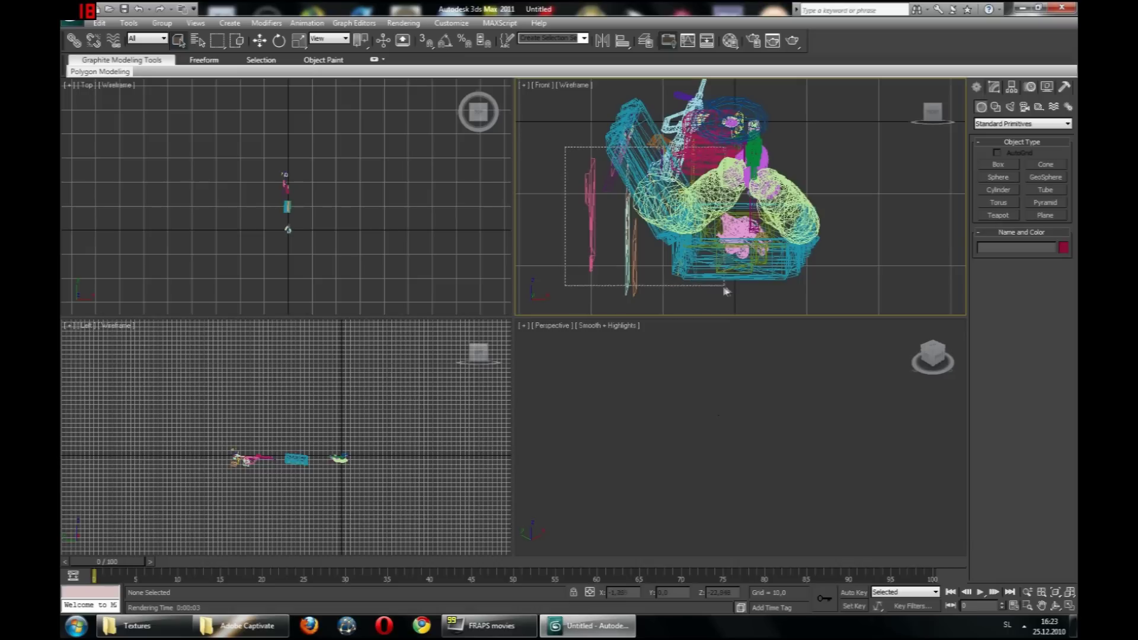
Delete the surrounding ripped geometry in the Front view, keeping only the rifle's parts
key("Delete")
left_click_drag(652, 92, 720, 141)
key("Delete")
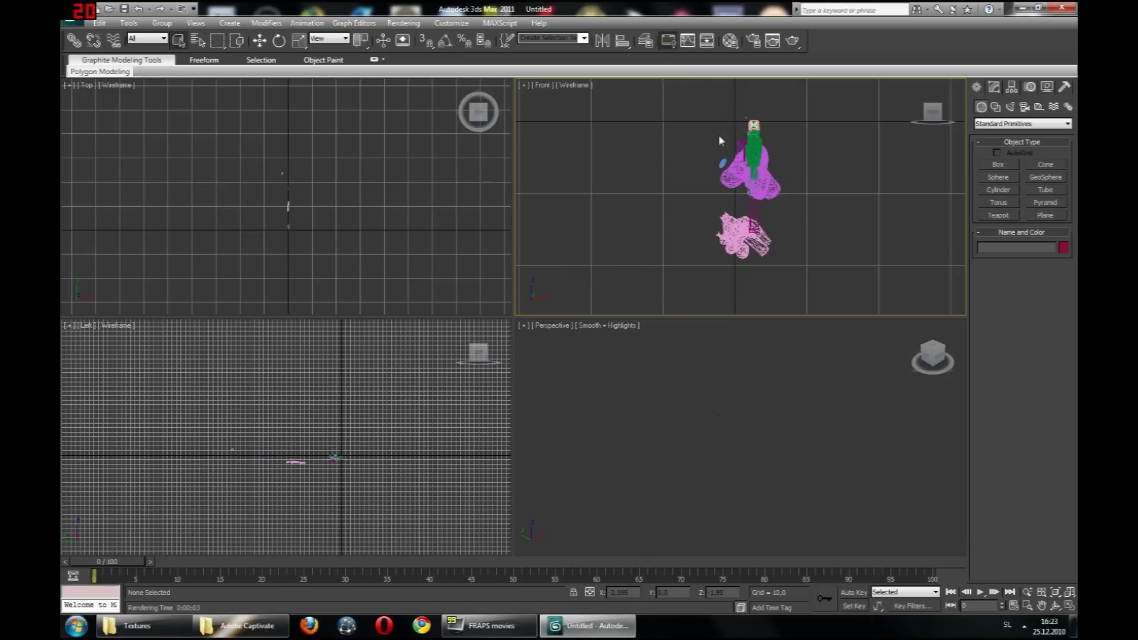
left_click_drag(671, 221, 742, 261)
key("Delete")
key("z")
left_click_drag(641, 144, 679, 247)
key("Delete")
Clear the stray leftover object from the scene, then select the rifle's main mesh and frame it in the Perspective view
middle_click_drag(707, 152, 726, 135)
left_click_drag(733, 164, 732, 164)
middle_click_drag(732, 164, 683, 178)
scroll(683, 178, "down", 2)
left_click(764, 391)
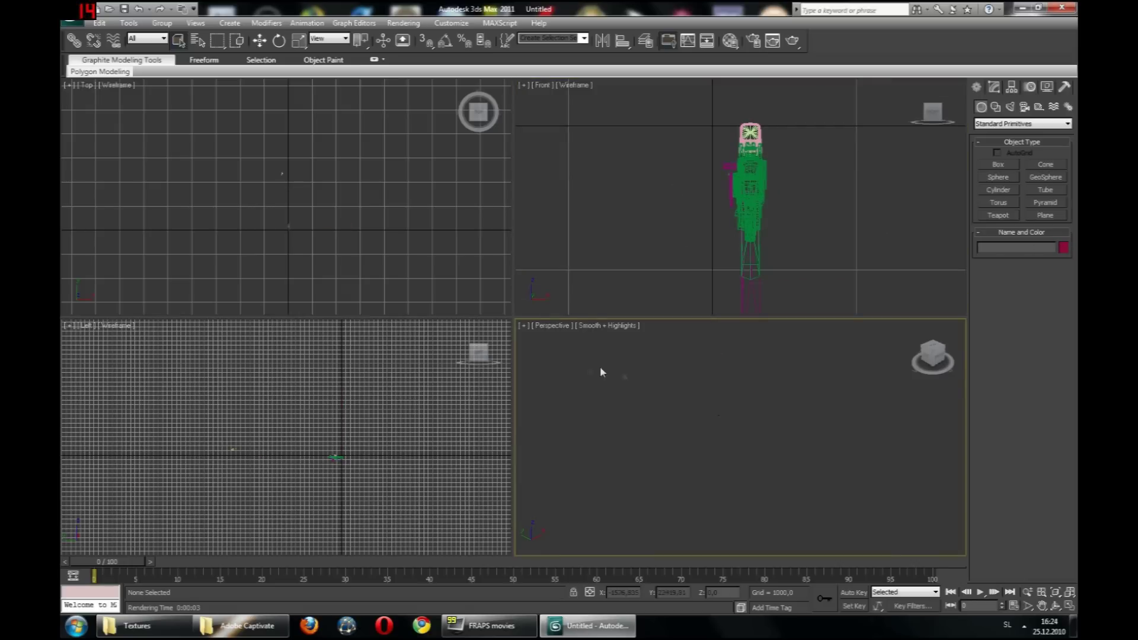
key("ctrl+a")
left_click(1056, 594)
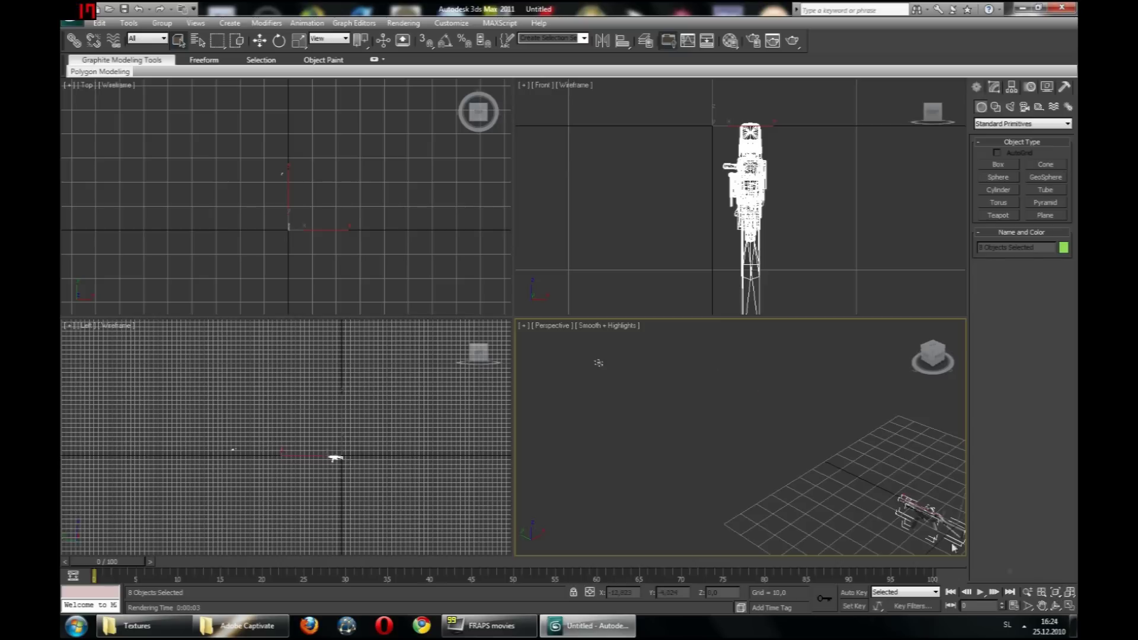
left_click(630, 388)
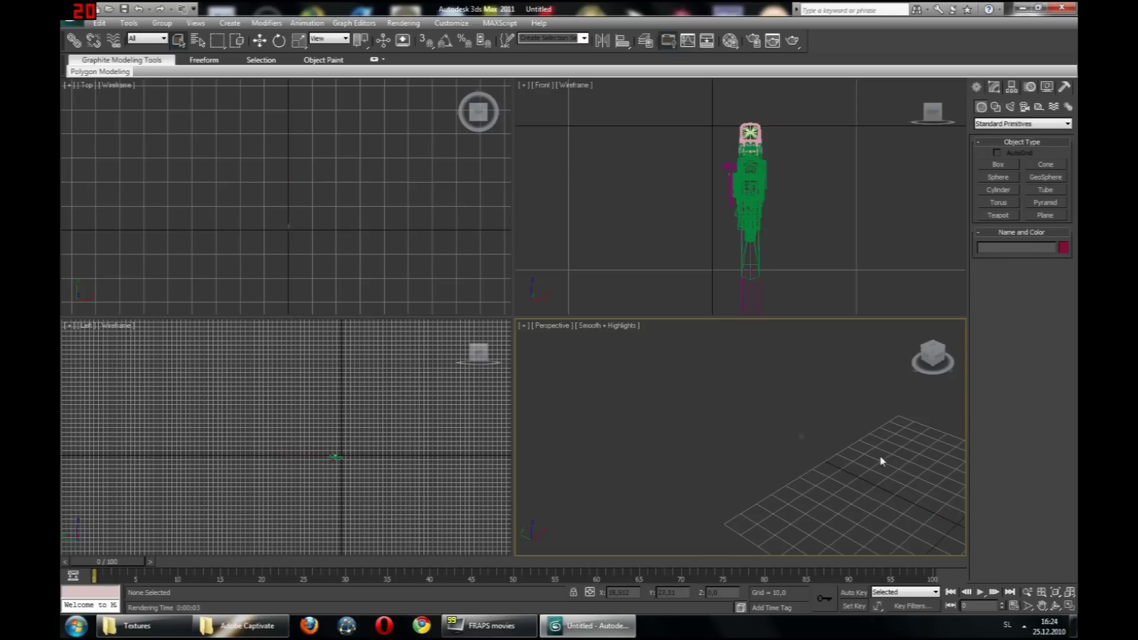
left_click(1057, 591)
left_click(757, 439)
key("z")
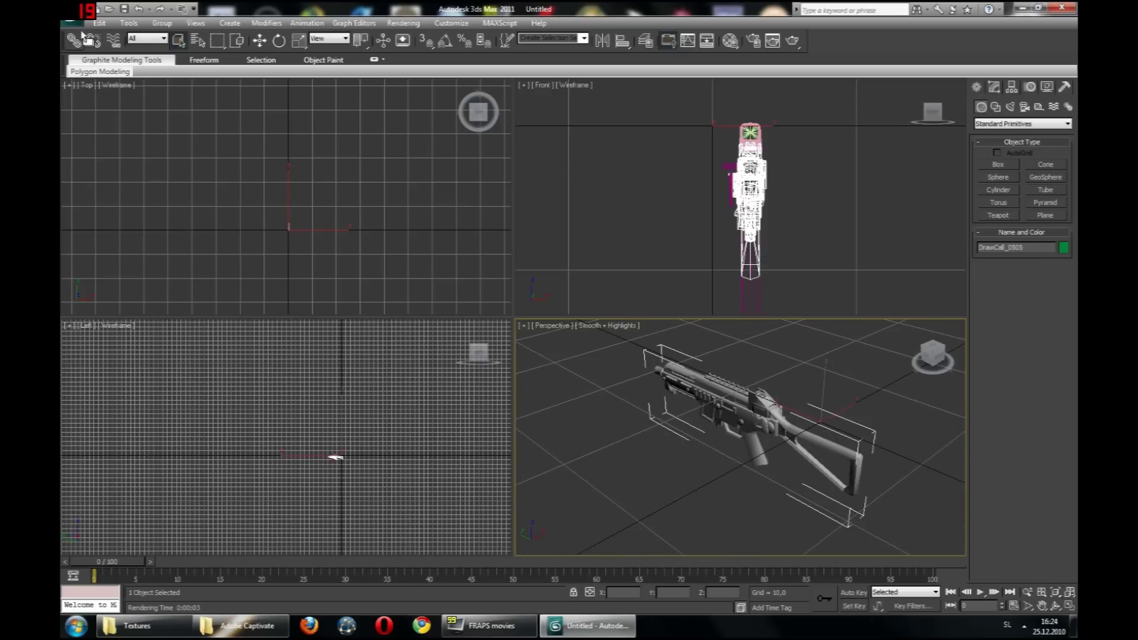
Copy the Stage 0 texture name 595dd891 from the user-defined object properties of DrawCall_0505
left_click(99, 22)
left_click(136, 327)
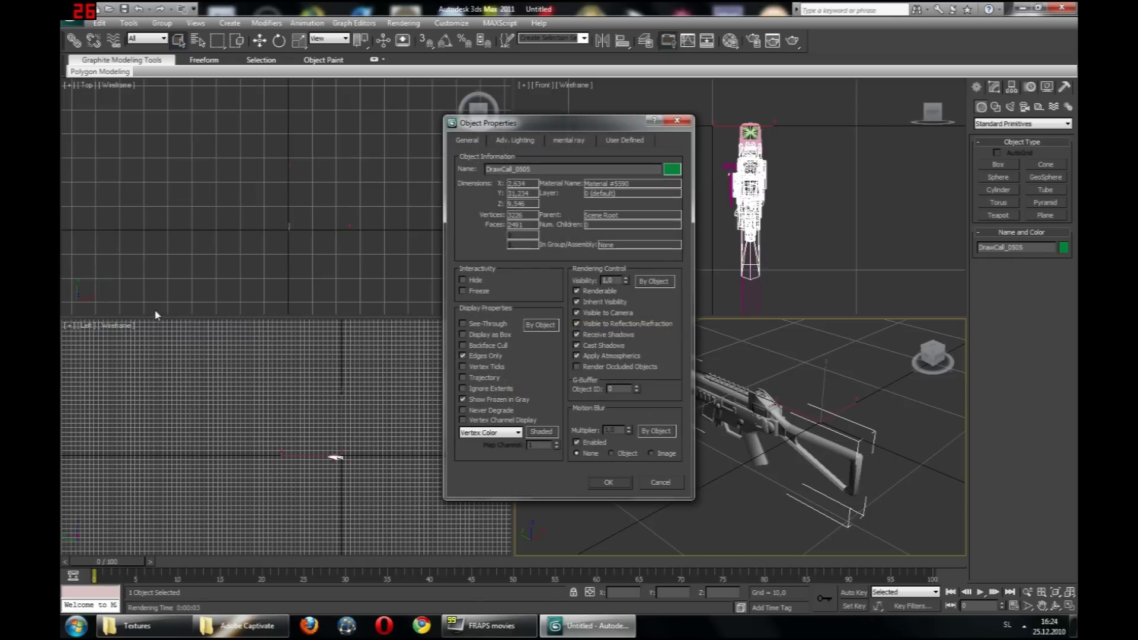
left_click(621, 142)
left_click_drag(677, 173, 700, 329)
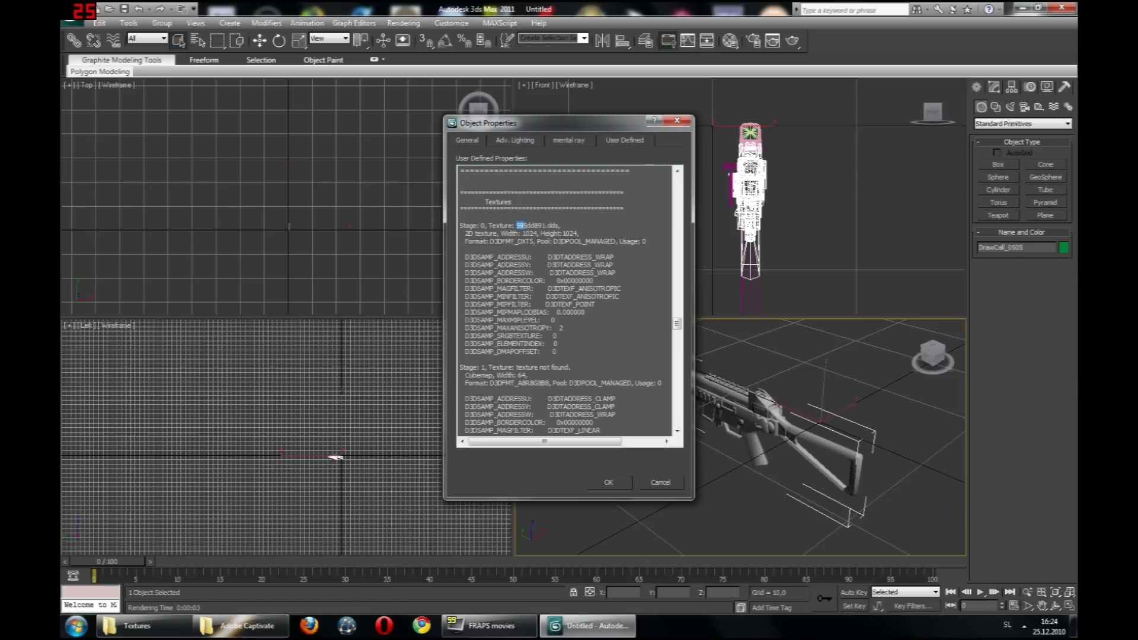
right_click(541, 226)
left_click(563, 265)
Switch to the 3DReaperDX Textures folder, search for 595dd891 and open 595dd891.dds in Adobe Photoshop CS4
left_click(173, 631)
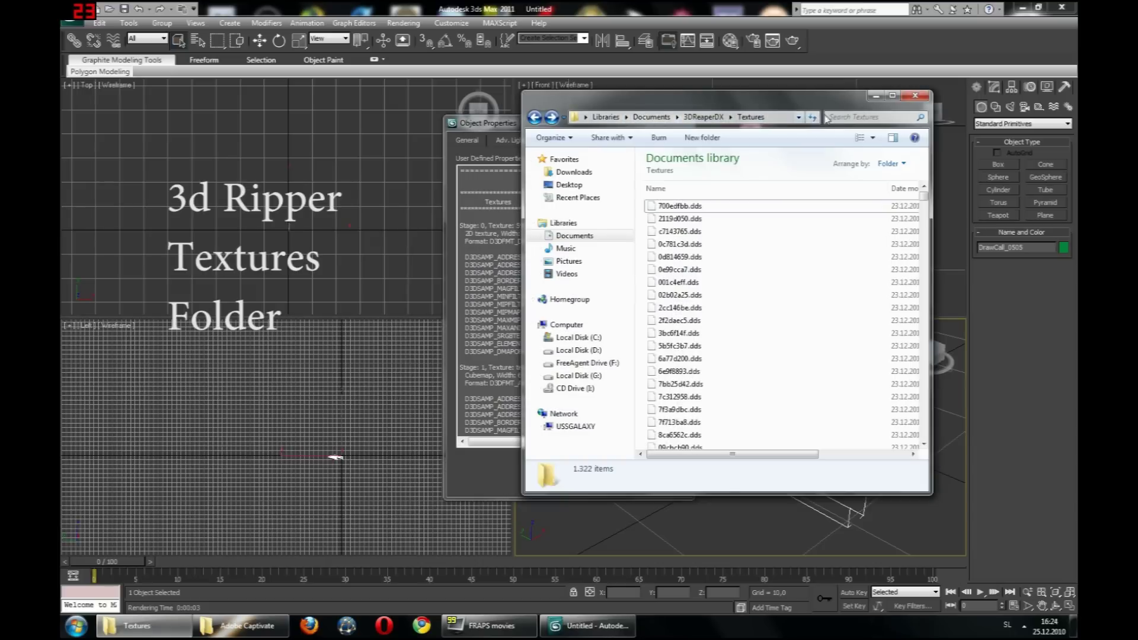
left_click(871, 117)
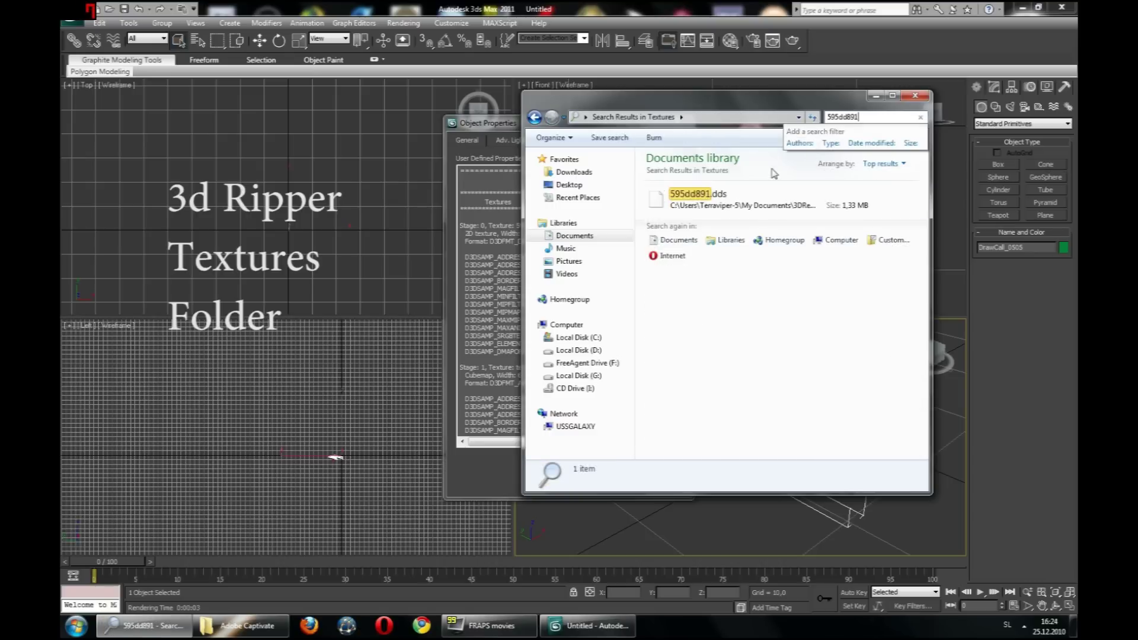
left_click(750, 199)
right_click(749, 199)
mouse_move(794, 246)
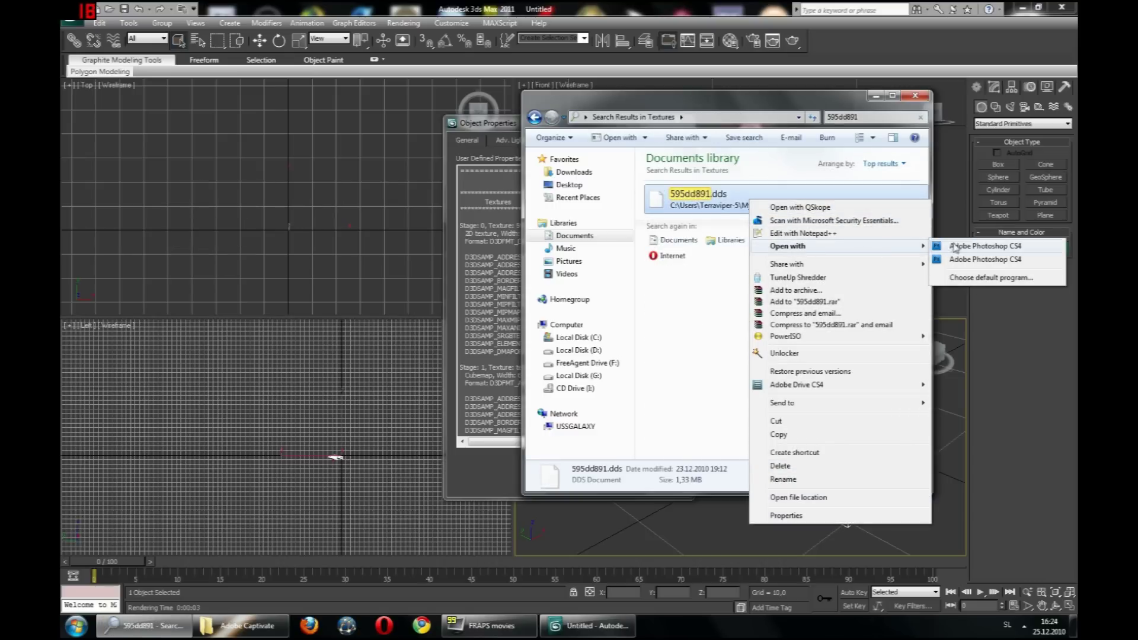
left_click(986, 260)
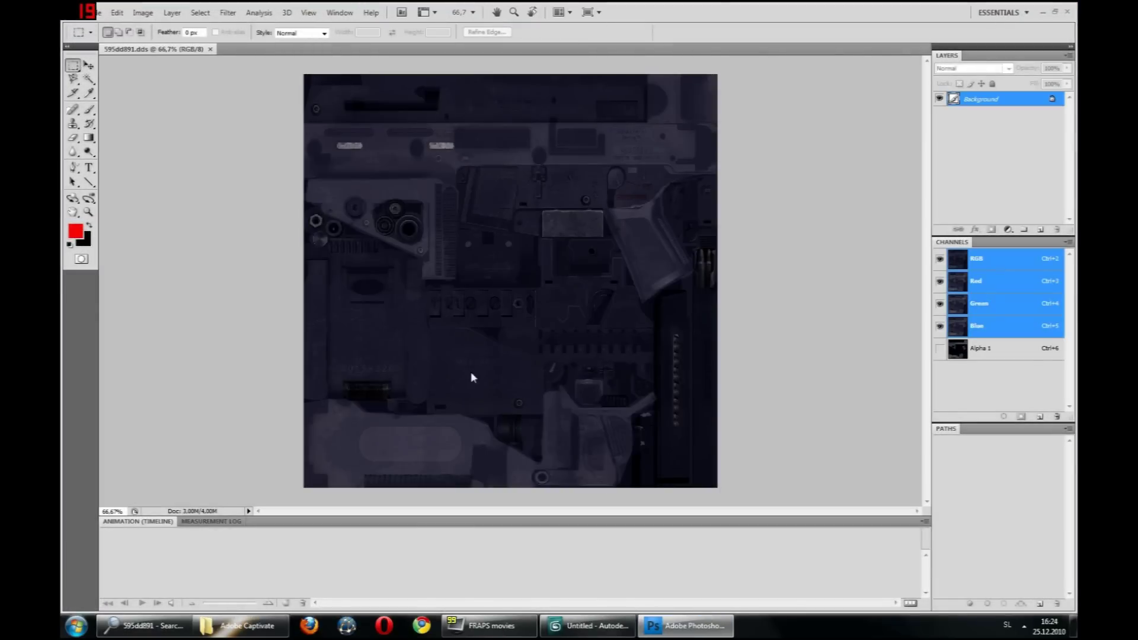
Look up the Stage 7 texture name in the 3ds Max object properties, find cdf07c0f.dds in the Textures folder and open it in Photoshop
left_click(589, 626)
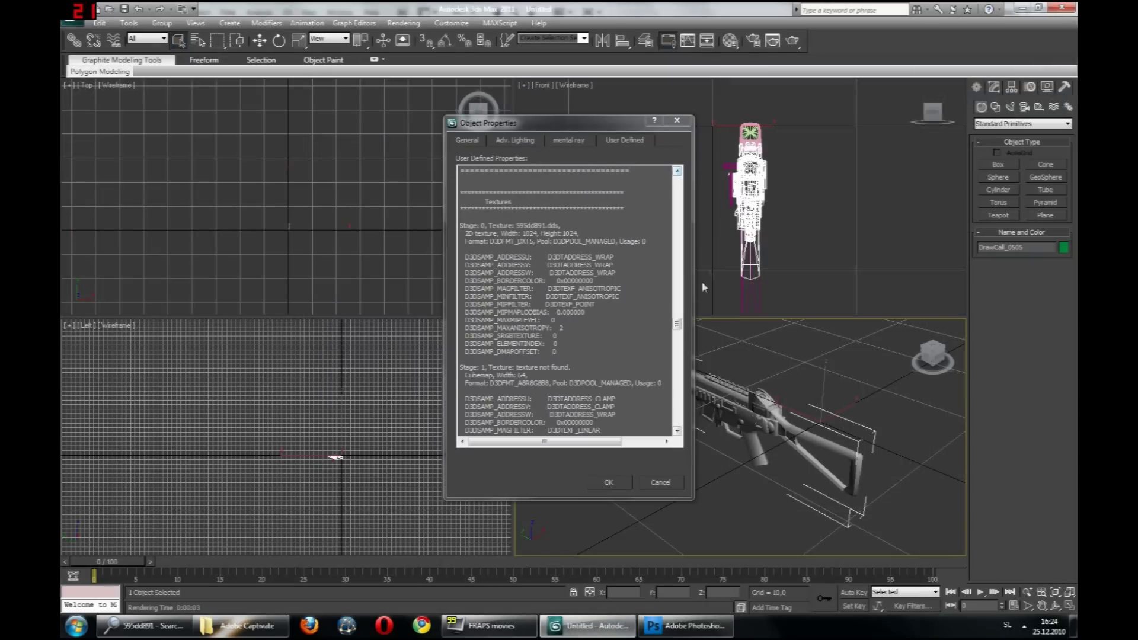
left_click_drag(677, 330, 683, 378)
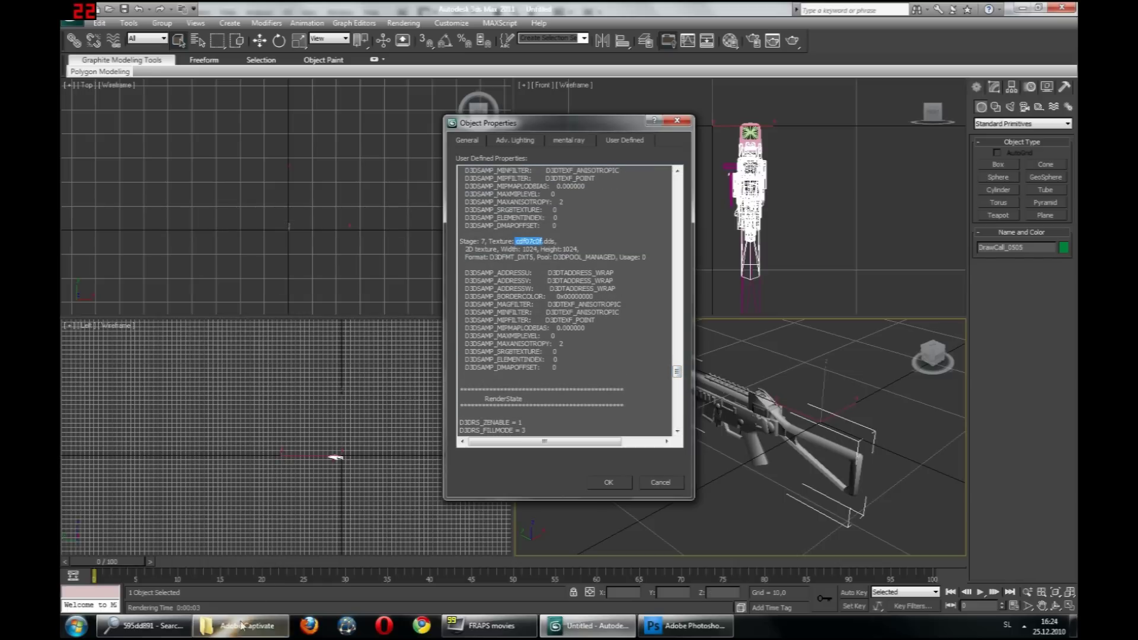
left_click(146, 625)
key("ctrl+e")
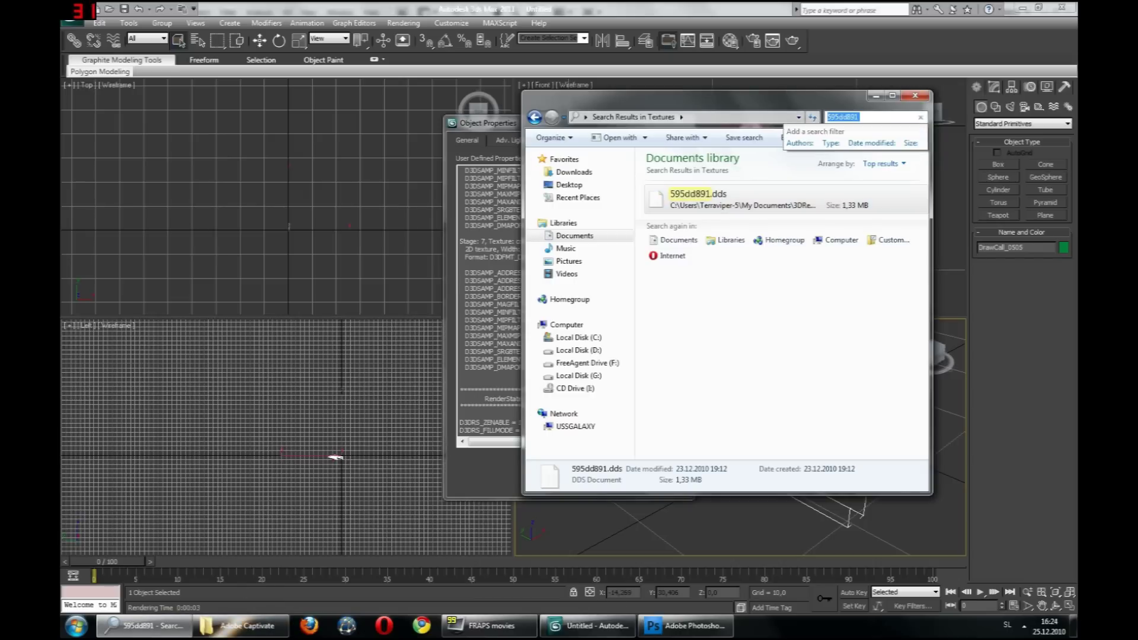
type("cdf07c0f")
right_click(731, 194)
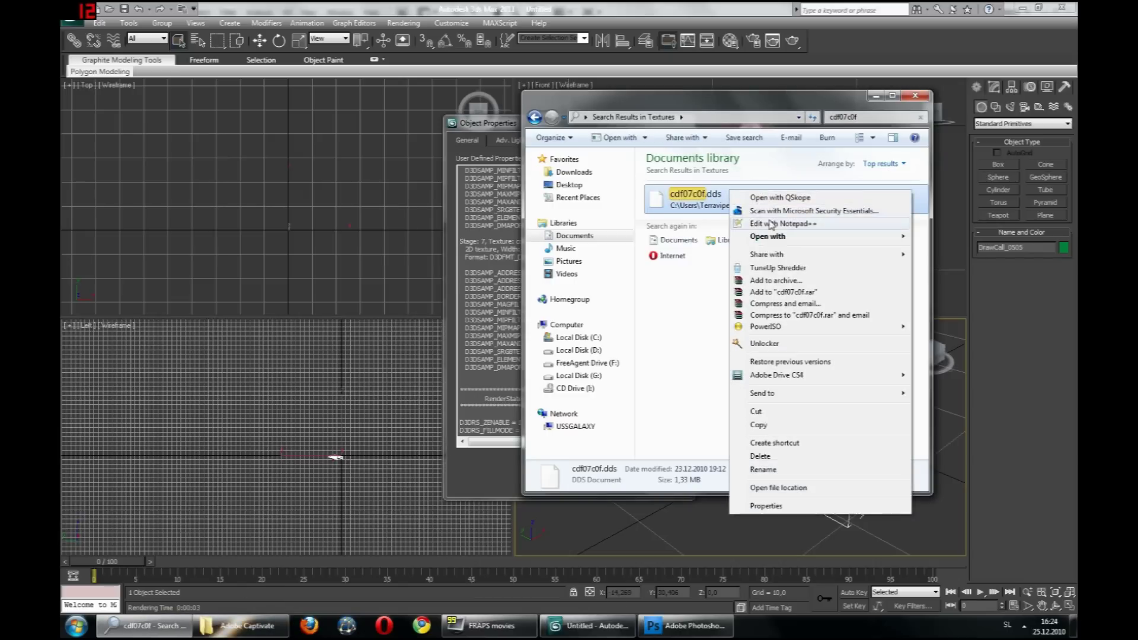
mouse_move(776, 237)
left_click(948, 237)
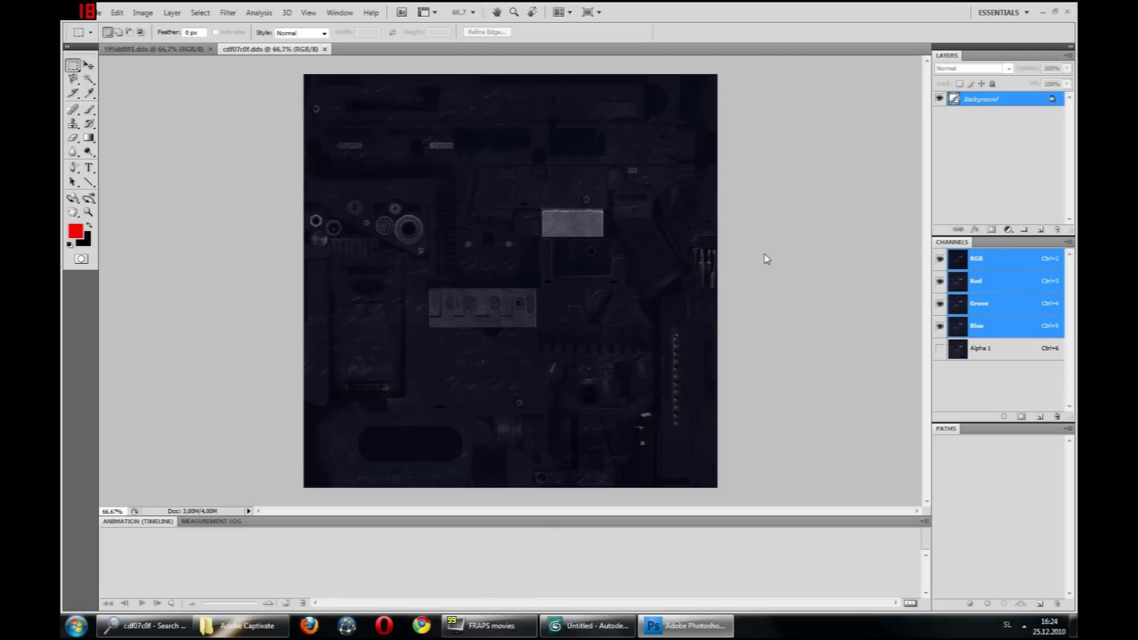
Return to 3ds Max and copy the Stage 6 texture name 18217907 from the object's user-defined properties
left_click(589, 626)
scroll(571, 301, "up", 6)
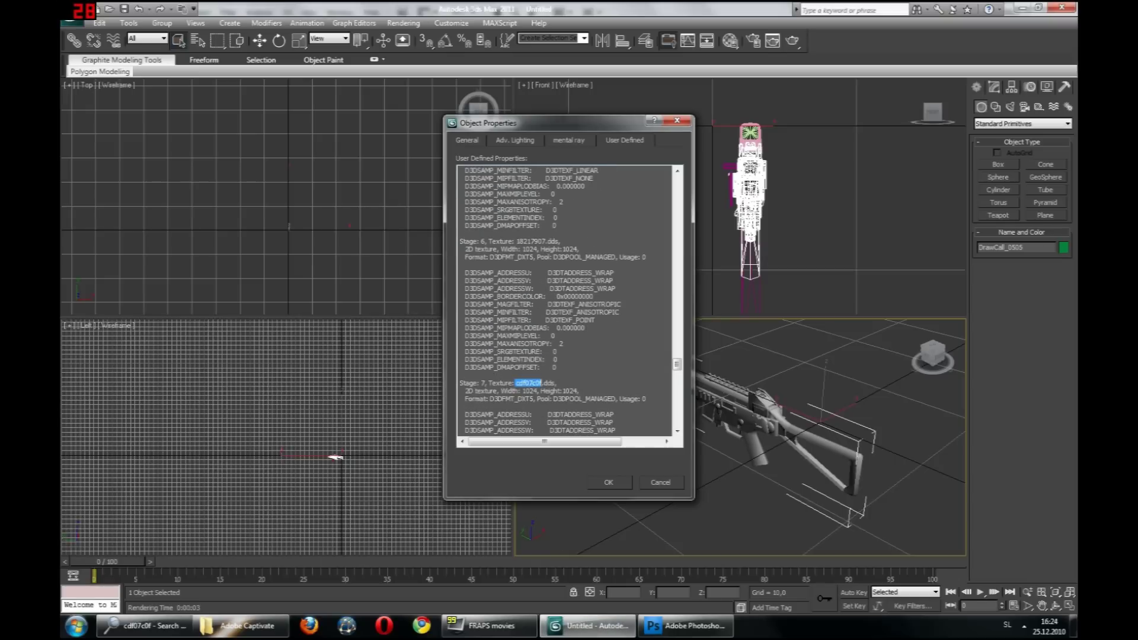
left_click_drag(516, 241, 531, 241)
key("ctrl+c")
Search the Textures folder for 18217907 and open 18217907.dds in Photoshop
left_click(142, 625)
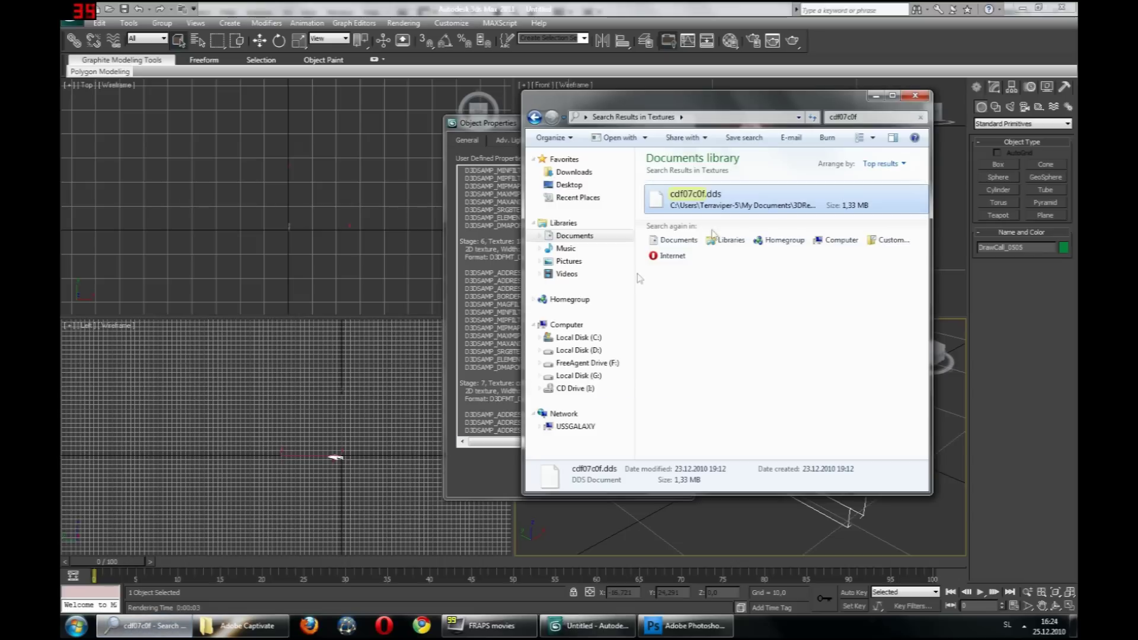
left_click(872, 117)
key("ctrl+v")
right_click(718, 198)
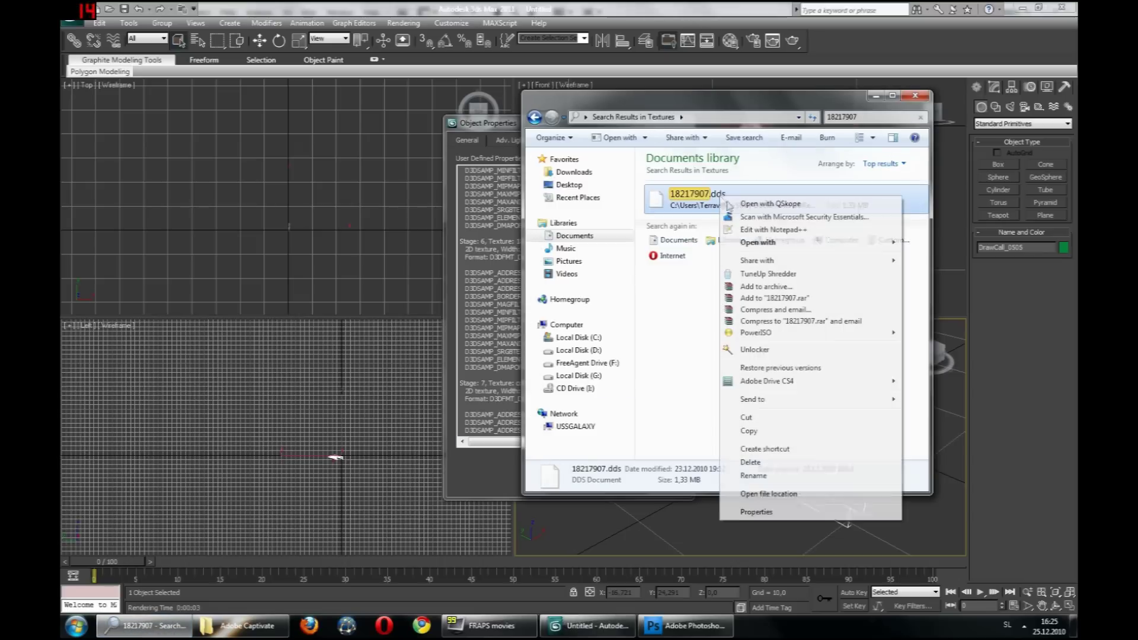
mouse_move(877, 242)
left_click(942, 254)
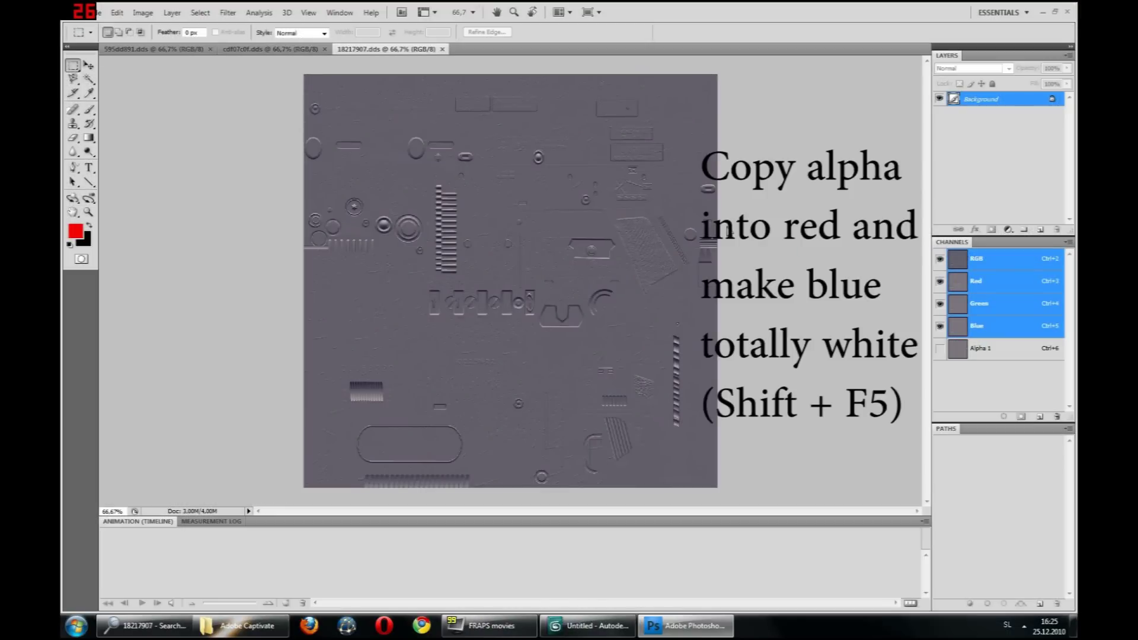
Copy the Alpha 1 channel of 18217907.dds into its Red channel and fill the Blue channel with white at 100% opacity
left_click(984, 348)
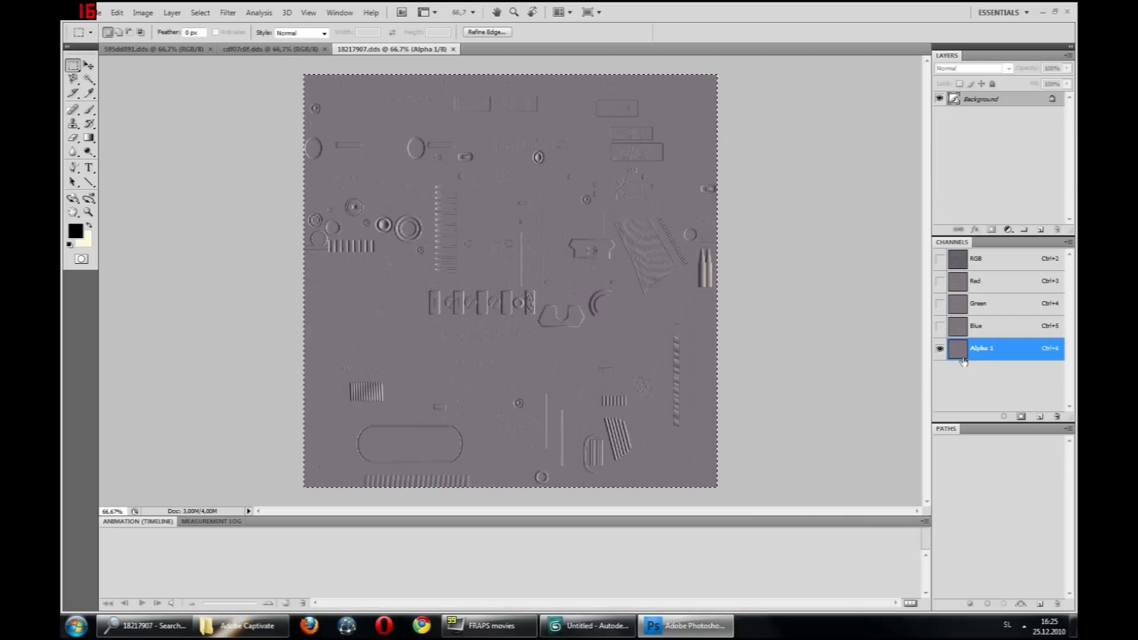
left_click(979, 285)
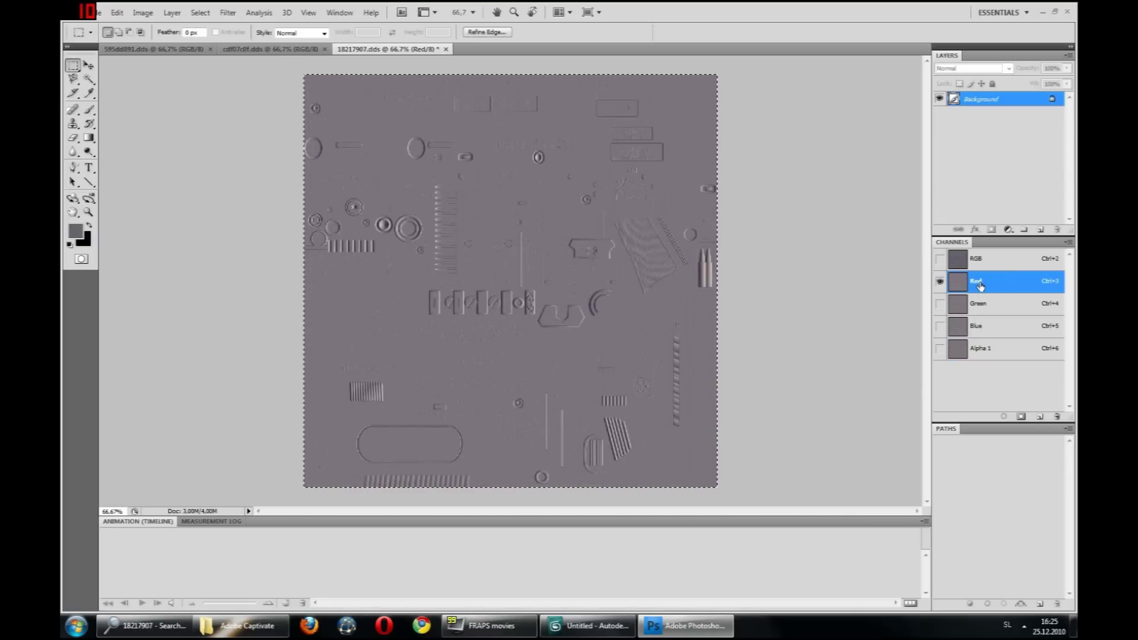
left_click(979, 330)
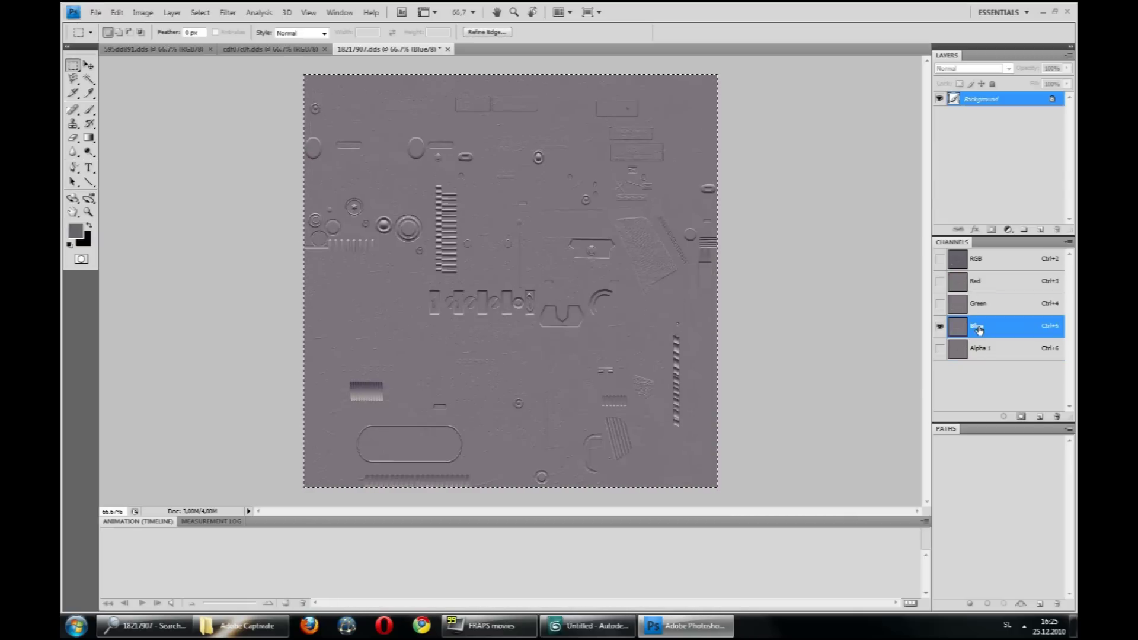
key("shift+F5")
left_click(597, 286)
left_click(522, 386)
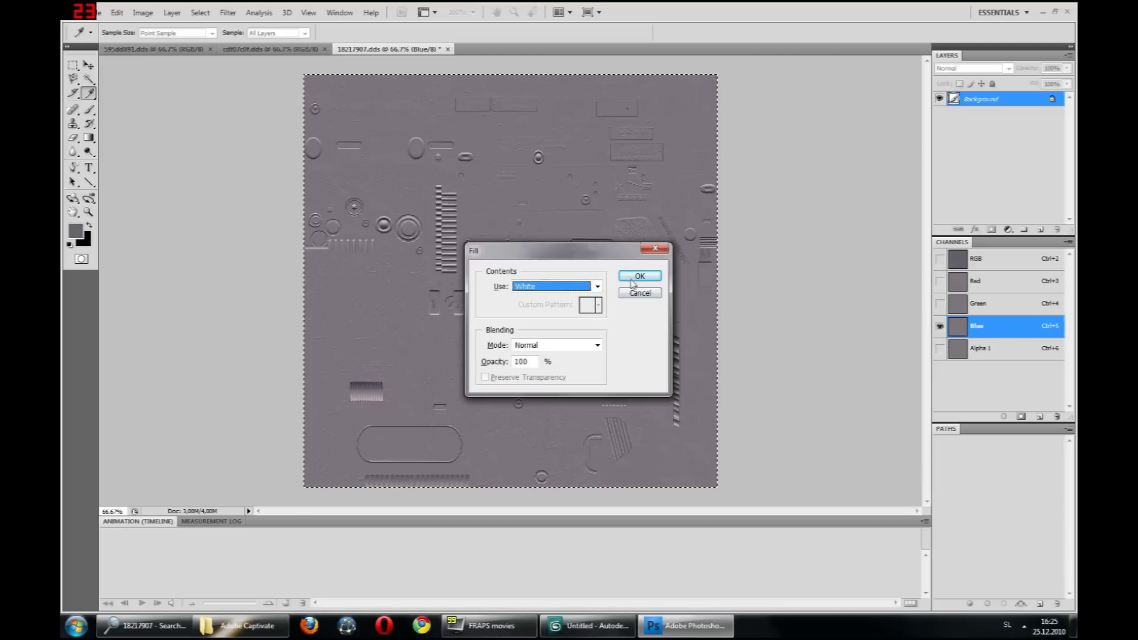
left_click(639, 276)
left_click(1010, 267)
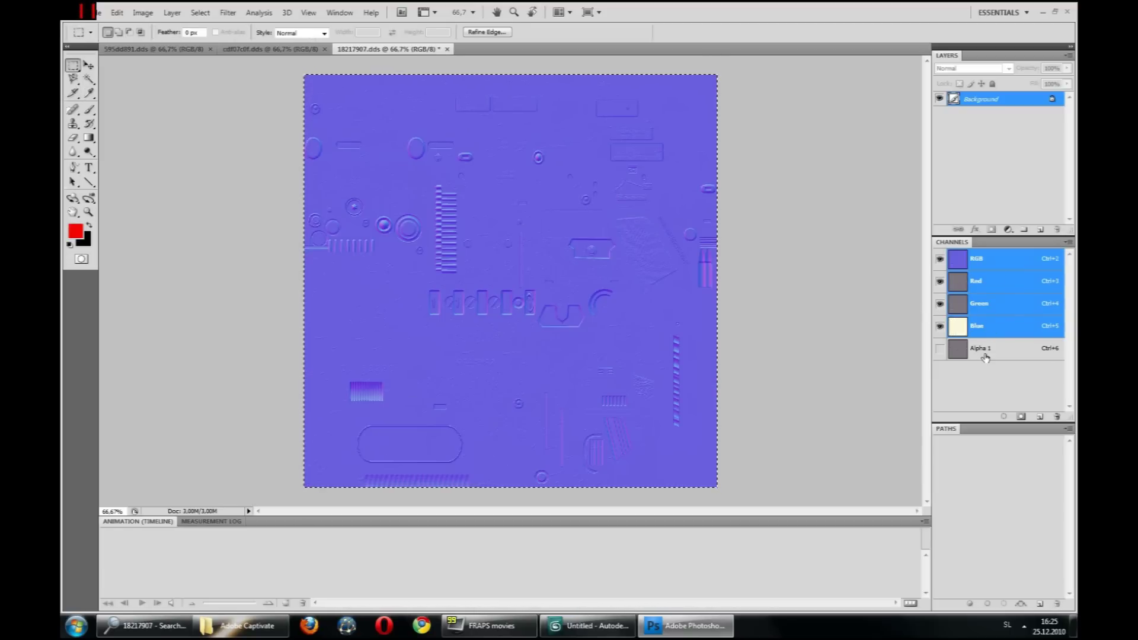
Copy the RGB image of the specular texture cdf07c0f.dds into the Alpha 1 channel of the normal map 18217907.dds
left_click(985, 352)
left_click(283, 50)
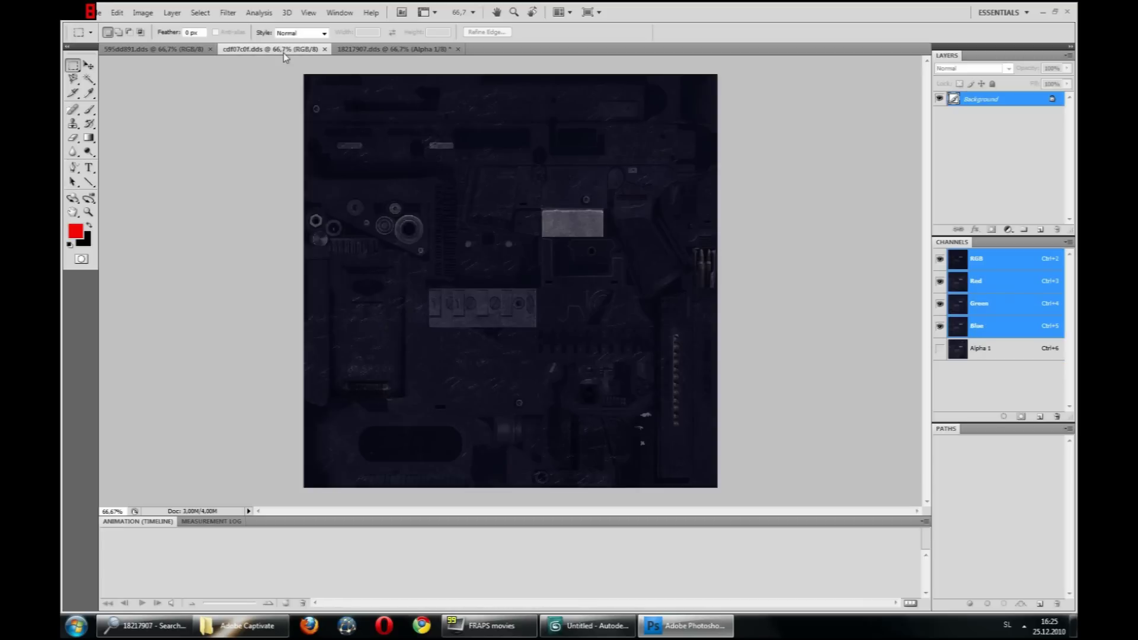
key("ctrl+a")
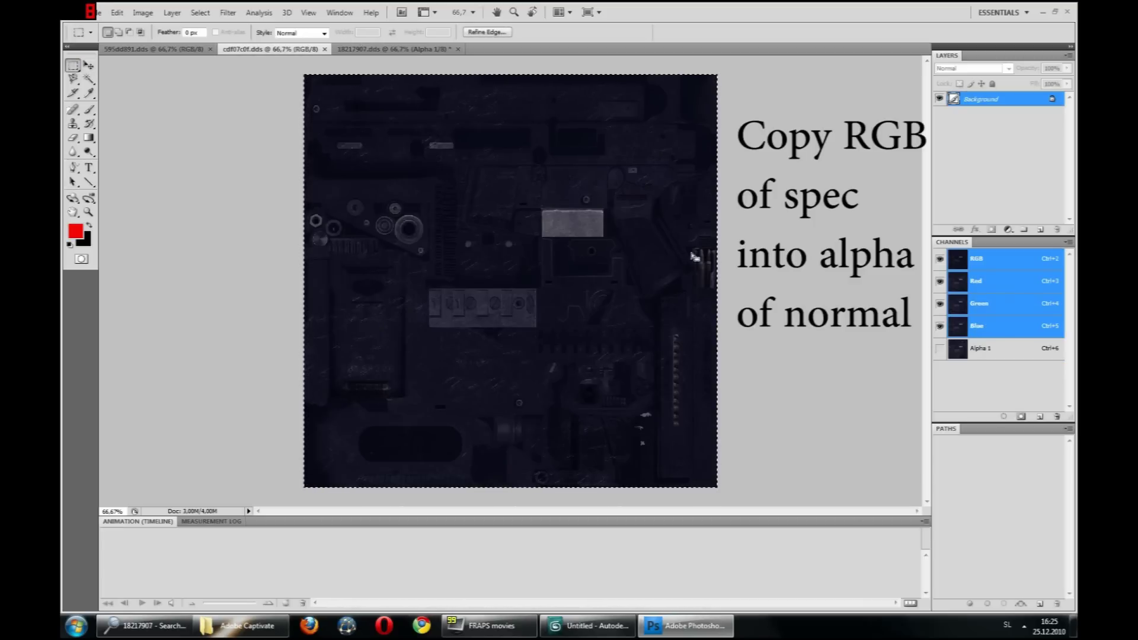
left_click(383, 50)
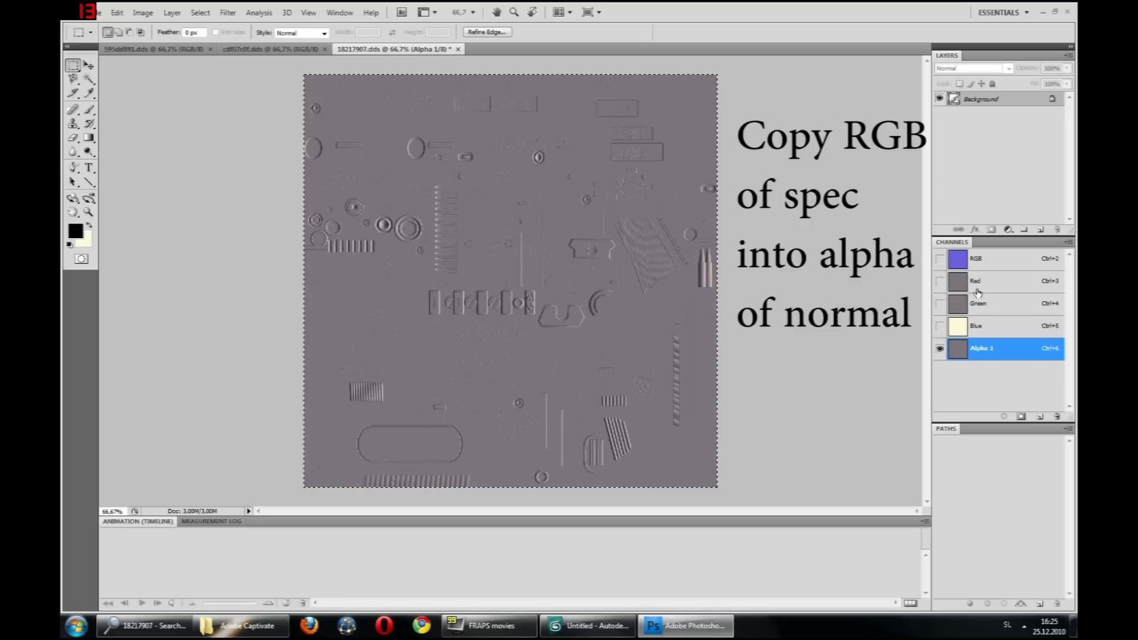
key("ctrl+v")
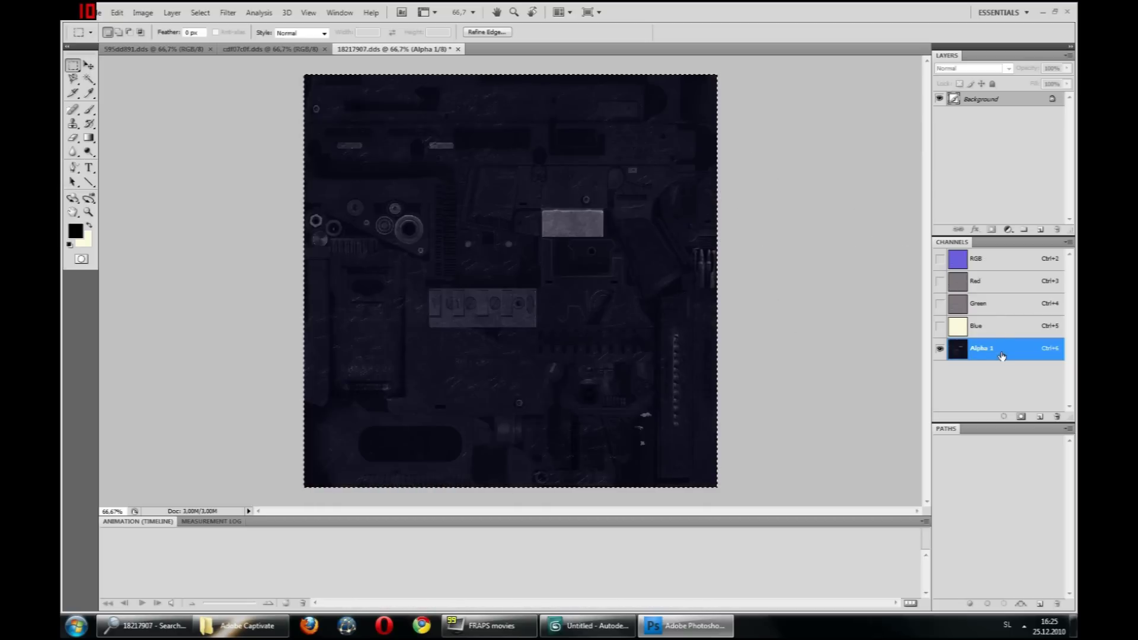
left_click(987, 264)
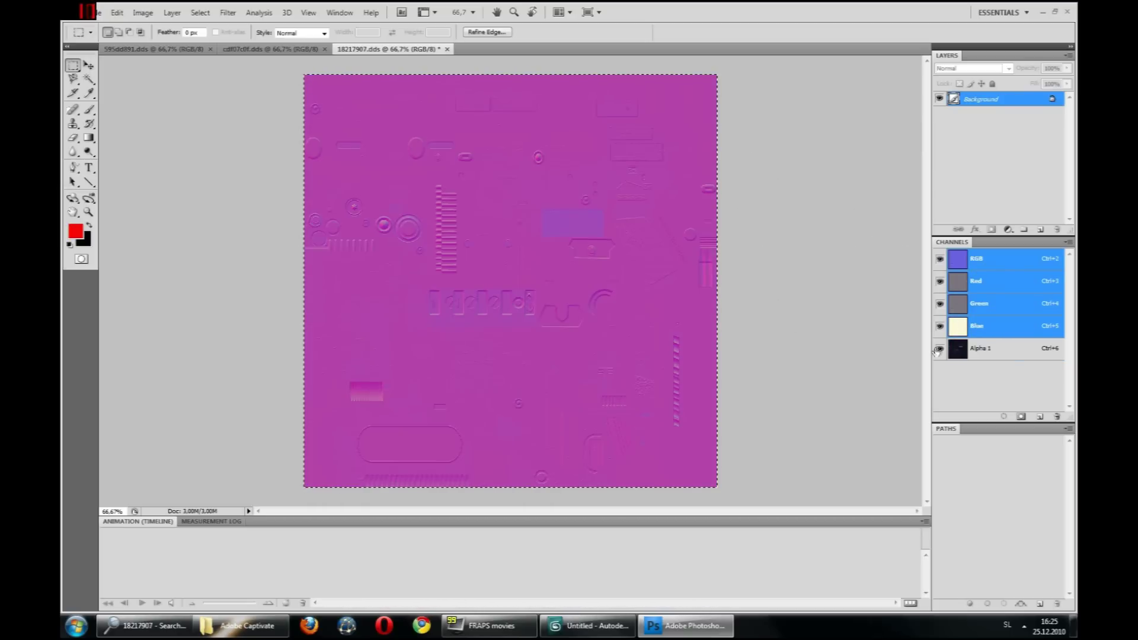
Copy the Alpha 1 channel of the specular texture cdf07c0f.dds into its own RGB image
left_click(279, 49)
left_click(977, 347)
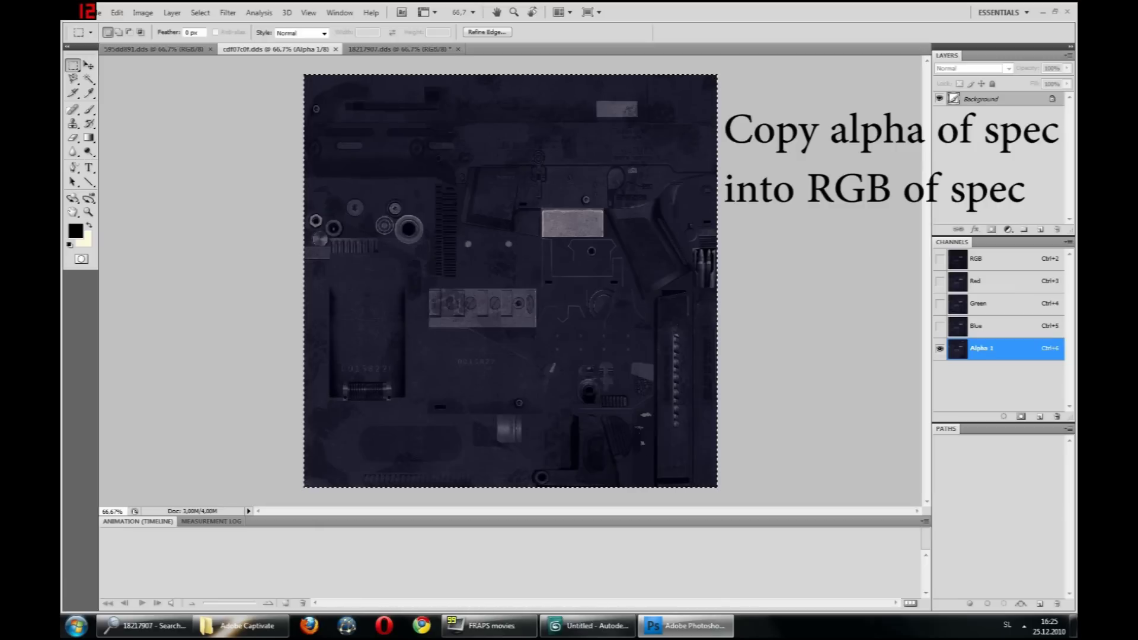
left_click(985, 261)
key("ctrl+v")
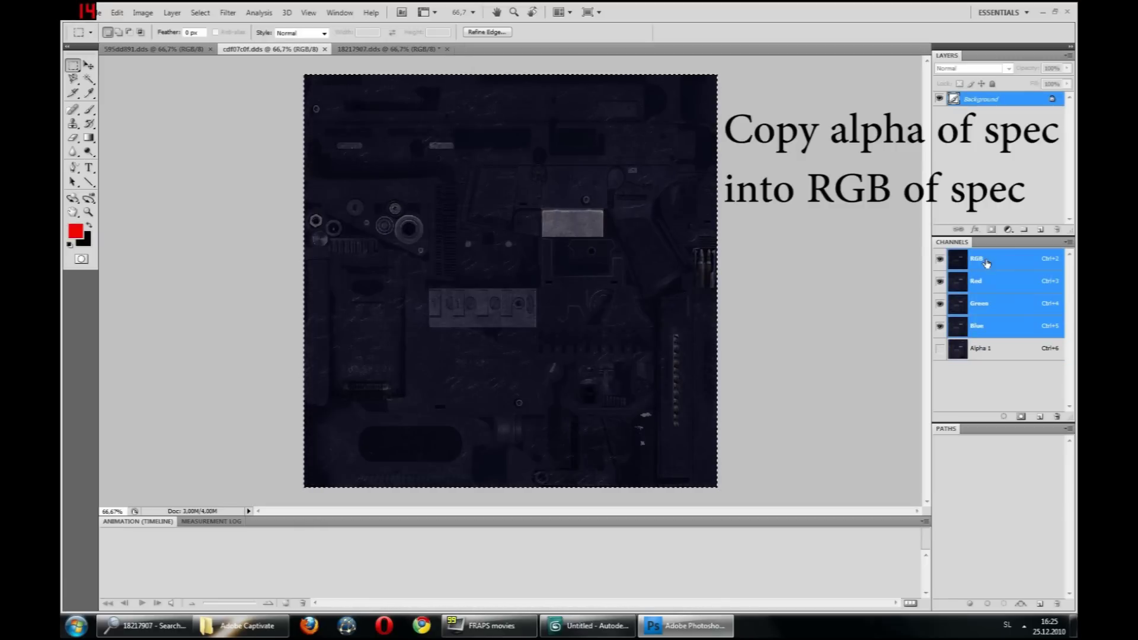
Delete the Alpha 1 channel from cdf07c0f.dds and flatten the image
right_click(960, 347)
left_click(1002, 368)
right_click(946, 111)
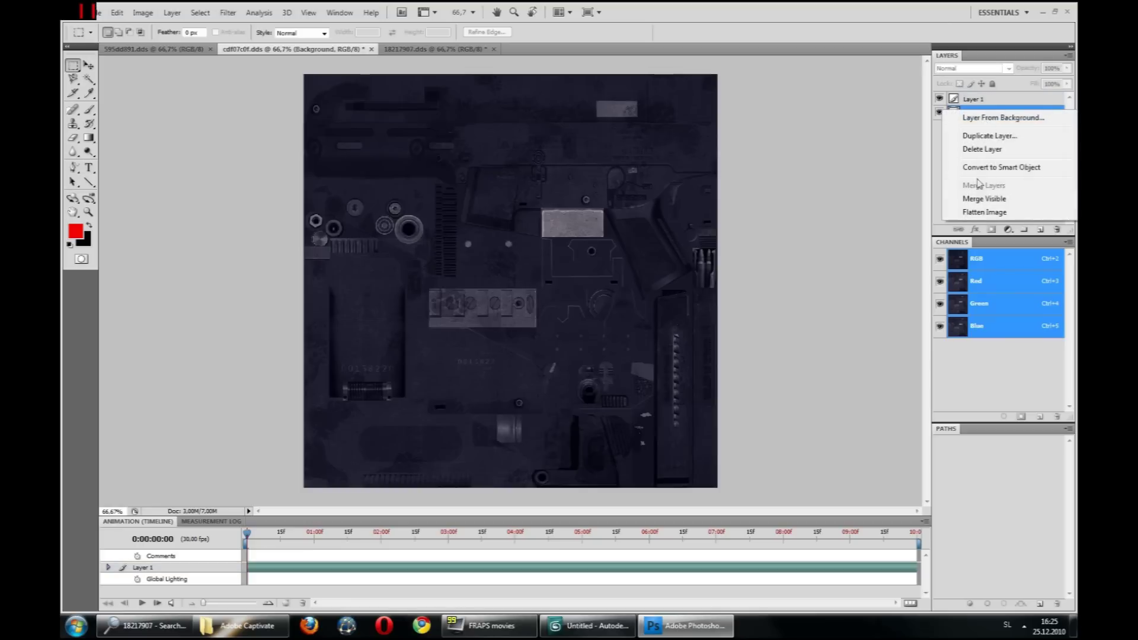
left_click(983, 211)
Copy the Alpha 1 channel of the diffuse texture 595dd891.dds into its own RGB image as a new layer
left_click(159, 49)
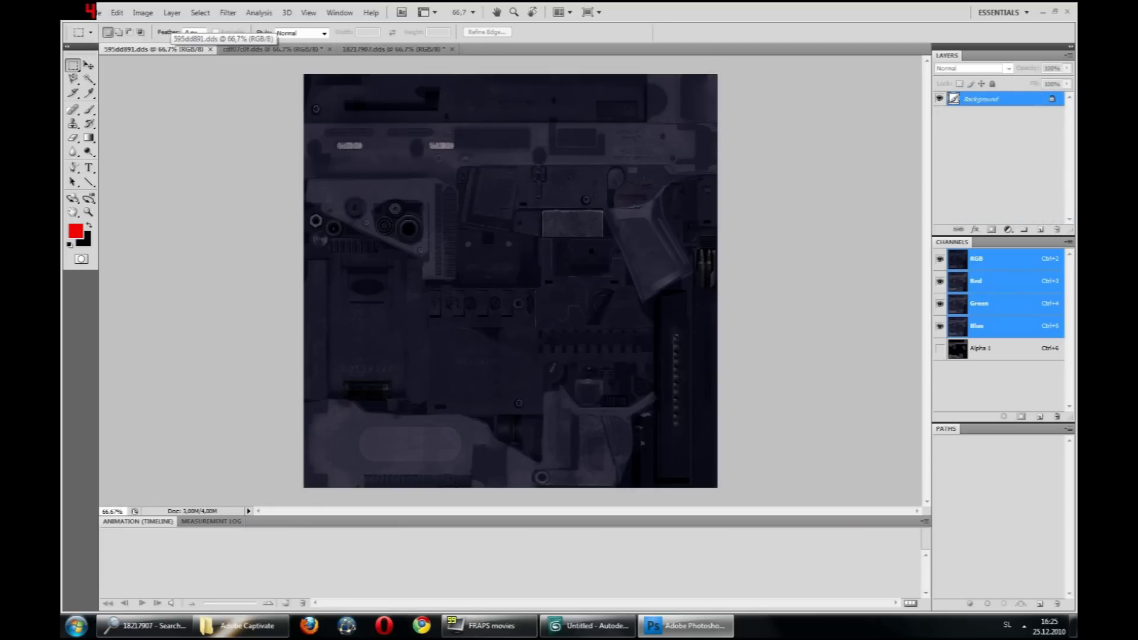
left_click(1001, 352)
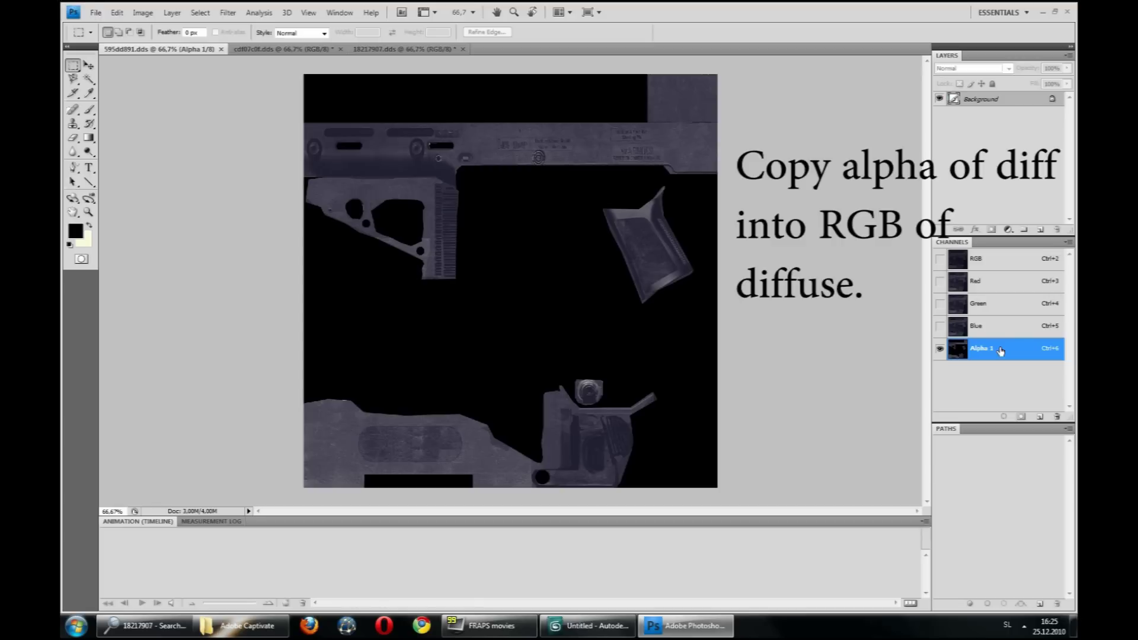
key("ctrl+a")
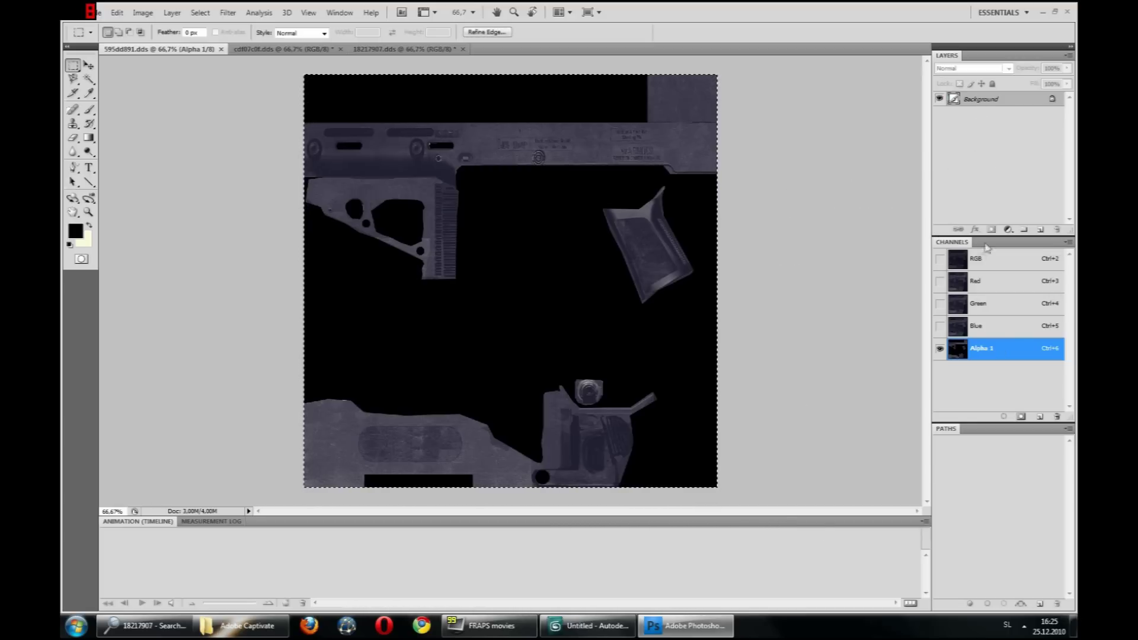
key("ctrl+c")
left_click(977, 261)
key("ctrl+v")
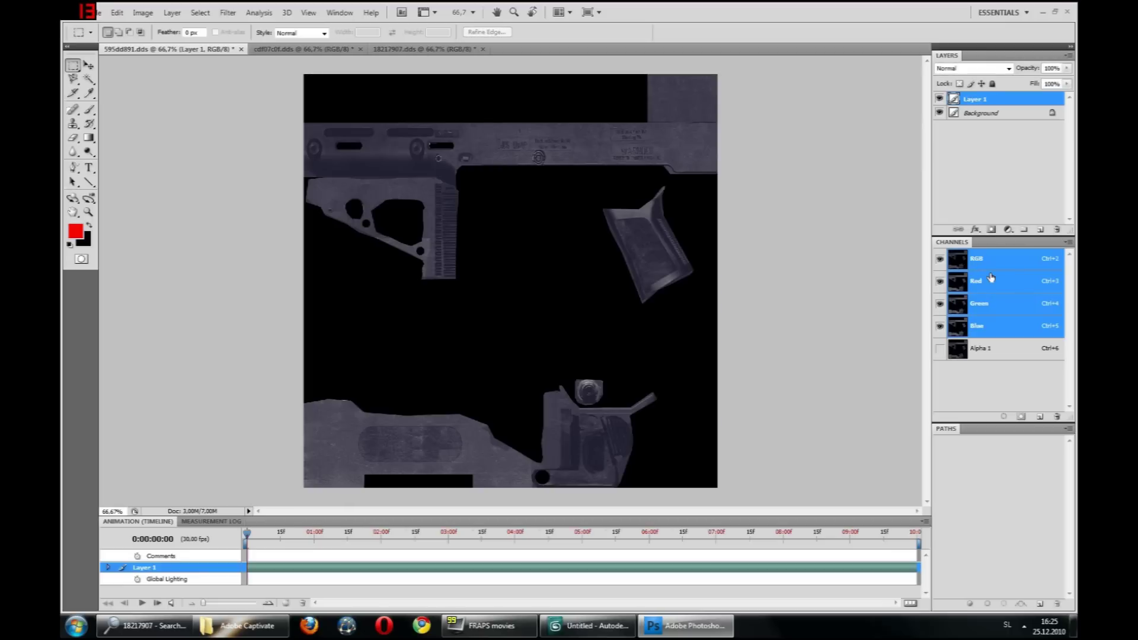
Delete the Alpha 1 channel from 595dd891.dds
left_click(980, 348)
right_click(948, 348)
left_click(985, 370)
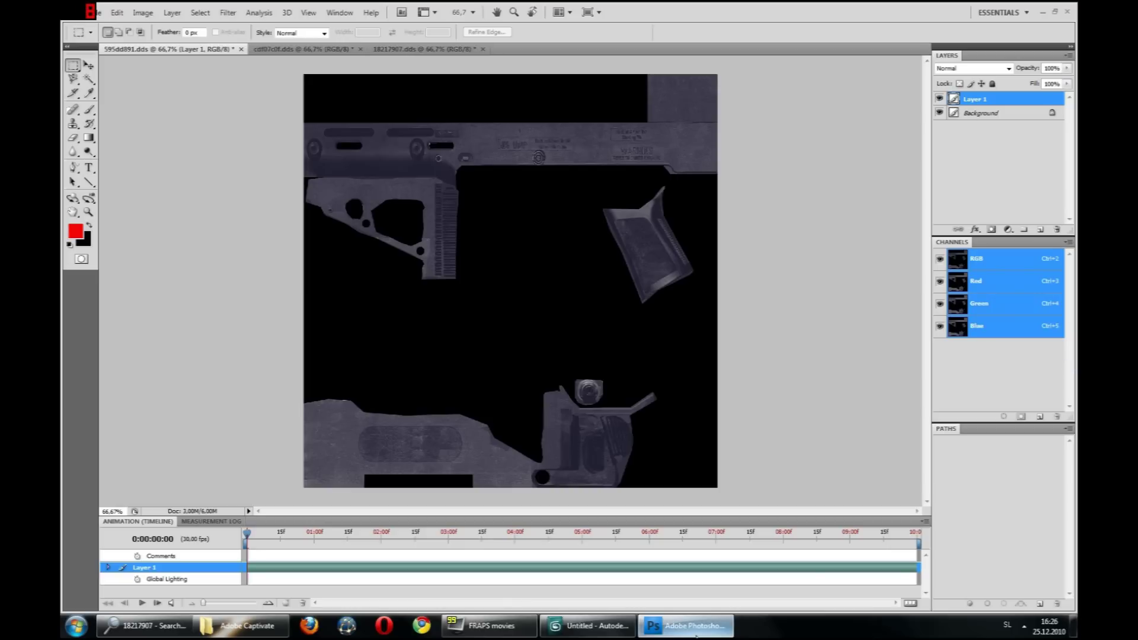
Open weapon_camo_desert.dds from the desktop in Photoshop
left_click(653, 627)
left_click(1074, 625)
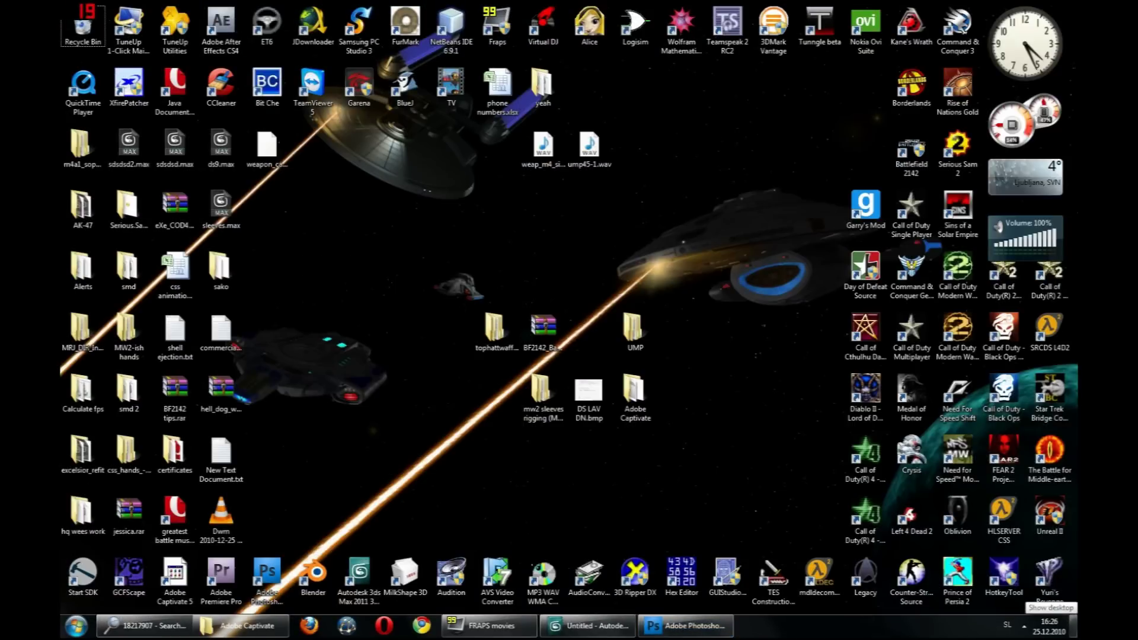
left_click(267, 148)
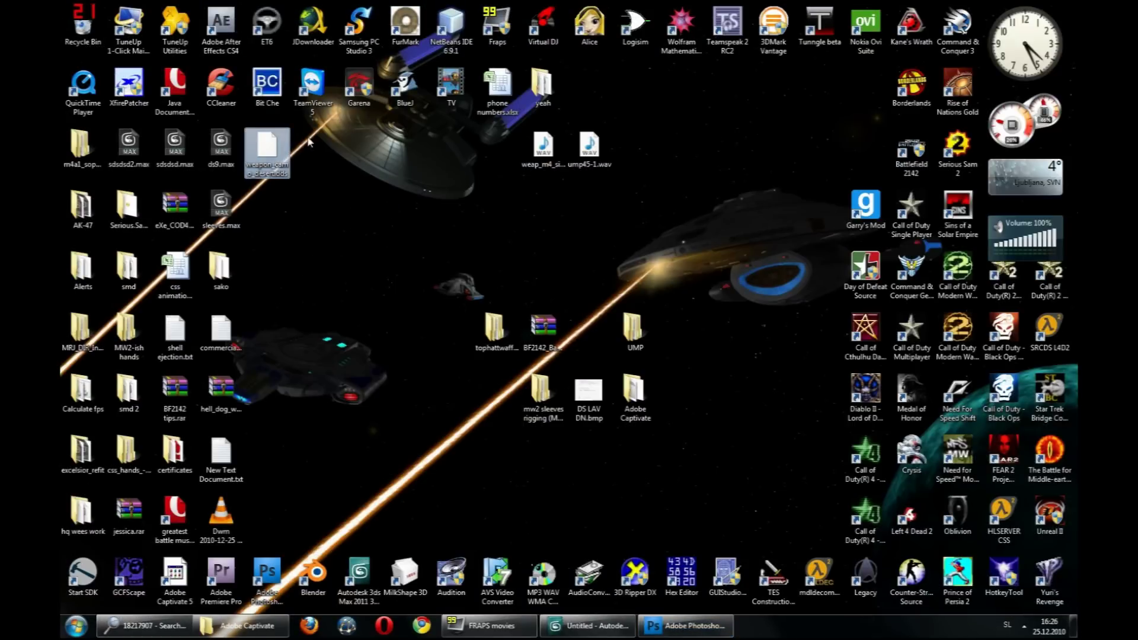
left_click_drag(283, 151, 536, 222)
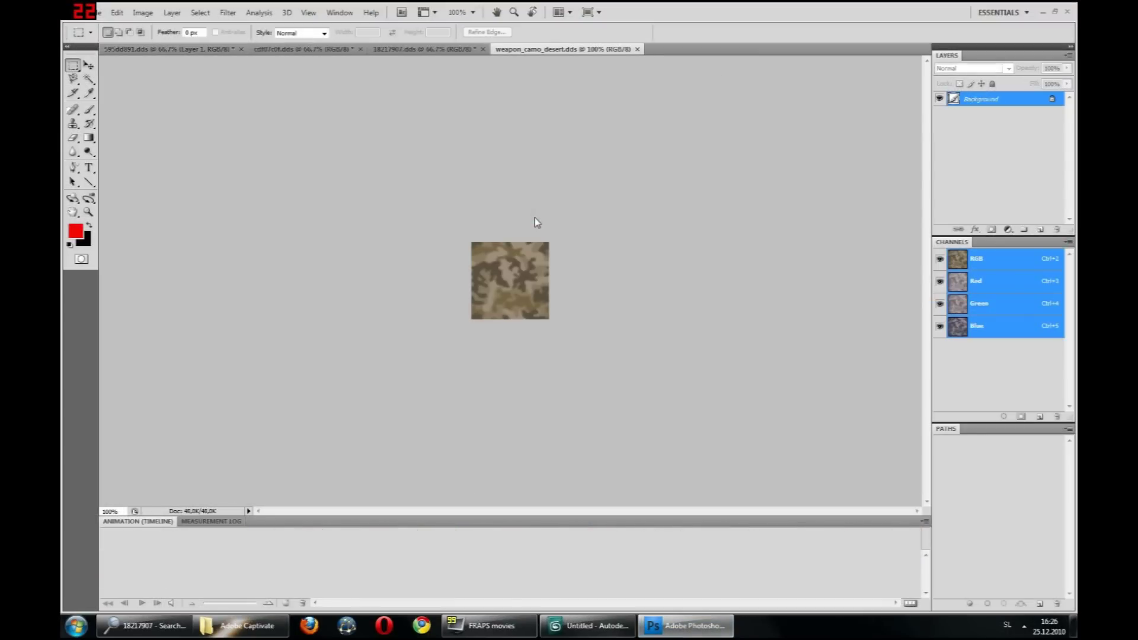
Copy the whole desert camo image and paste it into 595dd891.dds directly above the Background, with Layer 1 hidden
key("ctrl+a")
key("ctrl+shift+Tab")
key("ctrl+shift+Tab")
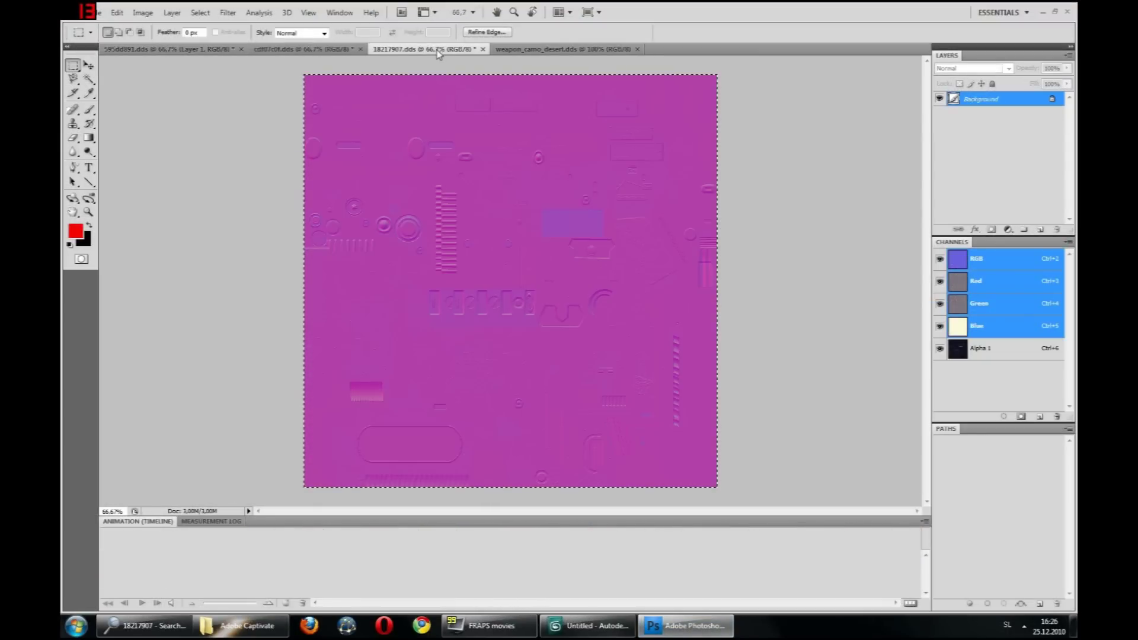
key("ctrl+shift+Tab")
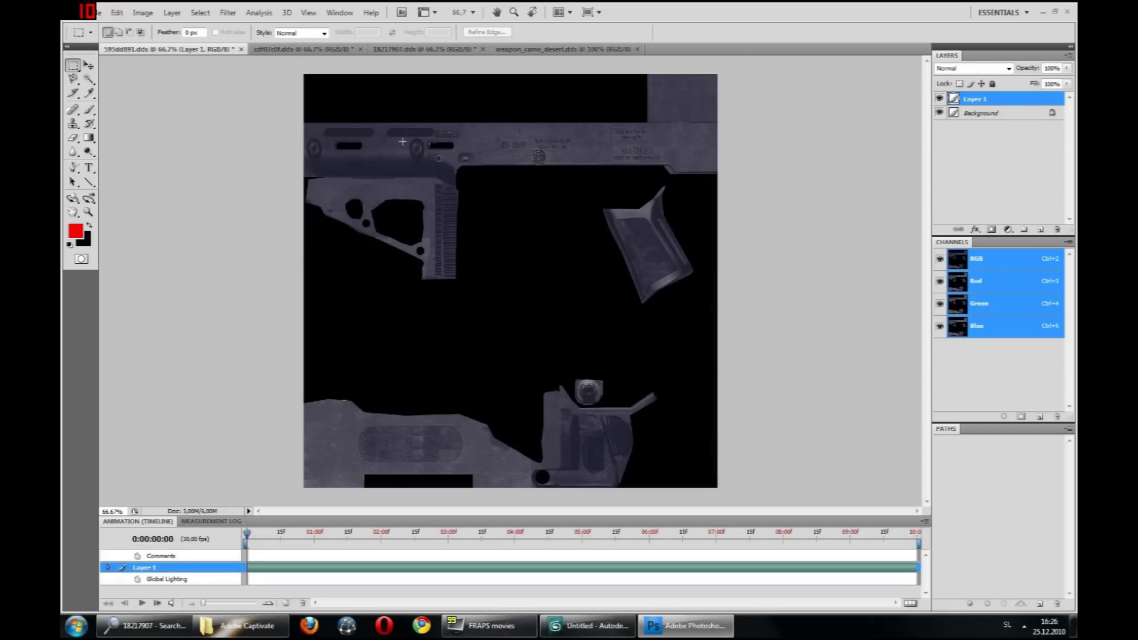
left_click(939, 98)
left_click(981, 112)
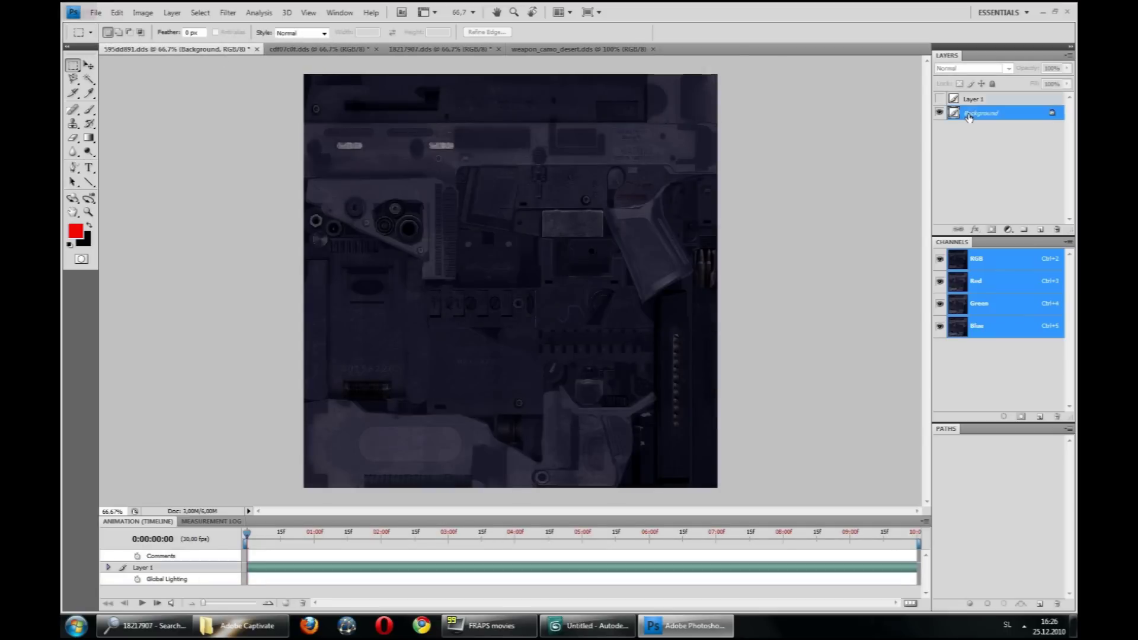
key("ctrl+v")
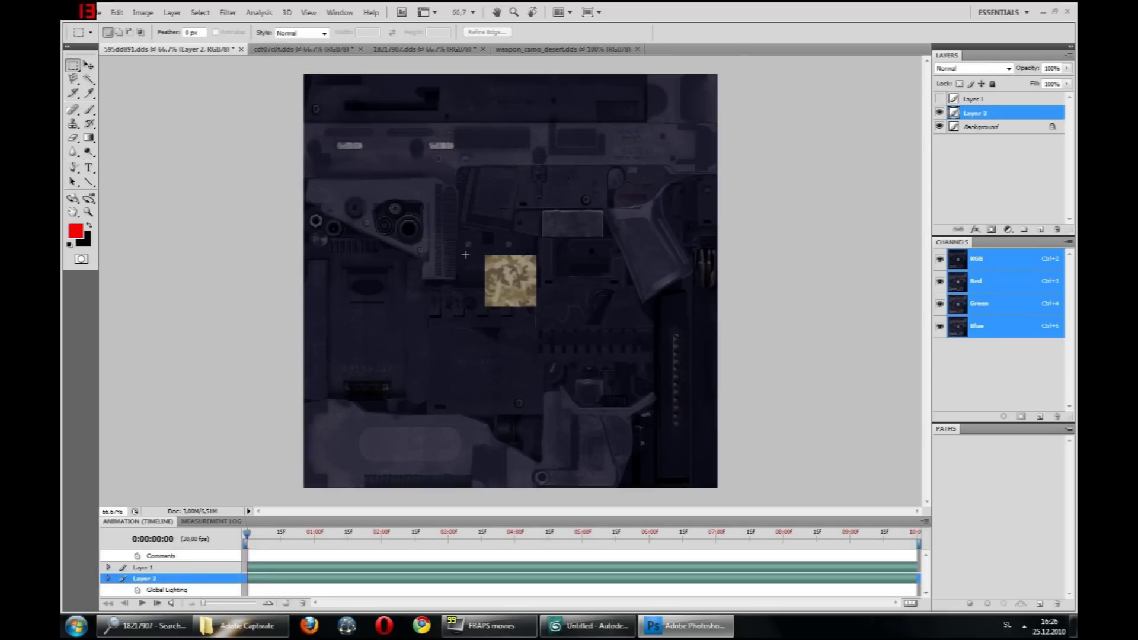
Move the camo tile to the texture's top-left corner and paste two more tiles beside it along the upper edge
left_click(90, 67)
left_click_drag(498, 284, 317, 103)
key("ctrl+v")
left_click_drag(496, 287, 366, 106)
key("ctrl+v")
left_click_drag(513, 274, 436, 93)
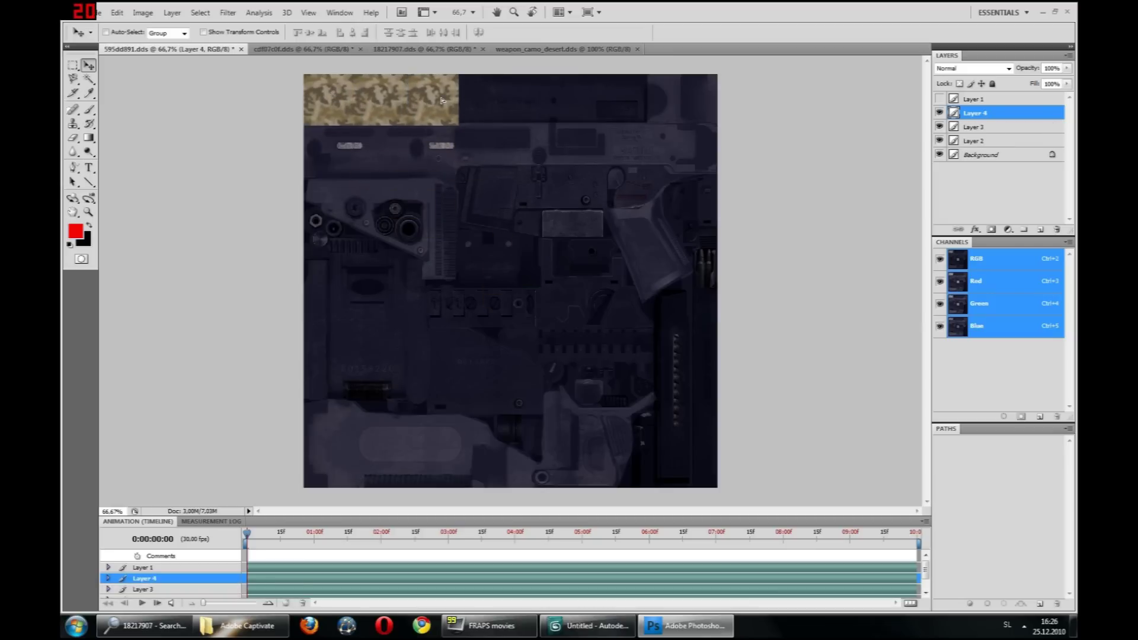
Paste three more camo tiles and line them up as a second row directly beneath the first
key("ctrl+v")
left_click_drag(506, 265, 325, 144)
key("ctrl+v")
left_click_drag(521, 270, 391, 139)
key("ctrl+v")
left_click_drag(508, 237, 425, 135)
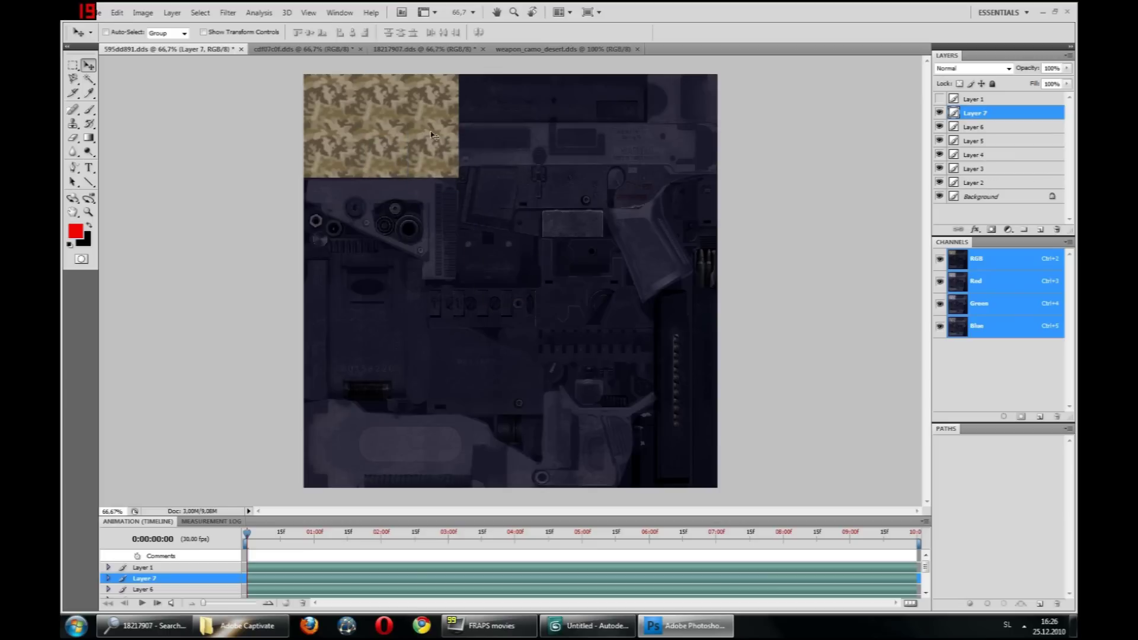
Paste two more camo tiles to extend the first and second rows to four tiles each
key("ctrl+v")
left_click_drag(508, 271, 483, 89)
key("ctrl+v")
left_click_drag(528, 267, 496, 138)
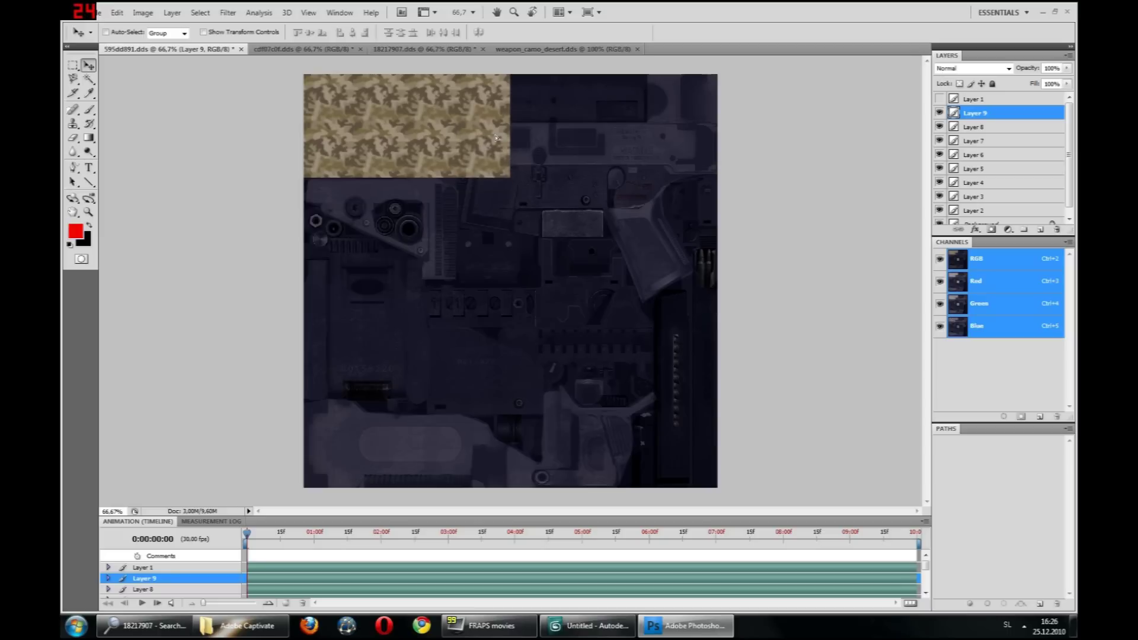
Paste four more camo tiles and line them up as a third row beneath the second
key("ctrl+v")
left_click_drag(508, 250, 483, 173)
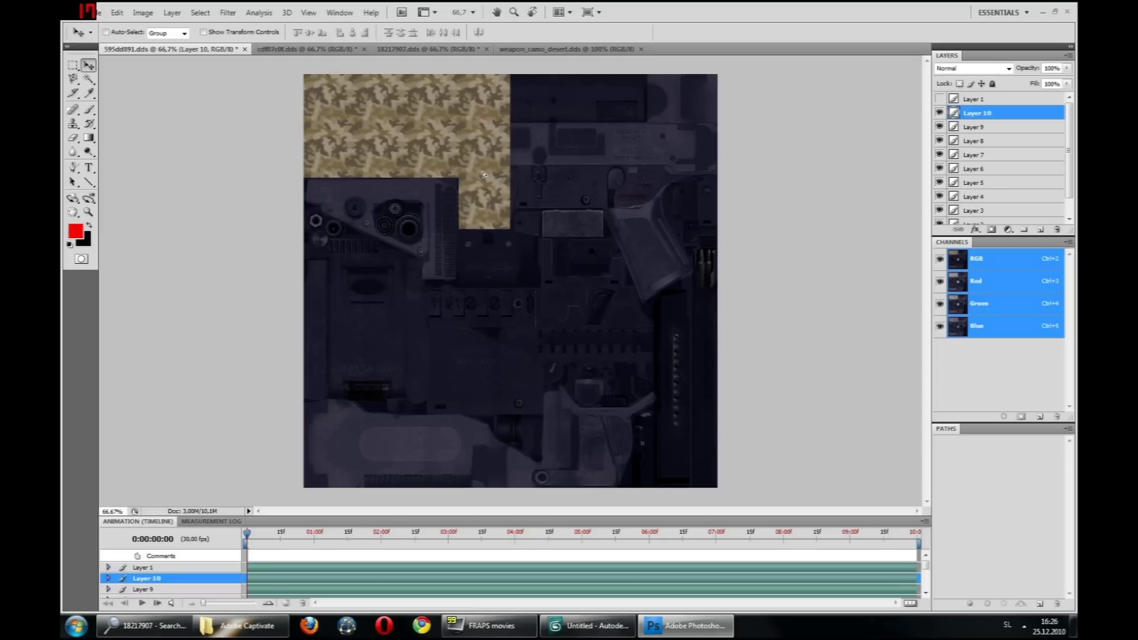
key("ctrl+v")
left_click_drag(529, 256, 451, 180)
key("ctrl+v")
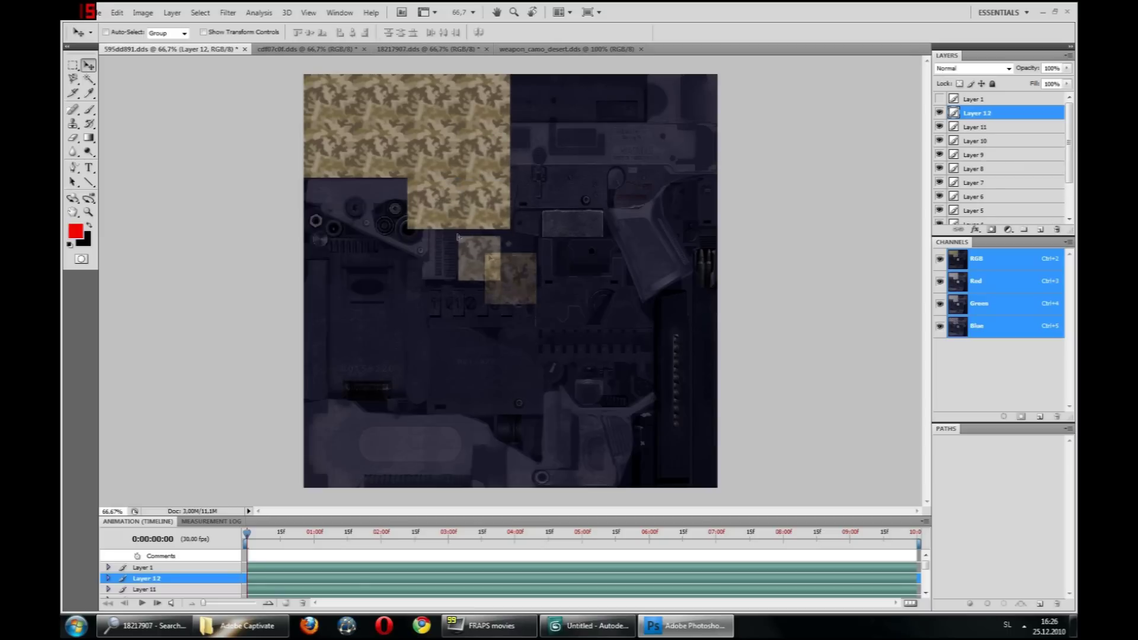
left_click_drag(513, 270, 382, 194)
key("ctrl+v")
left_click_drag(510, 266, 329, 189)
Paste a fourth row of camo tiles beneath the third to complete a four-by-four block
key("ctrl+v")
left_click_drag(501, 276, 421, 248)
key("ctrl+v")
key("ctrl+v")
left_click_drag(492, 274, 362, 247)
key("ctrl+v")
left_click_drag(509, 278, 301, 246)
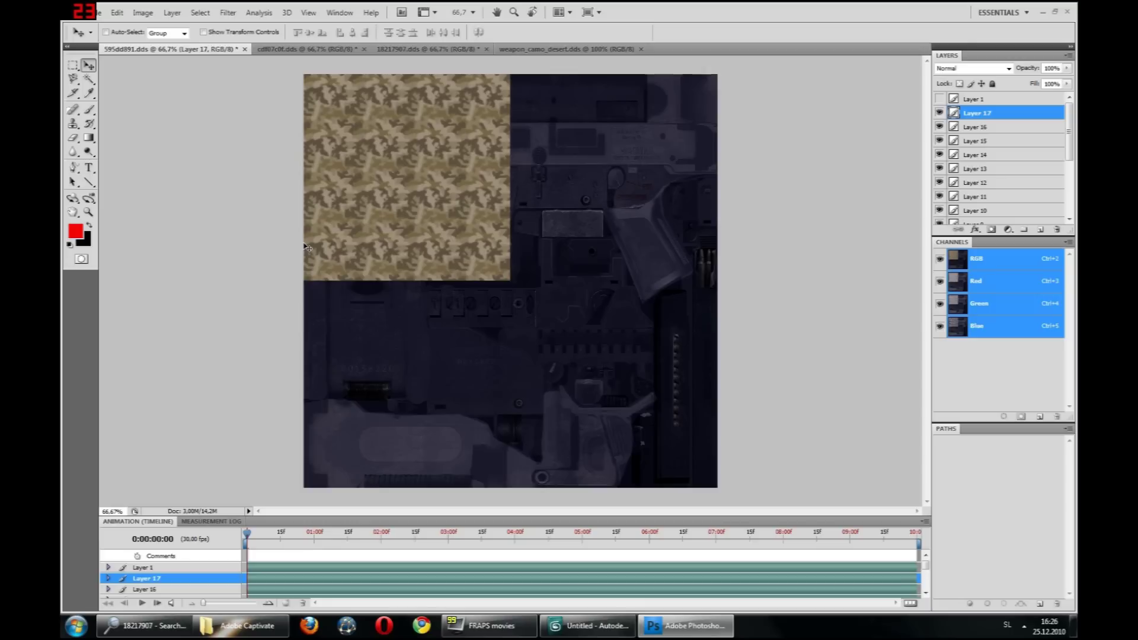
Merge the camo tile layers, Layer 2 through Layer 17, into one layer
scroll(997, 154, "down", 1)
scroll(1056, 197, "down", 2)
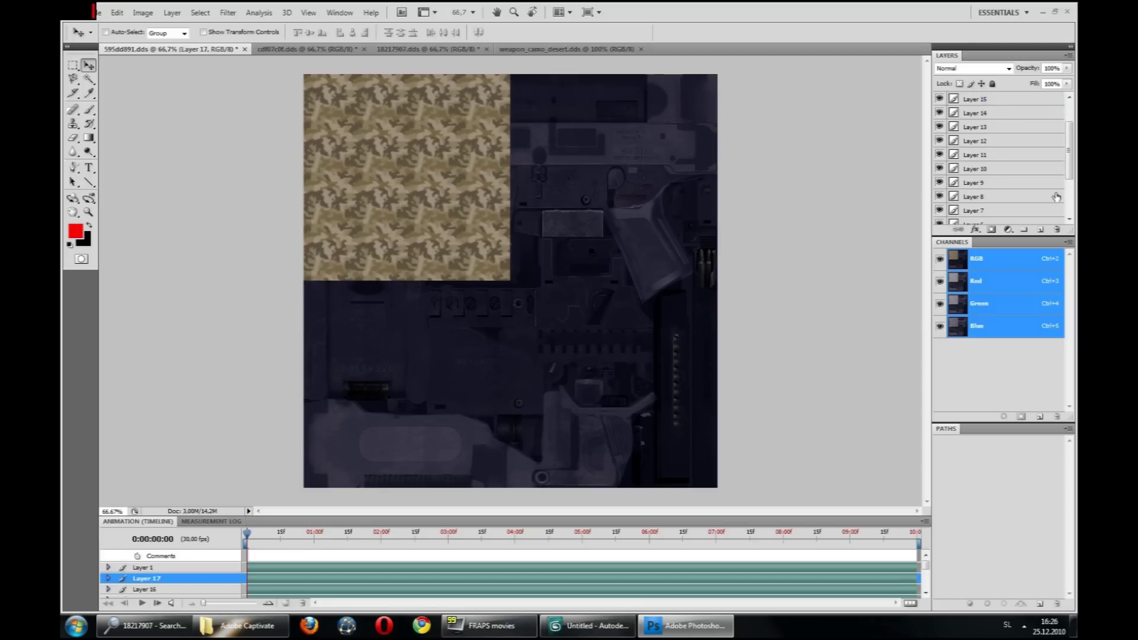
scroll(1041, 203, "down", 1)
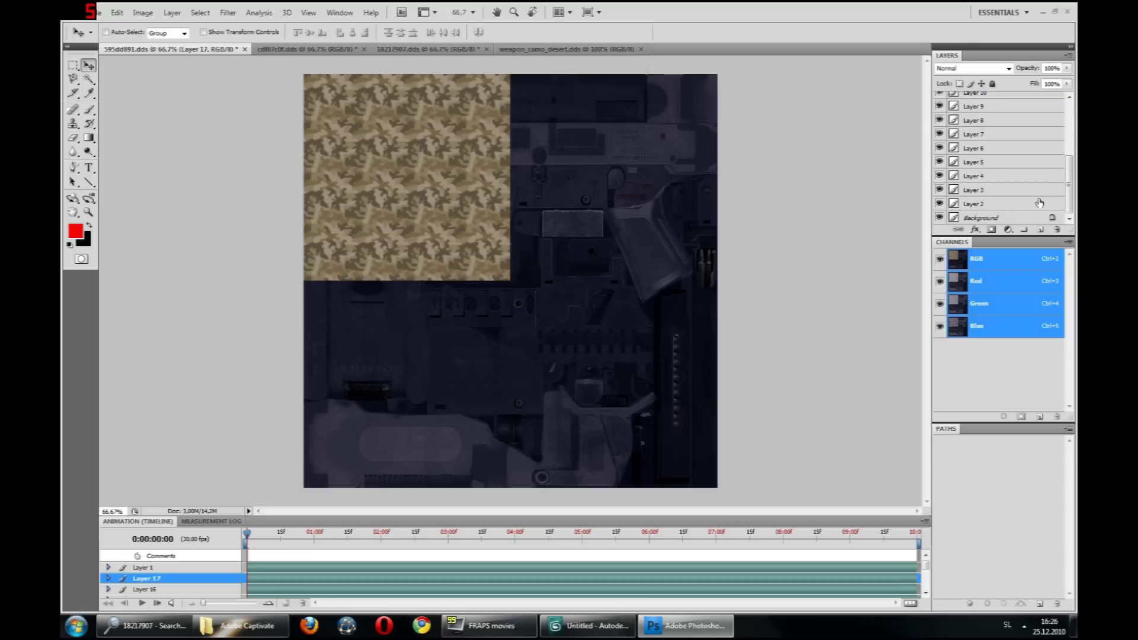
left_click(1039, 204, "shift")
right_click(1039, 203)
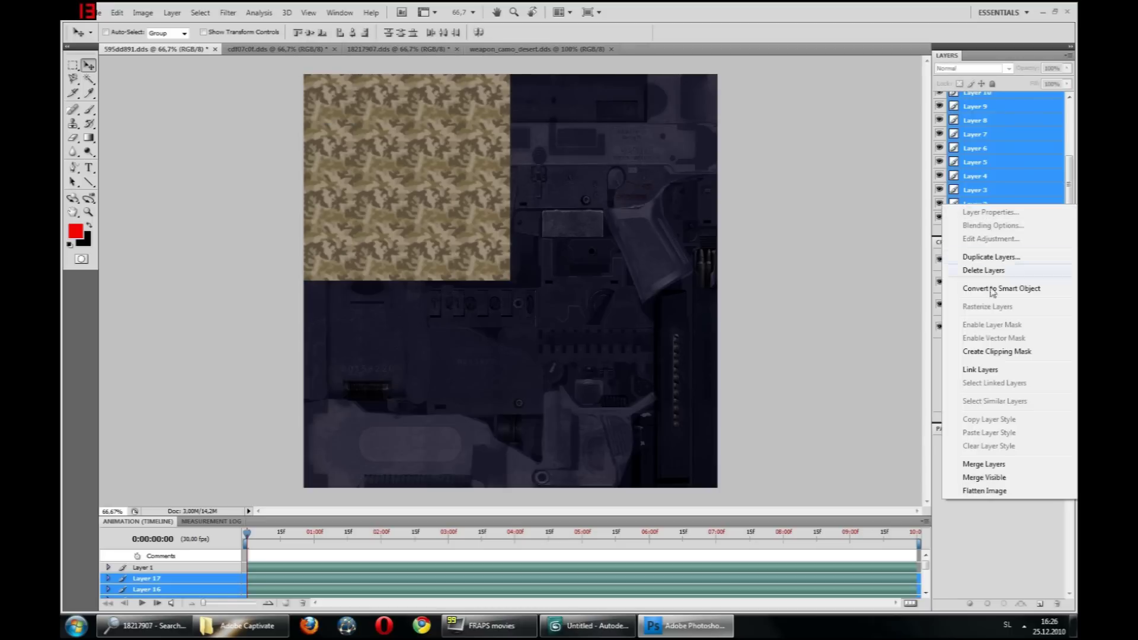
left_click(983, 464)
left_click(939, 99)
left_click(939, 99)
Select the merged camo block by selecting the empty area around it with the Magic Wand and inverting the selection
key("m")
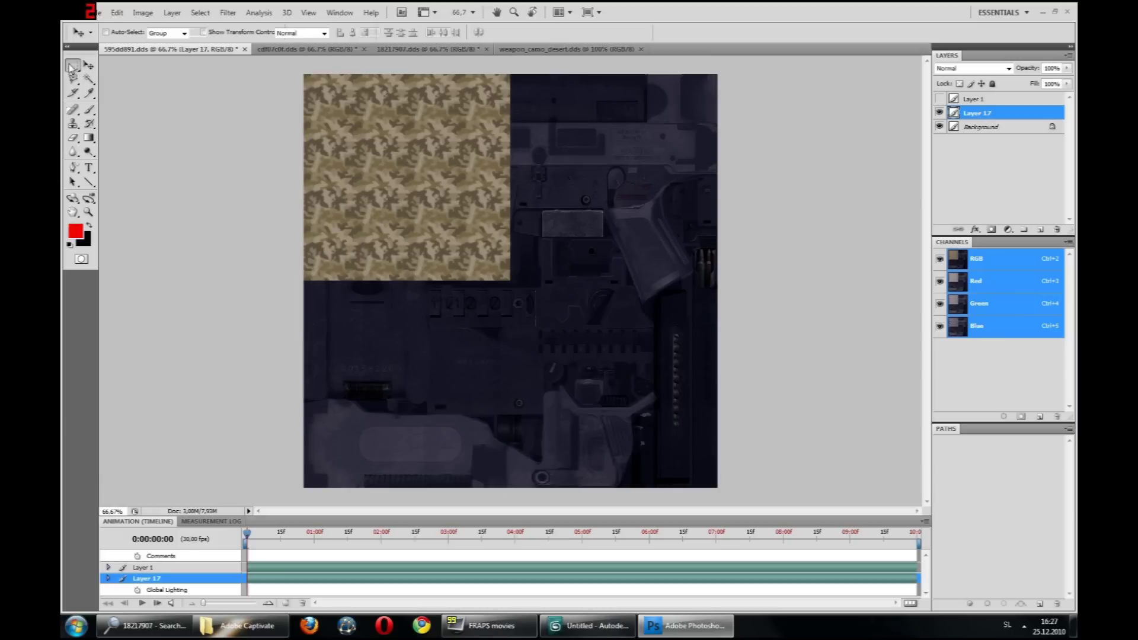
left_click(88, 78)
left_click(570, 225)
left_click(198, 13)
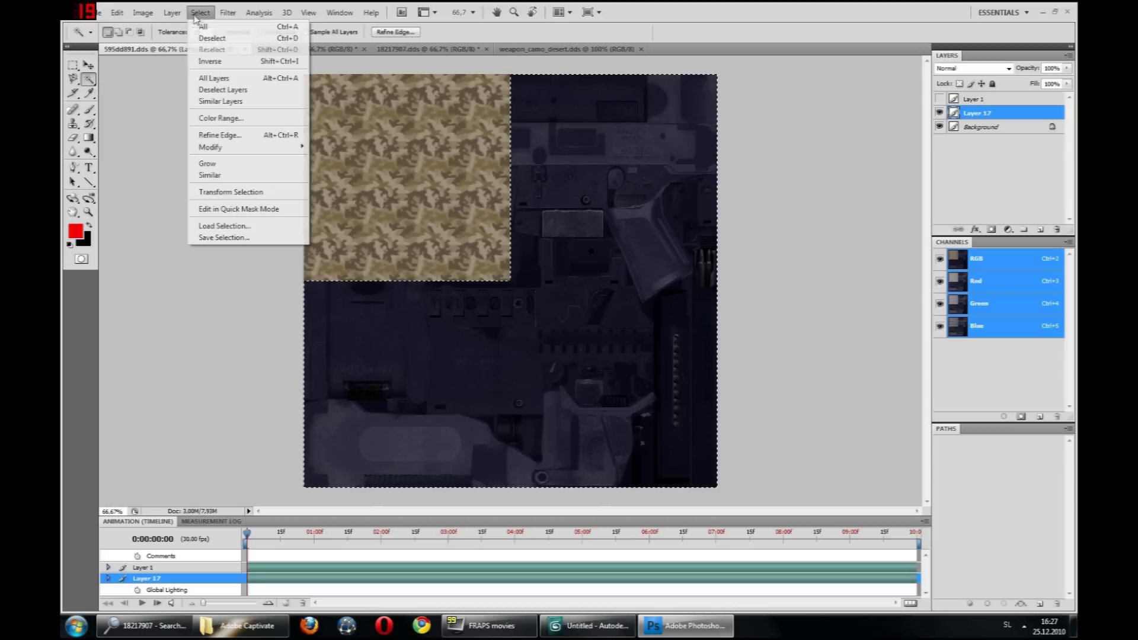
left_click(213, 61)
Scale the camo block to 200% with Free Transform so it fills the whole canvas, and deselect it
left_click(74, 65)
right_click(398, 158)
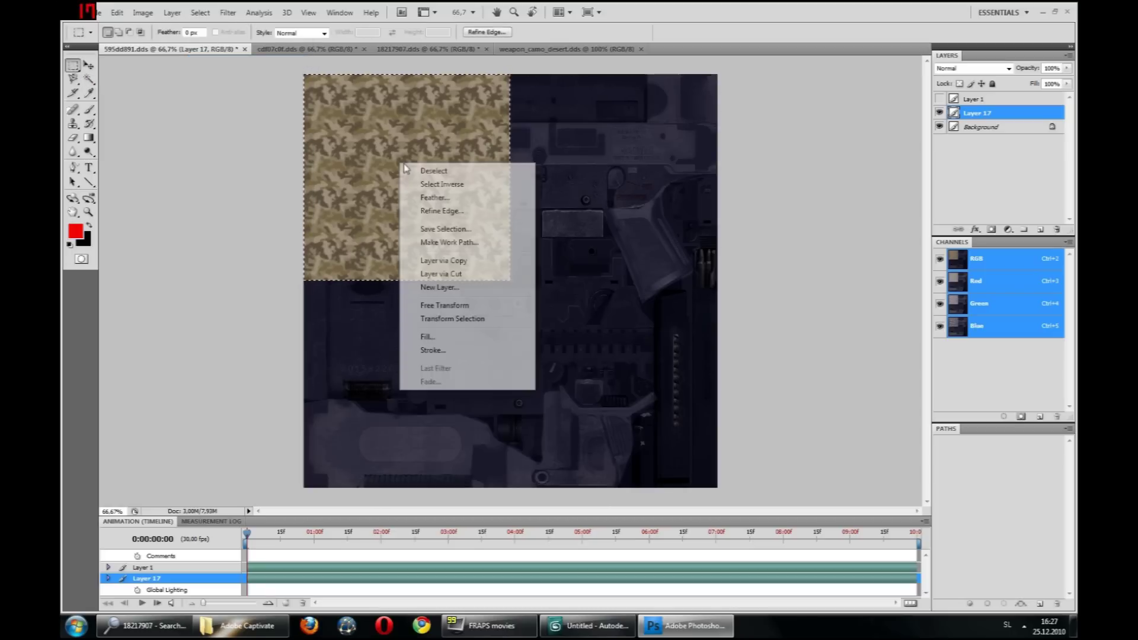
left_click(474, 303)
left_click_drag(508, 284, 714, 486)
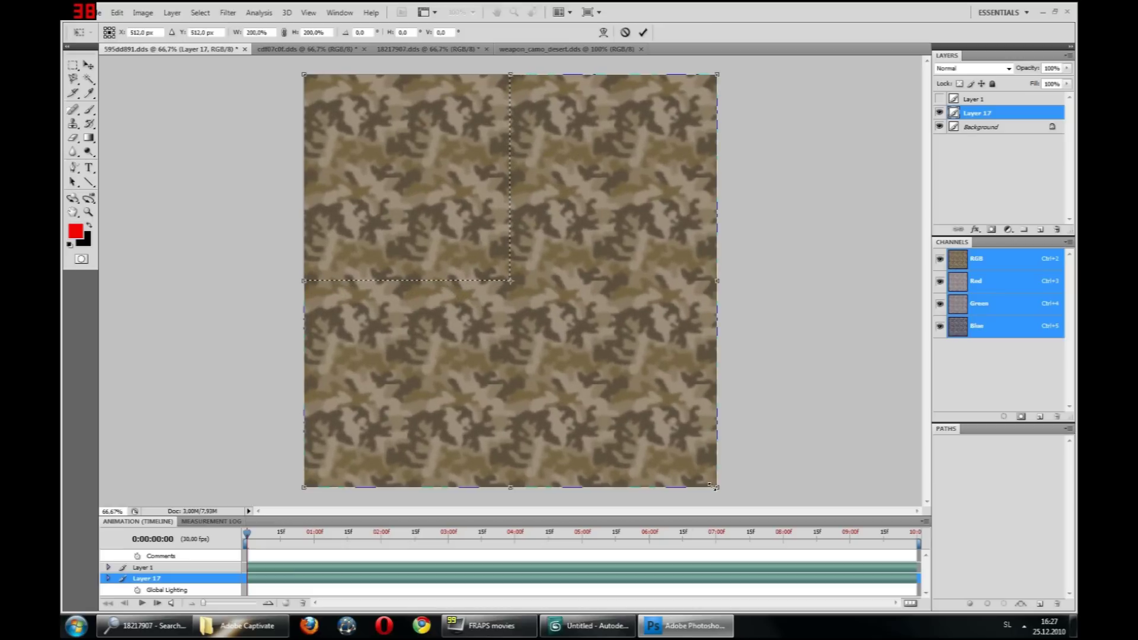
left_click(89, 65)
left_click(506, 237)
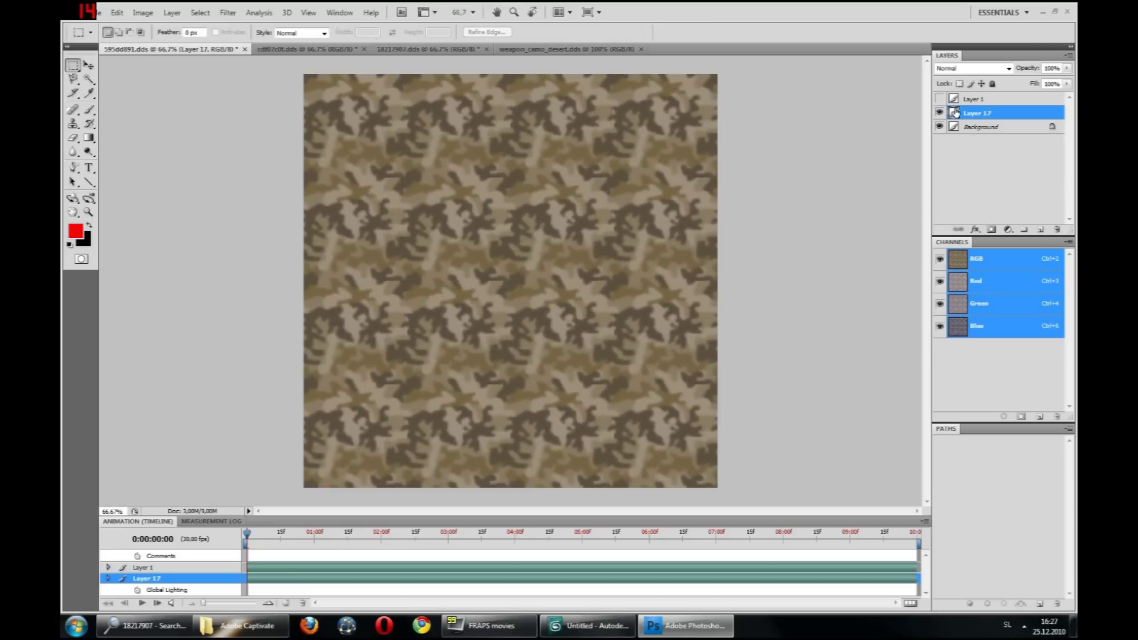
Show only Layer 1 by hiding Layer 17 and the Background, and switch off the Blue channel
left_click(972, 99)
left_click(939, 99)
left_click(940, 113)
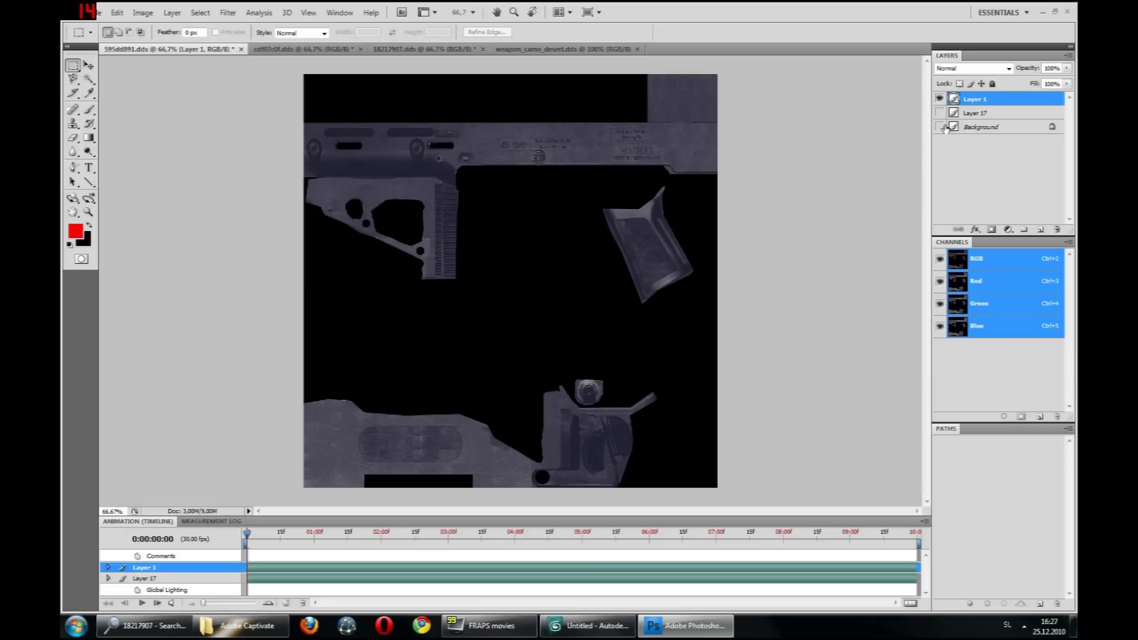
left_click(939, 328)
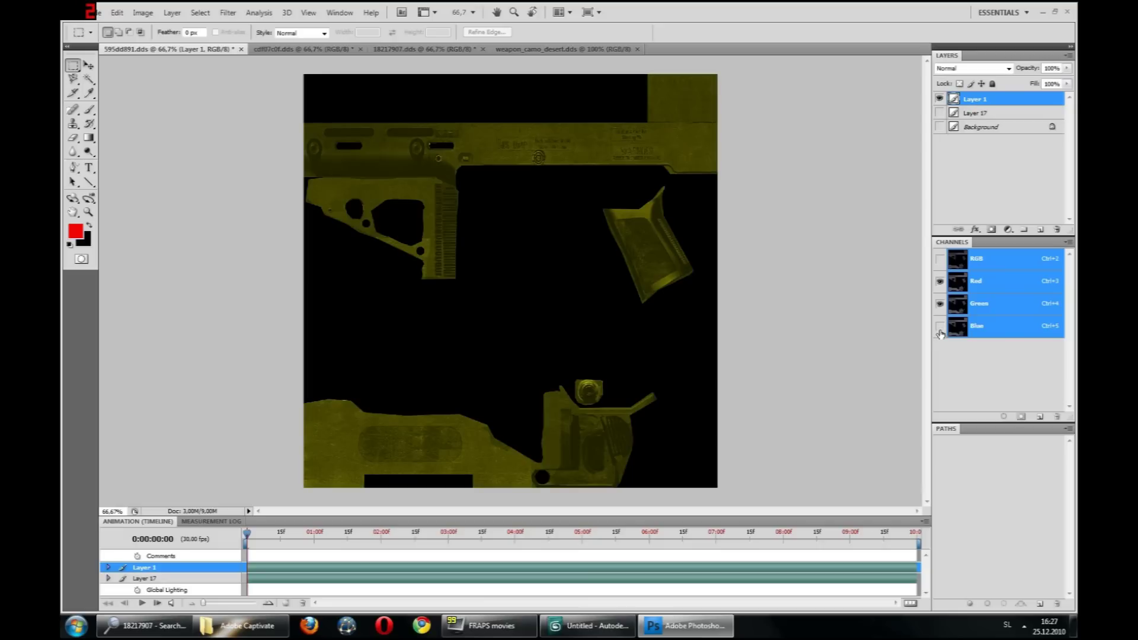
Load the Red channel of Layer 1 as a selection and invert it
left_click(957, 280, "ctrl")
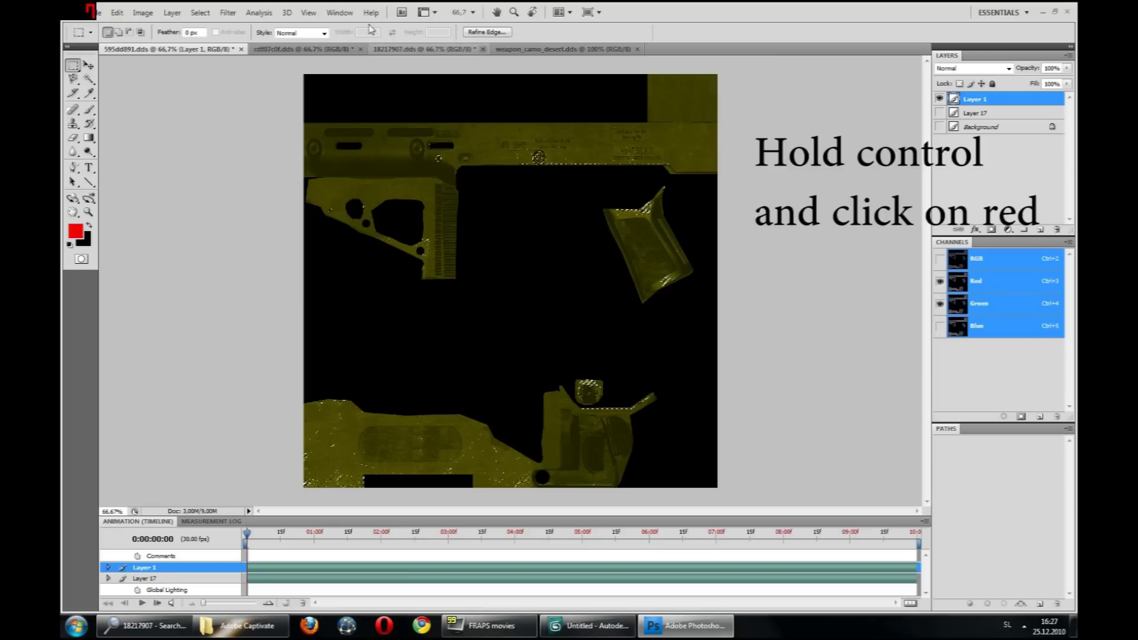
left_click(200, 13)
left_click(210, 61)
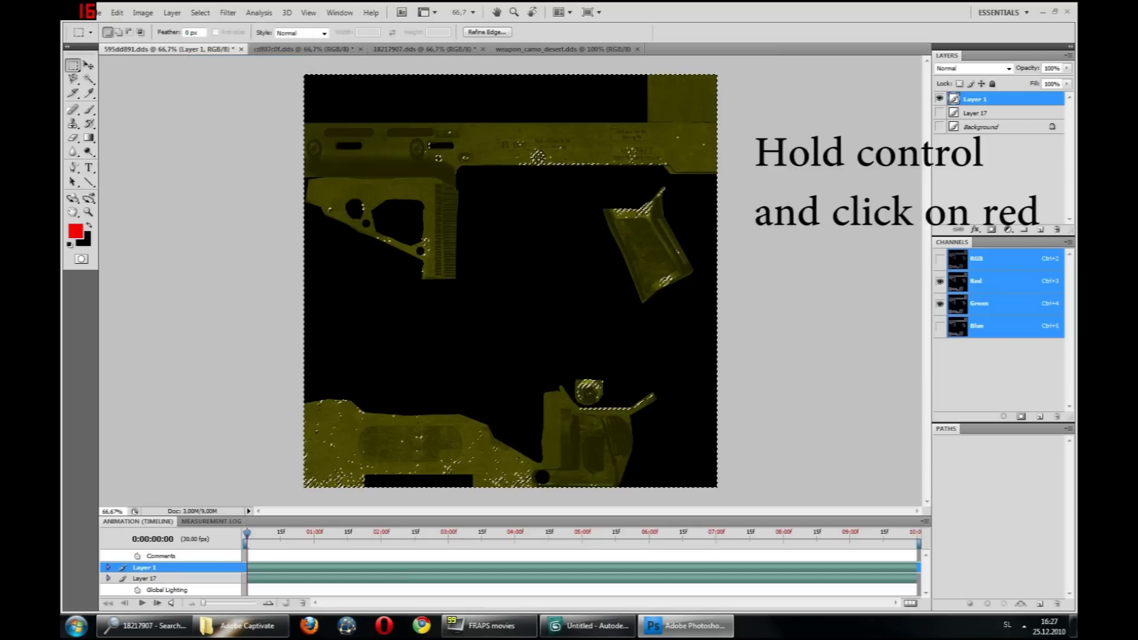
Hide Layer 1, delete the inverted selection from the camo on Layer 17, and deselect
left_click(939, 98)
left_click(942, 112)
left_click(939, 113)
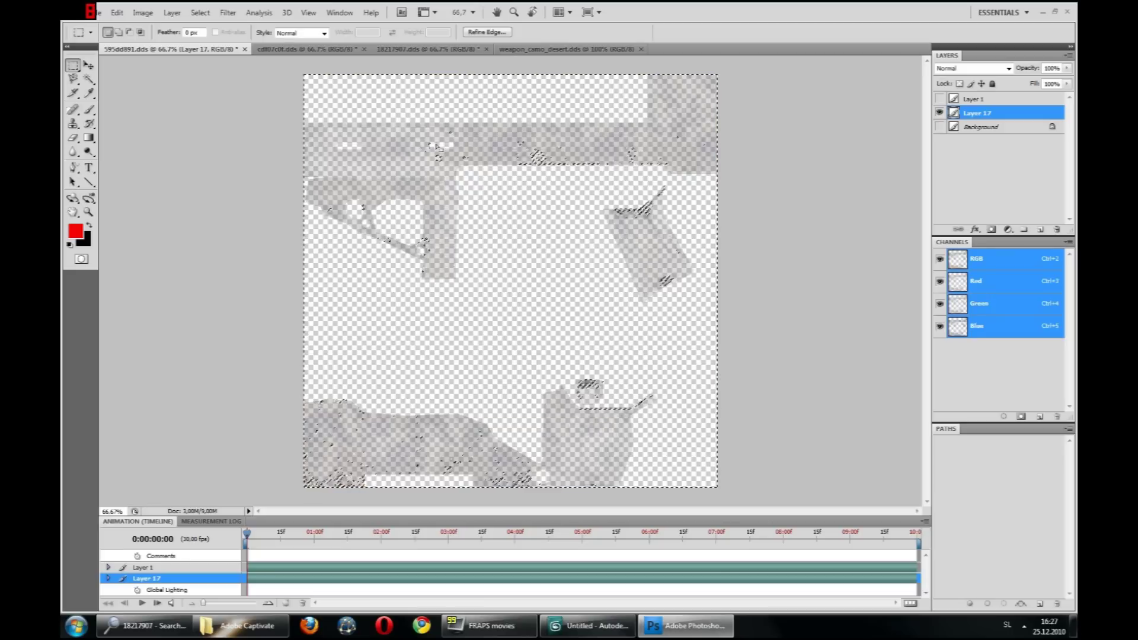
key("ctrl+d")
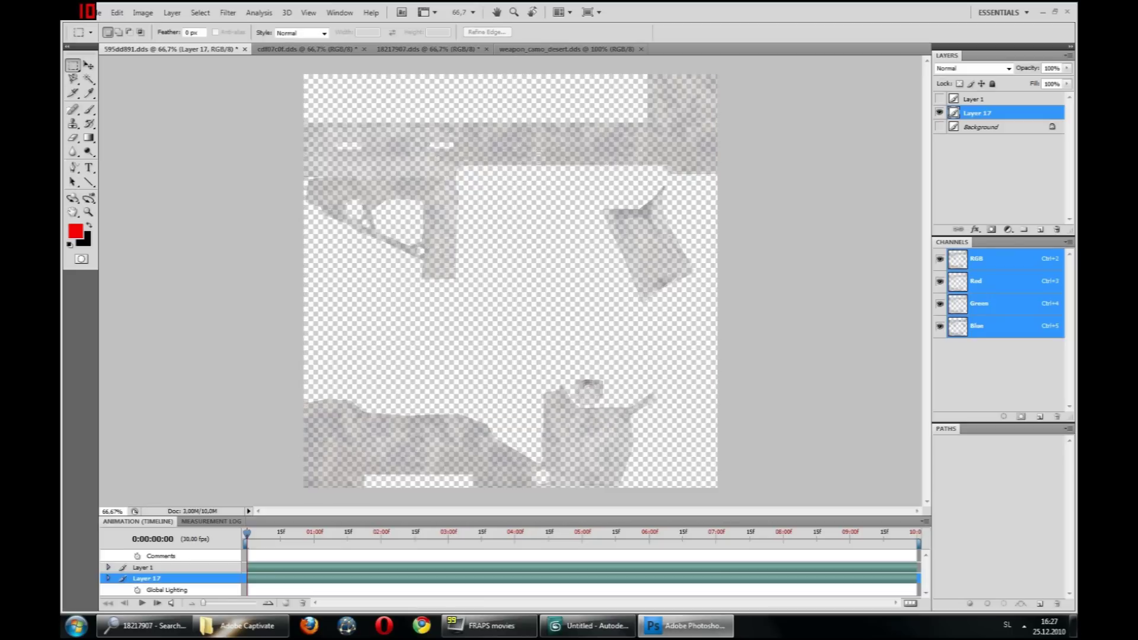
Delete Layer 1, the copied alpha image, from 595dd891.dds
left_click(974, 98)
right_click(975, 99)
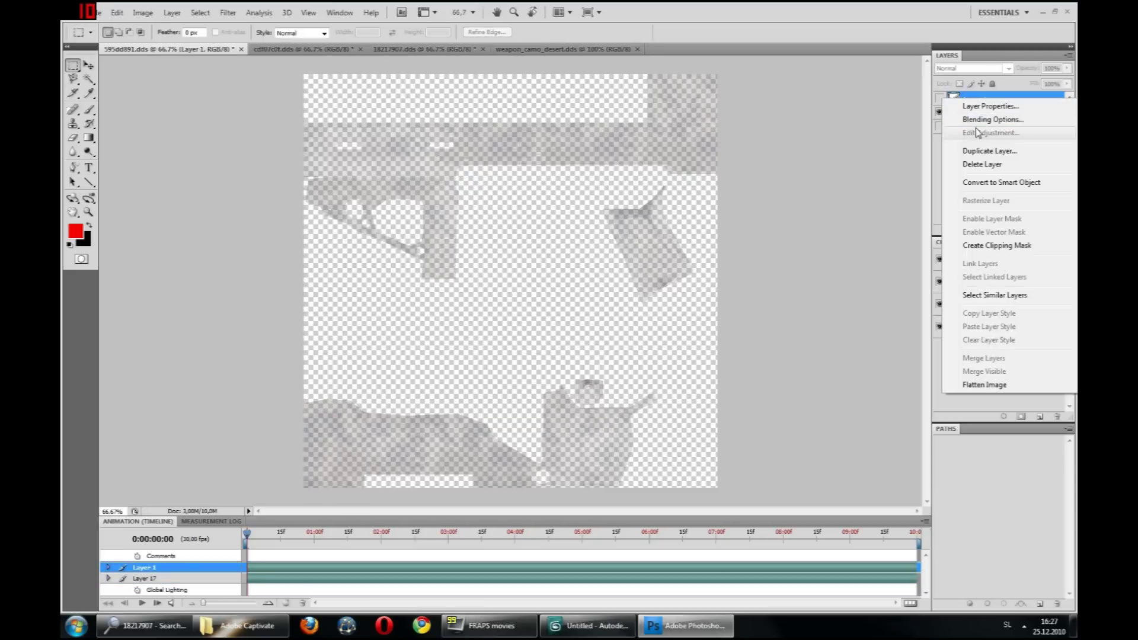
left_click(985, 164)
left_click(509, 240)
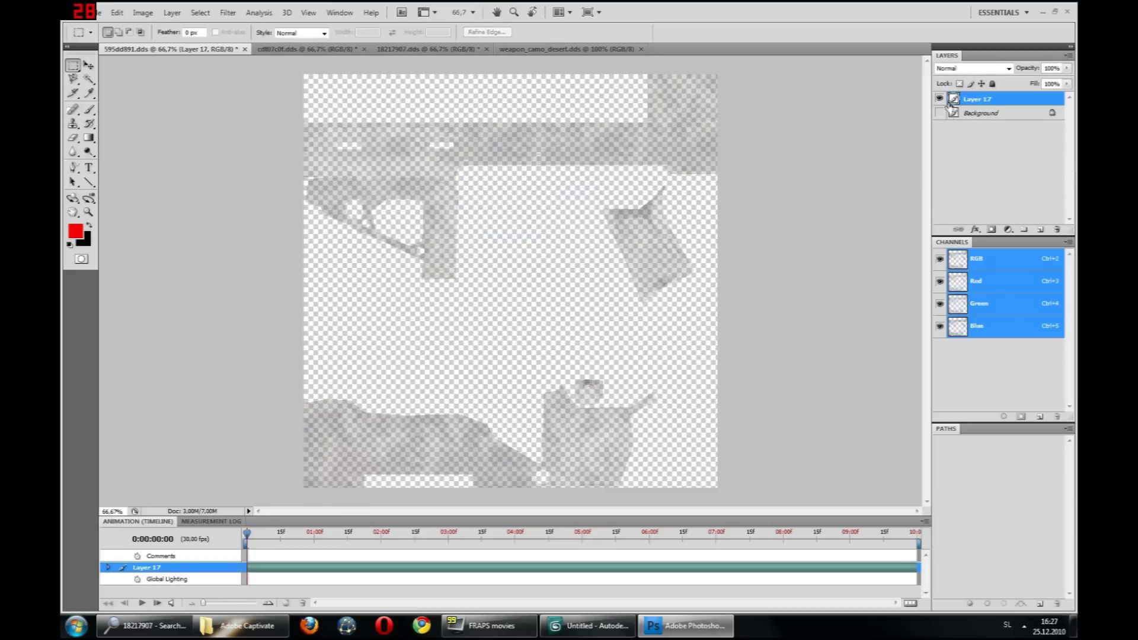
Show the Background beneath the camo and toggle Layer 17 off and on to compare the texture
left_click(940, 113)
left_click(940, 98)
left_click(939, 98)
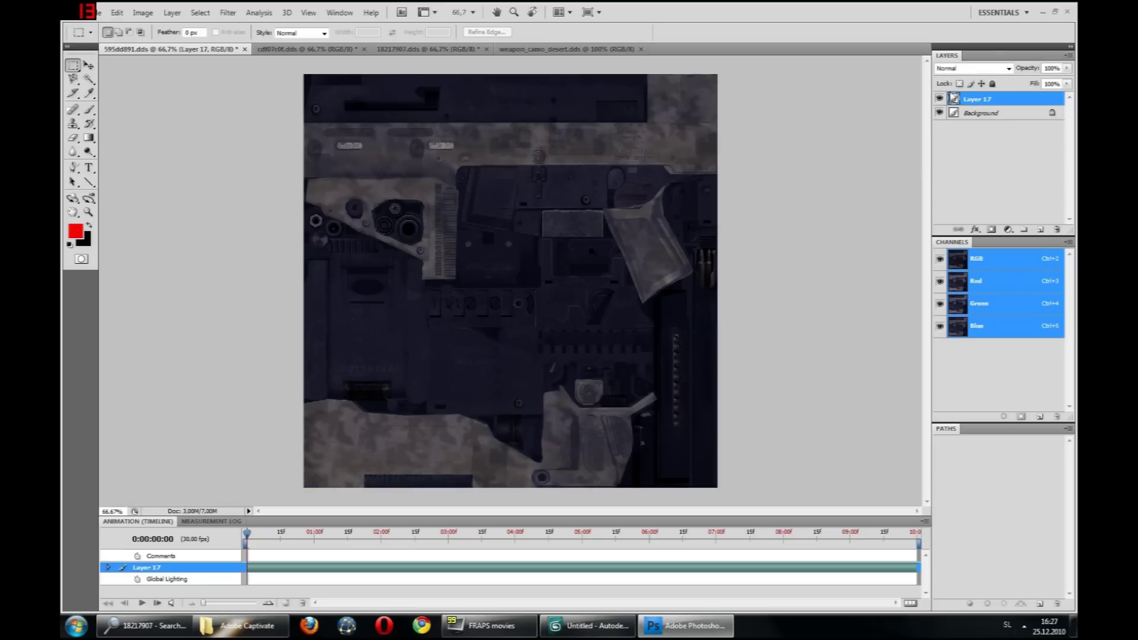
Set Layer 17's blend mode to Hard Light and duplicate the layer to strengthen the camo
left_click(972, 68)
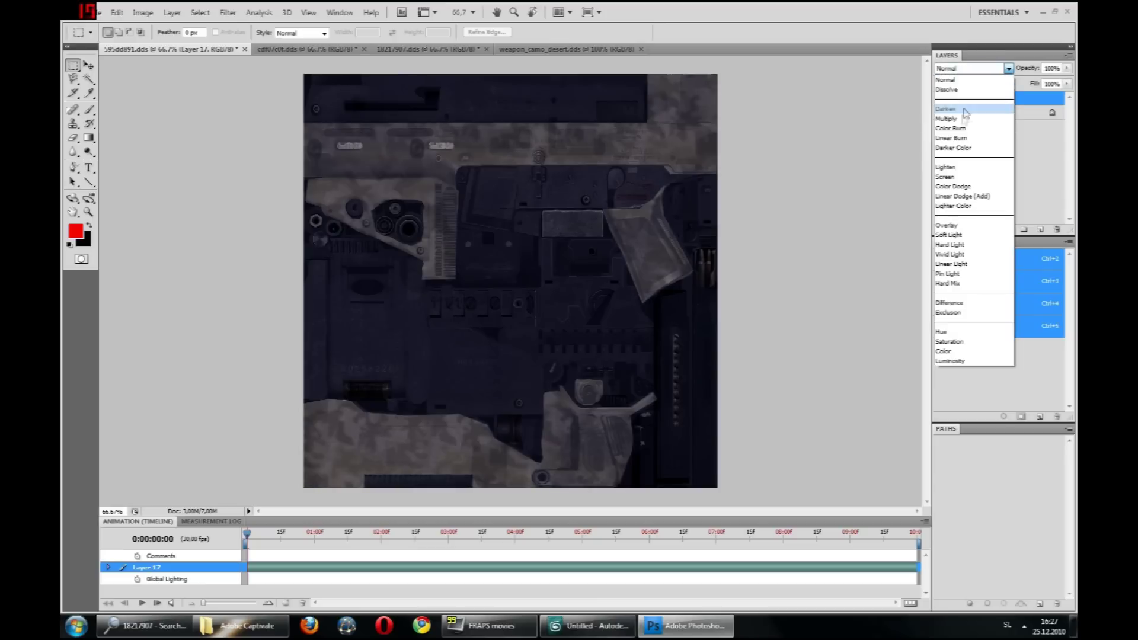
left_click(961, 245)
right_click(979, 100)
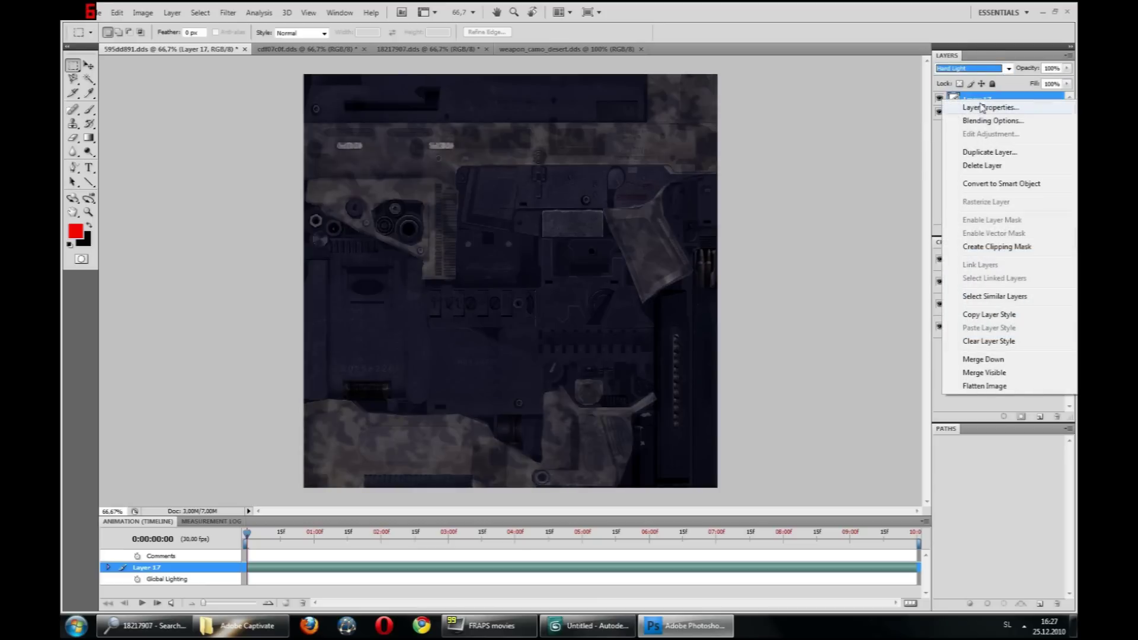
left_click(981, 157)
left_click(674, 195)
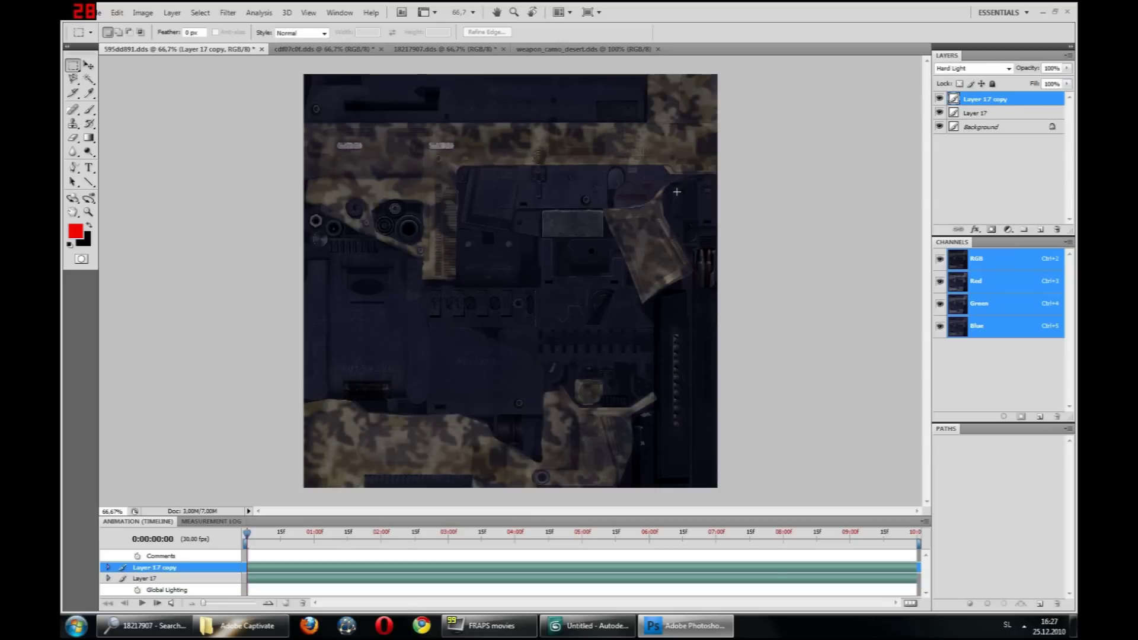
Toggle Layer 17 copy off and on to compare the camo, and flatten the image
left_click(939, 99)
left_click(939, 99)
right_click(978, 127)
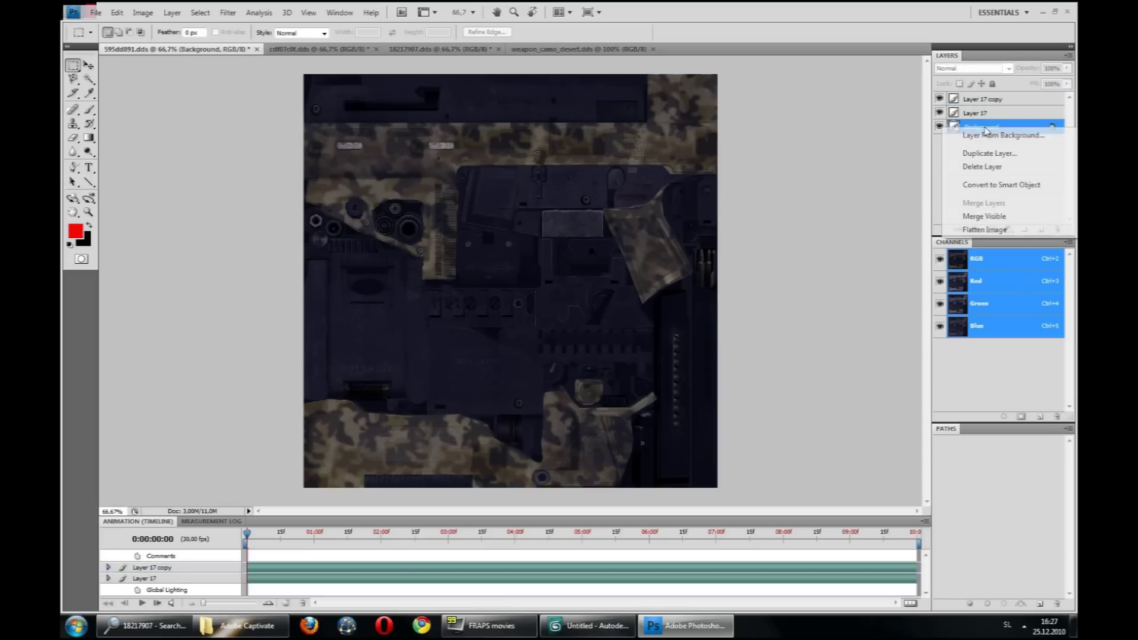
left_click(986, 229)
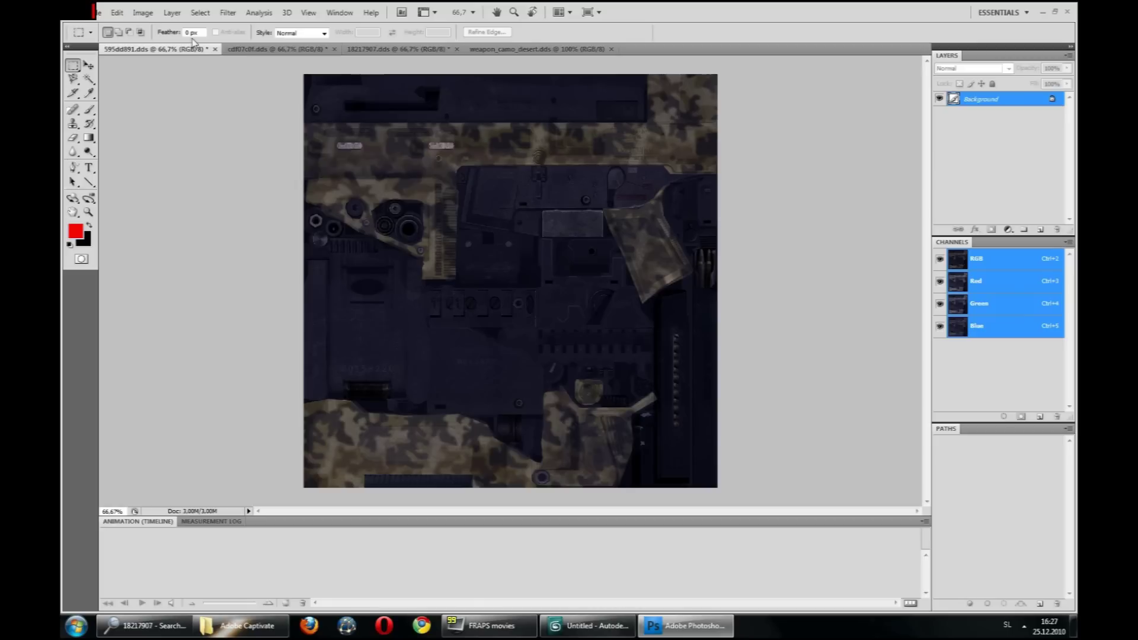
Save the flattened camo texture to the Desktop in VTF format as mw2_ump_desert.vtf
left_click(94, 12)
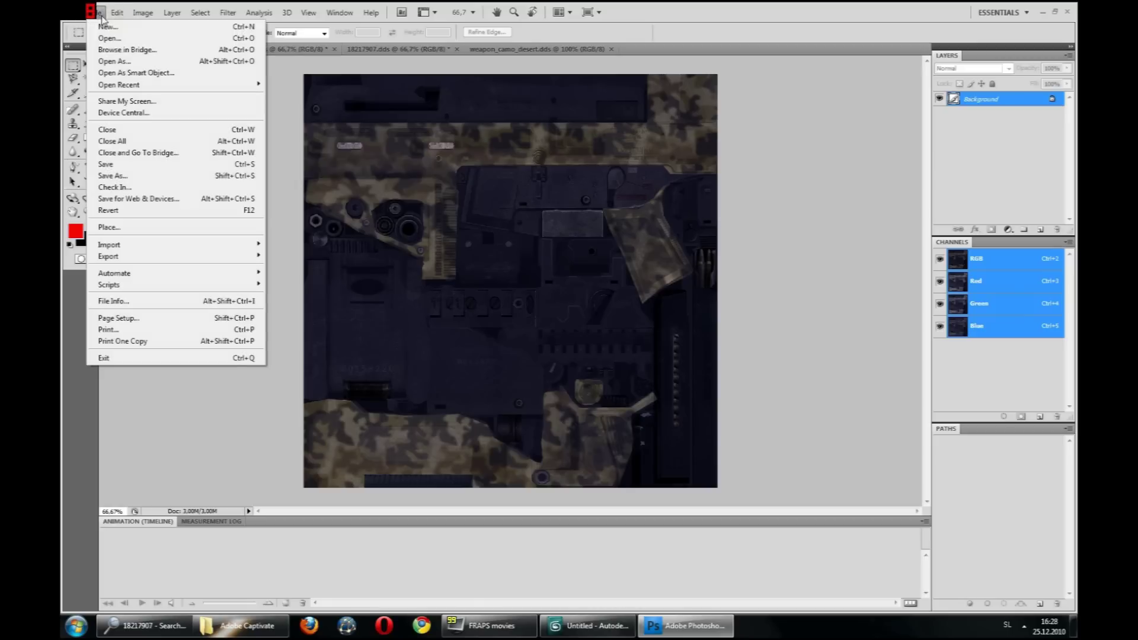
left_click(128, 174)
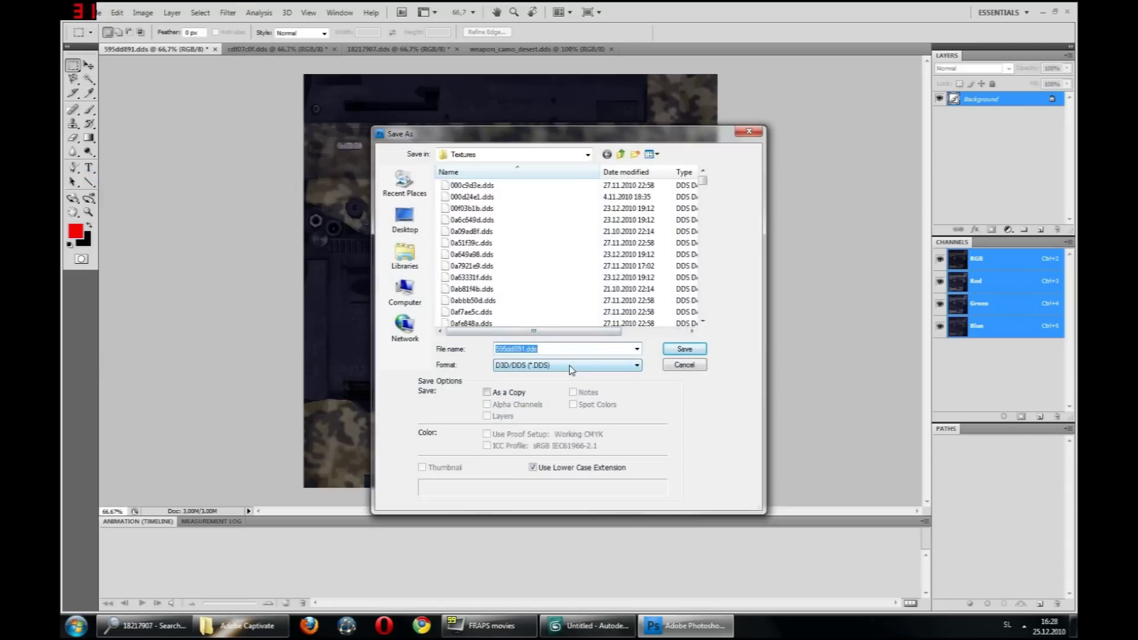
left_click(571, 365)
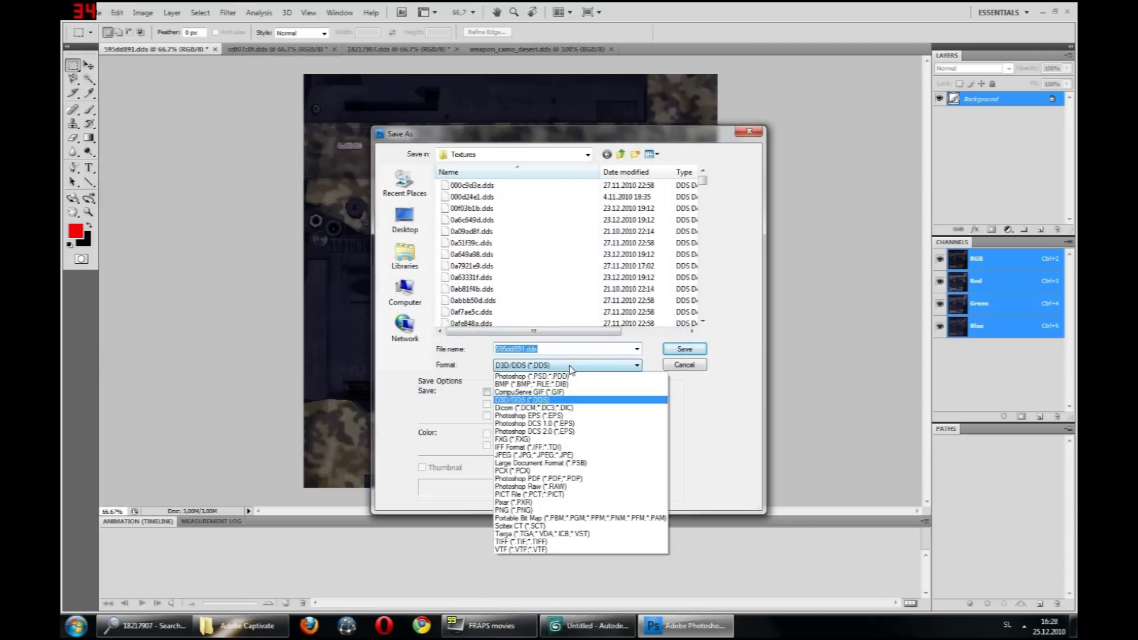
left_click(532, 553)
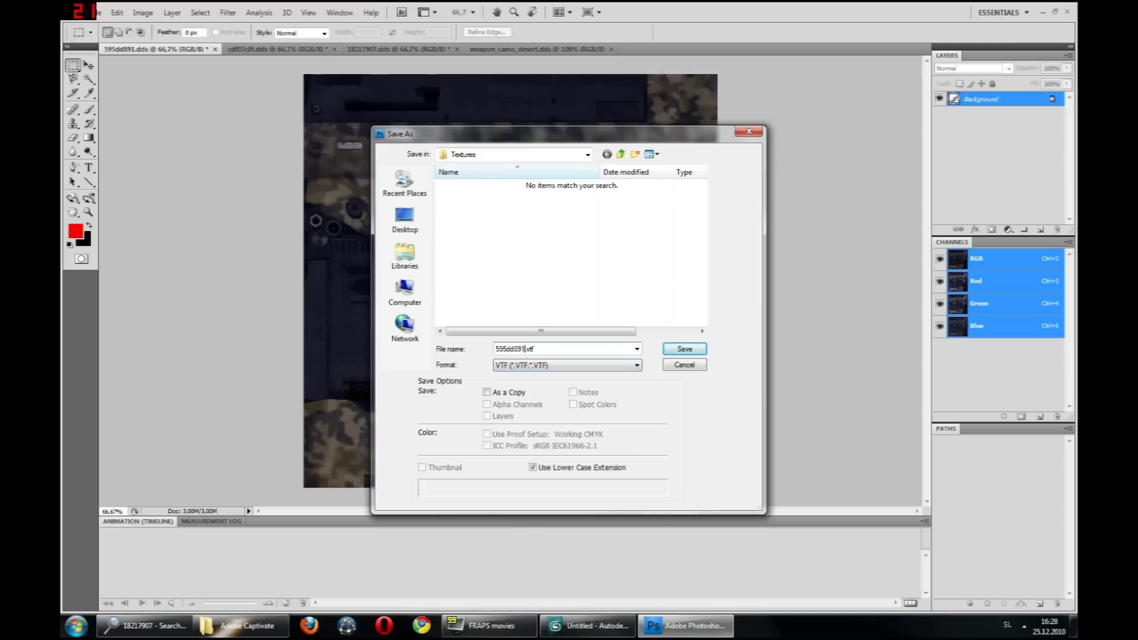
left_click(409, 200)
left_click(406, 221)
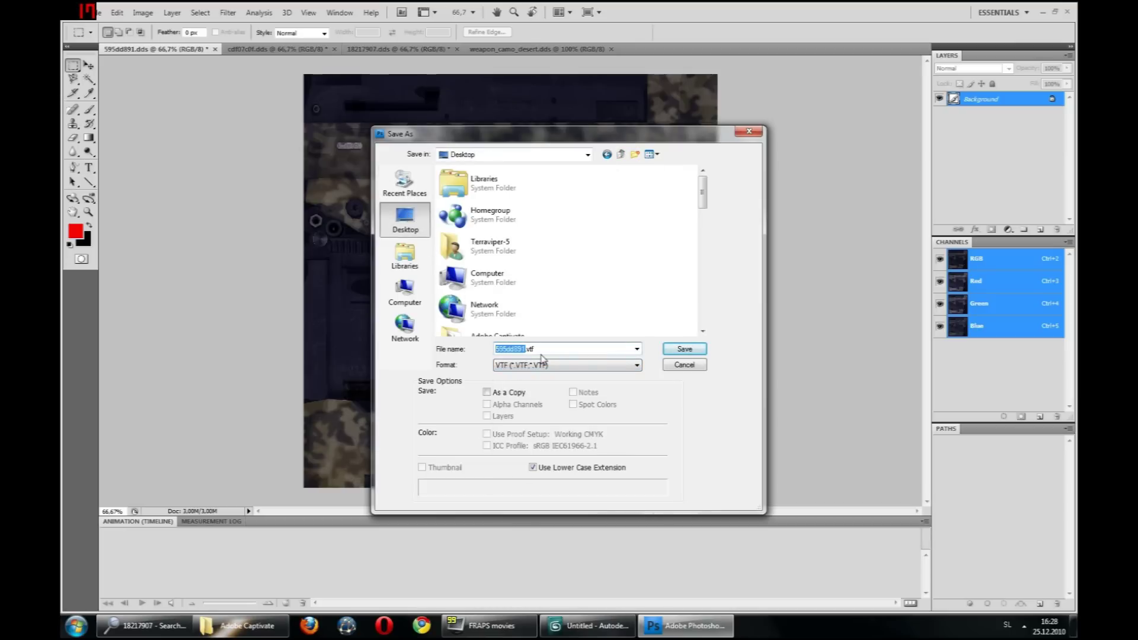
type("mw2_ump_desert")
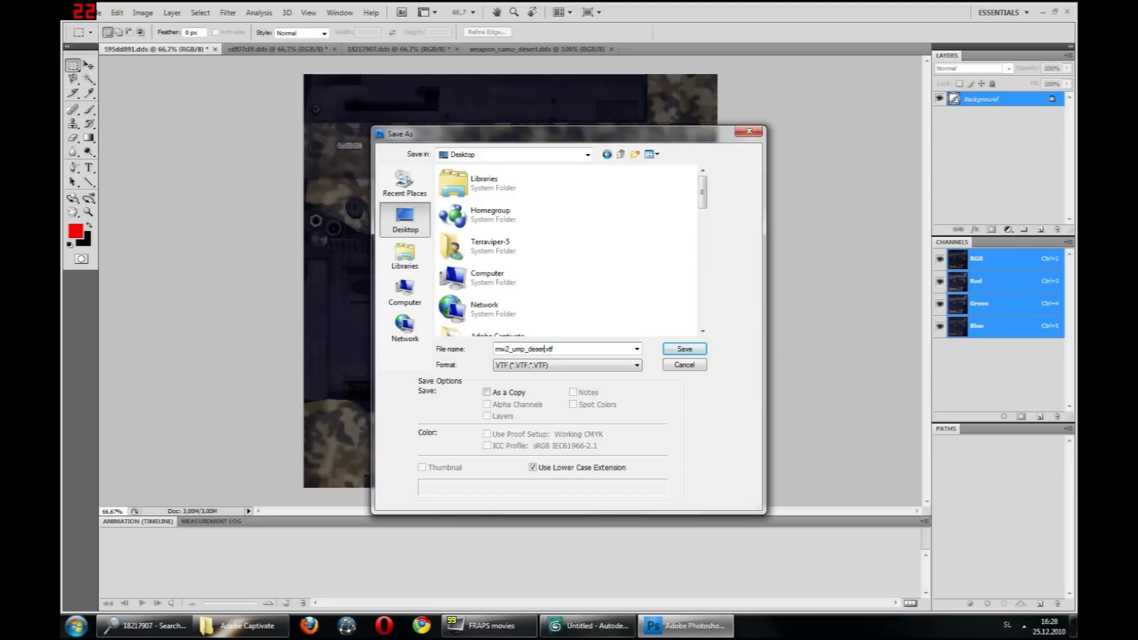
left_click(673, 351)
Apply the Uncompressed Texture template in the VTF options and finish the export
left_click(554, 195)
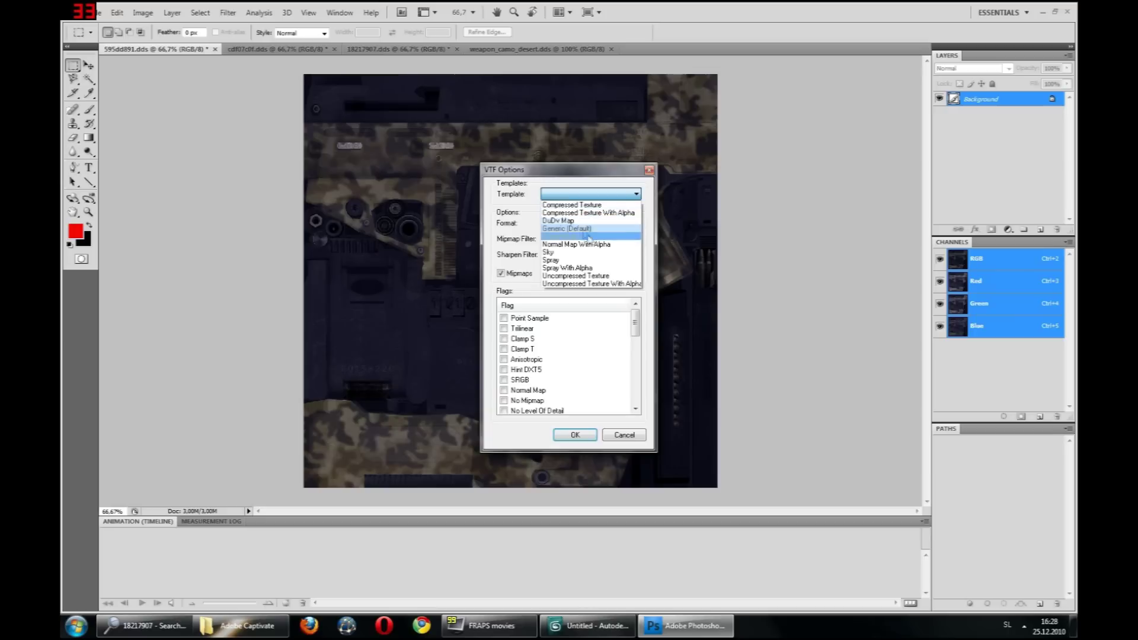
left_click(606, 276)
left_click(574, 433)
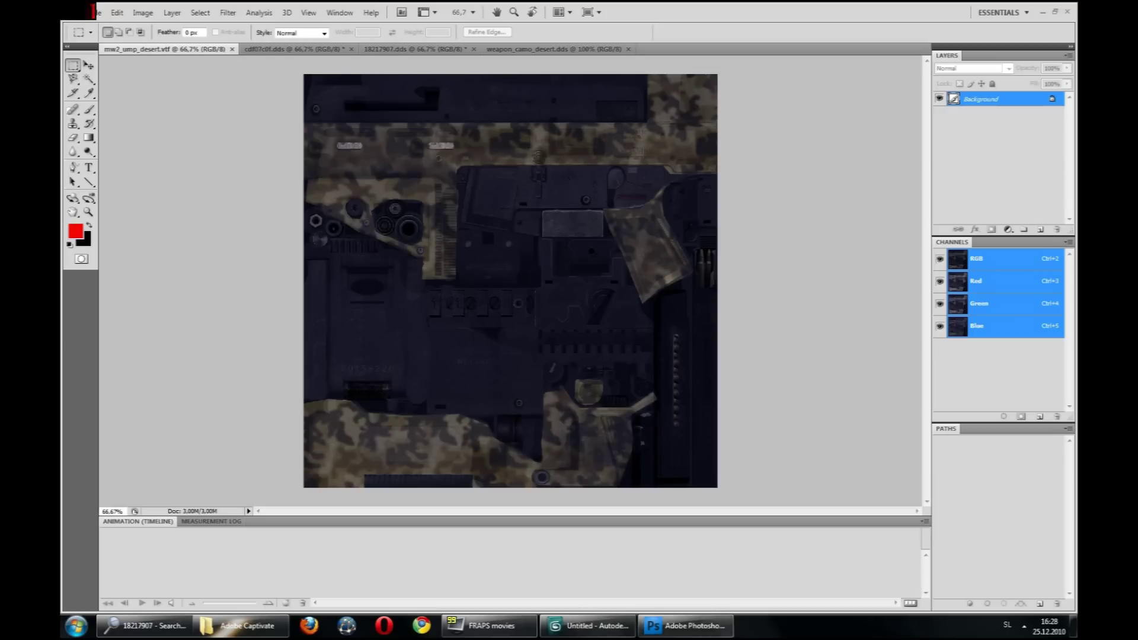
Open mw2_ump_desert.vtf from the desktop in VTFEdit, inspect the texture maximized, close it and return to Photoshop
left_click(1073, 626)
double_click(278, 218)
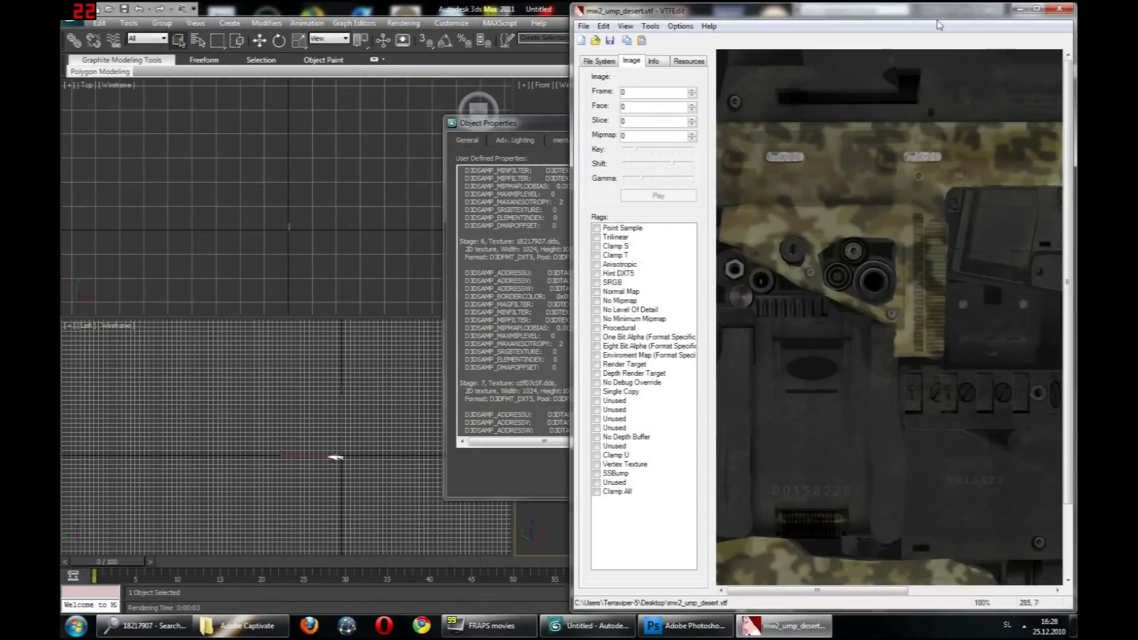
left_click(1036, 9)
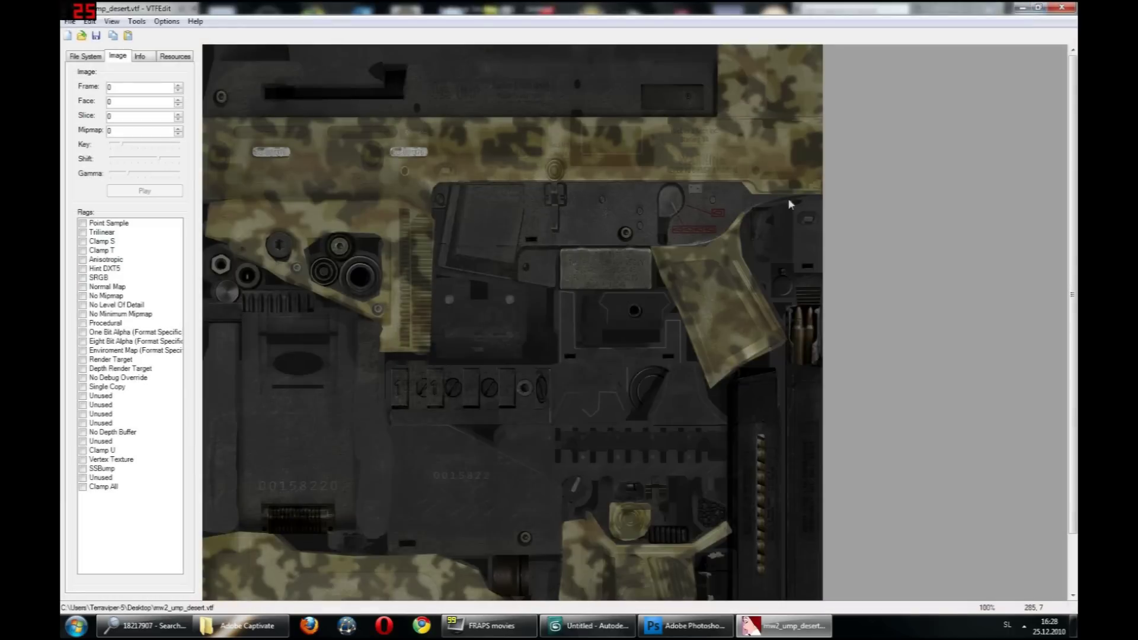
left_click(1063, 8)
left_click(1073, 627)
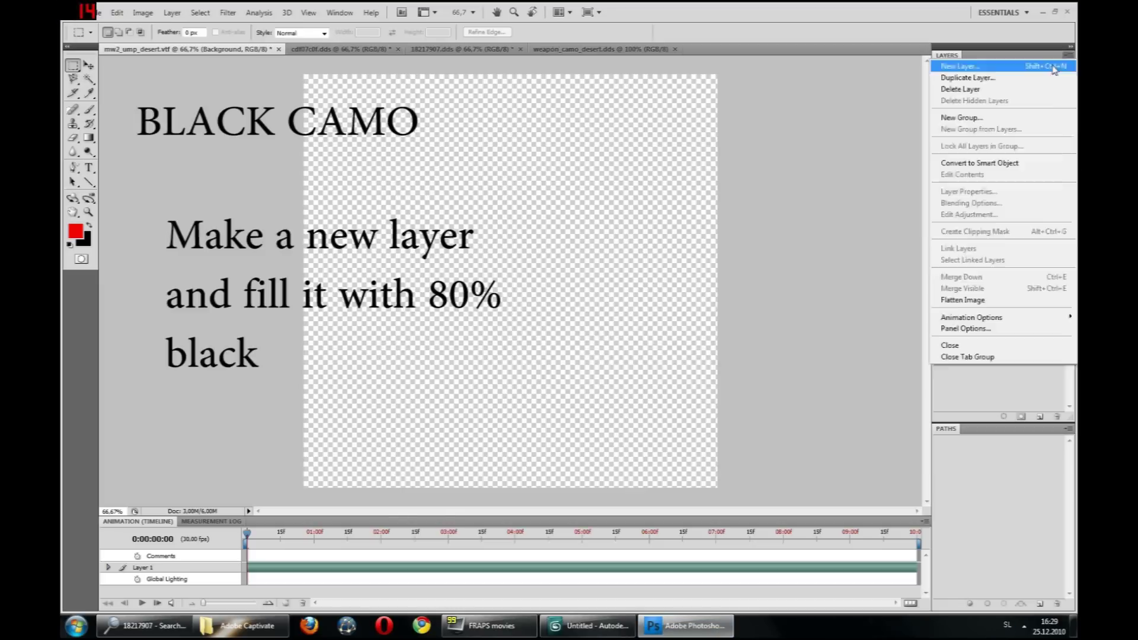
Create a new layer above the Background and fill it with 80% black for the black camo
left_click(960, 69)
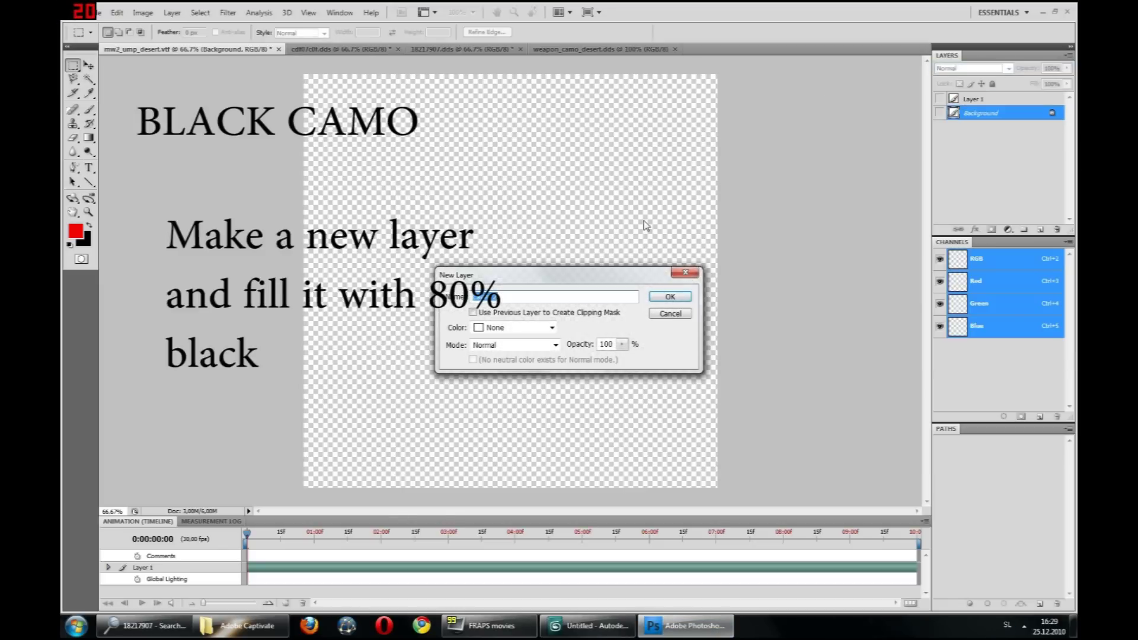
key("shift+F5")
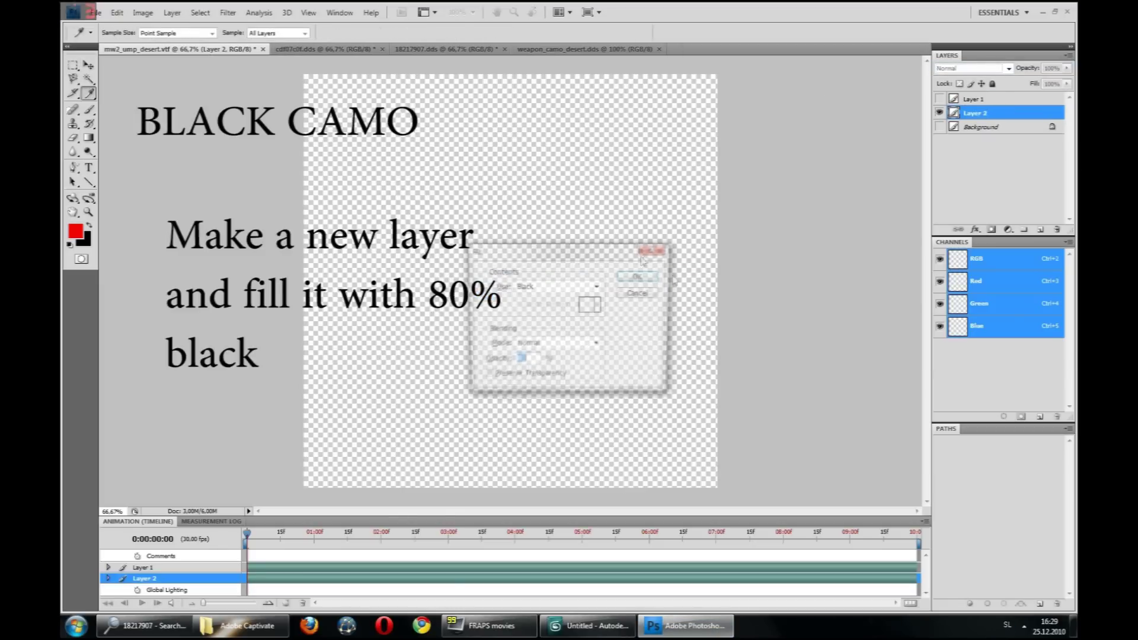
left_click(640, 276)
key("m")
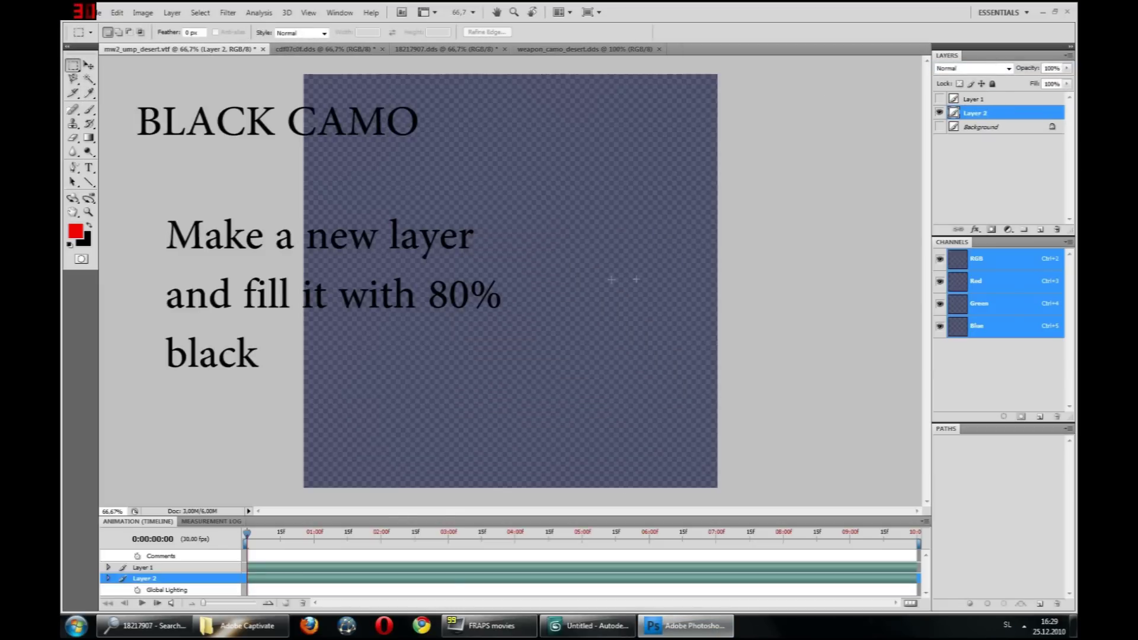
Show Layer 1, load its Blue channel as a selection, restore the RGB view and hide Layer 1
left_click(972, 99)
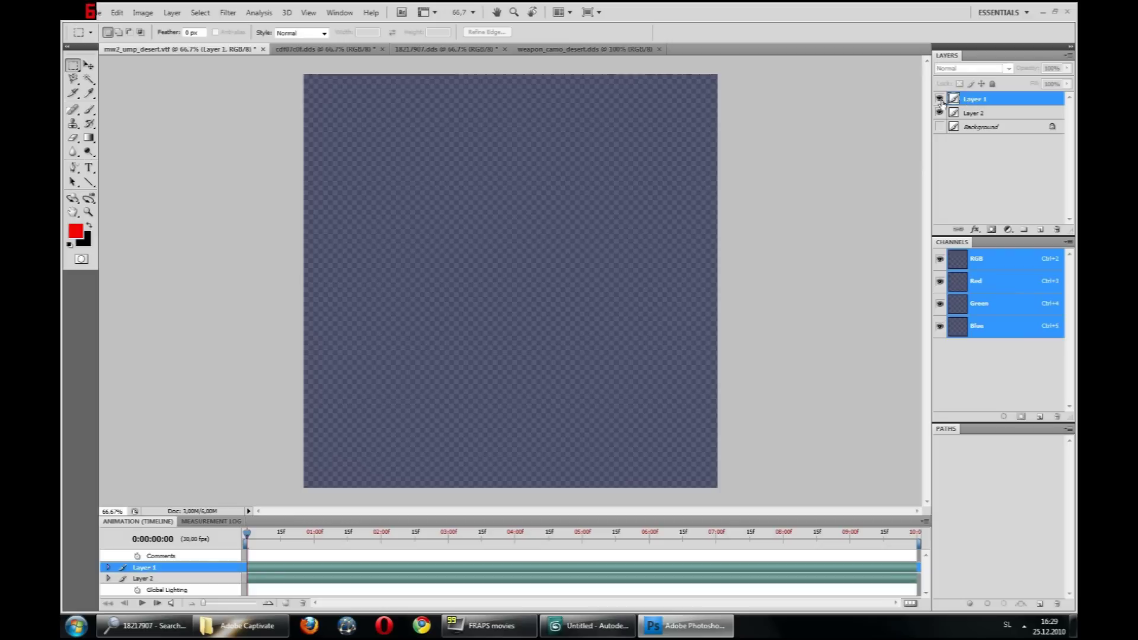
left_click(940, 99)
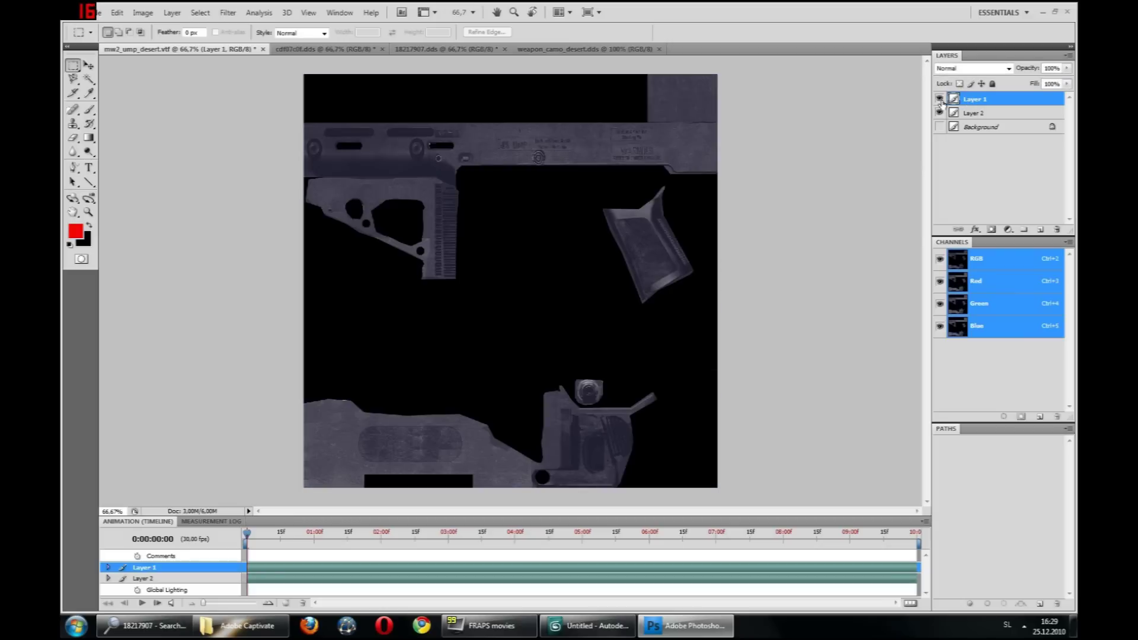
left_click(939, 326)
left_click(957, 326, "ctrl")
key("ctrl+2")
left_click(939, 99)
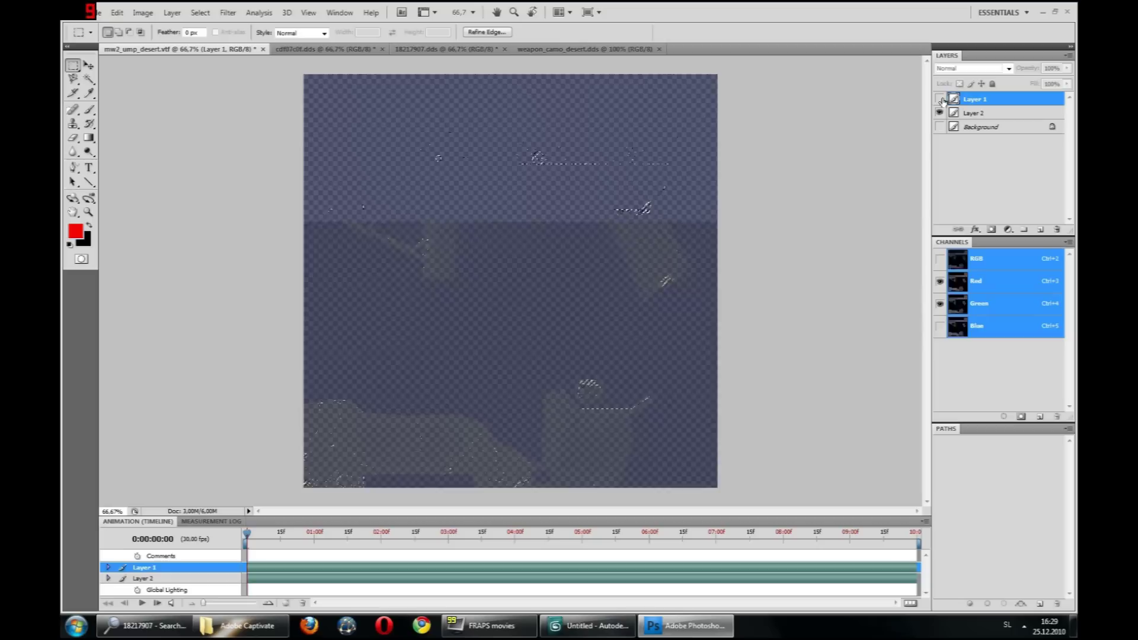
Invert the selection, delete it from the black fill on Layer 2, and deselect
left_click(958, 114)
left_click(201, 13)
left_click(205, 27)
key("ctrl+v")
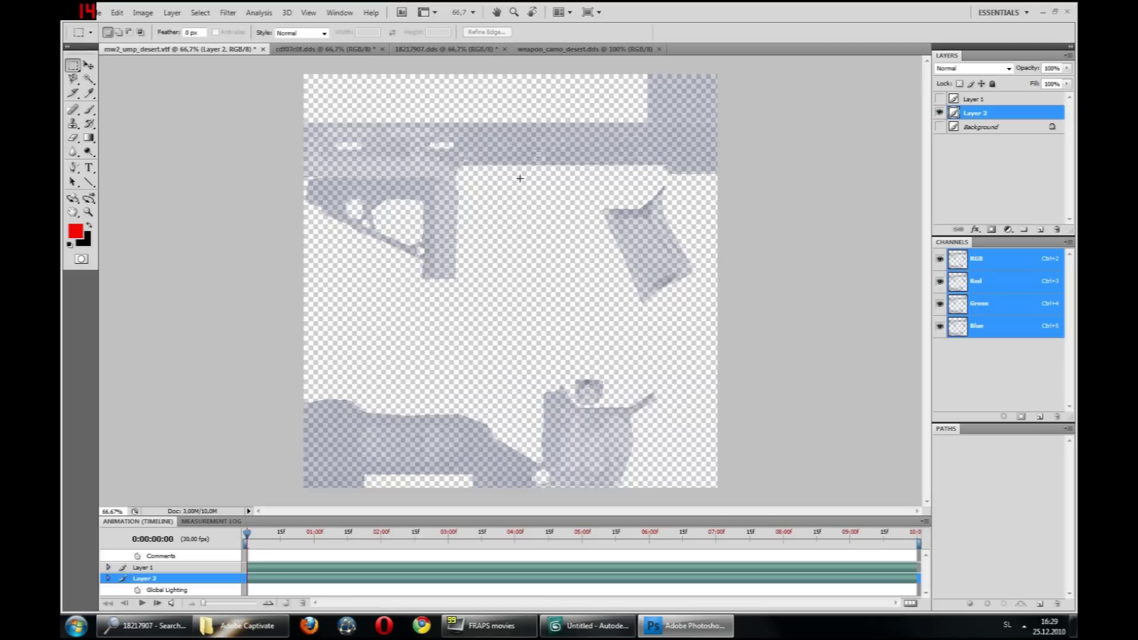
Delete Layer 1, the alpha mask image, from the document
left_click(974, 99)
right_click(974, 99)
left_click(977, 150)
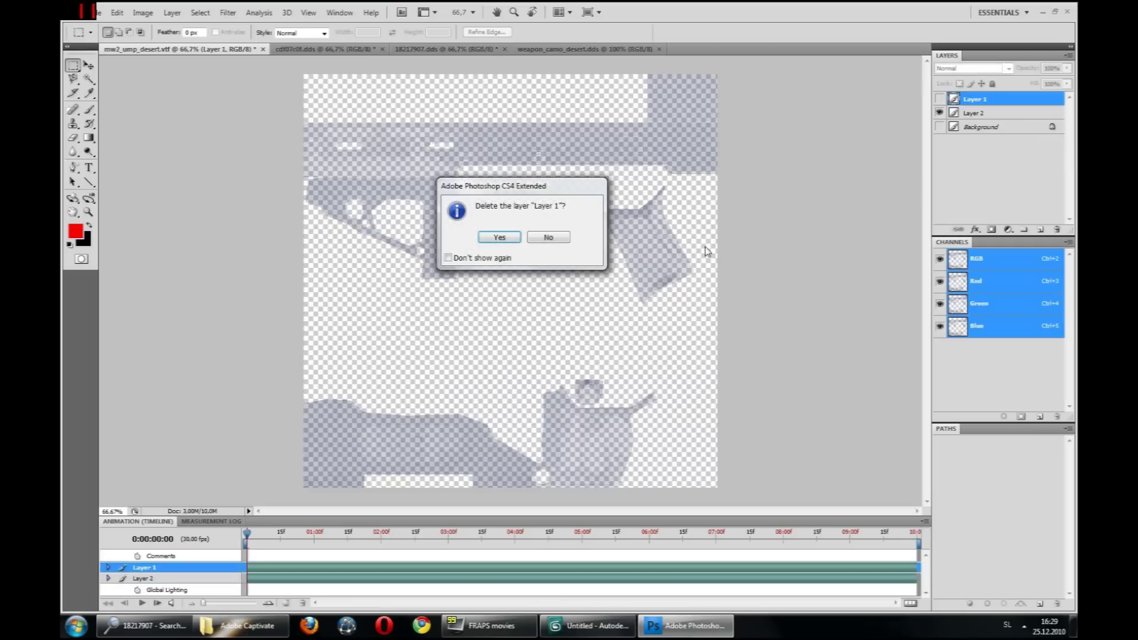
left_click(500, 237)
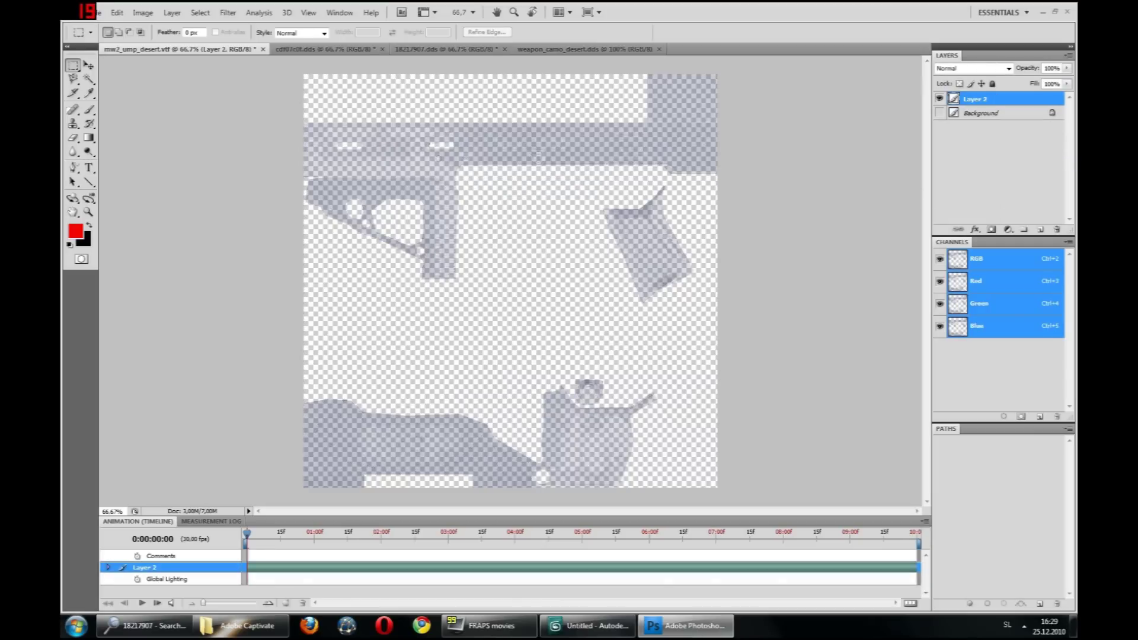
Show the Background and set Layer 2's blend mode to Hard Light
left_click(980, 112)
left_click(939, 113)
left_click(972, 99)
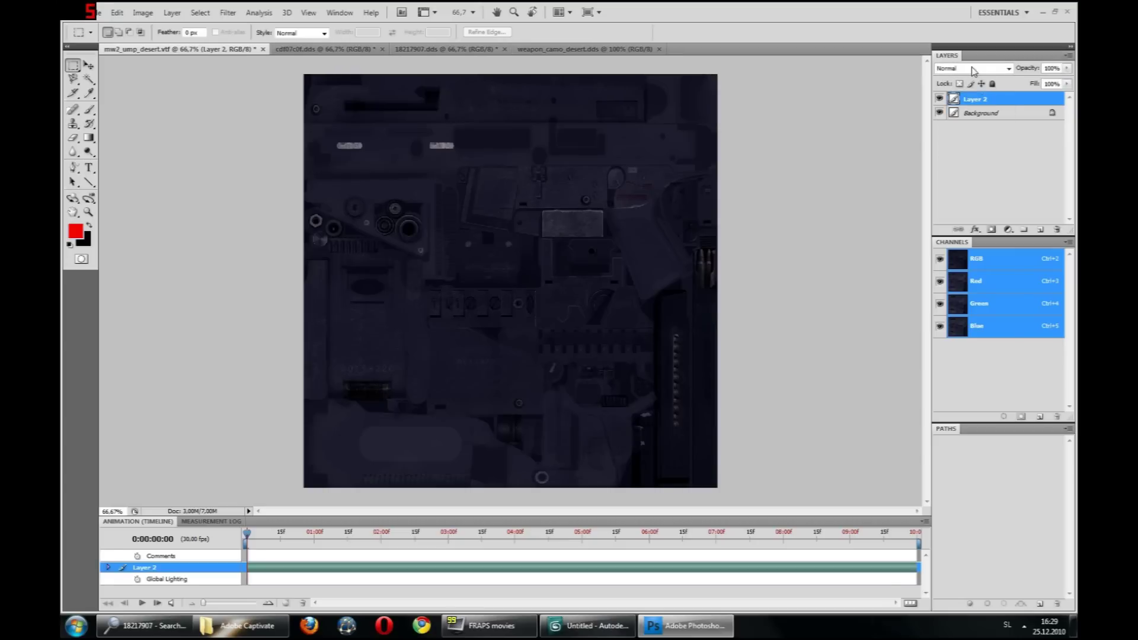
left_click(972, 68)
left_click(966, 249)
Toggle Layer 2 off and on repeatedly to compare the texture with and without the black camo
left_click(939, 99)
left_click(939, 99)
left_click(939, 99)
left_click(939, 99)
left_click(939, 99)
left_click(939, 99)
left_click(939, 99)
left_click(939, 98)
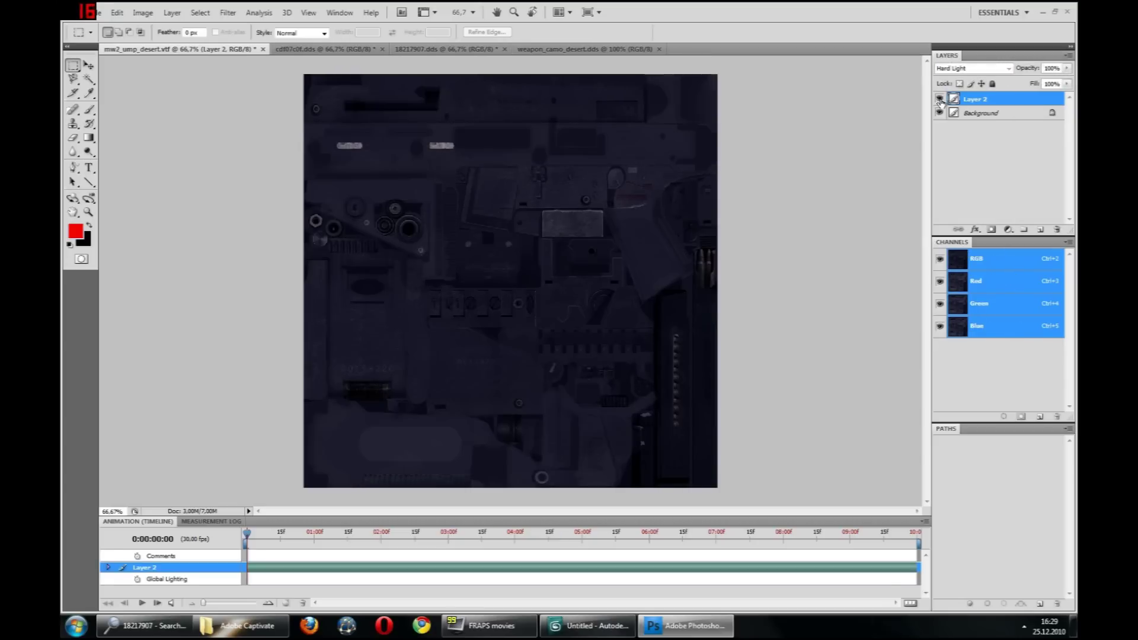
Flatten the image and save it to the Desktop in VTF format as mw2_ump_black.vtf
right_click(965, 115)
left_click(977, 220)
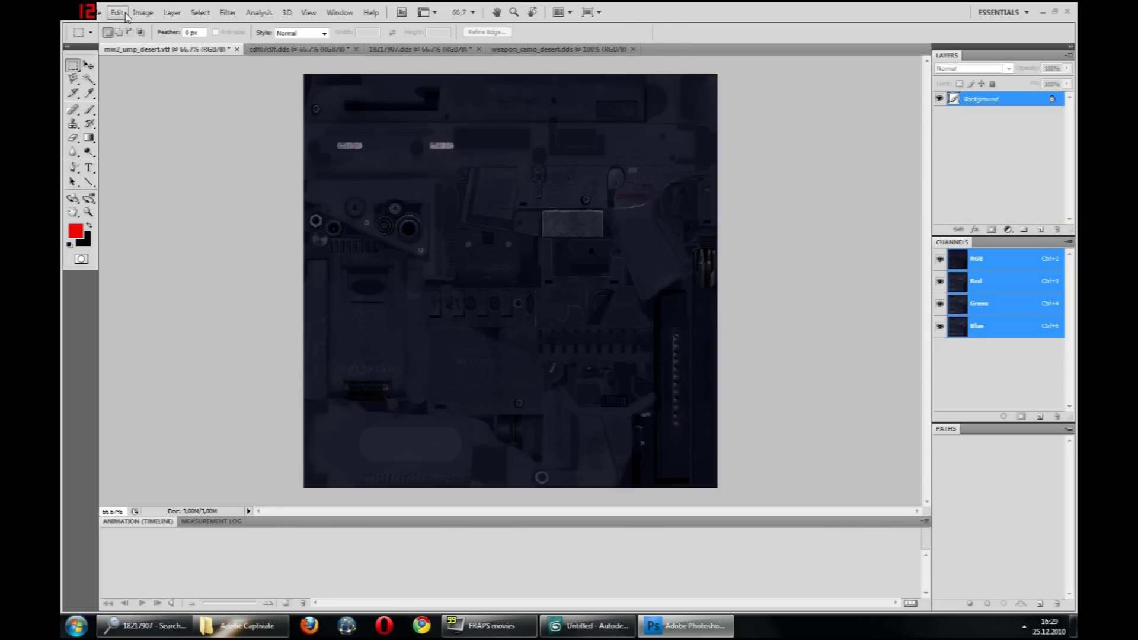
left_click(93, 13)
left_click(112, 173)
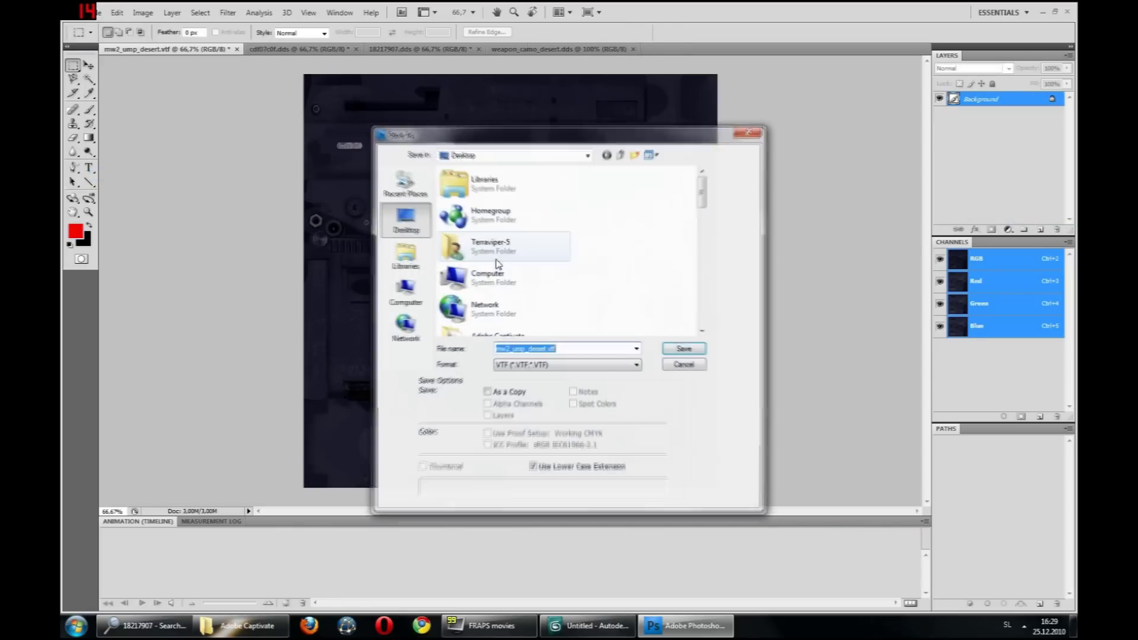
left_click(545, 349)
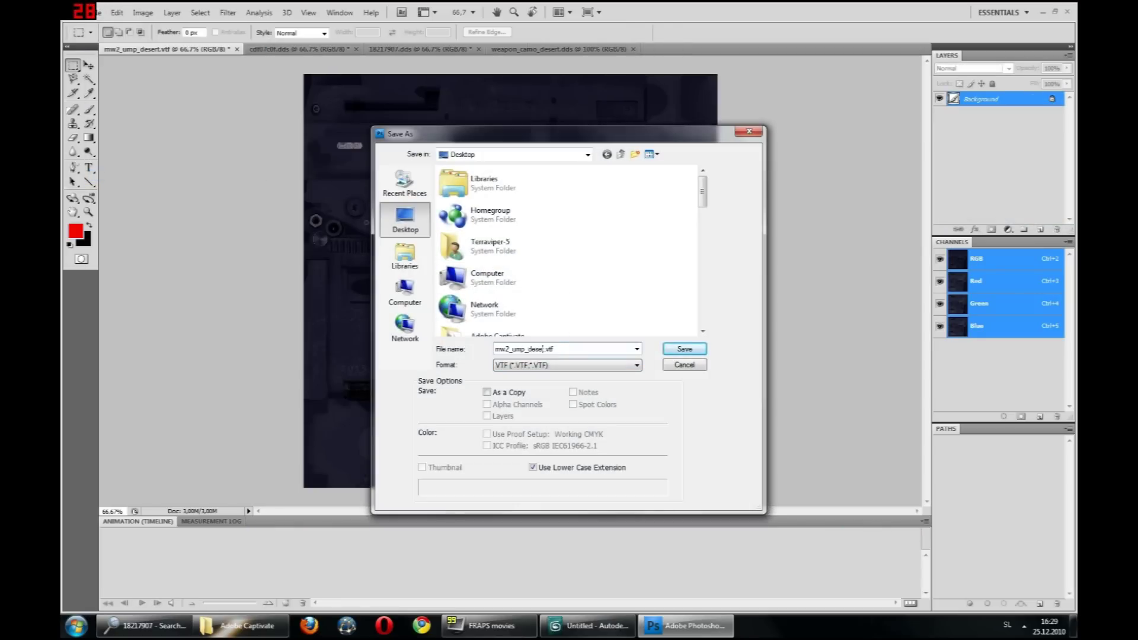
key("BackSpace")
key("BackSpace")
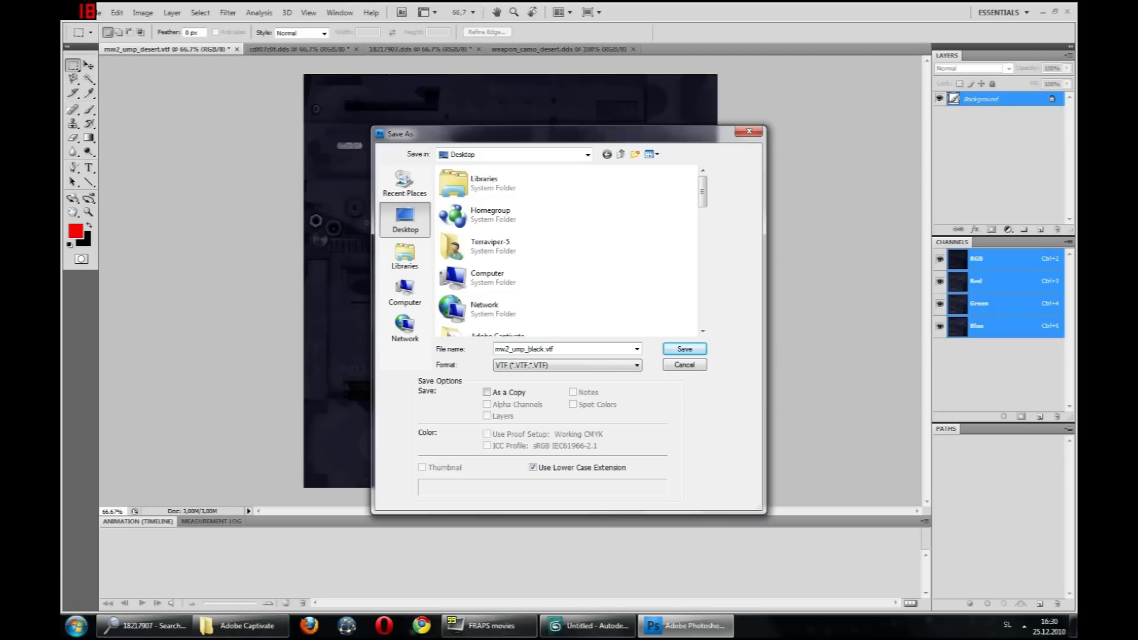
key("Return")
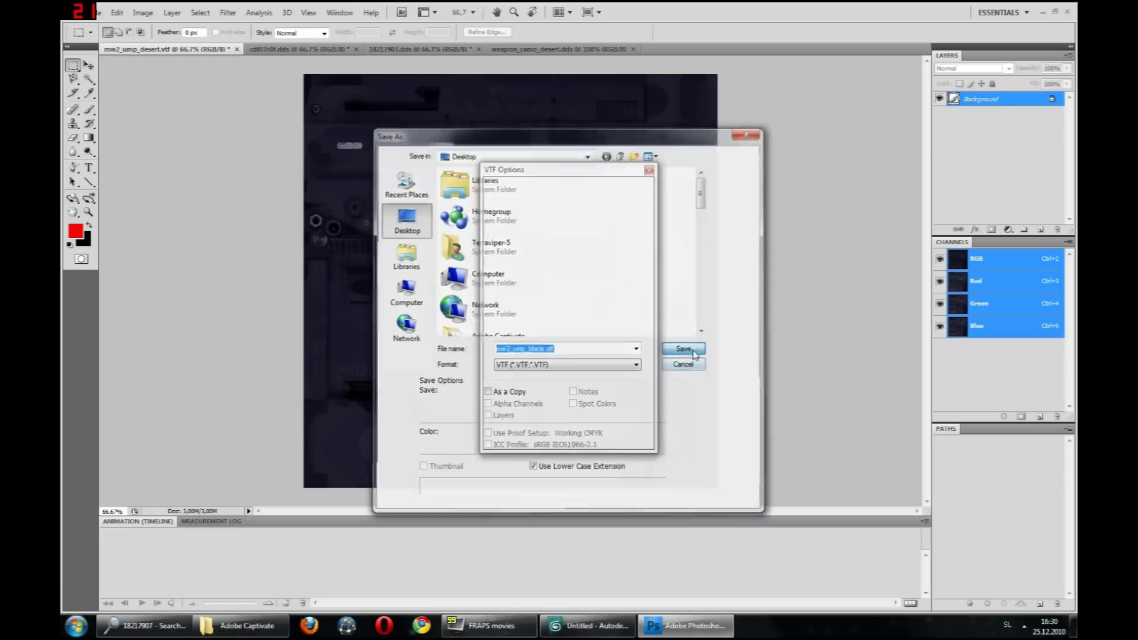
Export mw2_ump_black.vtf with the Uncompressed Texture template and close the document
left_click(591, 196)
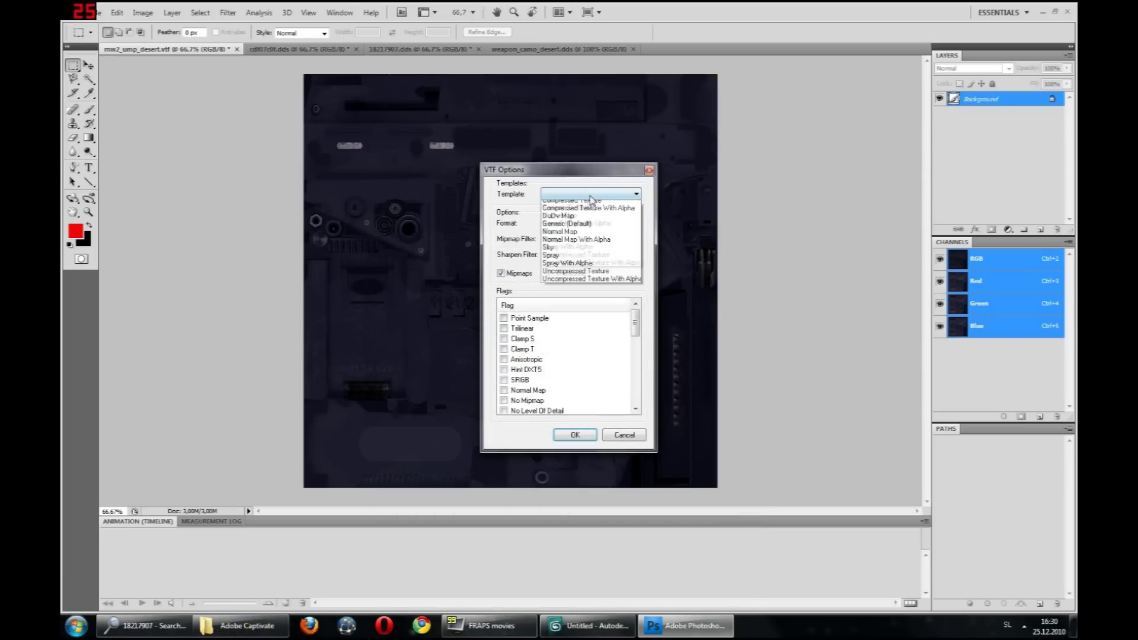
left_click(591, 277)
left_click(575, 435)
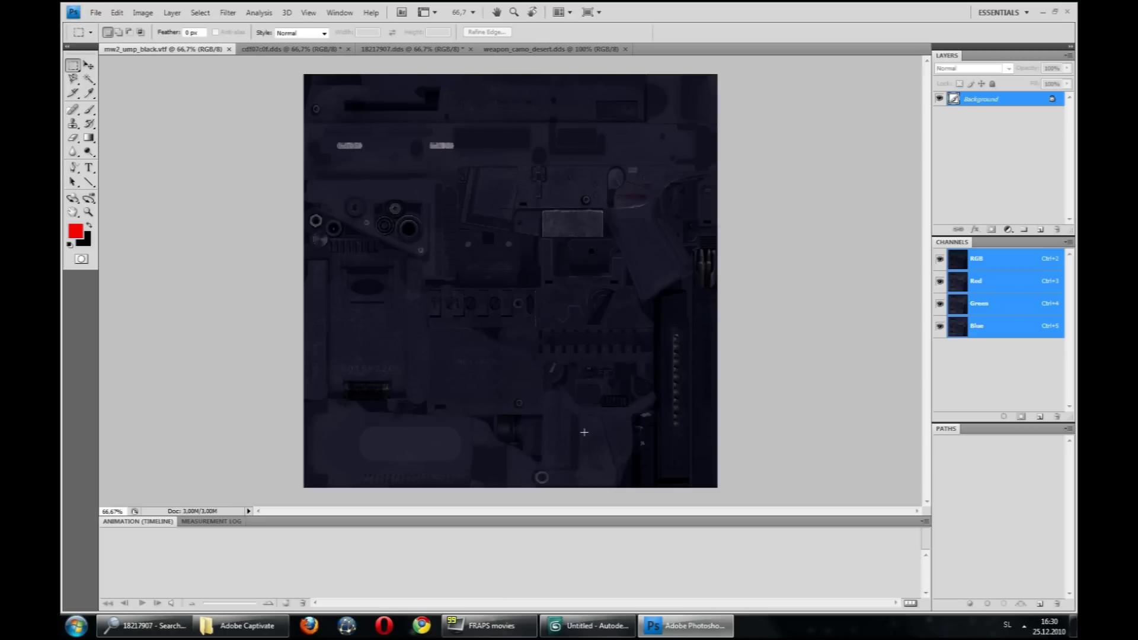
left_click(228, 50)
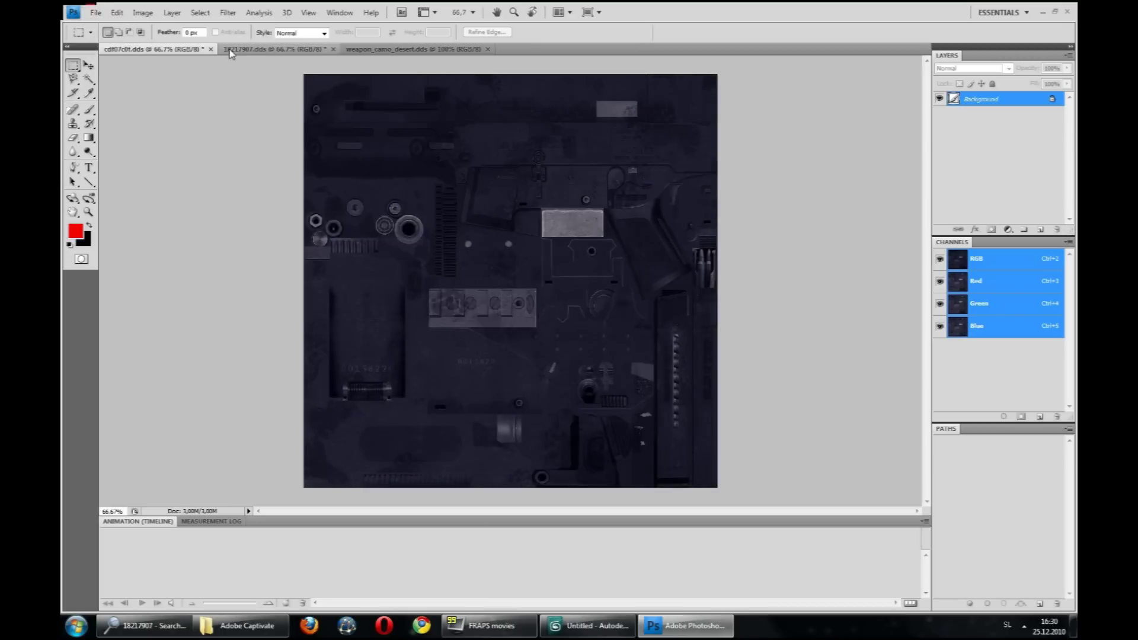
Save the dark specular map to the Desktop in VTF format as mw2_ump_phongexponent.vtf
left_click(94, 12)
left_click(140, 175)
left_click(503, 365)
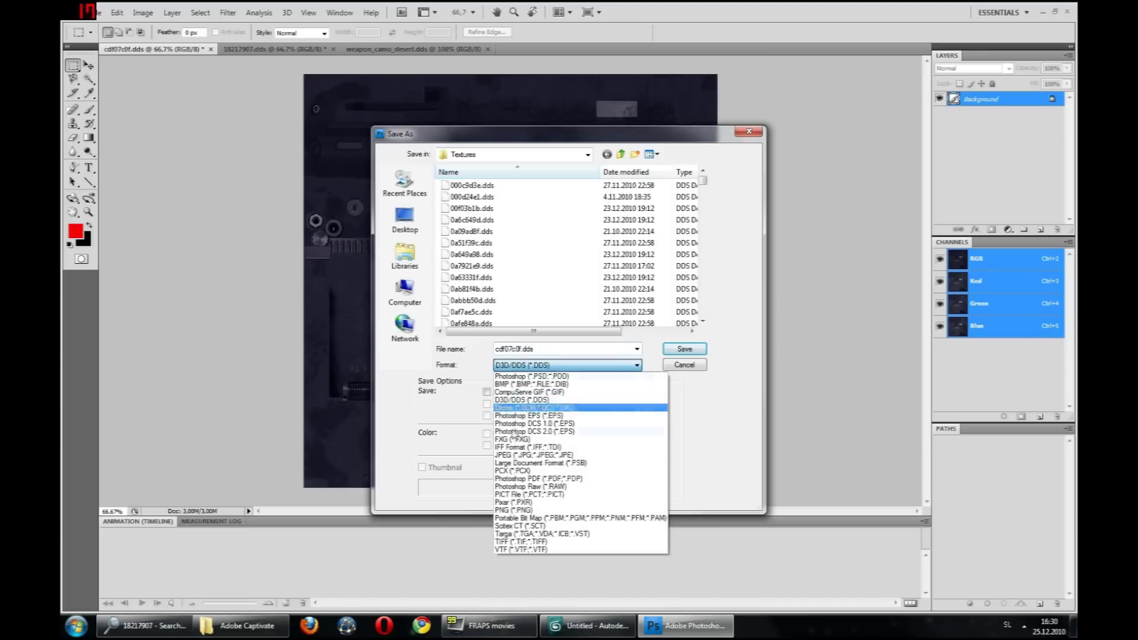
left_click(523, 554)
left_click(401, 230)
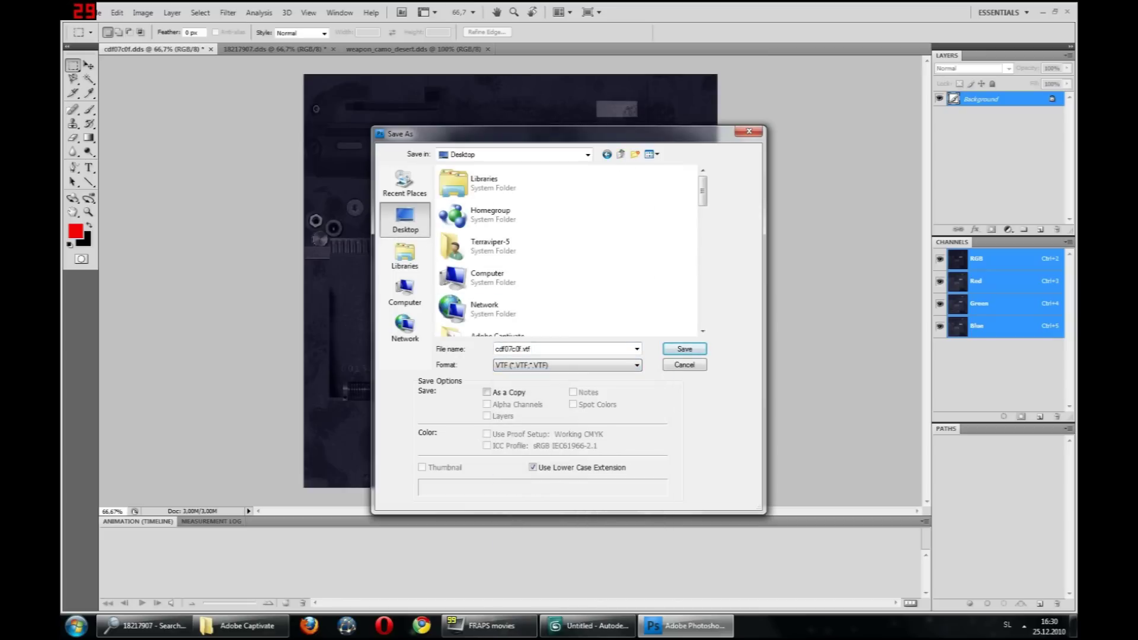
left_click_drag(702, 193, 705, 326)
left_click(522, 320)
double_click(516, 349)
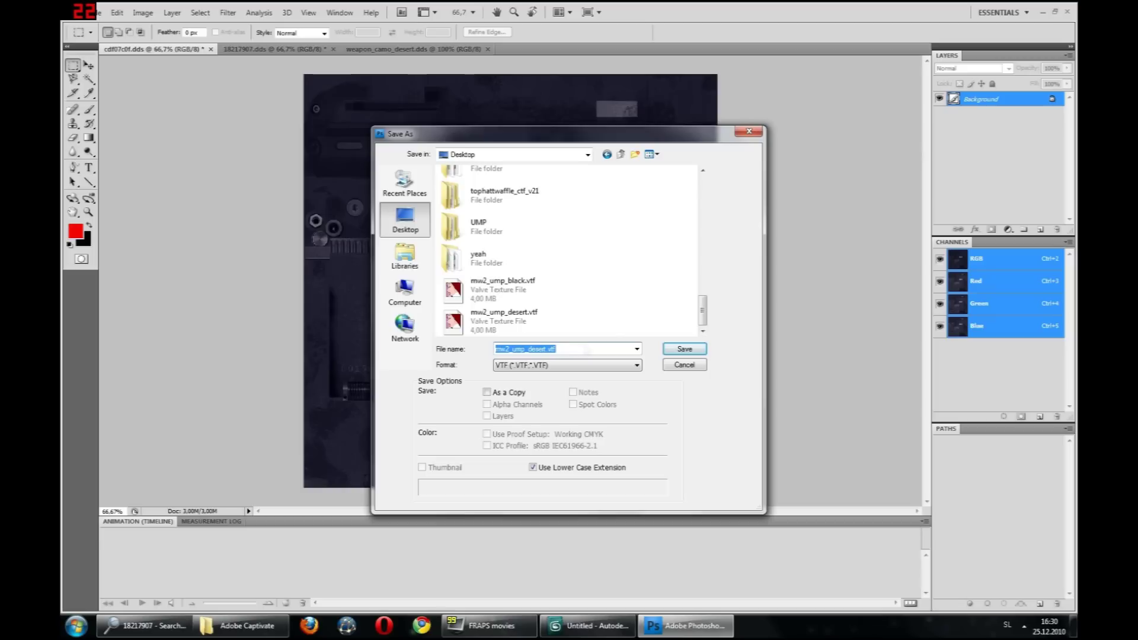
left_click(544, 348)
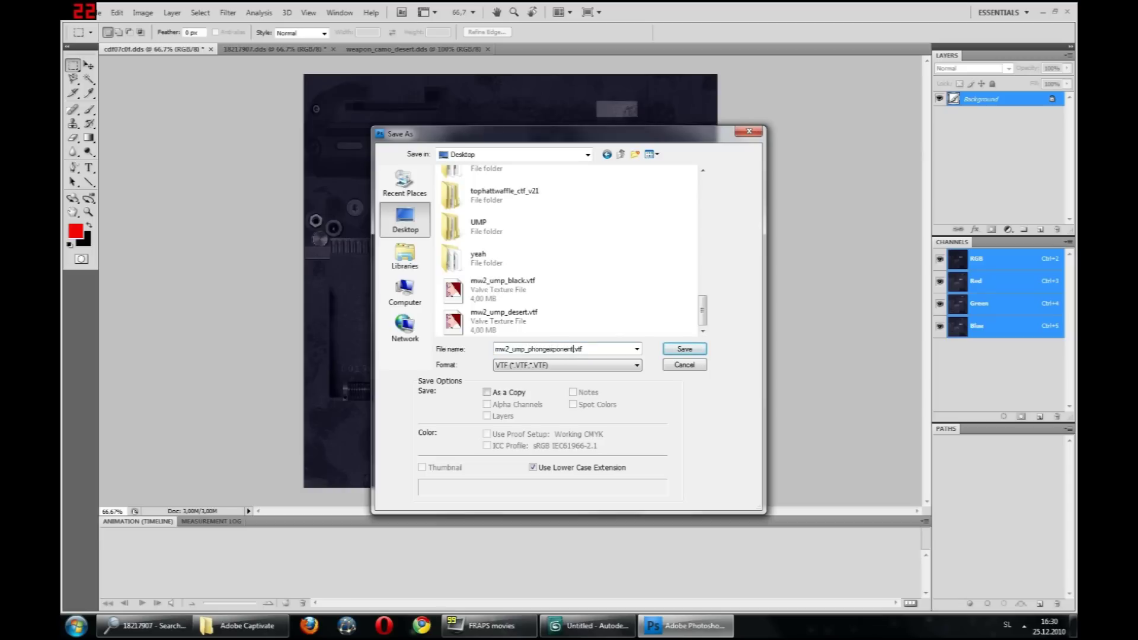
left_click(685, 349)
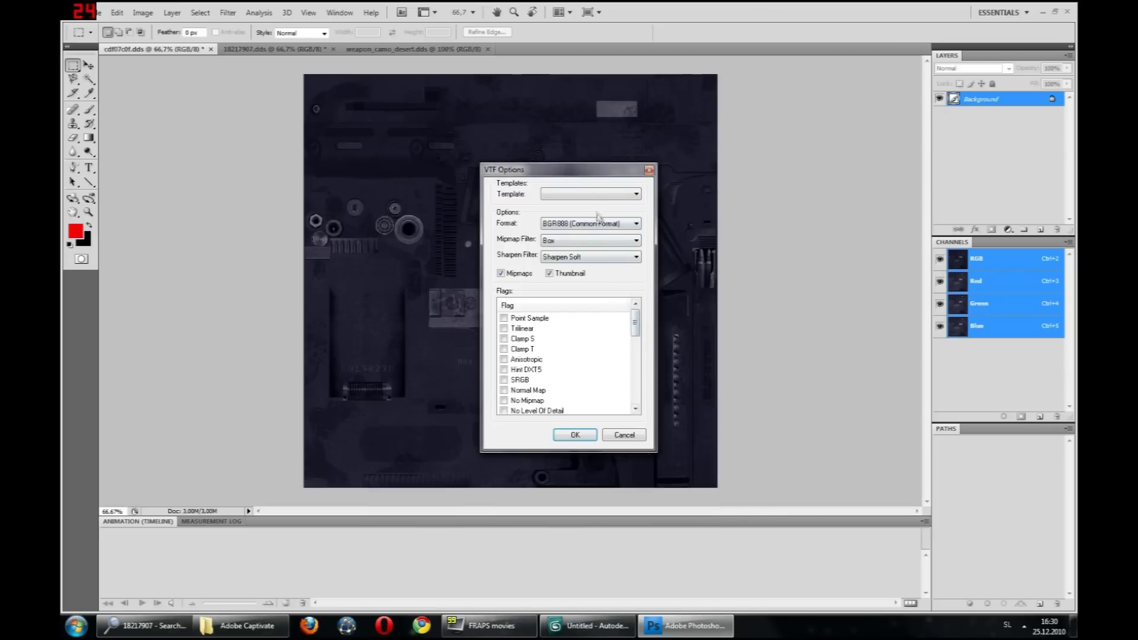
Export mw2_ump_phongexponent.vtf with the Uncompressed Texture template and close the document
left_click(596, 195)
left_click(584, 275)
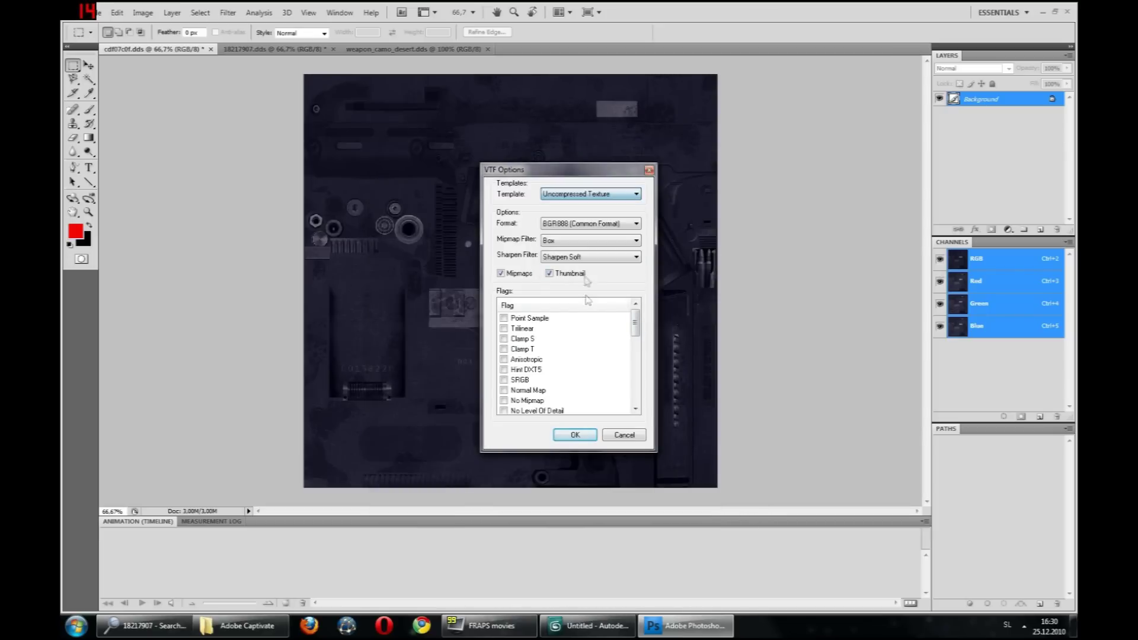
left_click(588, 432)
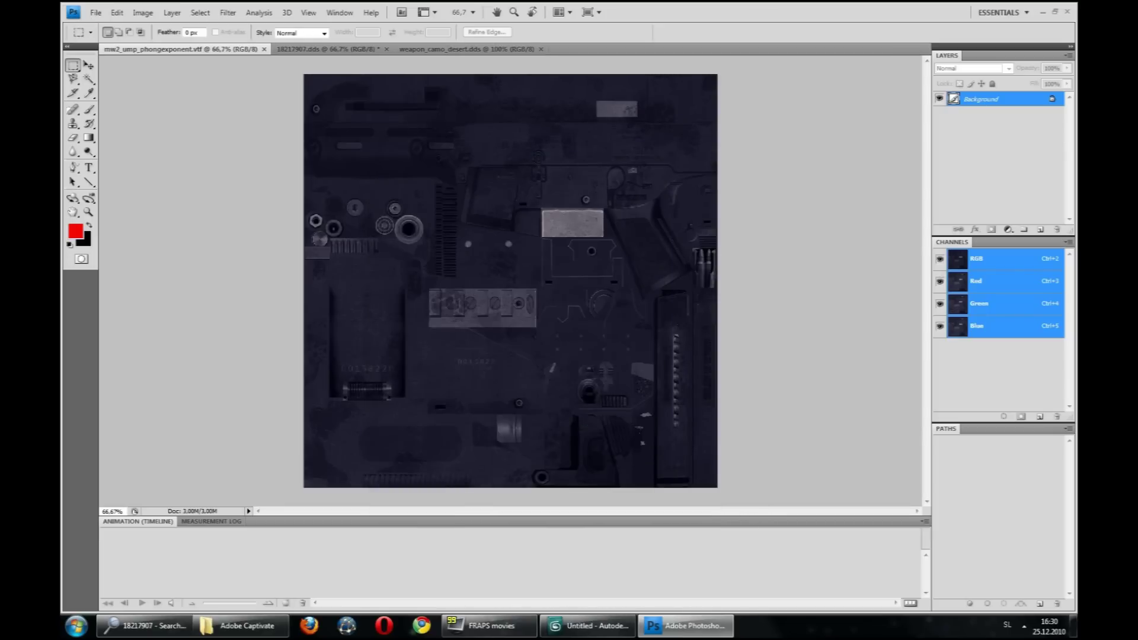
left_click(263, 50)
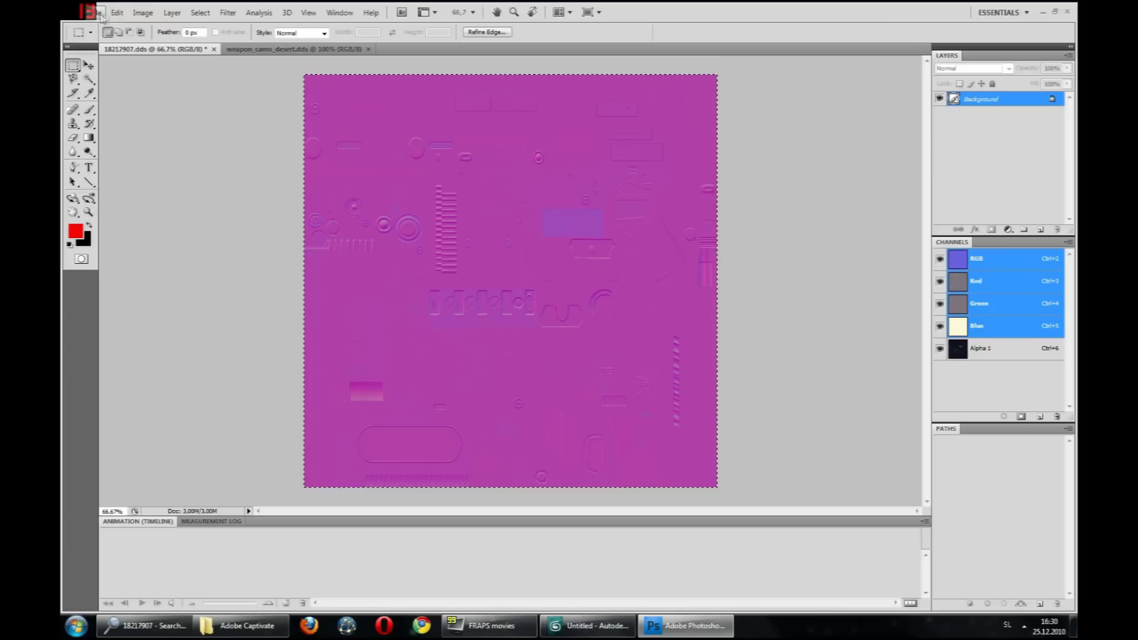
Save the normal map with its alpha channel to the Desktop in VTF format as mw2_ump_normal.vtf
left_click(98, 13)
left_click(152, 173)
left_click(537, 365)
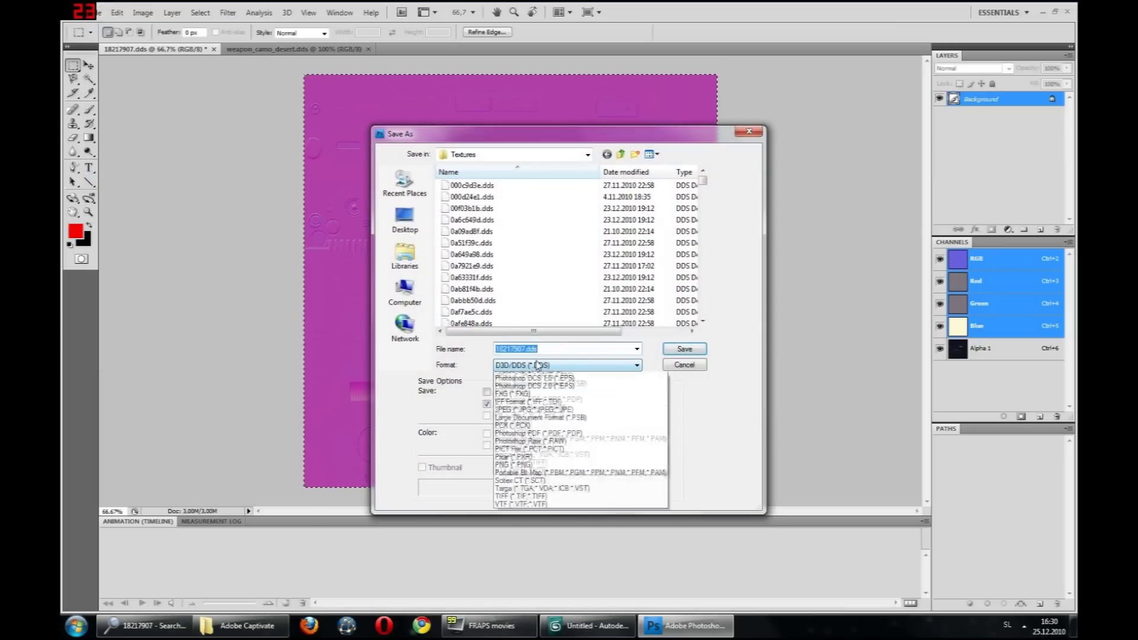
left_click(521, 552)
left_click(404, 228)
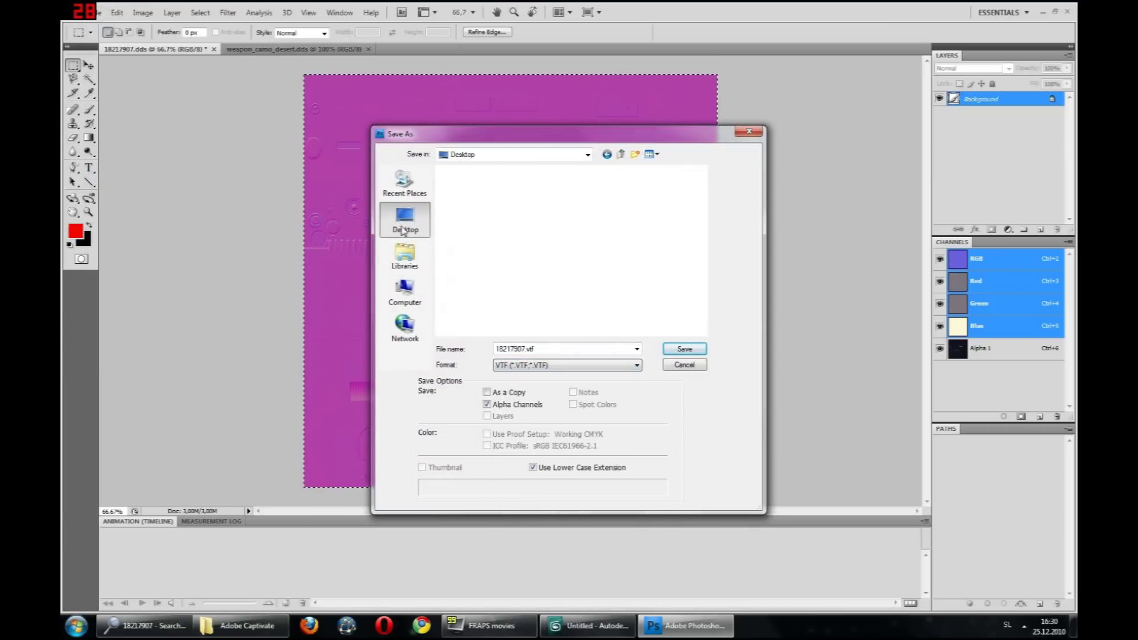
left_click_drag(703, 175, 716, 317)
left_click(505, 281)
left_click(544, 349)
left_click(544, 349)
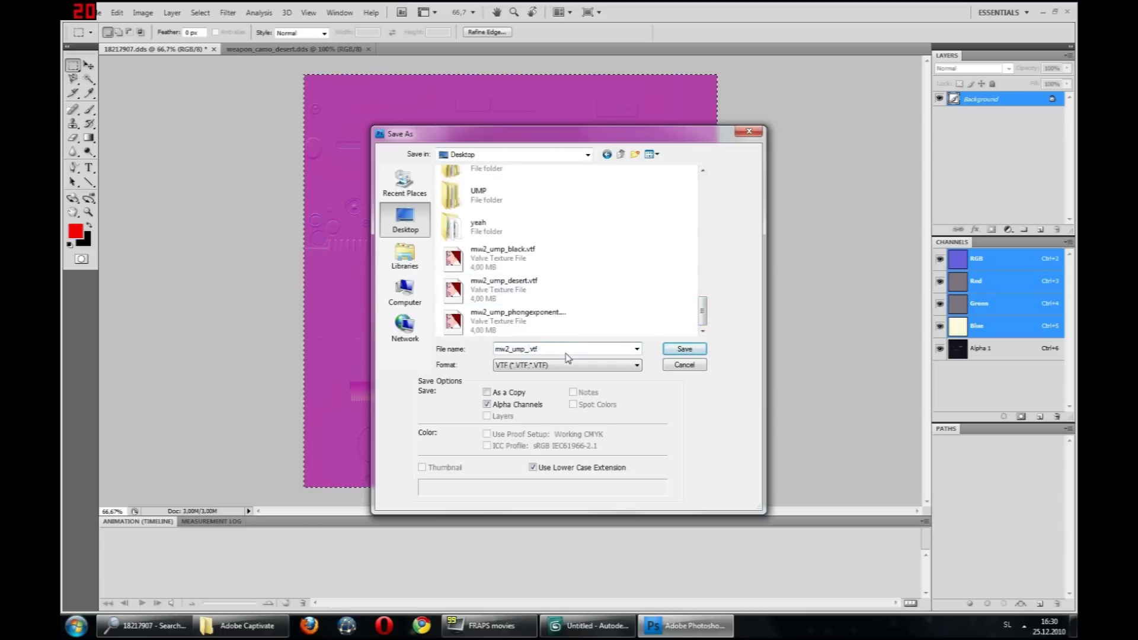
left_click(687, 348)
Export mw2_ump_normal.vtf with the Normal Map With Alpha template, and close it and the desert camo document
left_click(616, 194)
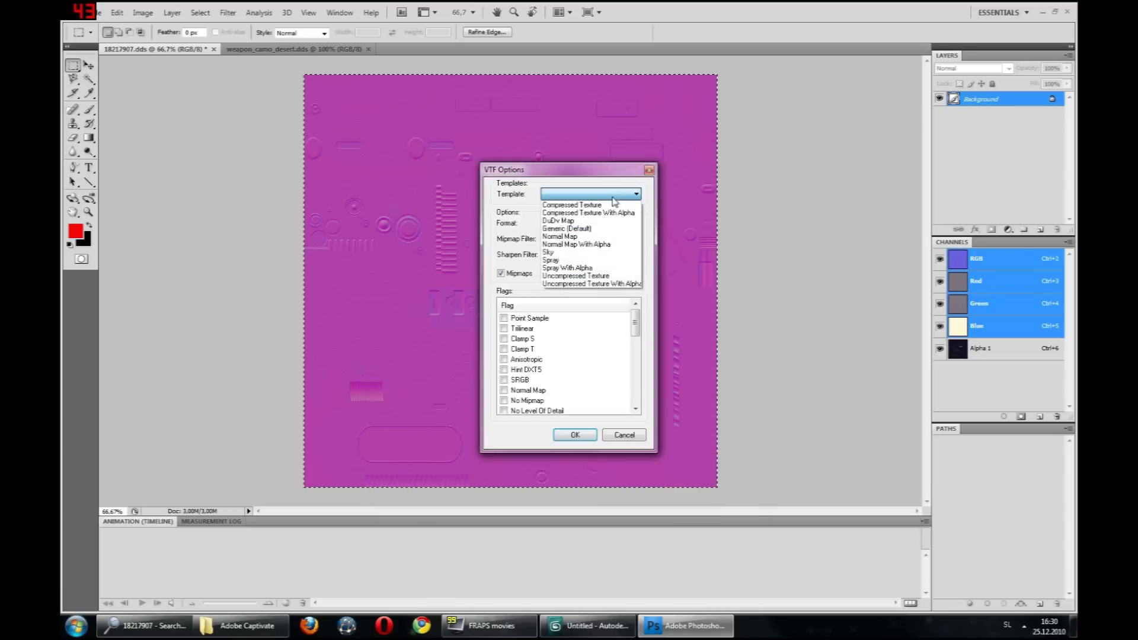
left_click(583, 244)
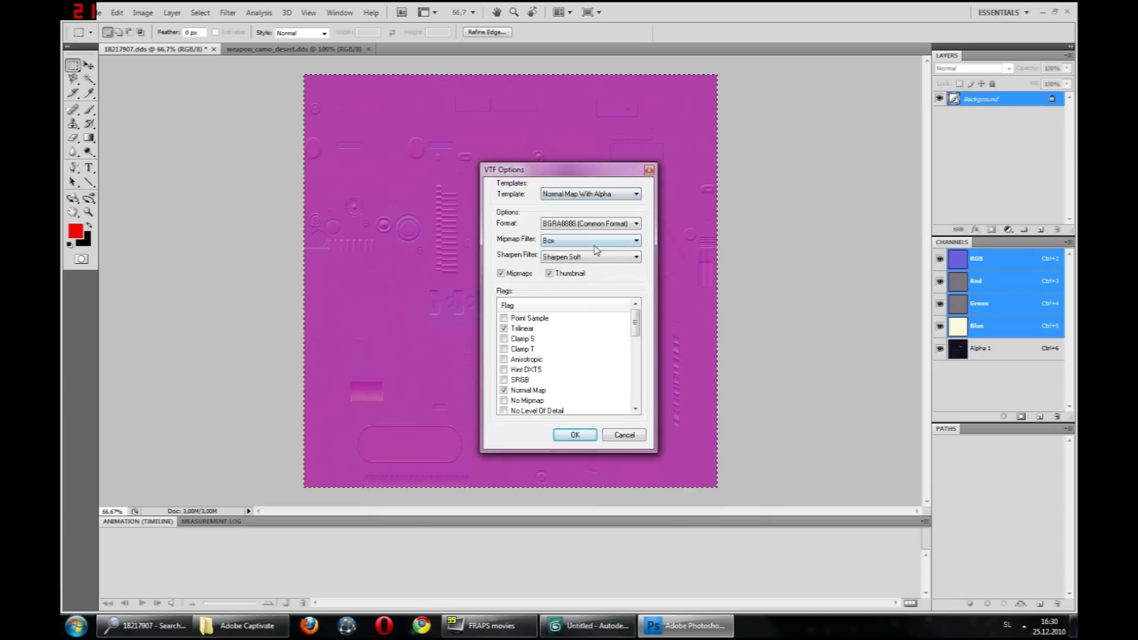
left_click(575, 435)
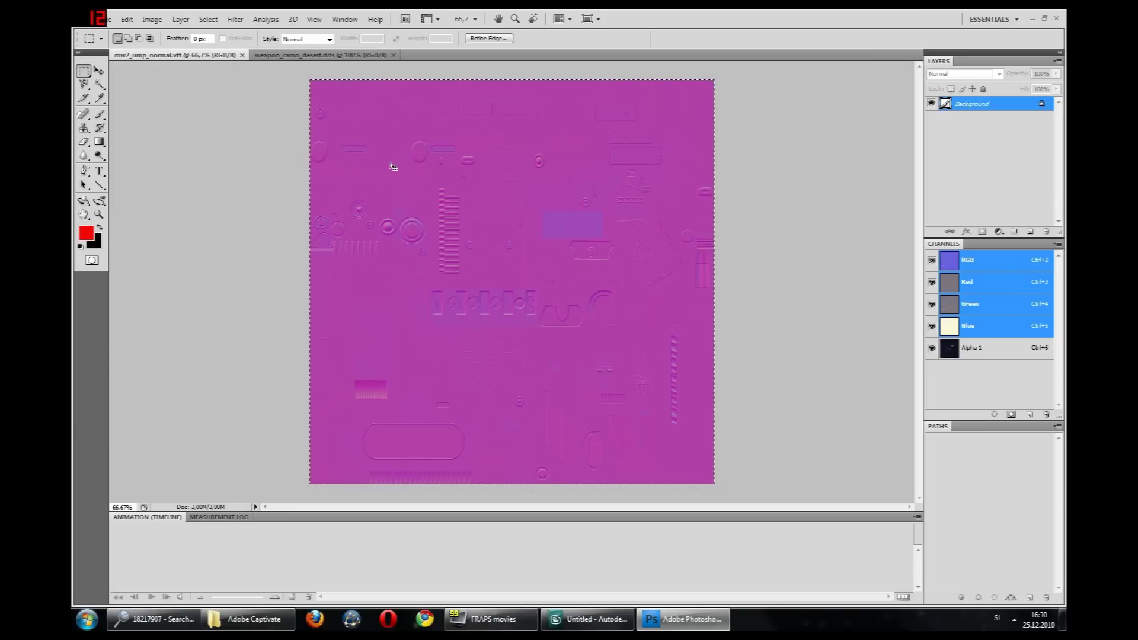
left_click(243, 55)
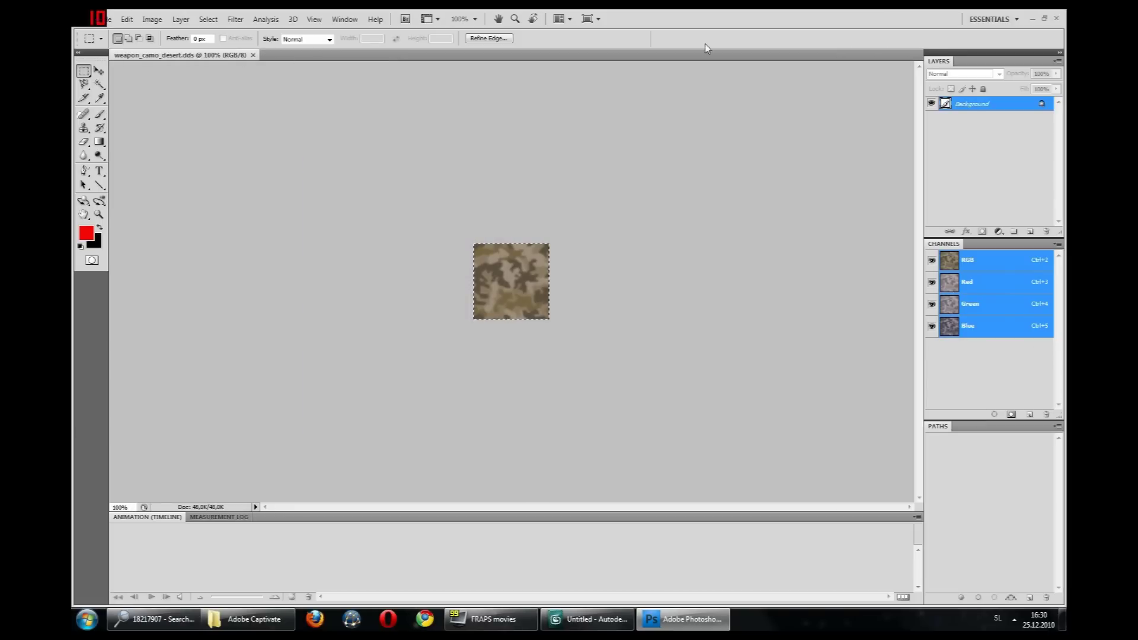
left_click(256, 55)
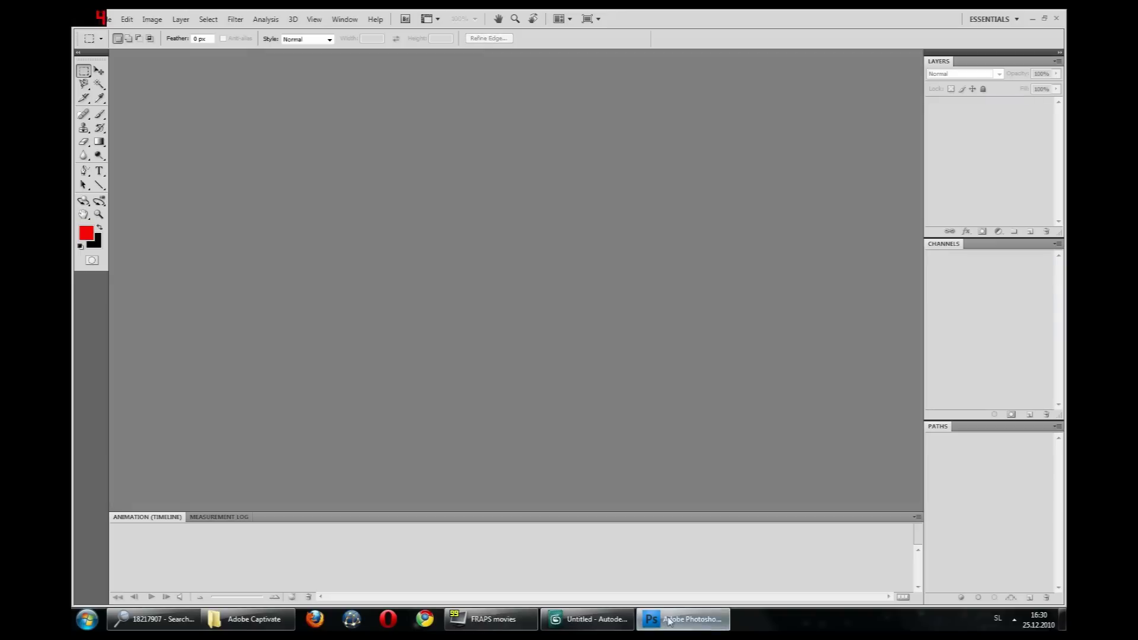
Show the desktop and open mw2_ump_normal.vtf in VTFEdit to examine its RGB and alpha channels
left_click(681, 618)
left_click(1063, 619)
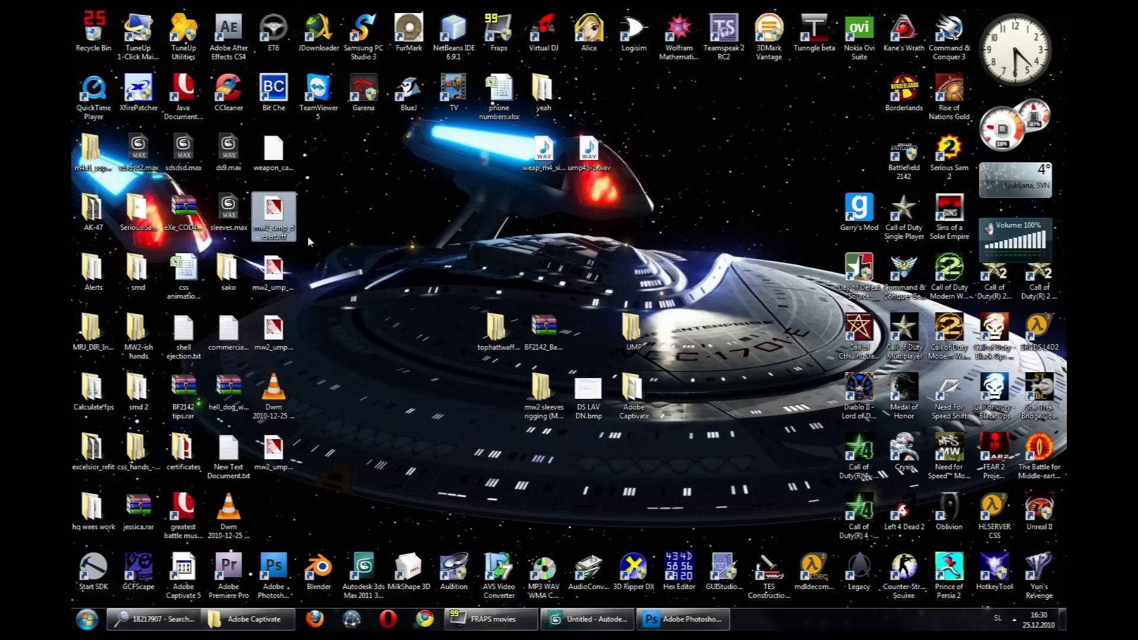
left_click(282, 274)
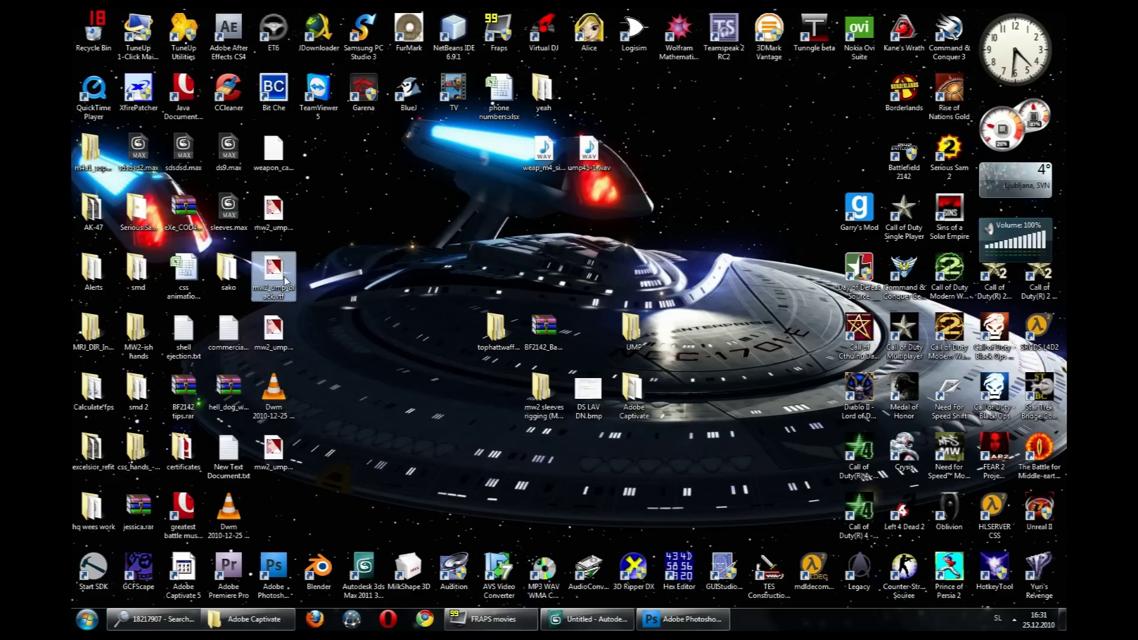
double_click(285, 281)
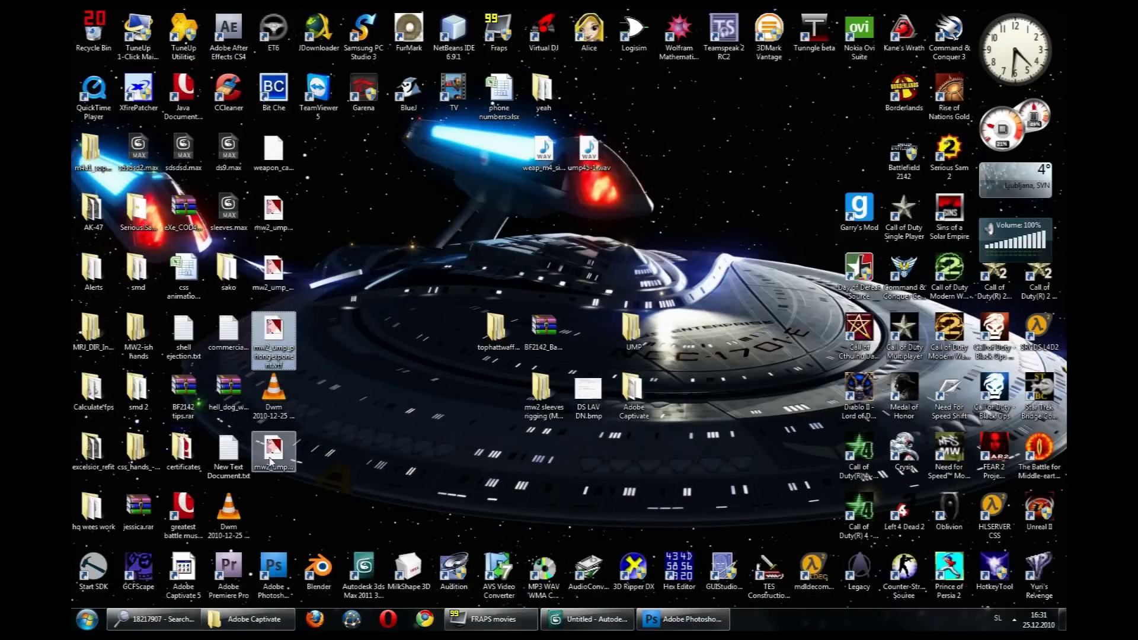
double_click(270, 456)
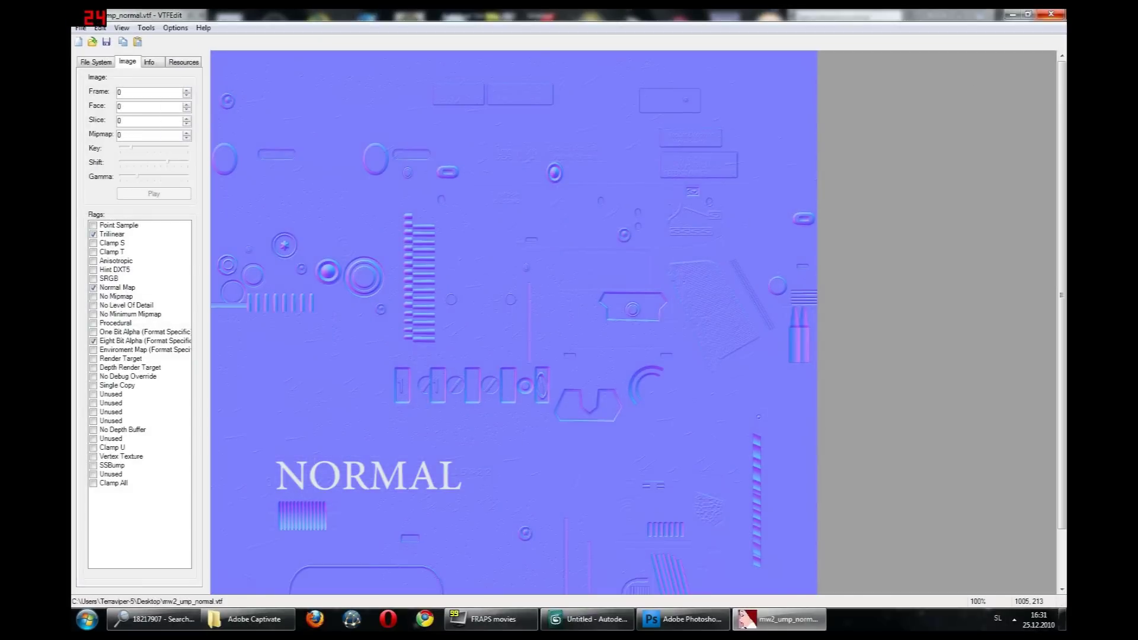
mouse_move(142, 42)
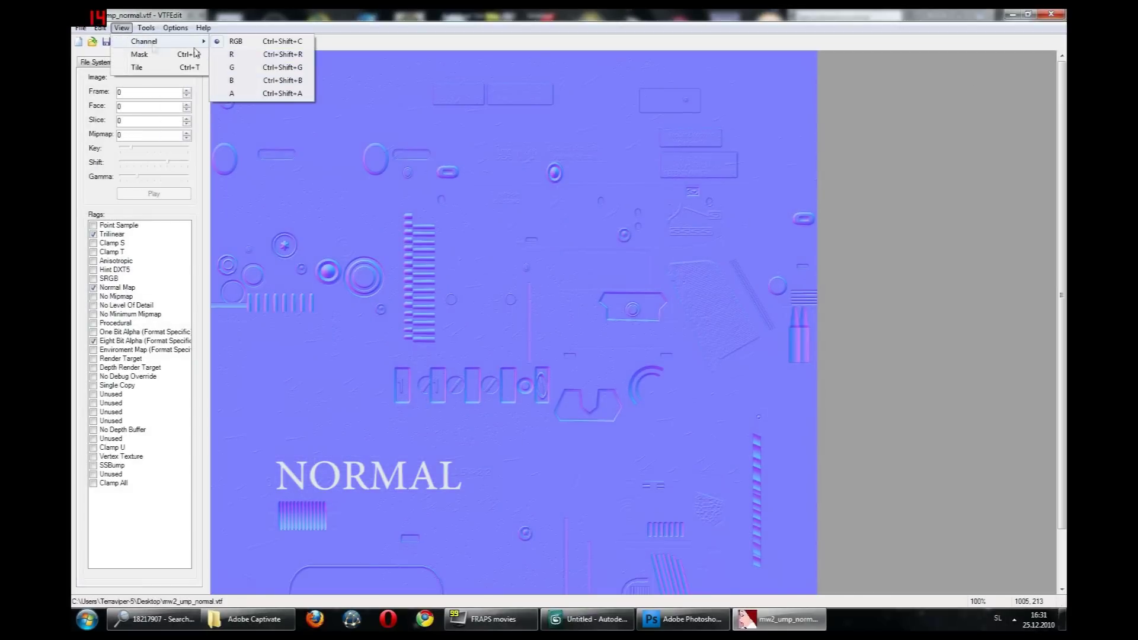
left_click(237, 95)
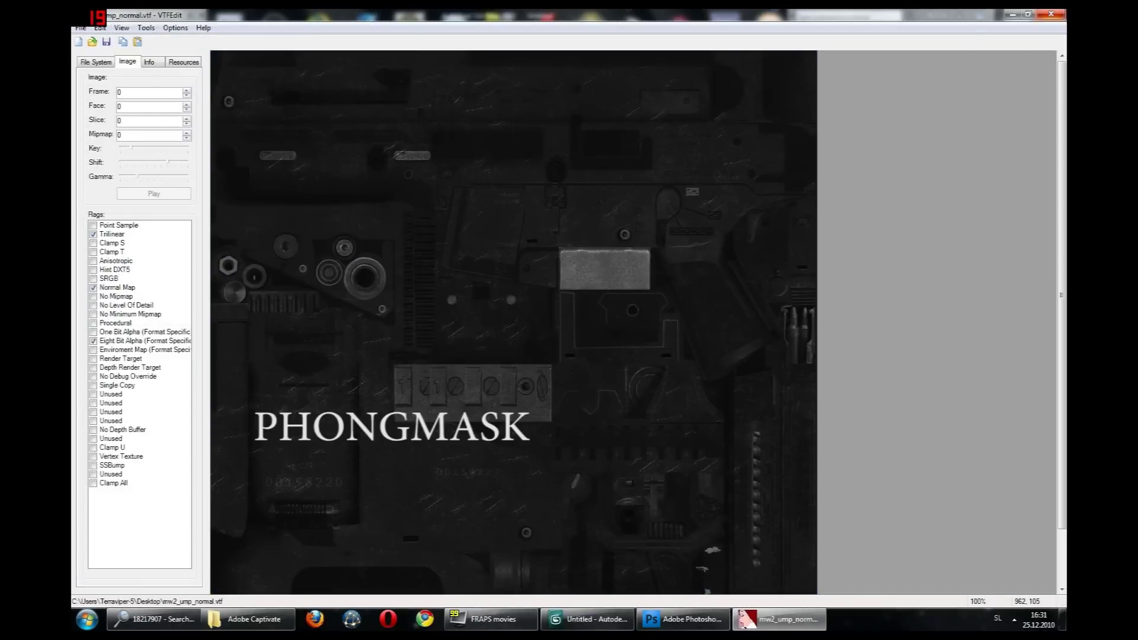
left_click(1050, 13)
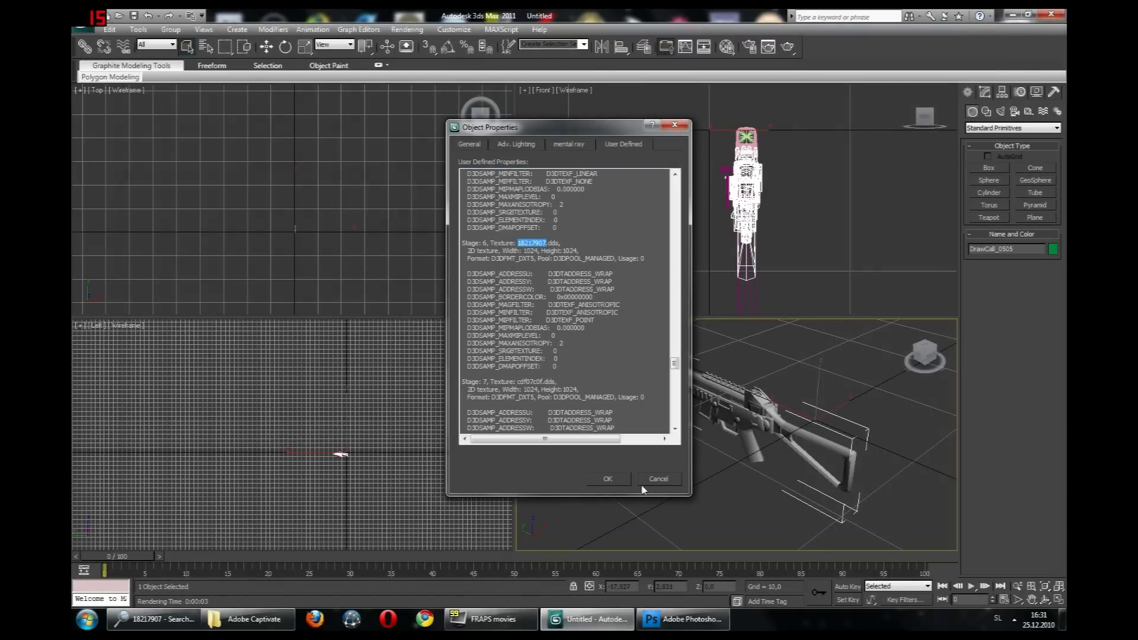
In 3ds Max, cancel the object properties and start adding a Bitmap from the Desktop as the first material's diffuse map
left_click(655, 480)
key("m")
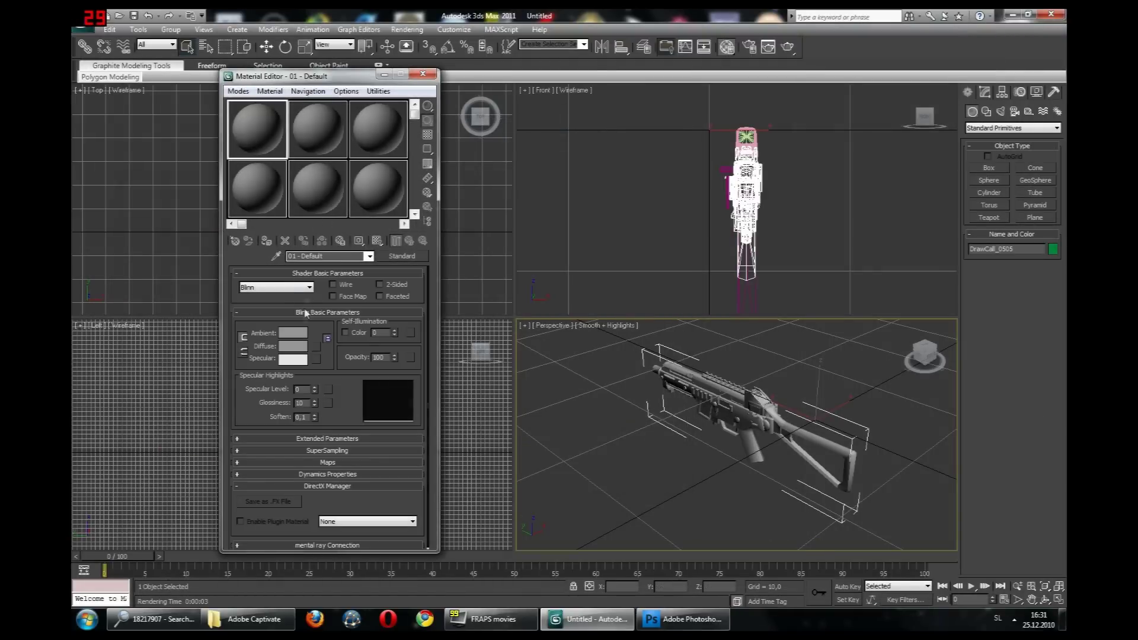
left_click(316, 358)
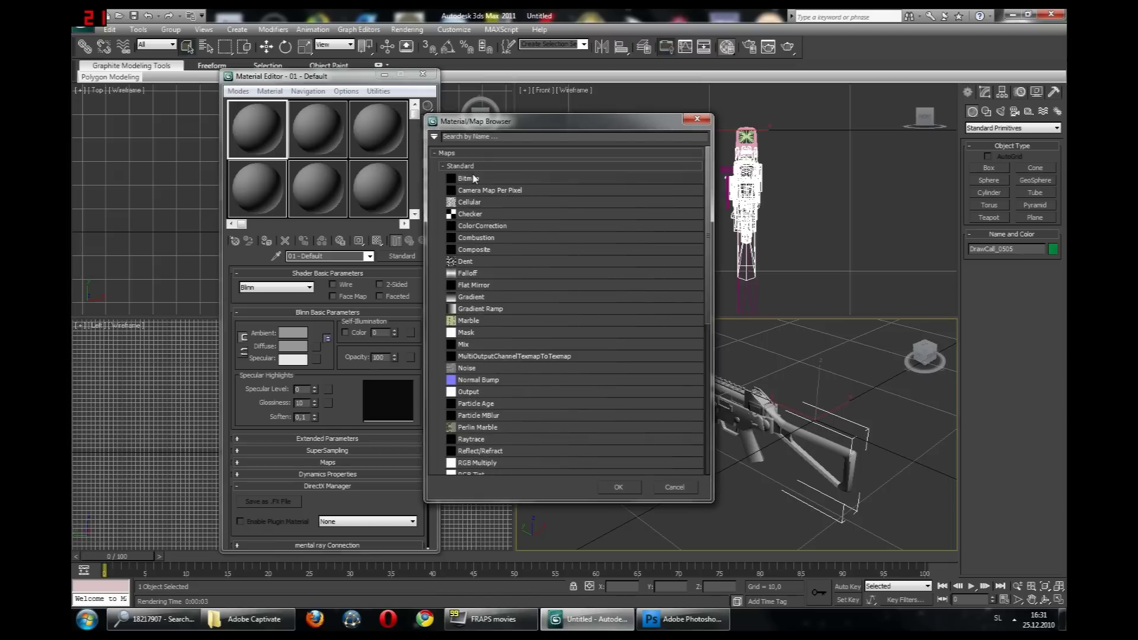
double_click(469, 179)
left_click(631, 223)
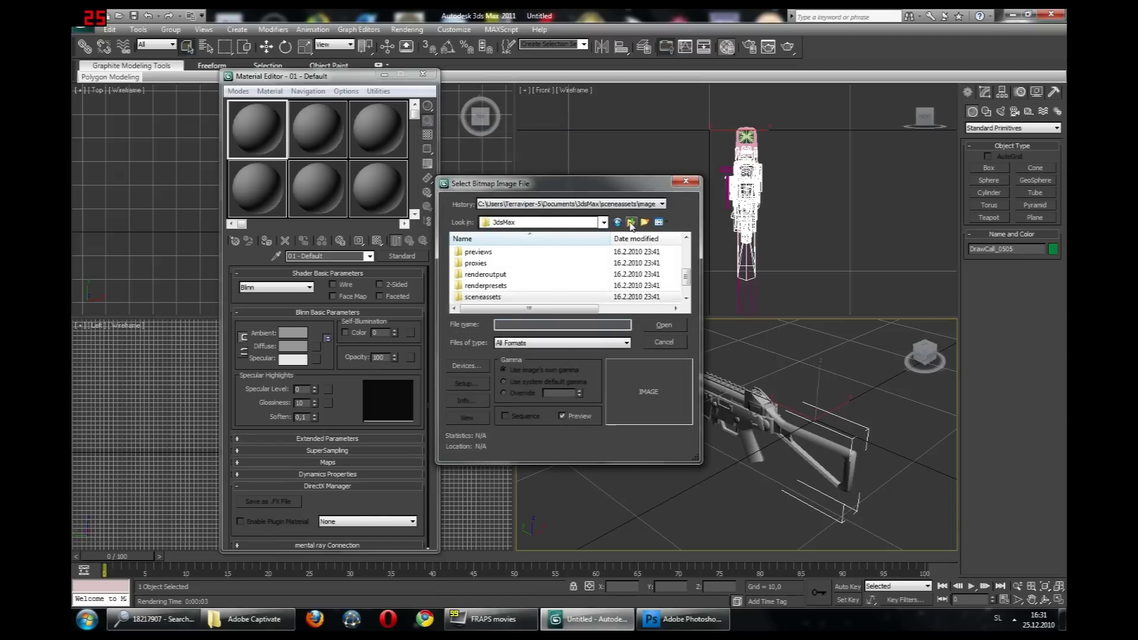
left_click(630, 224)
left_click(630, 223)
left_click_drag(688, 246, 640, 296)
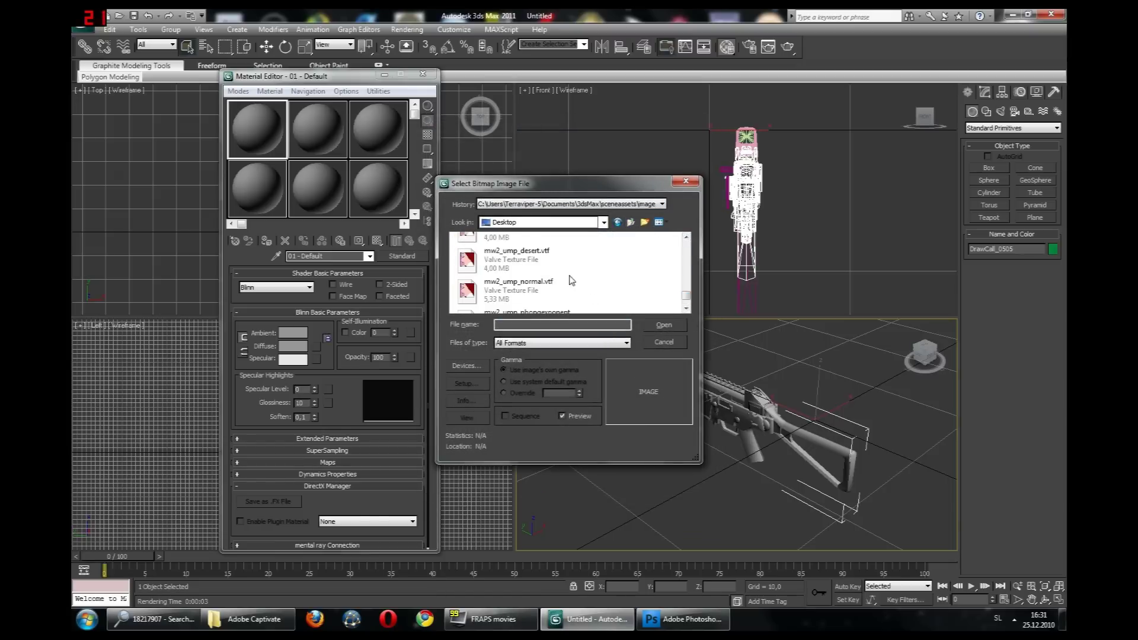
Rename mw2_ump_desert.vtf to mw2_ump.vtf in the file browser and load it as the diffuse bitmap
left_click(543, 257)
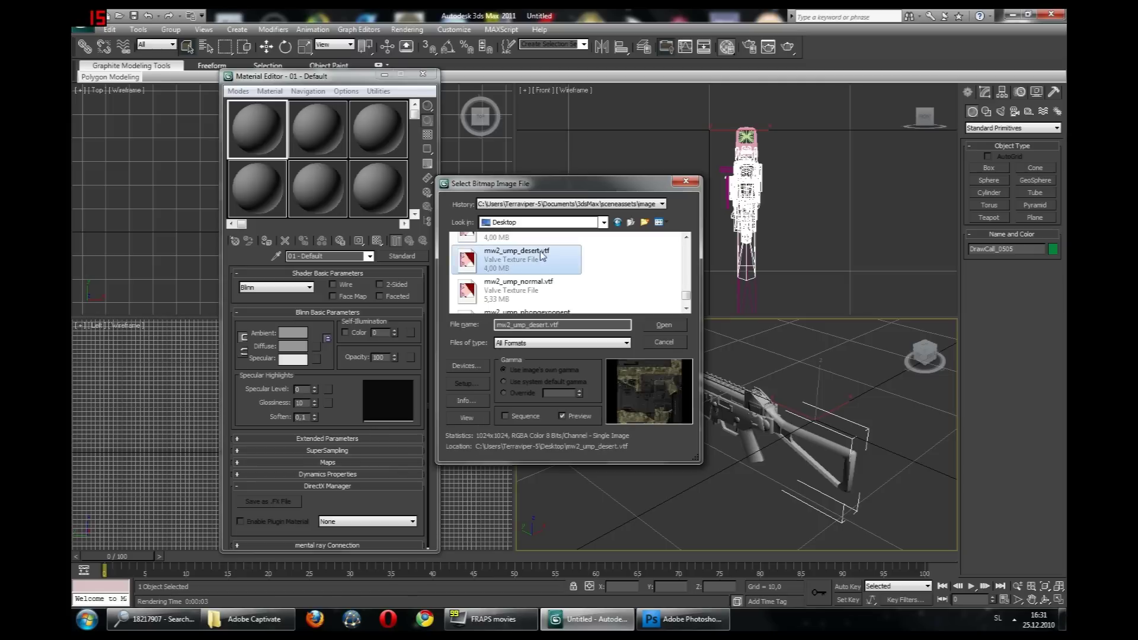
left_click(543, 257)
left_click(543, 259)
key("BackSpace")
key("BackSpace")
key("BackSpace")
key("BackSpace")
key("BackSpace")
key("BackSpace")
key("BackSpace")
key("Return")
double_click(544, 269)
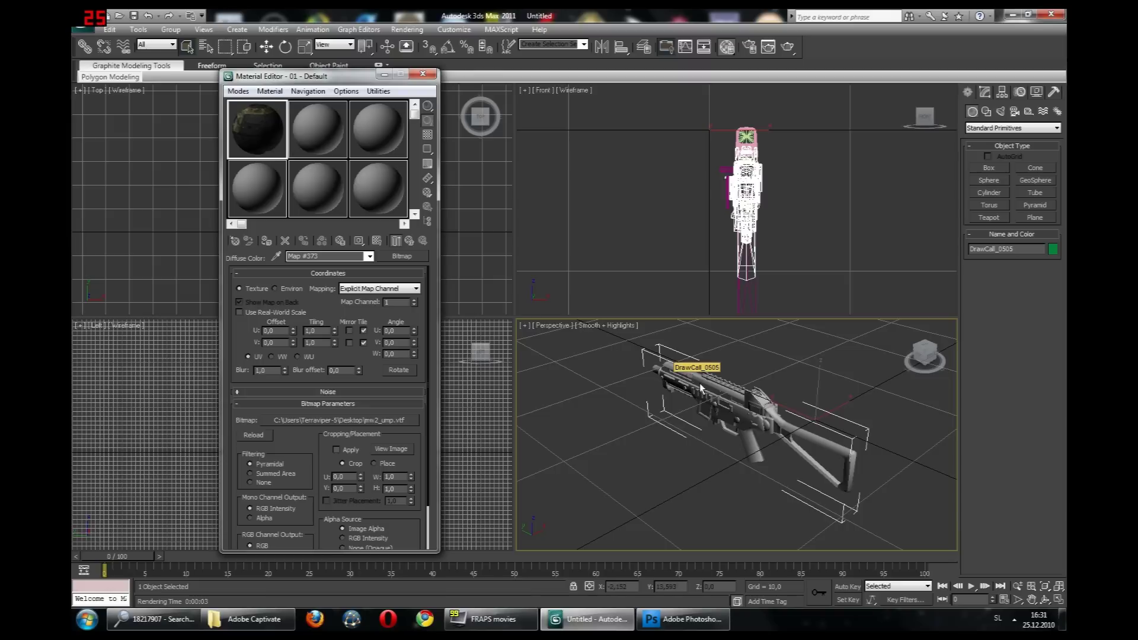
Apply the material to the main gun body and show its texture in the viewport
left_click(377, 240)
middle_click_drag(705, 423, 714, 442, "alt")
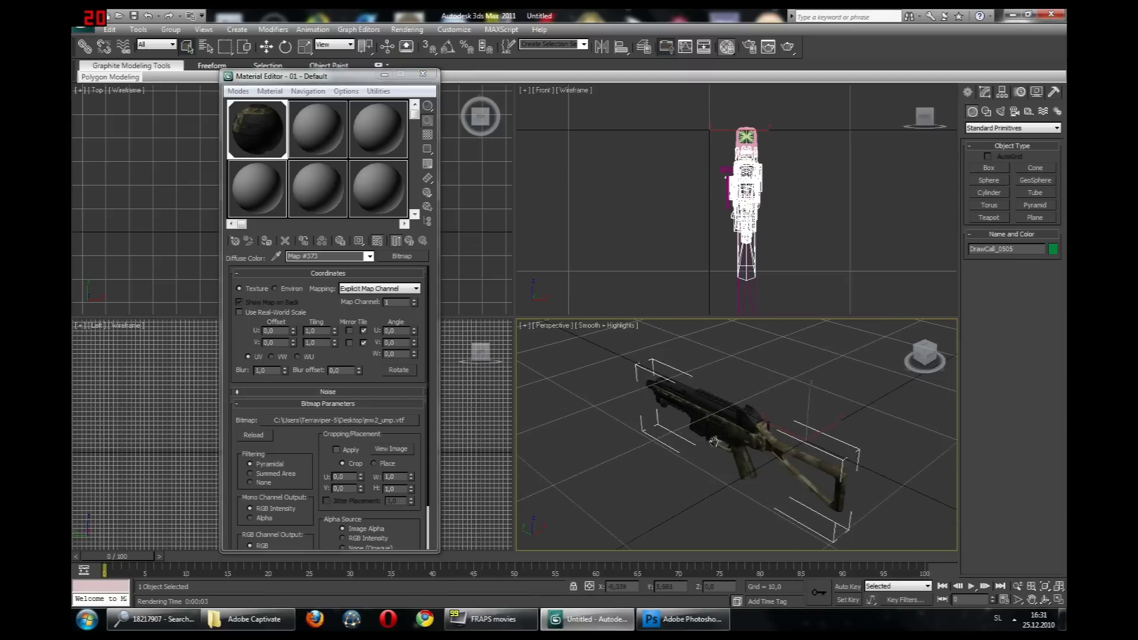
scroll(714, 442, "up", 5)
Assign the same camo material to the magazine and the front sight
left_click(643, 423)
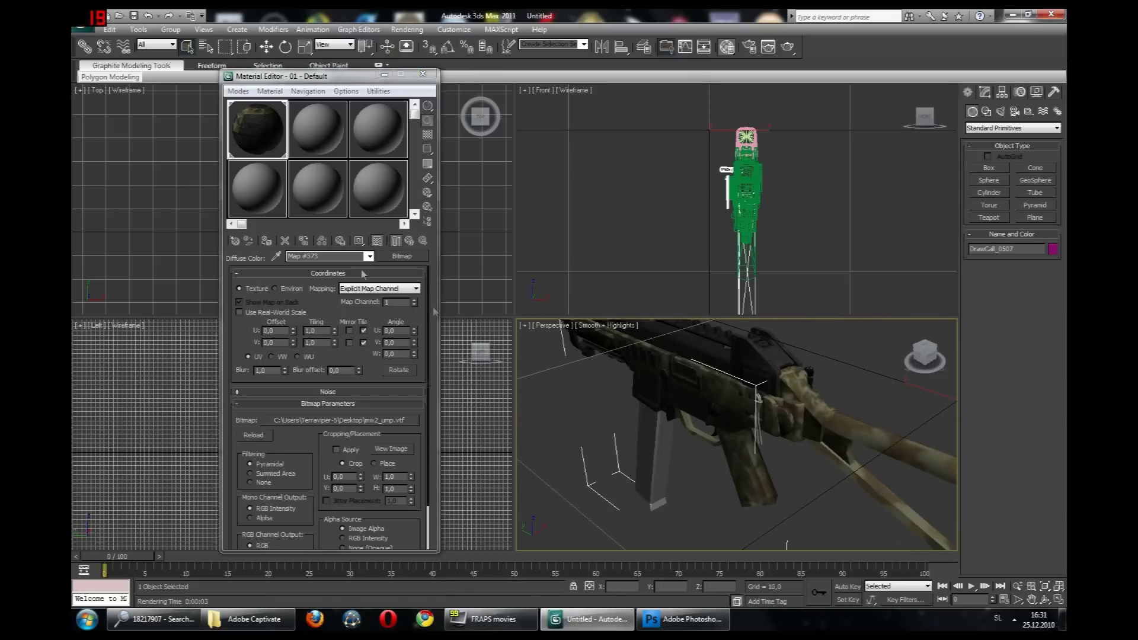
left_click(267, 240)
middle_click_drag(610, 424, 626, 435, "alt")
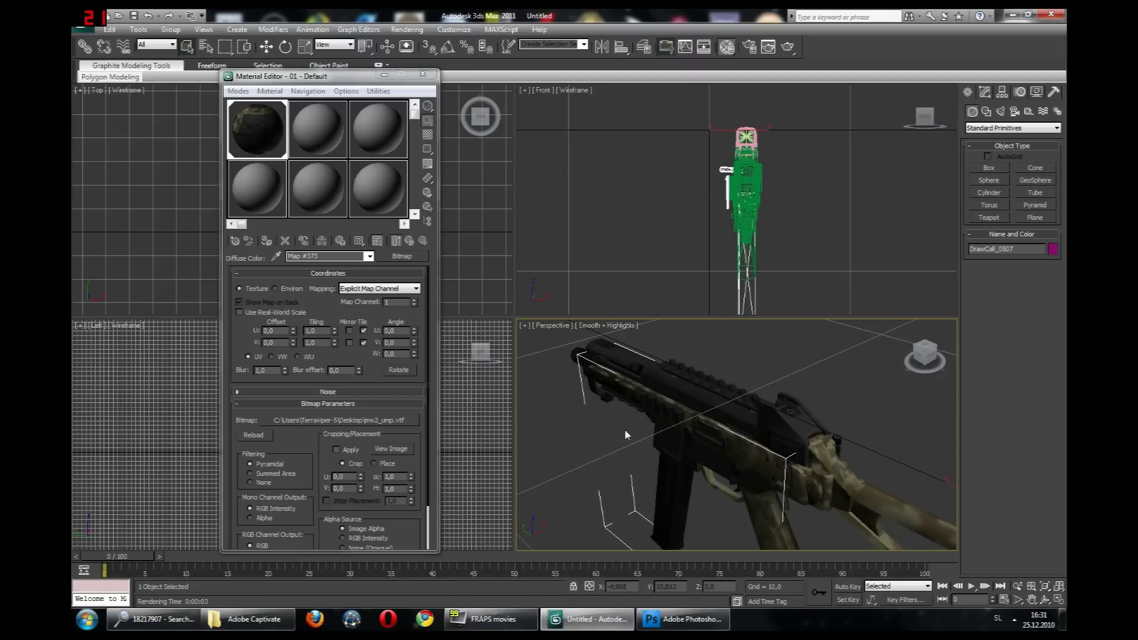
left_click(613, 336)
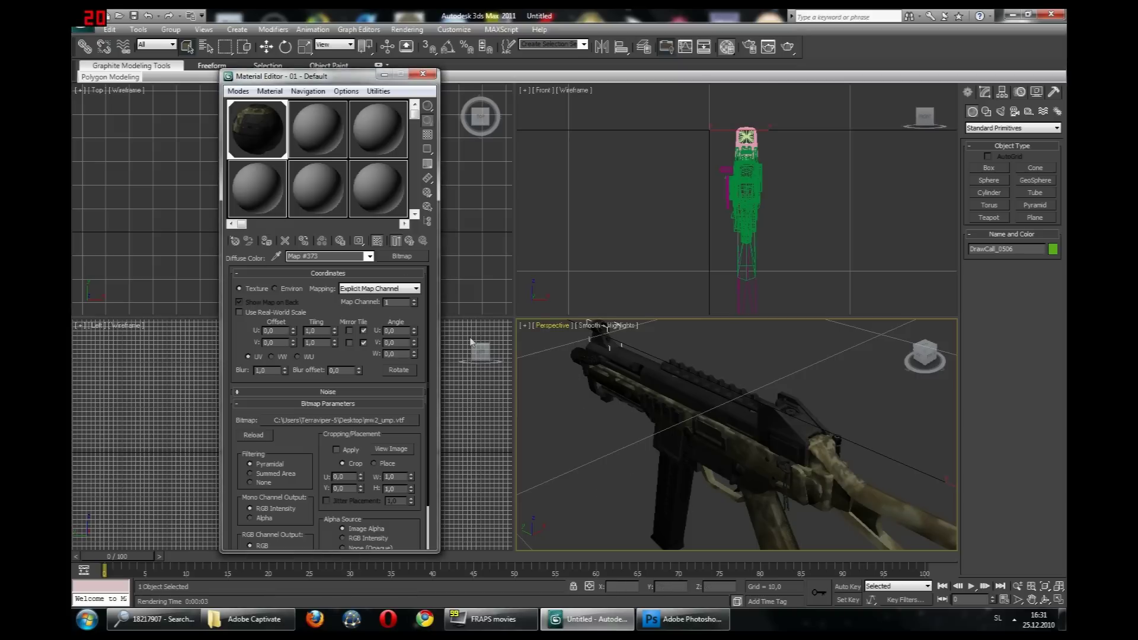
middle_click_drag(690, 409, 734, 422, "alt")
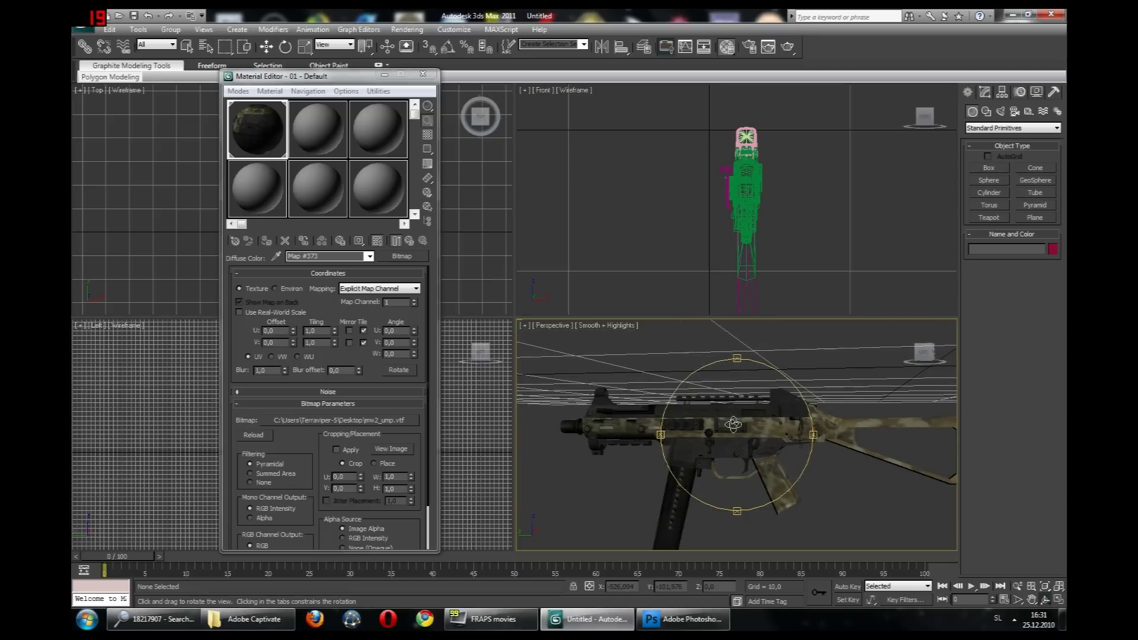
left_click(730, 436)
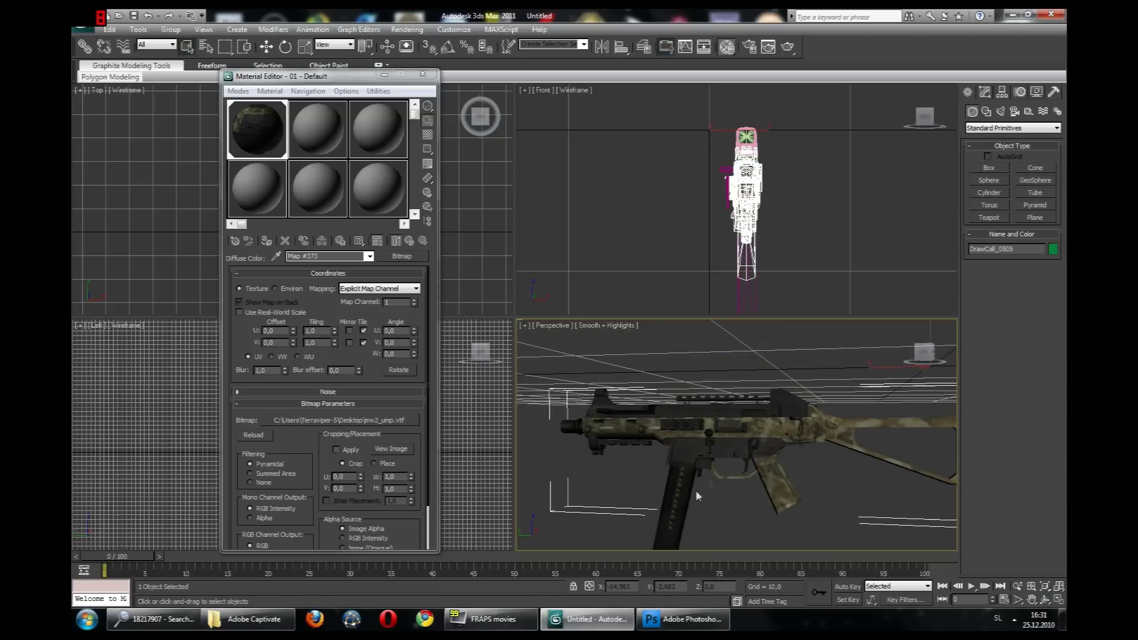
Delete the textured gun parts from the scene and select the three objects of the EOTech sight
key("Delete")
left_click(603, 402)
key("Delete")
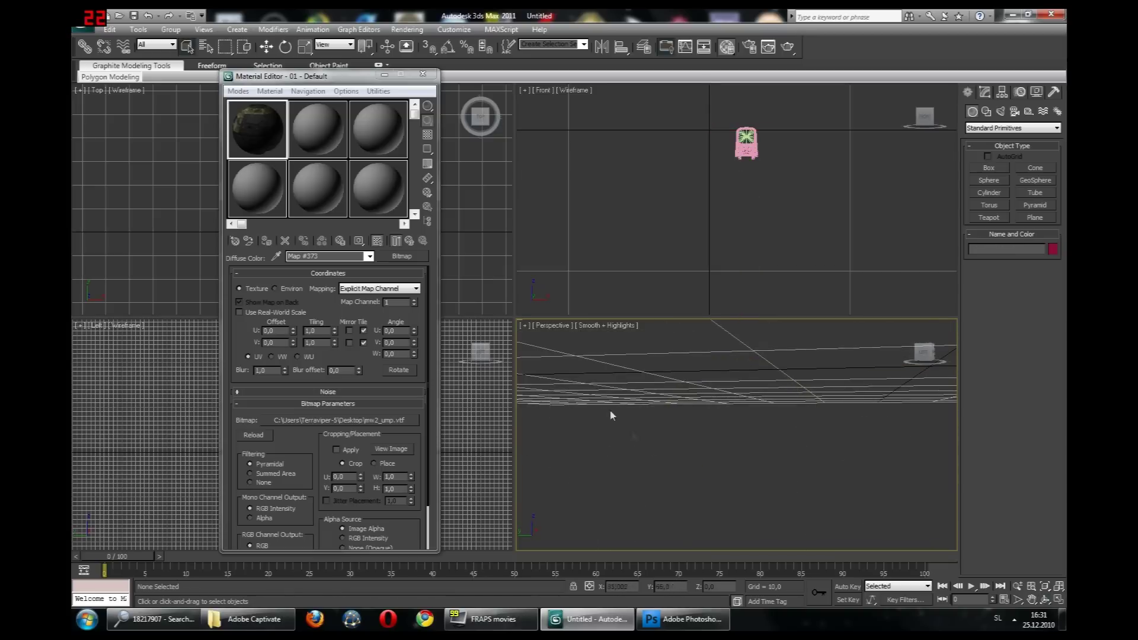
left_click_drag(623, 348, 889, 524)
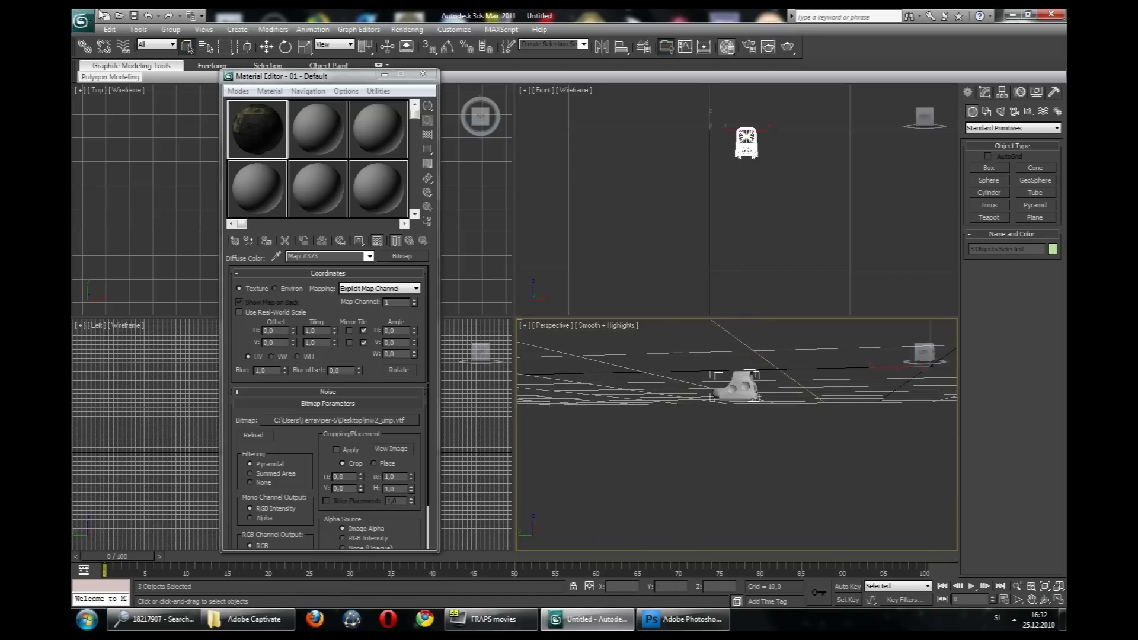
left_click(1045, 602)
left_click_drag(735, 391, 787, 421)
key("z")
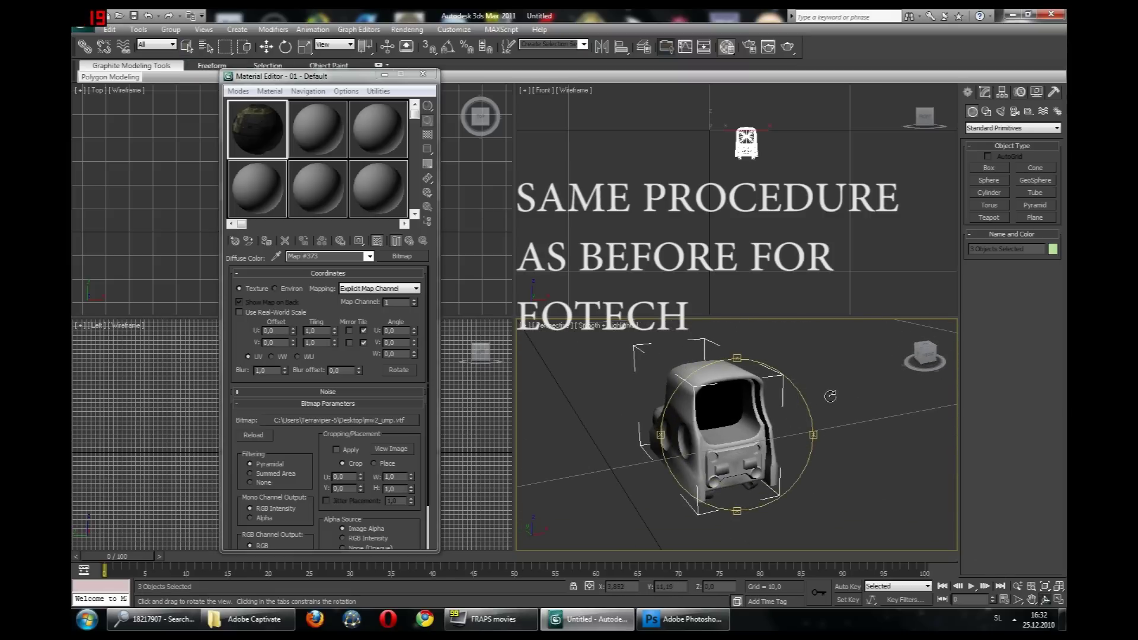
Delete the EOTech's housing and select the two lens planes that are left
right_click(652, 448)
left_click(675, 433)
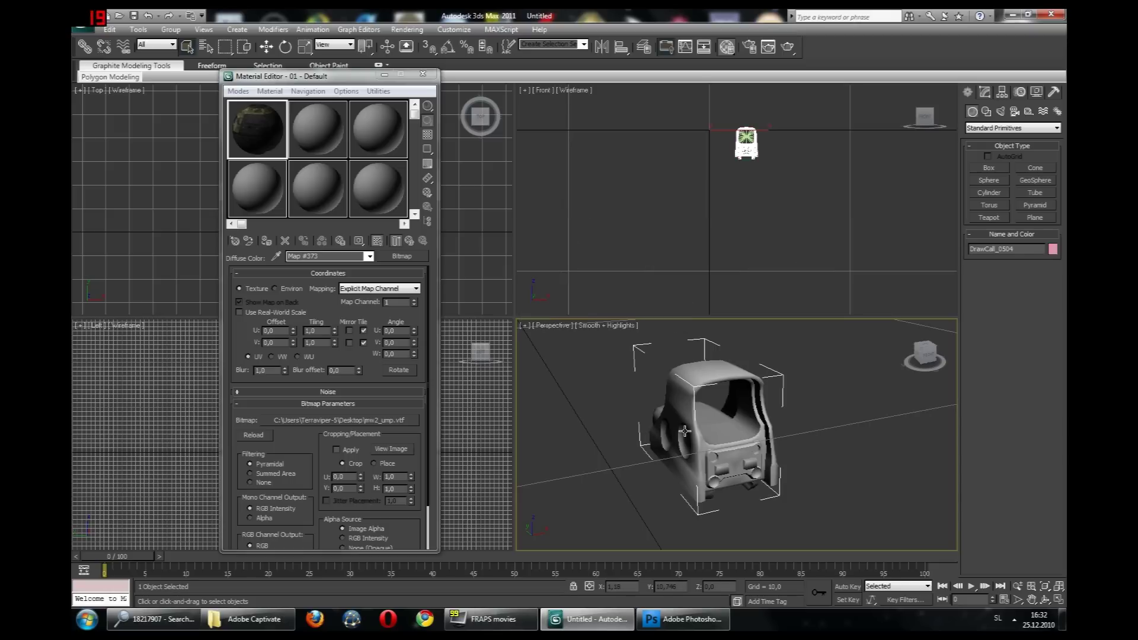
key("Delete")
left_click_drag(635, 359, 877, 527)
key("ctrl+z")
scroll(779, 424, "up", 2)
middle_click_drag(780, 424, 784, 438)
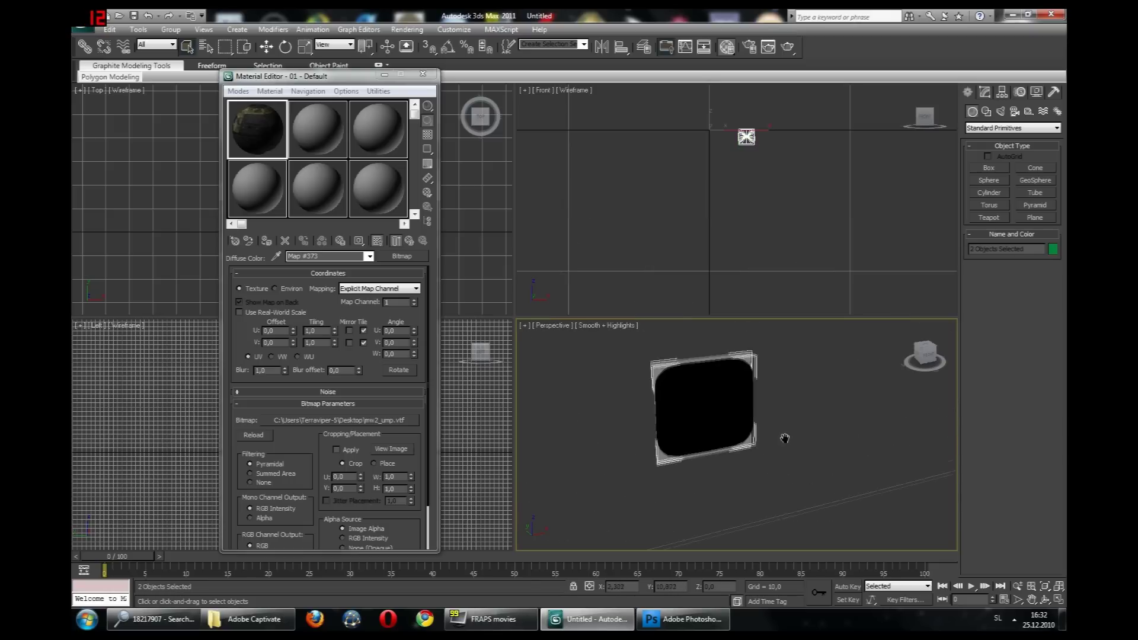
Hide the plain rectangular lens plane and select the black rounded lens object
left_click(726, 392)
right_click(726, 396)
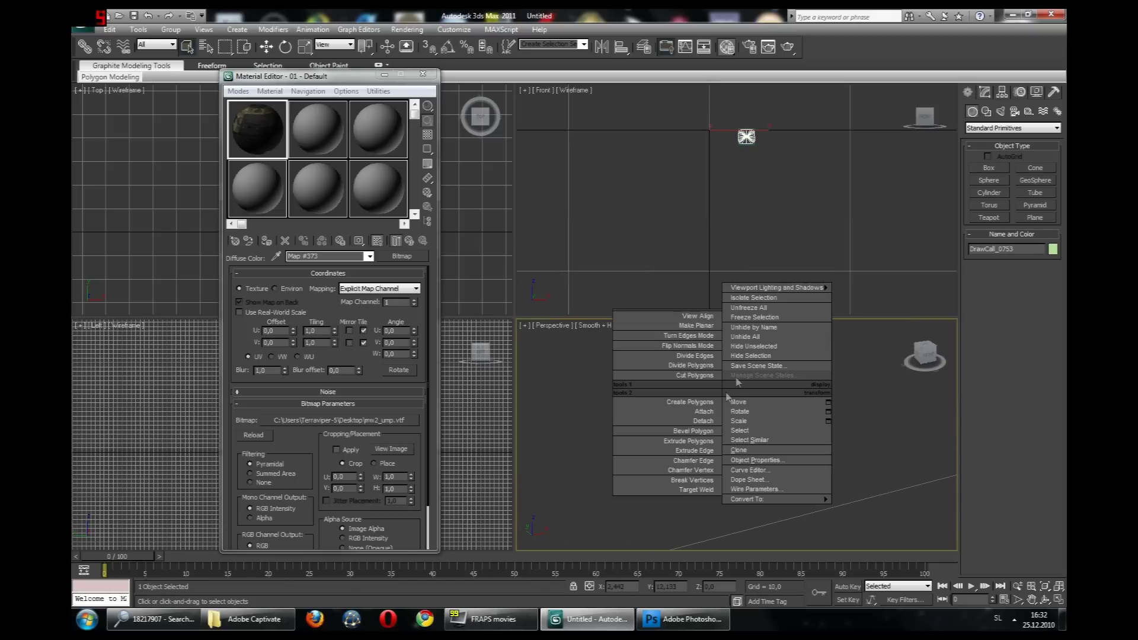
key("Escape")
left_click(657, 374)
right_click(655, 368)
left_click(686, 335)
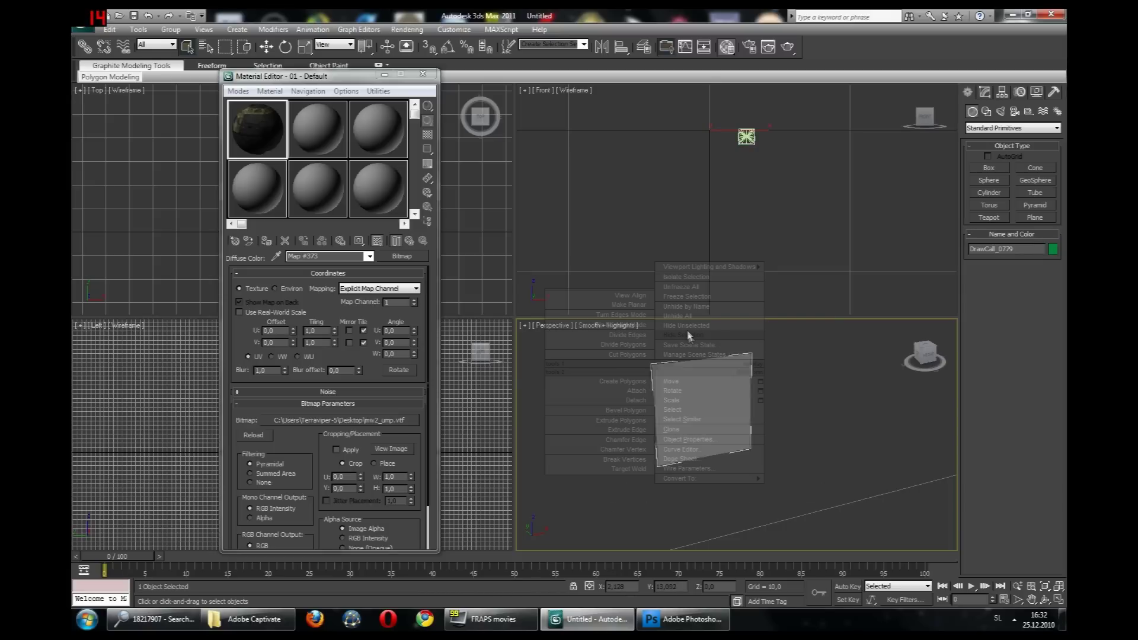
left_click(697, 403)
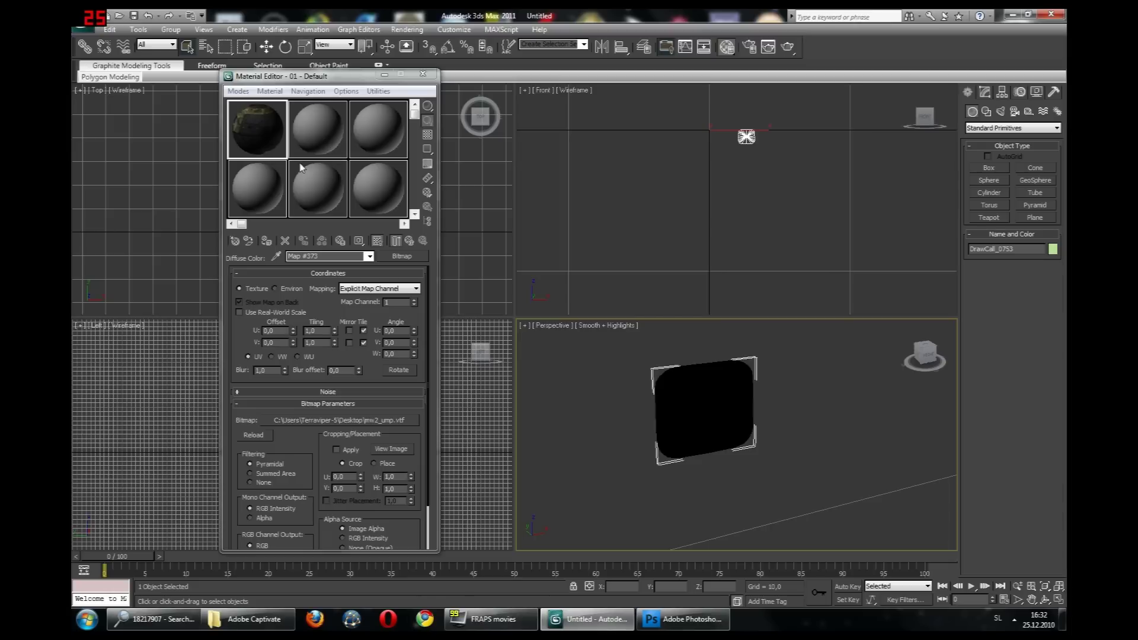
Find the stage 0 texture name in the lens's user-defined object properties, search for fdf2803d, and open fdf2803d.dds in Photoshop
left_click(110, 30)
left_click(152, 328)
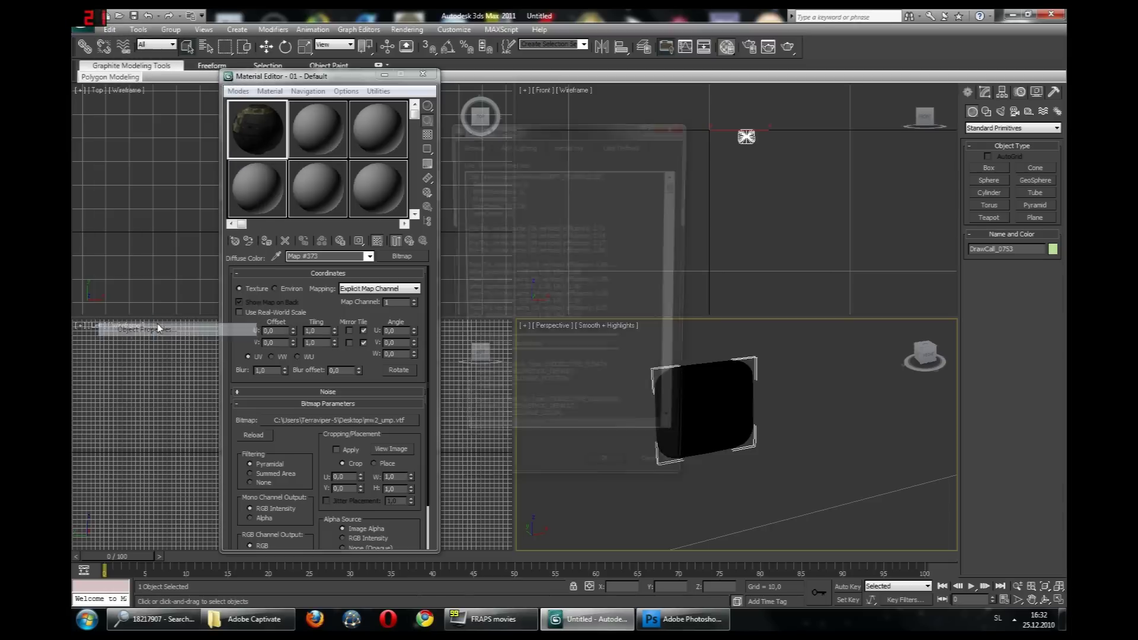
left_click_drag(674, 185, 686, 328)
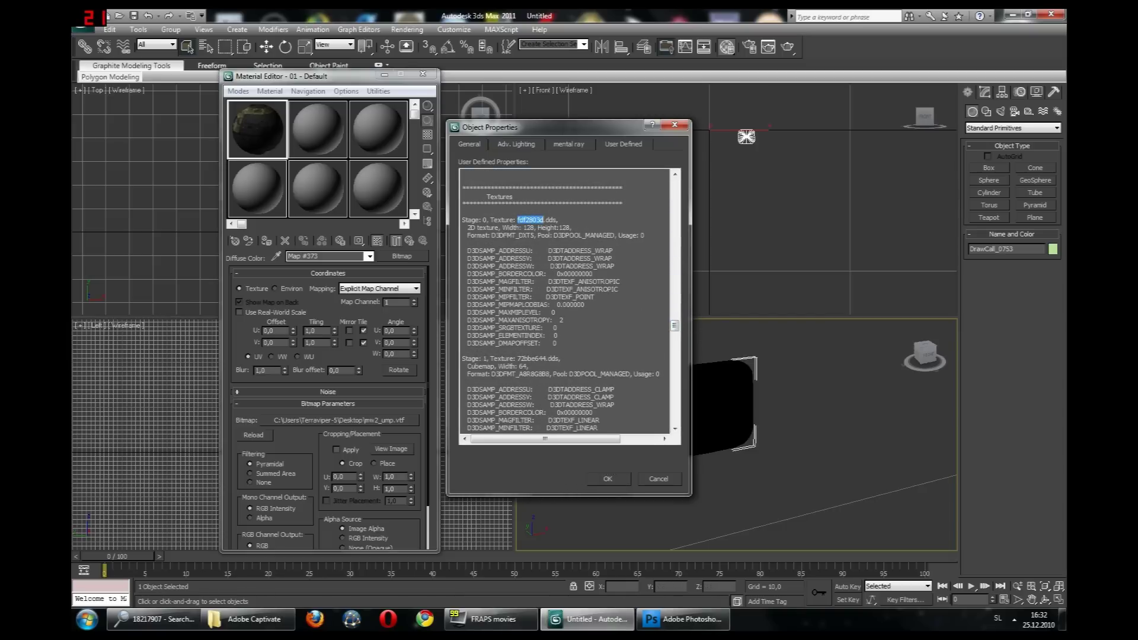
left_click(156, 619)
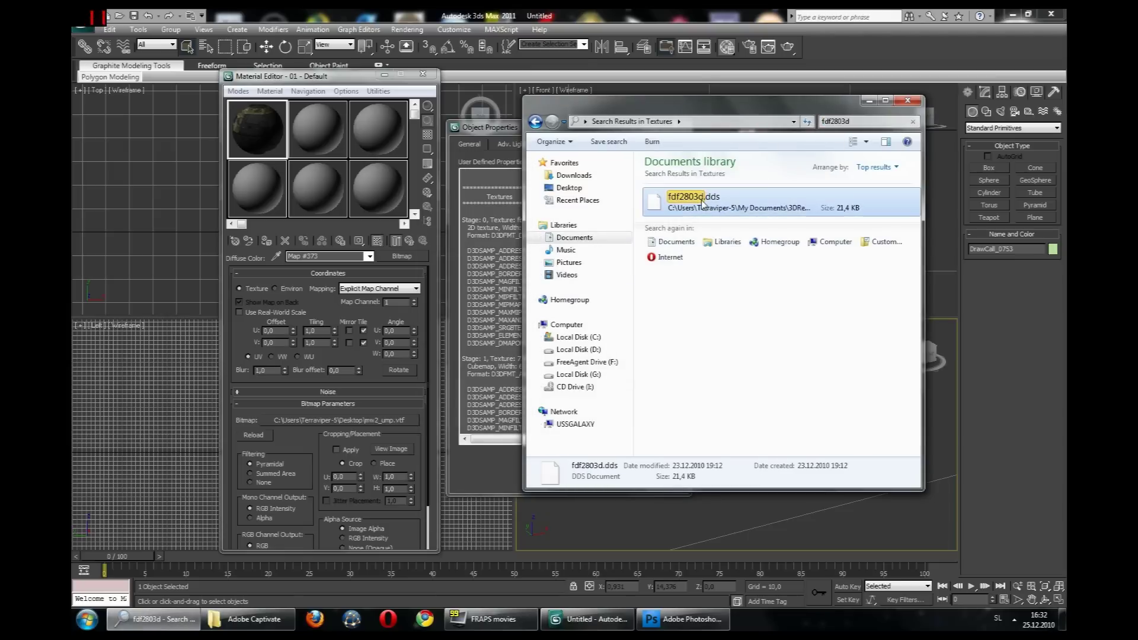
right_click(702, 200)
mouse_move(830, 246)
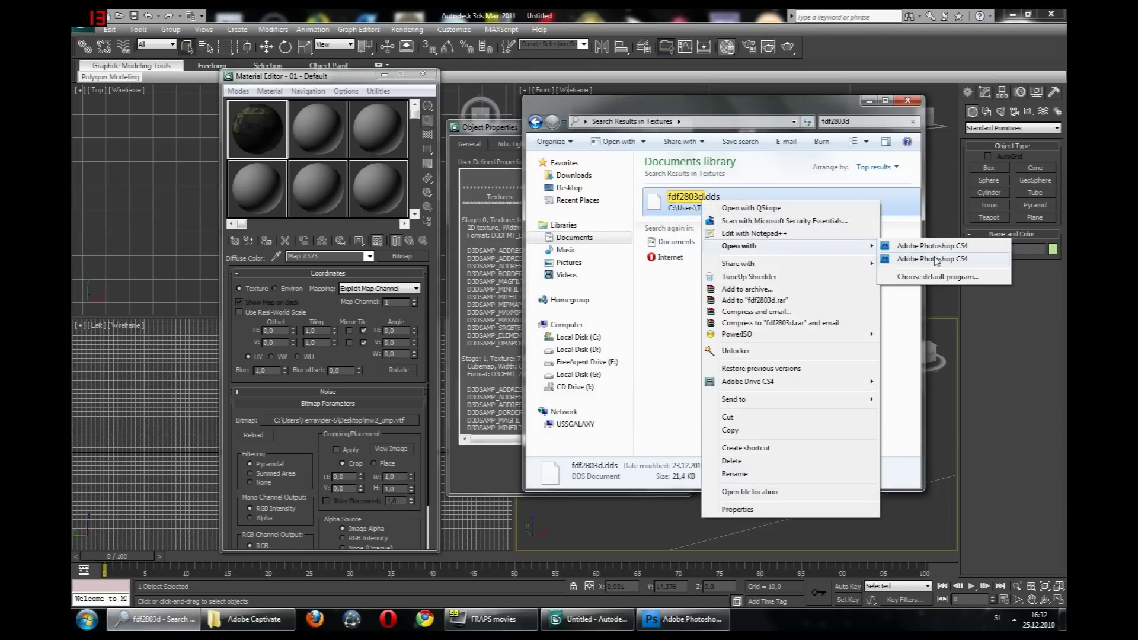
left_click(920, 246)
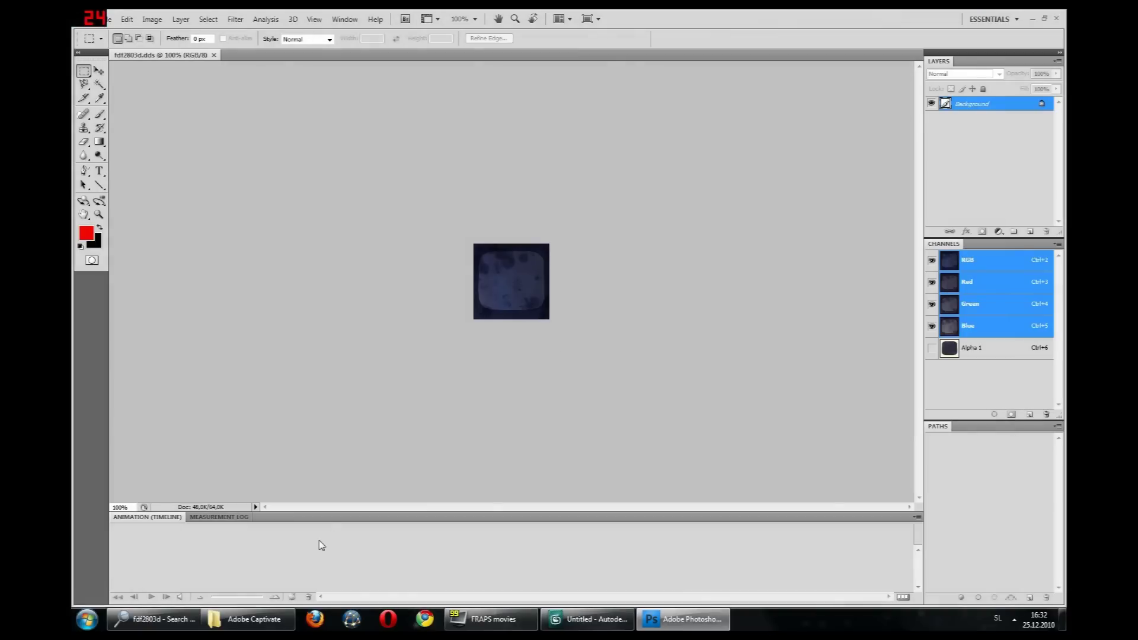
Take the stage 7 texture name from the object properties in 3ds Max, search for cf1a0d80, and open cf1a0d80.dds in Photoshop
left_click(587, 619)
left_click_drag(675, 326, 676, 371)
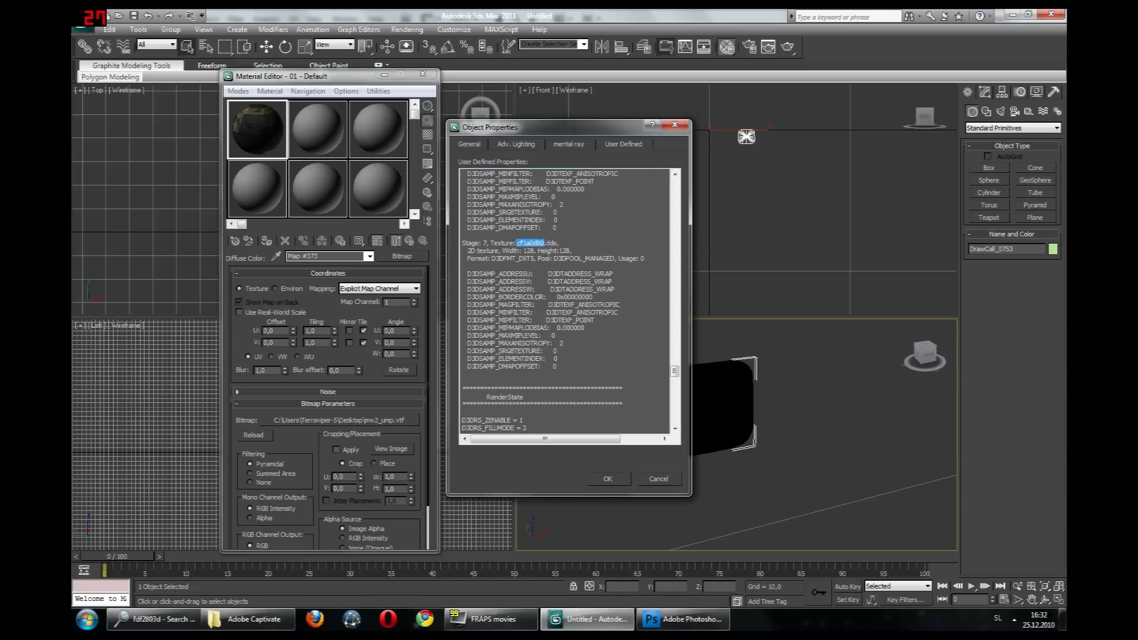
left_click(151, 618)
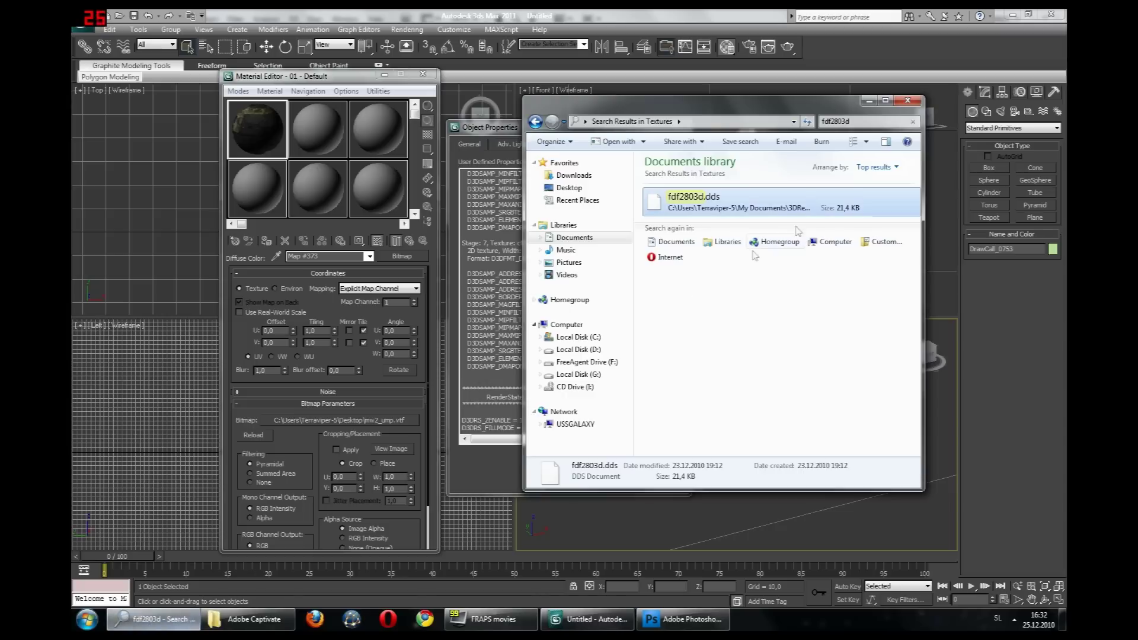
type("cf1a0d80")
right_click(724, 196)
mouse_move(775, 239)
left_click(931, 252)
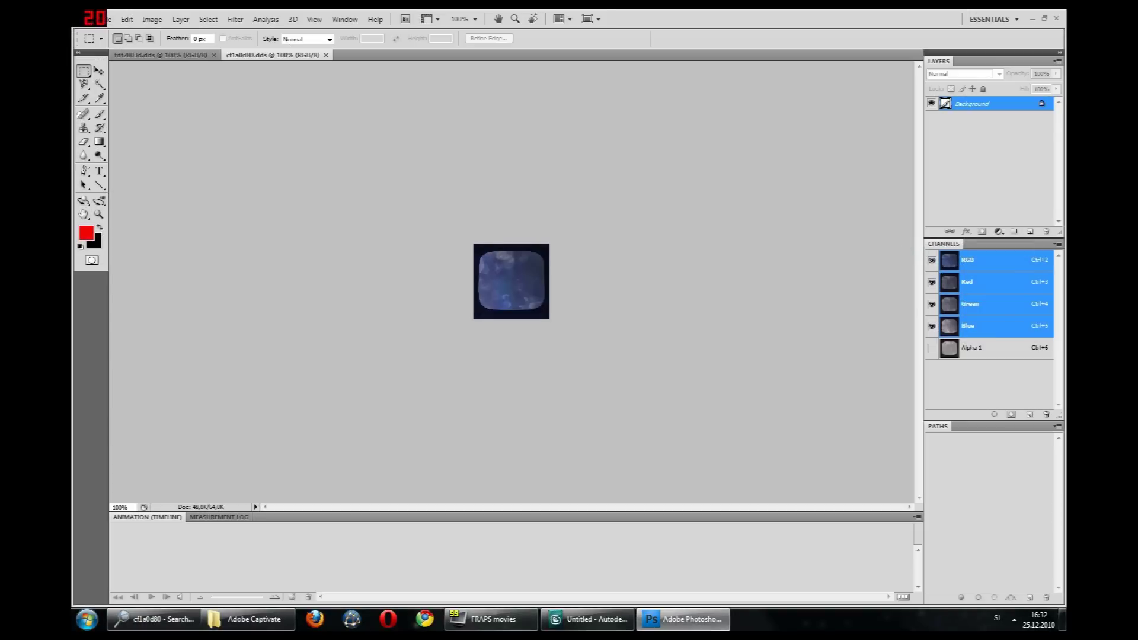
Take the stage 6 texture name from the object properties in 3ds Max, search for 209a9001, and open 209a9001.dds in Photoshop
left_click(587, 619)
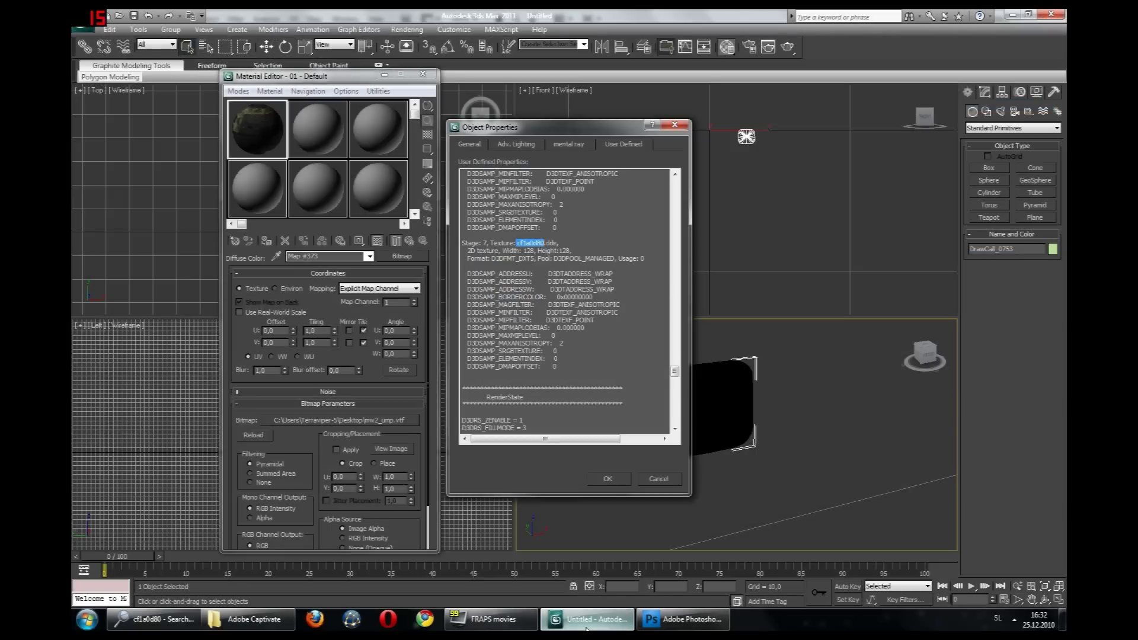
scroll(566, 302, "up", 7)
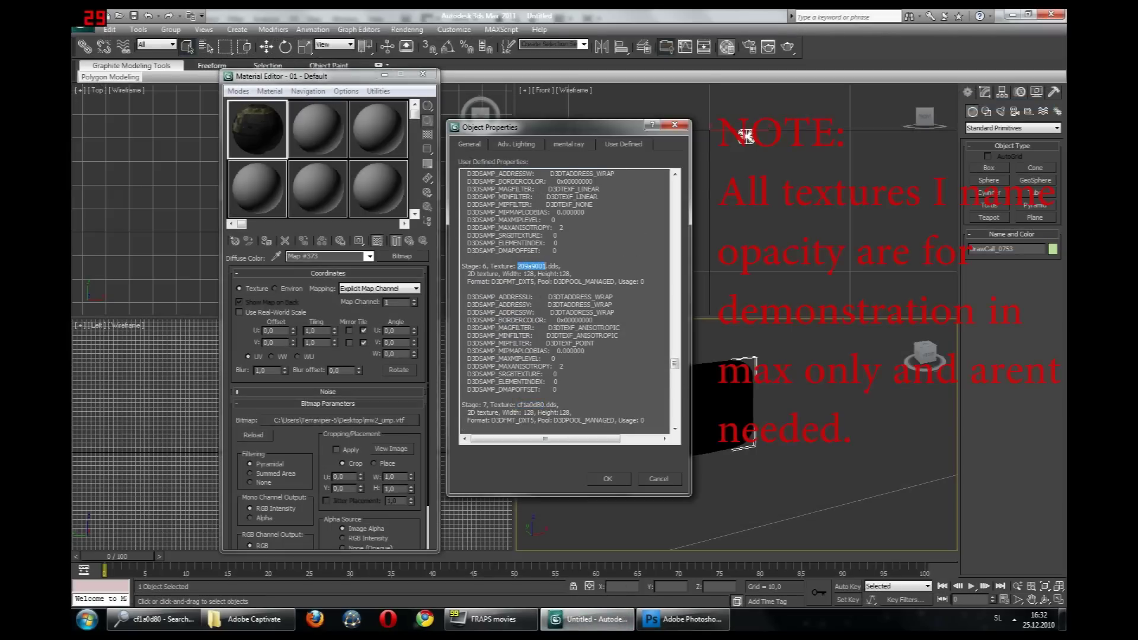
left_click(154, 618)
type("209a9001")
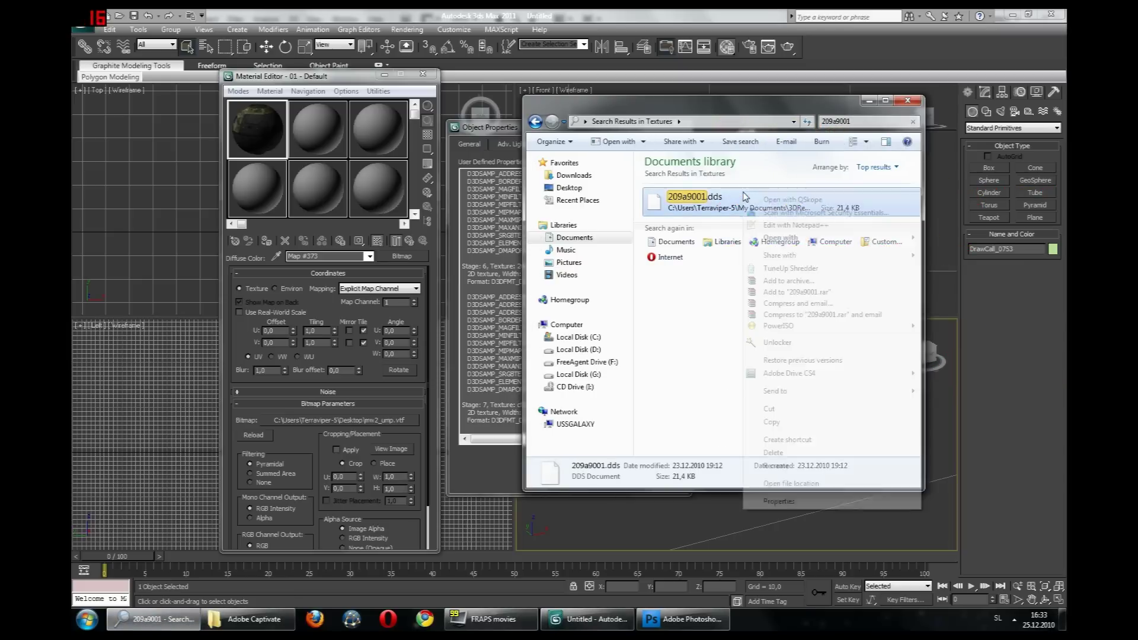
right_click(743, 191)
mouse_move(782, 237)
left_click(955, 252)
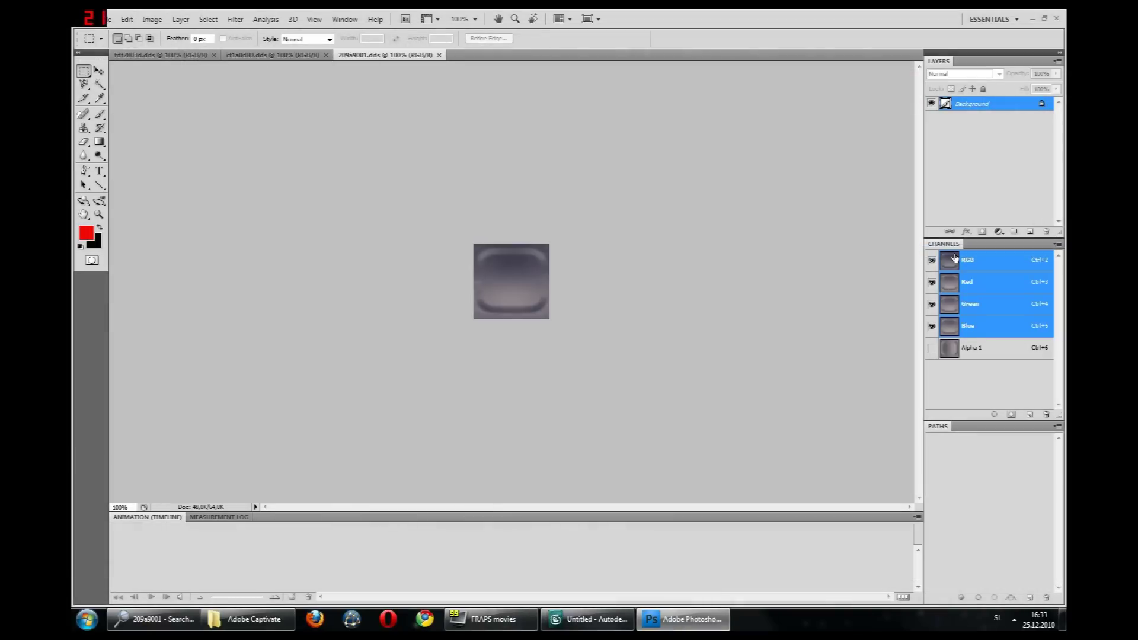
Copy the whole Alpha 1 channel of 209a9001.dds into its Red channel and check the RGB composite
left_click(967, 350)
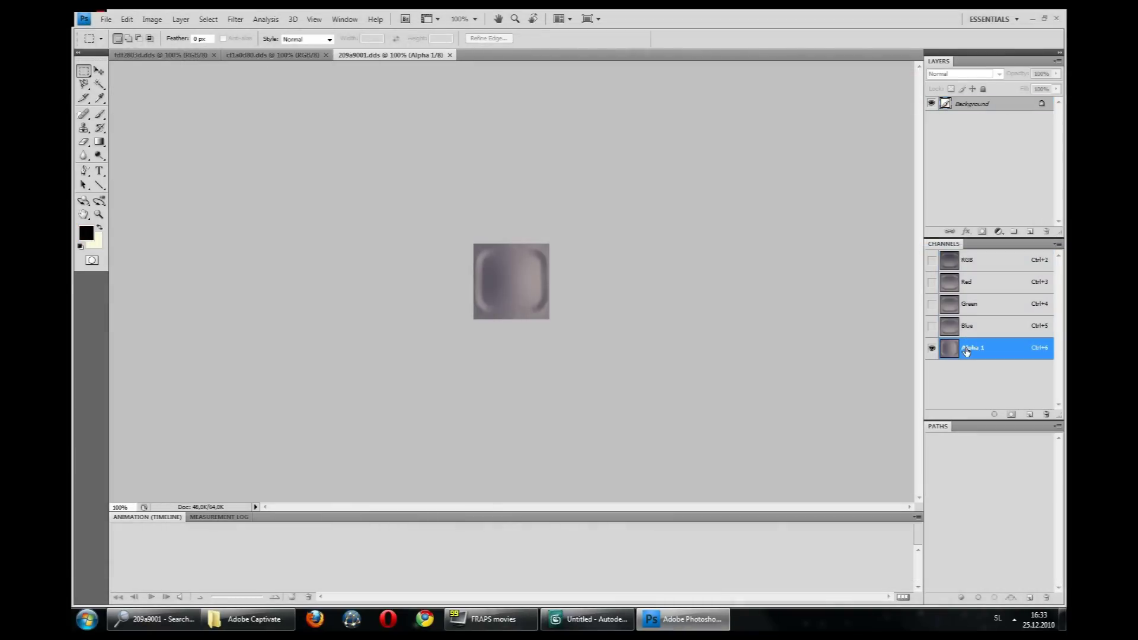
key("ctrl+a")
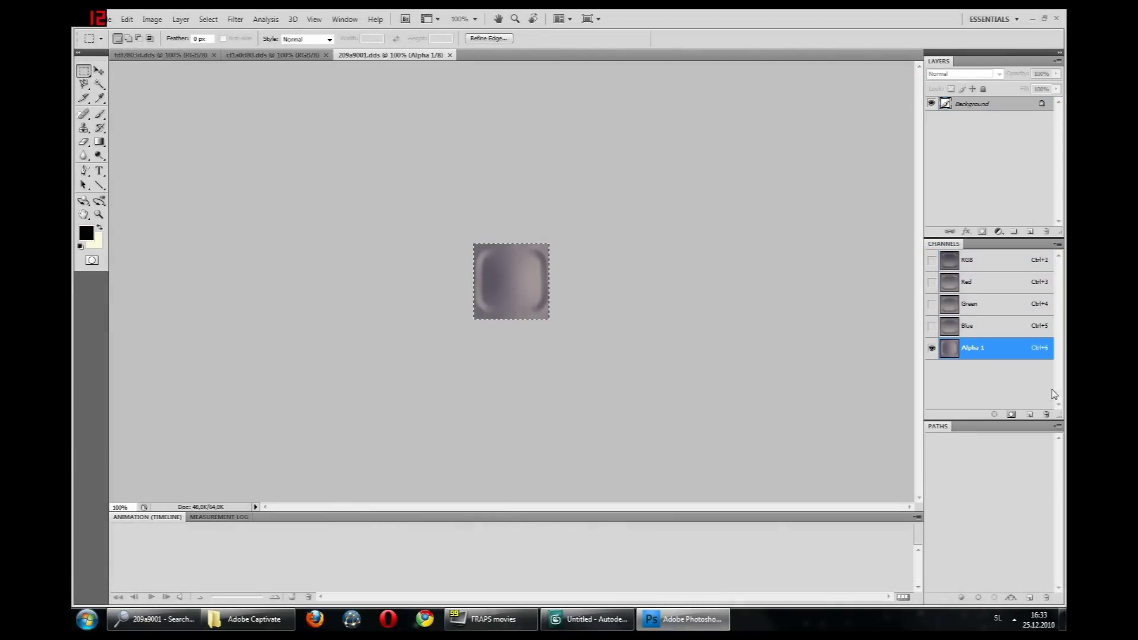
key("ctrl+c")
left_click(967, 285)
key("ctrl+v")
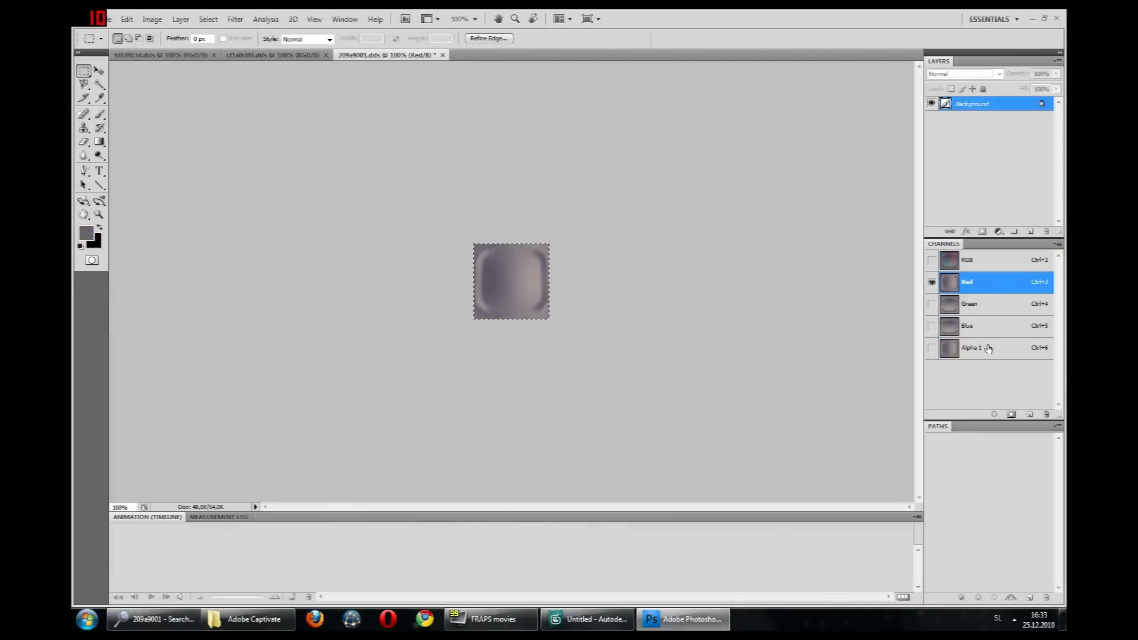
left_click(988, 350)
left_click(981, 267)
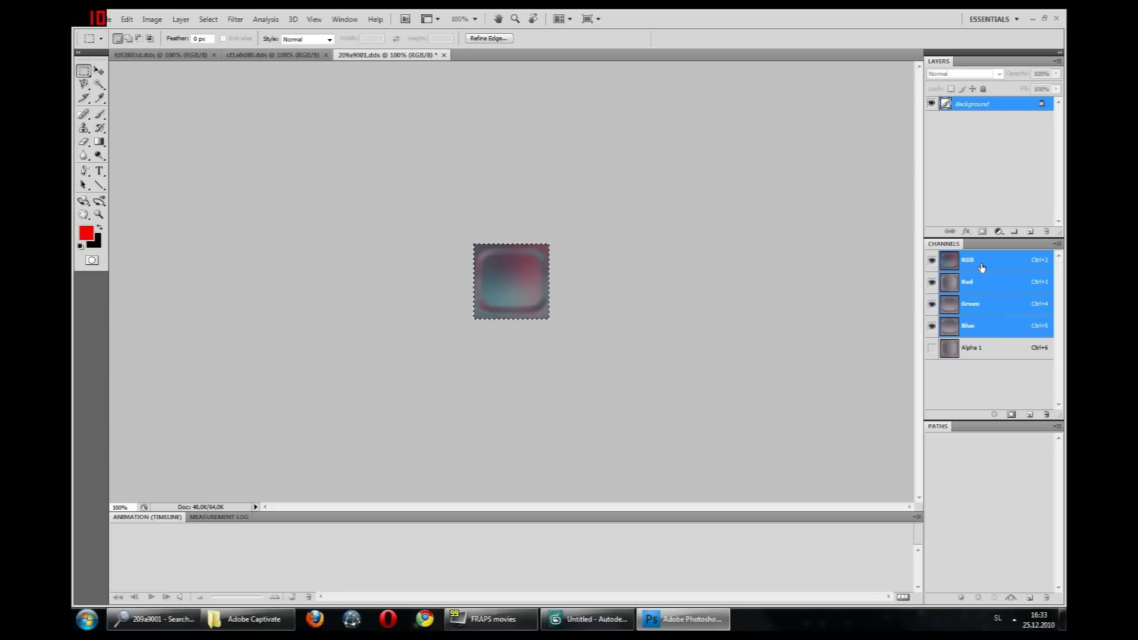
Fill the Blue channel of 209a9001.dds with white at 100% opacity
left_click(978, 331)
key("i")
key("shift+F5")
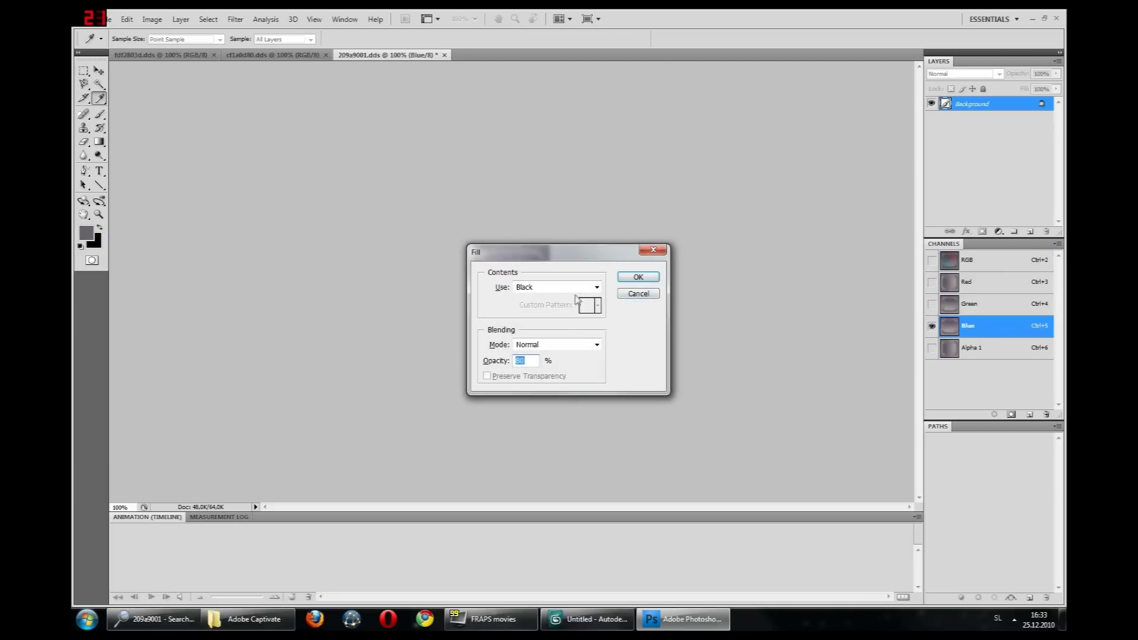
left_click(533, 288)
left_click(527, 384)
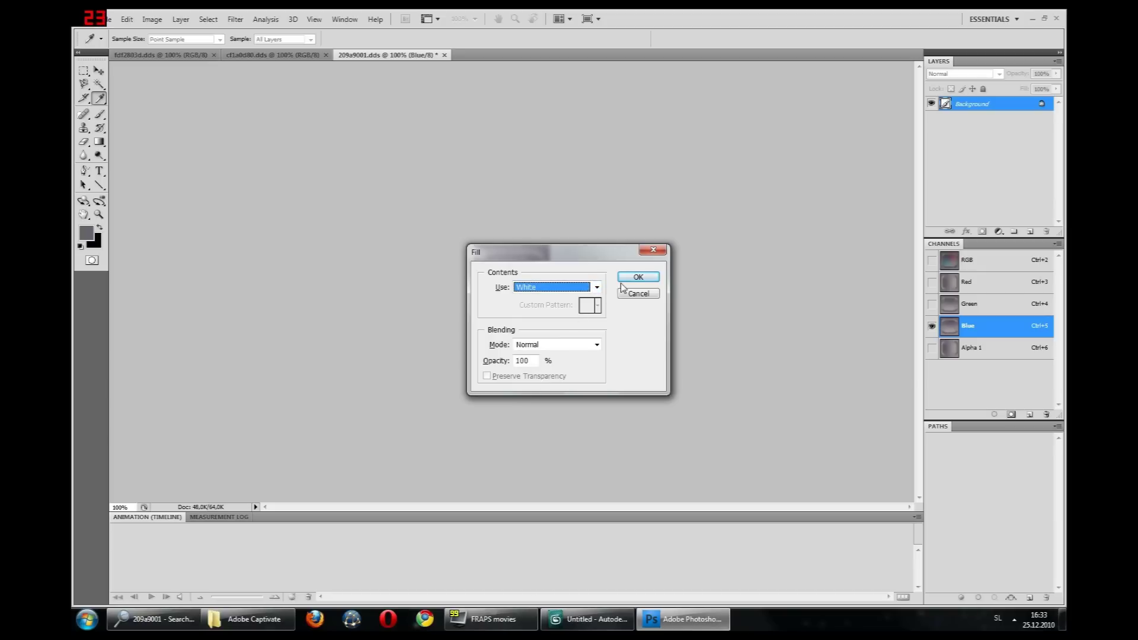
left_click(636, 278)
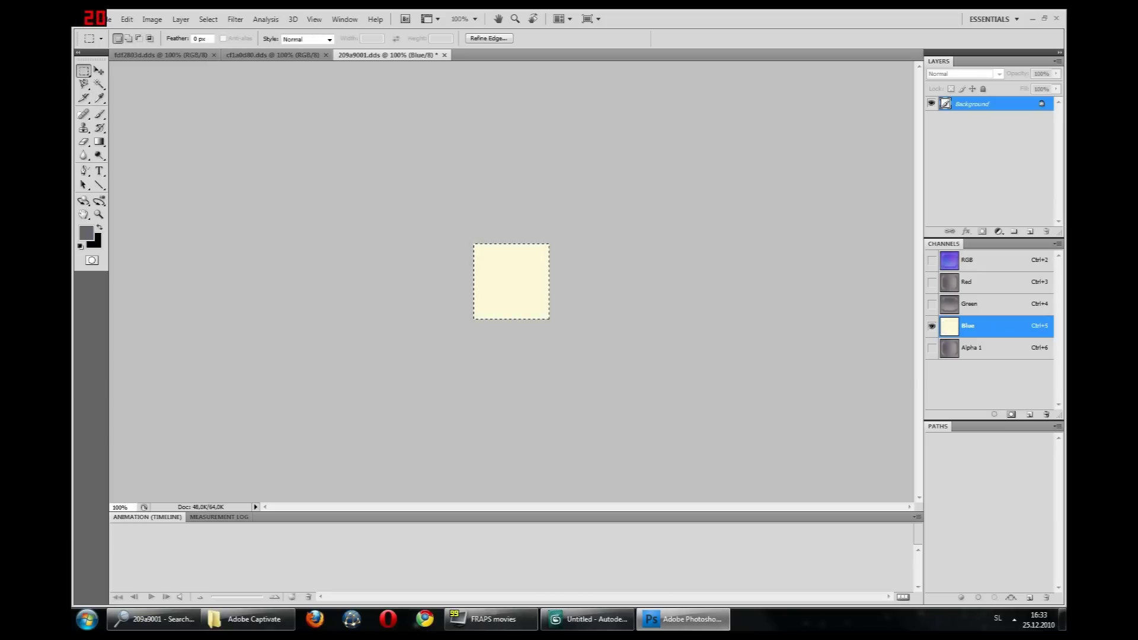
Copy the RGB image of cf1a0d80.dds into the Alpha 1 channel of 209a9001.dds and return to the RGB composite
left_click(971, 356)
left_click(288, 58)
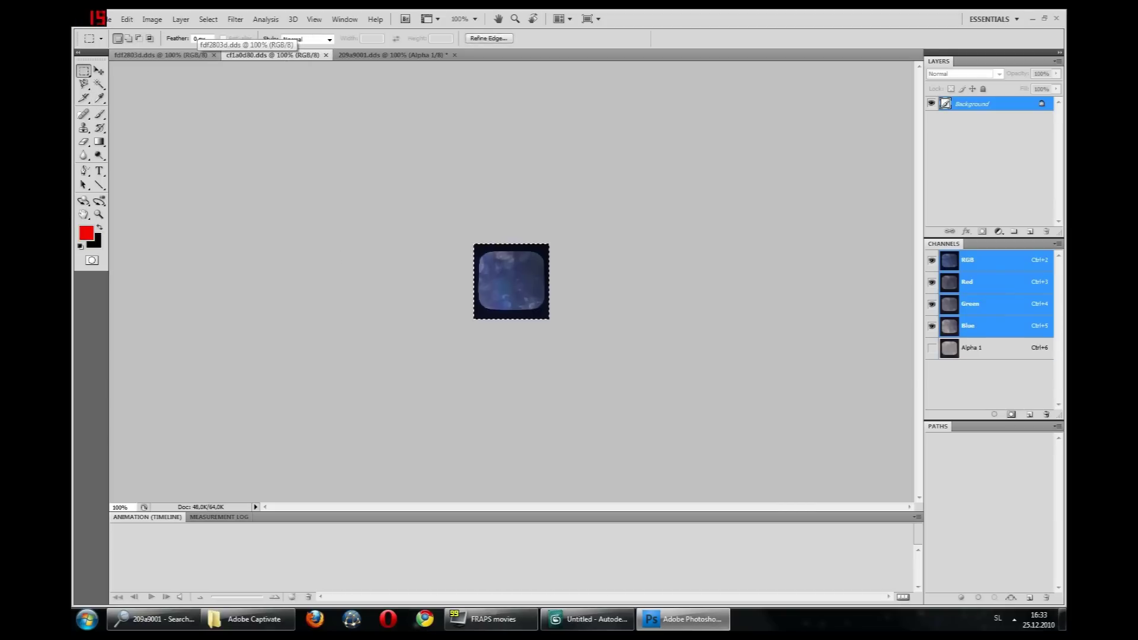
left_click(359, 55)
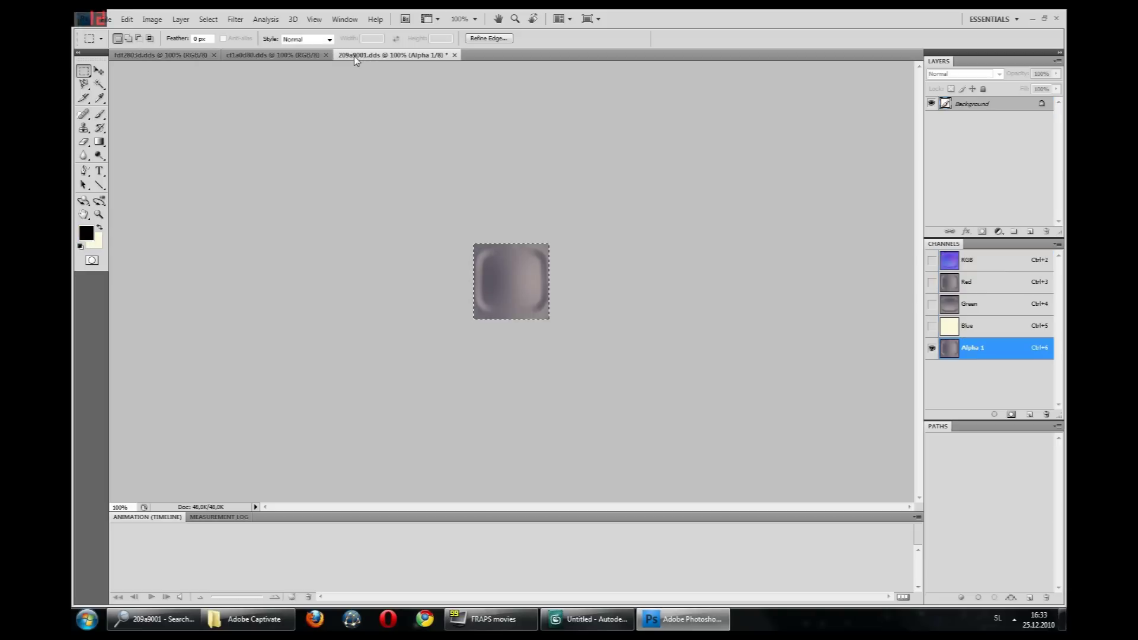
key("ctrl+v")
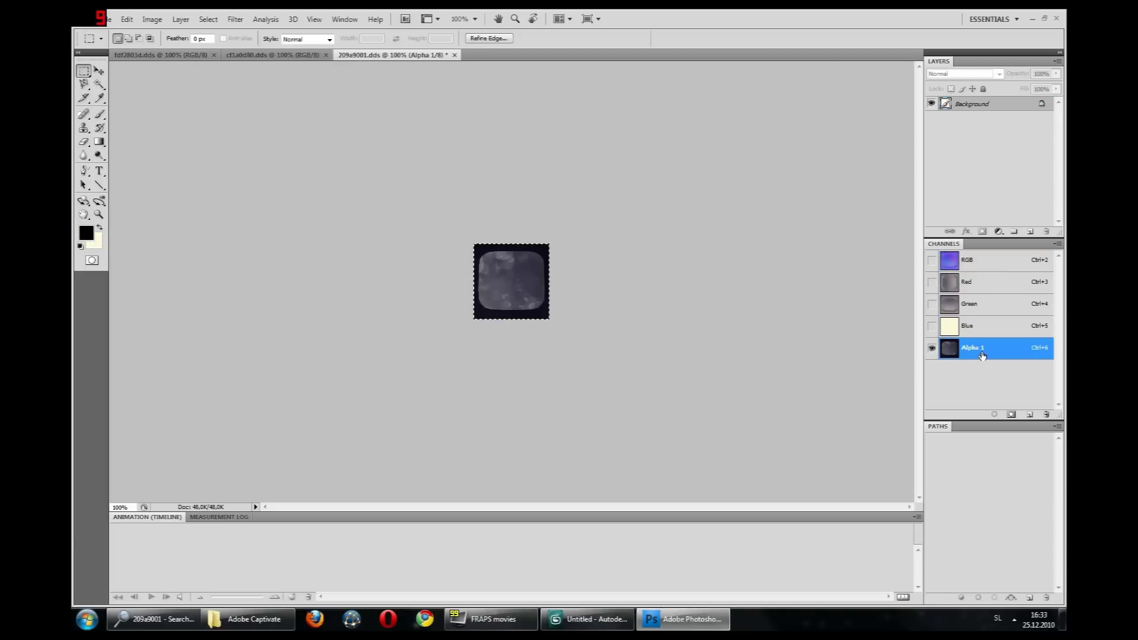
left_click(971, 262)
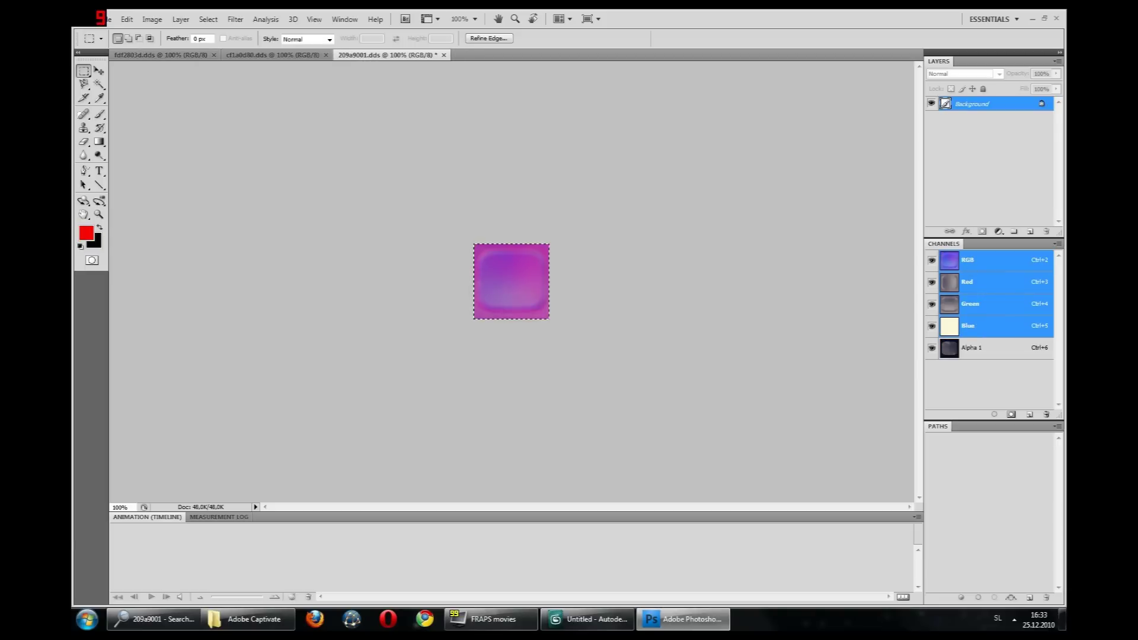
Copy the Alpha 1 channel of cf1a0d80.dds and paste it over its RGB image as a new layer
left_click(302, 55)
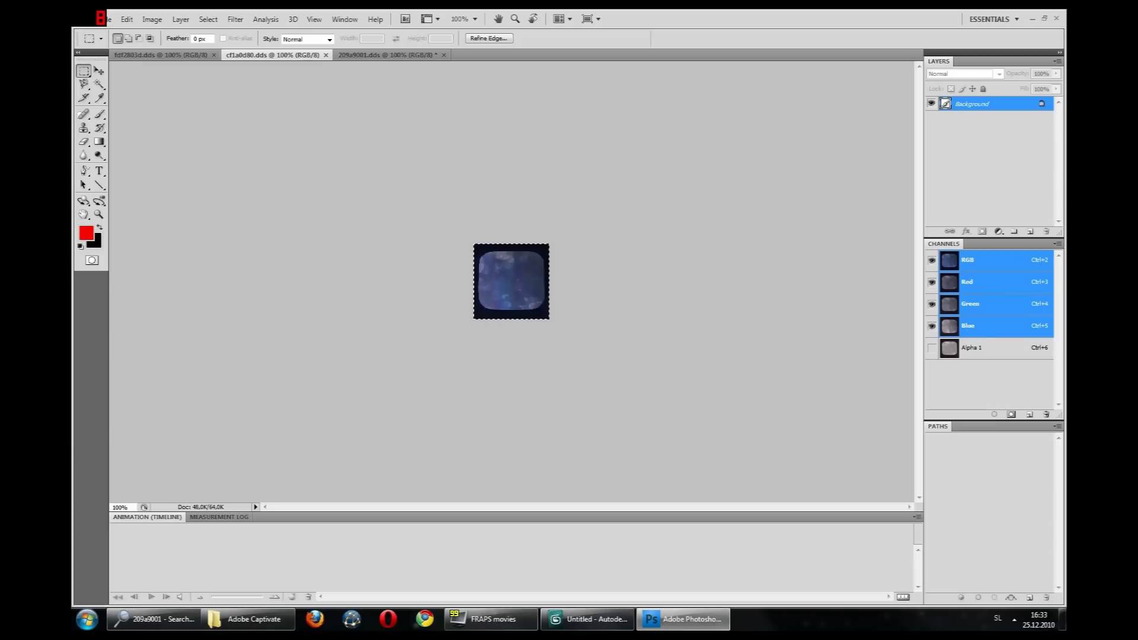
left_click(985, 348)
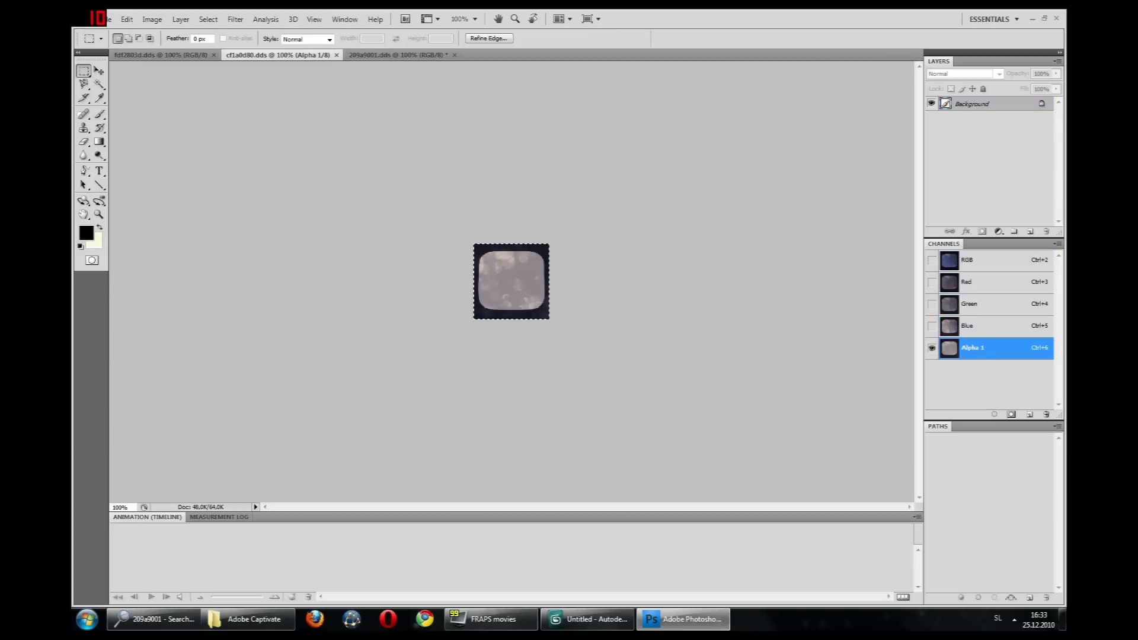
left_click(974, 265)
key("ctrl+v")
Delete the Alpha 1 channel of cf1a0d80.dds, flatten the pasted layer into the background, and bring up fdf2803d.dds
right_click(975, 349)
left_click(977, 367)
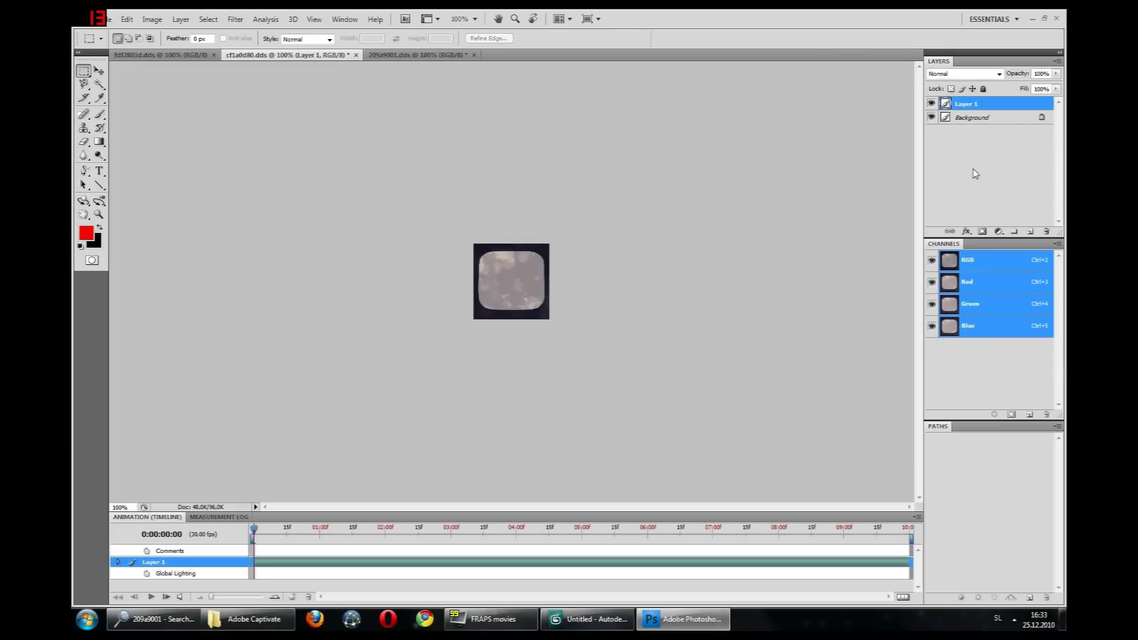
right_click(954, 104)
left_click(972, 218)
left_click(165, 55)
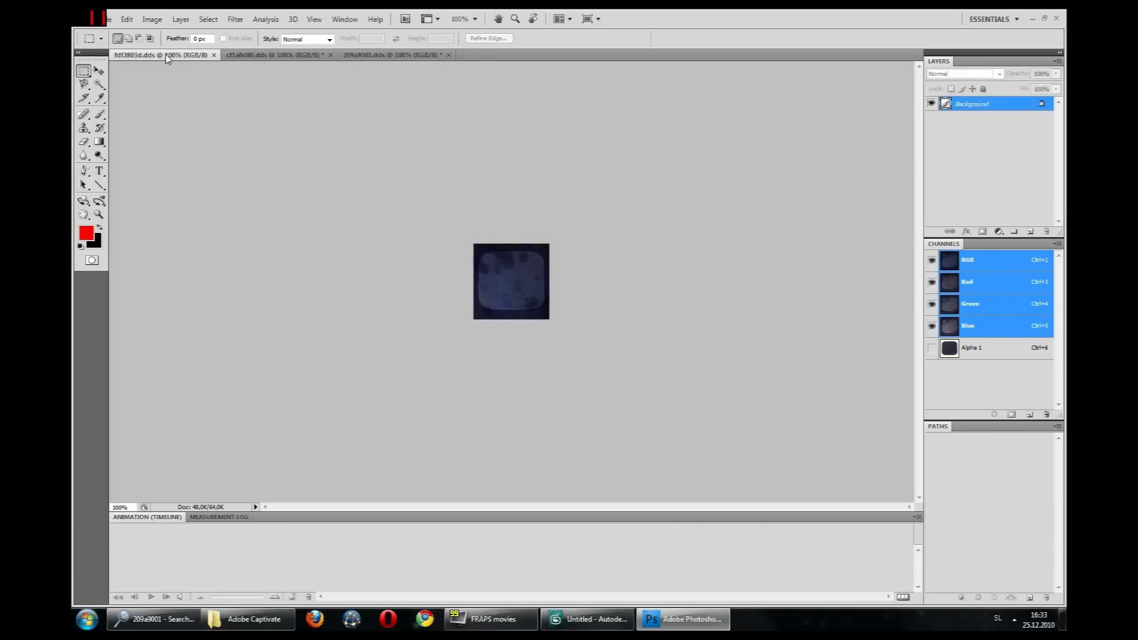
Check the Alpha 1 channel of fdf2803d.dds and make it visible together with the RGB composite
left_click(985, 354)
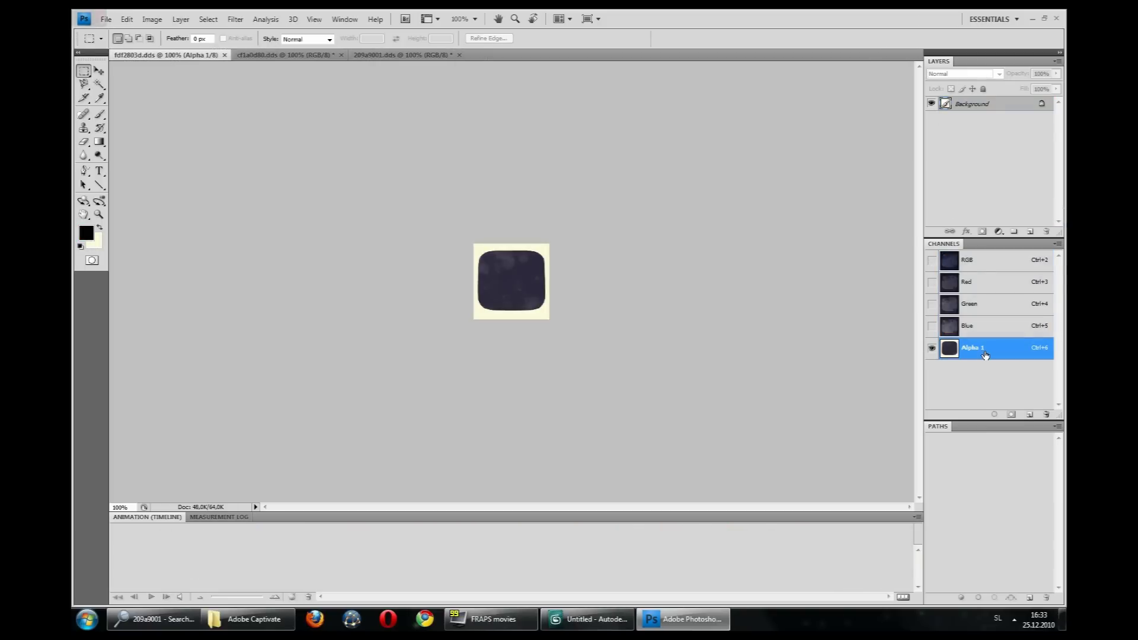
left_click(984, 264)
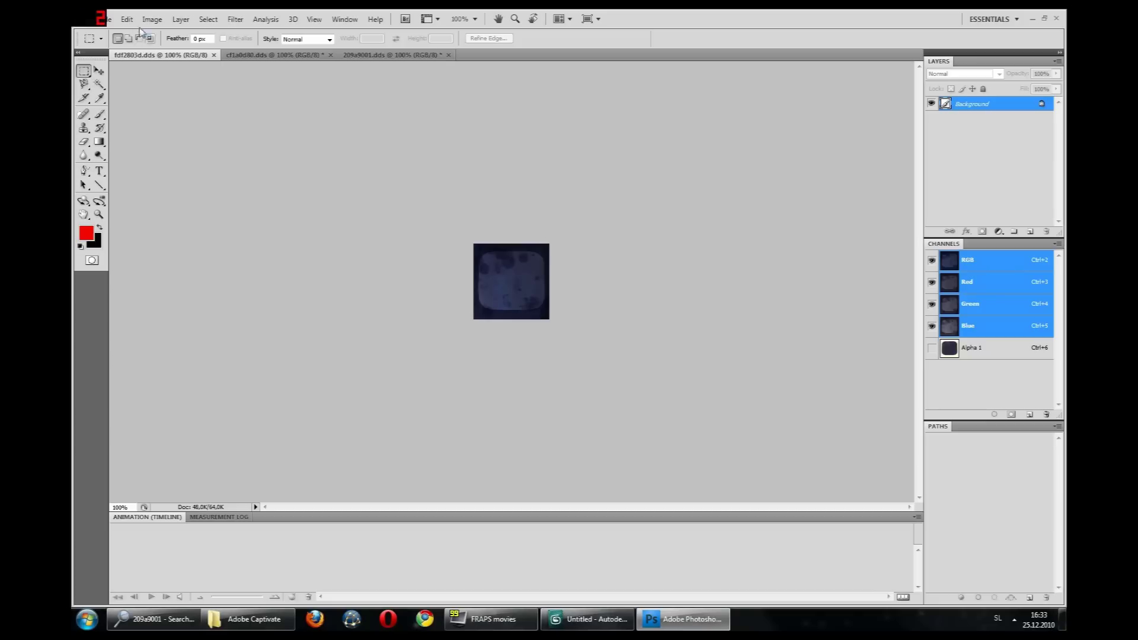
left_click(931, 350)
Set up a copy of fdf2803d.dds on the Desktop in VTF format, named mw2_eotech_lense.vtf
left_click(101, 19)
left_click(142, 180)
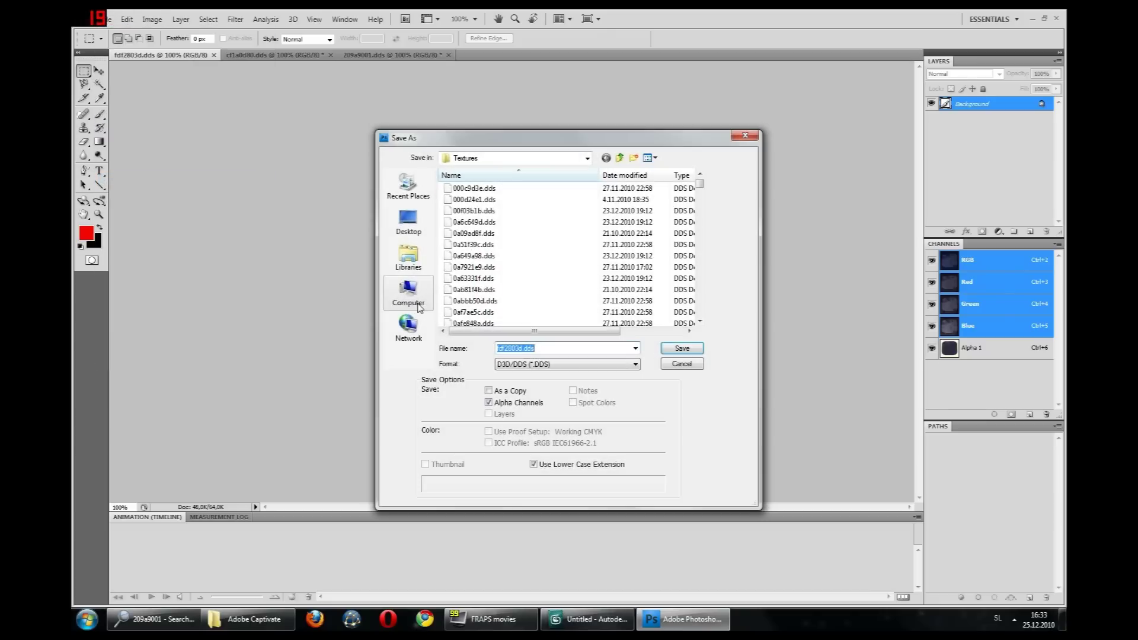
left_click(593, 364)
left_click(503, 557)
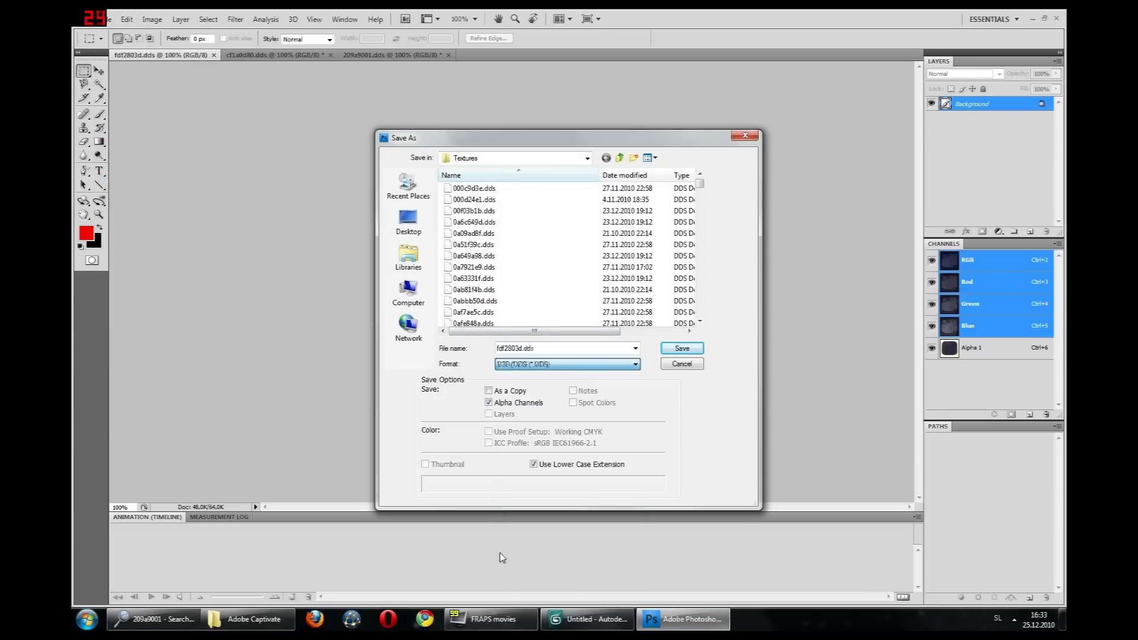
left_click(408, 220)
left_click(513, 348)
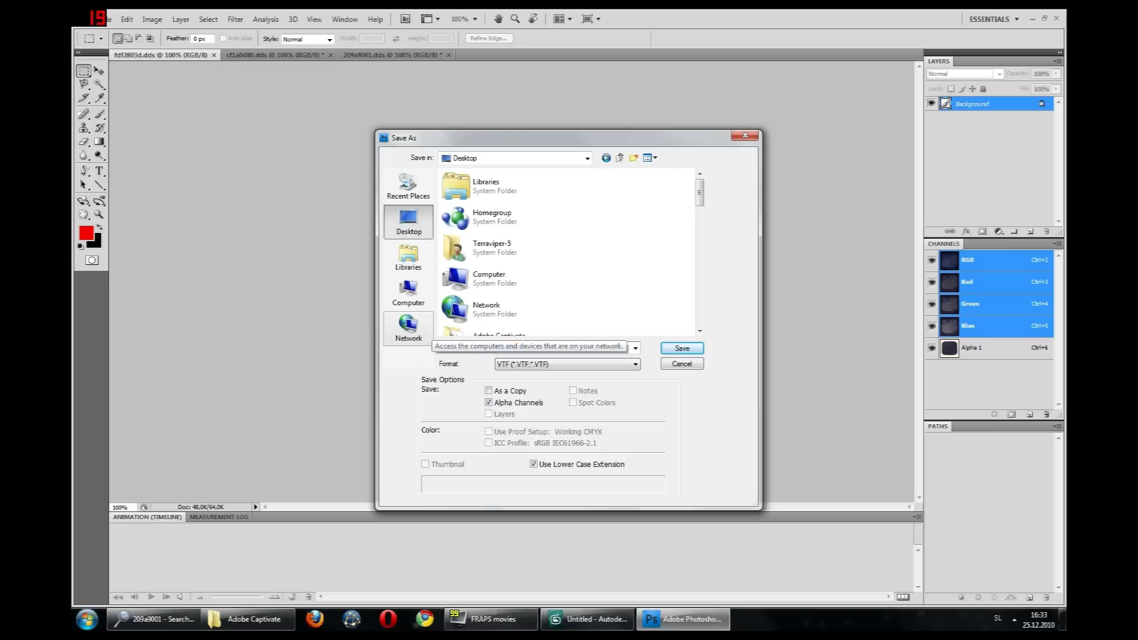
left_click(536, 348)
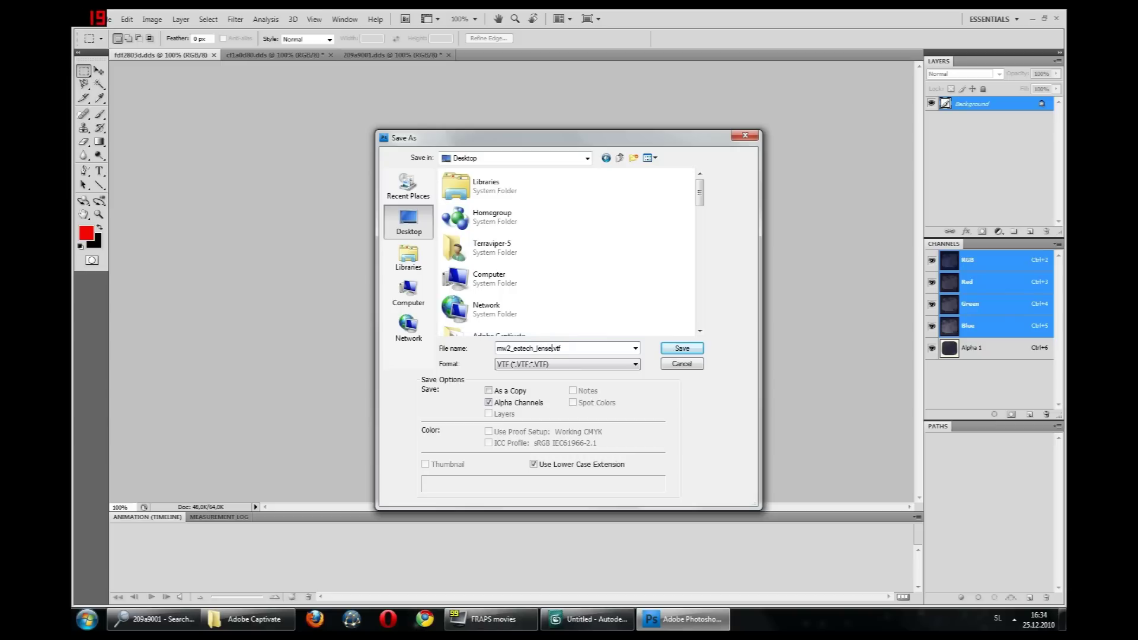
Save mw2_eotech_lense.vtf with the Uncompressed Texture With Alpha template and close the document
left_click(681, 349)
left_click(606, 197)
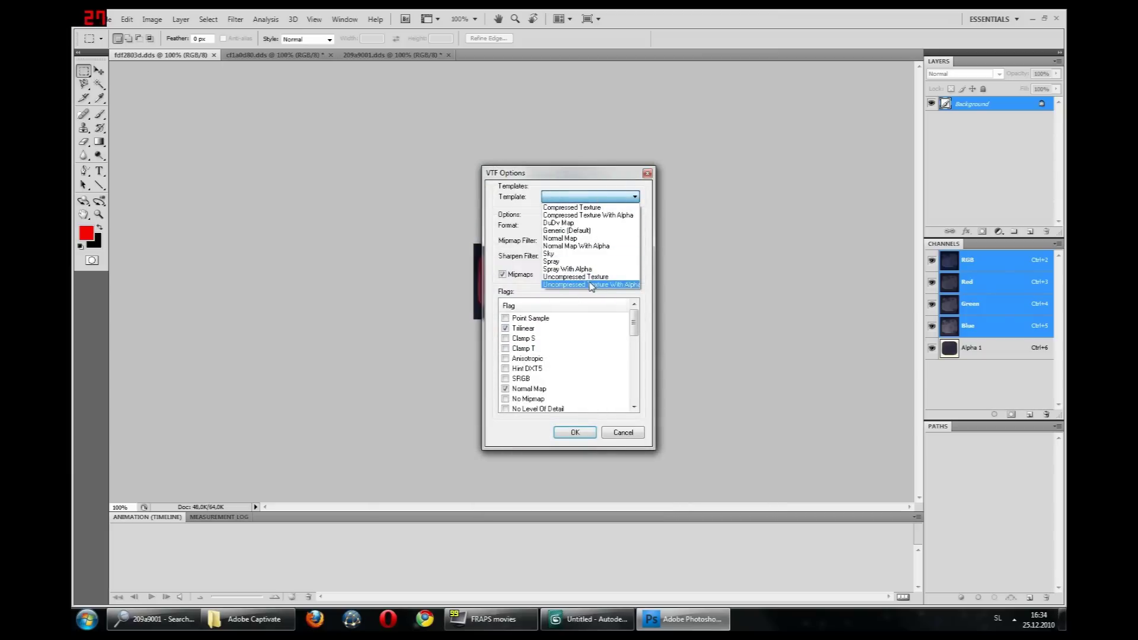
left_click(593, 285)
left_click(574, 432)
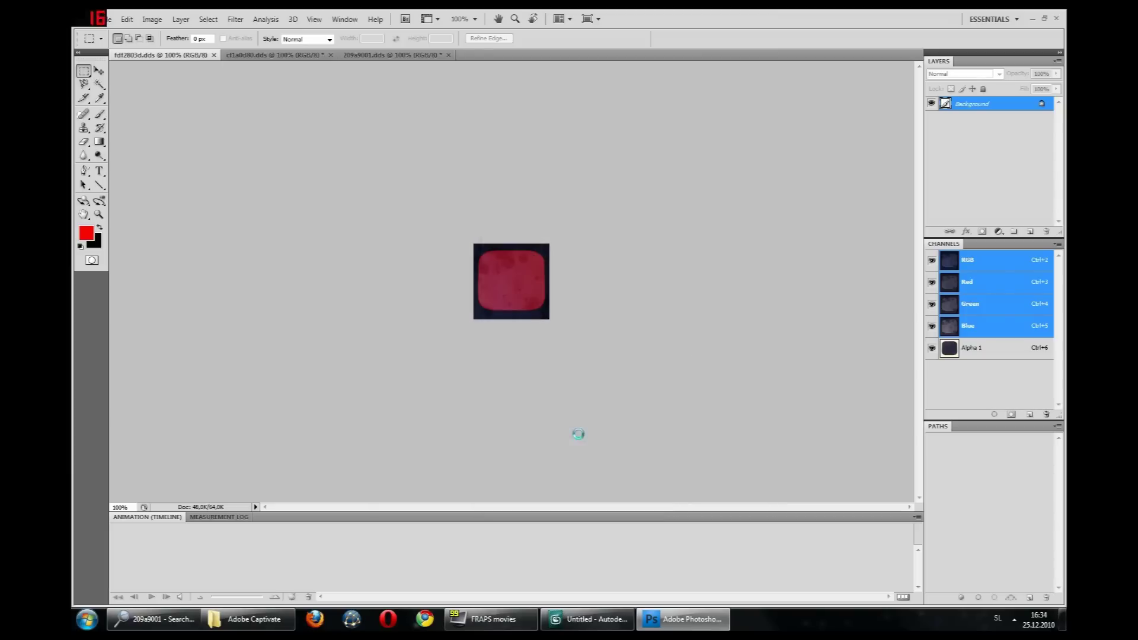
left_click(241, 55)
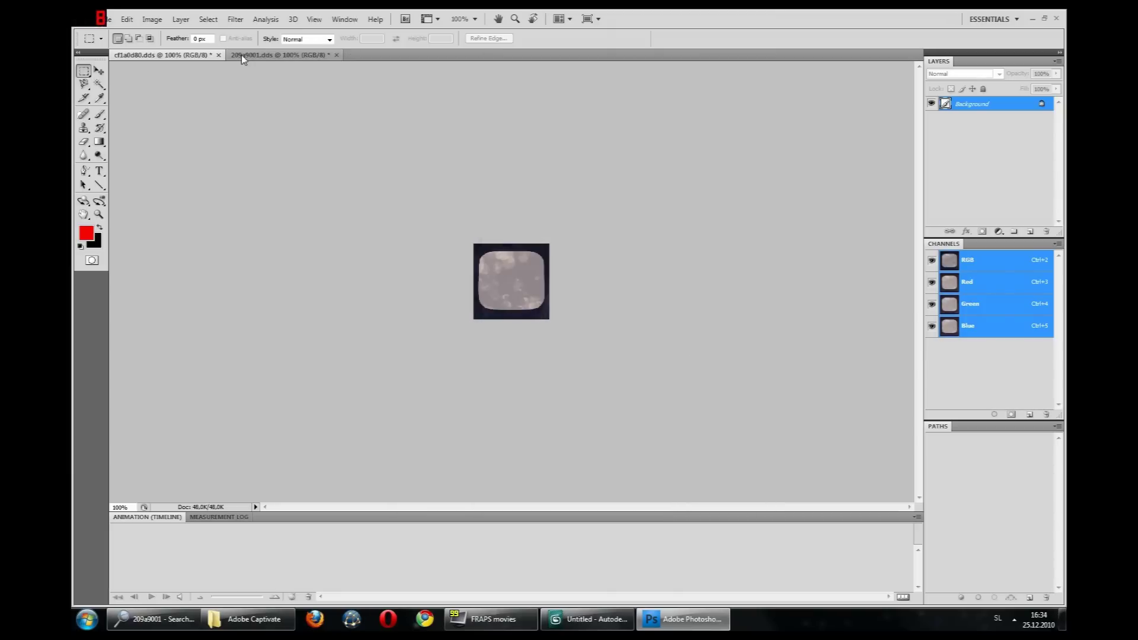
Set up a copy of cf1a0d80.dds on the Desktop in VTF format, named mw2_eotech_lense_phongexponent.vtf
left_click(108, 21)
left_click(122, 178)
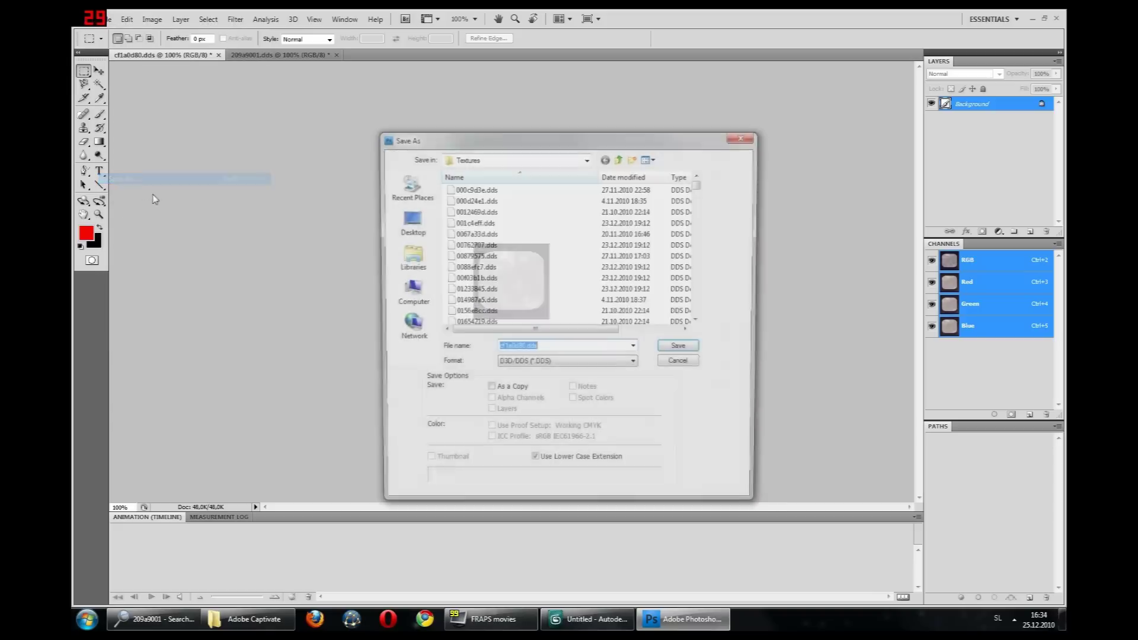
left_click(409, 220)
left_click(593, 364)
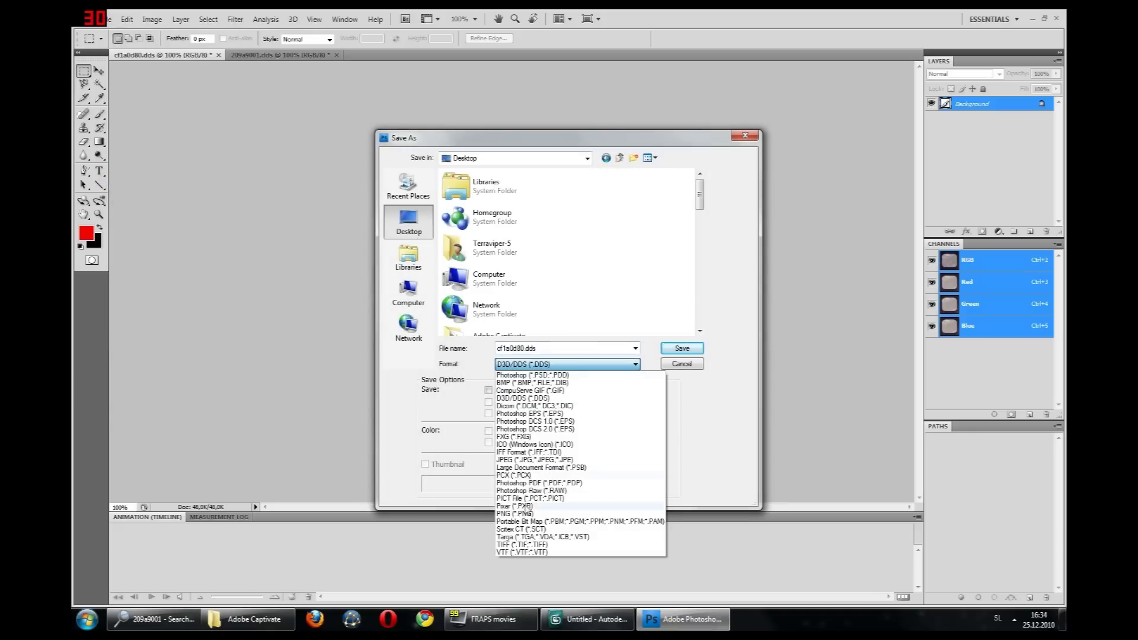
left_click(593, 555)
left_click_drag(700, 191, 700, 312)
scroll(640, 297, "up", 3)
left_click(533, 275)
left_click(551, 348)
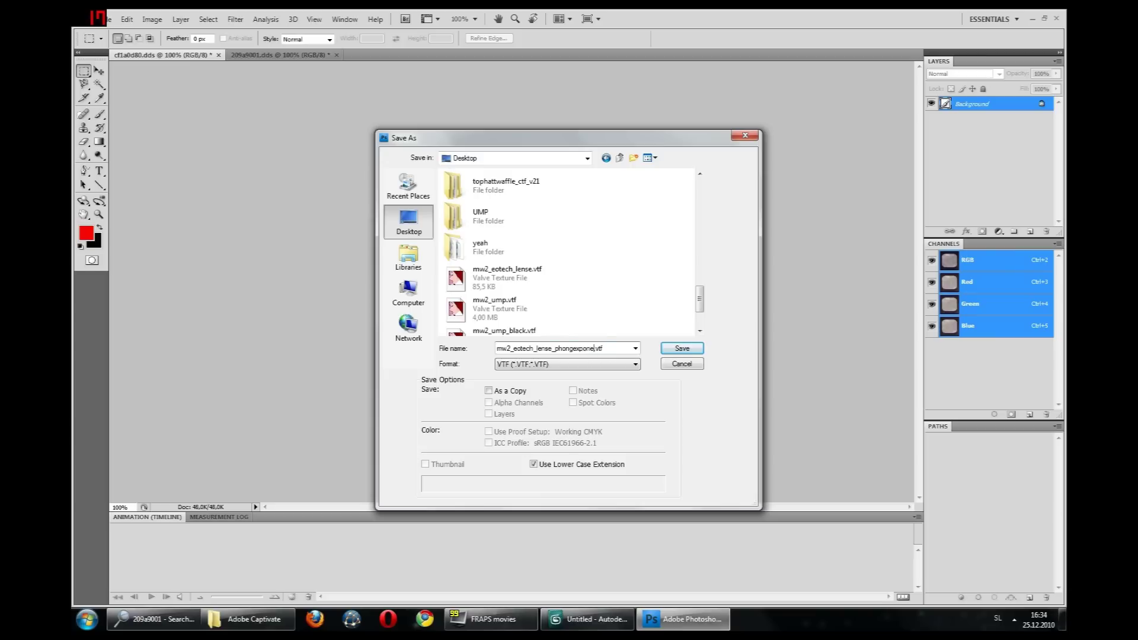
Save mw2_eotech_lense_phongexponent.vtf with the Uncompressed Texture template and close the document
left_click(689, 349)
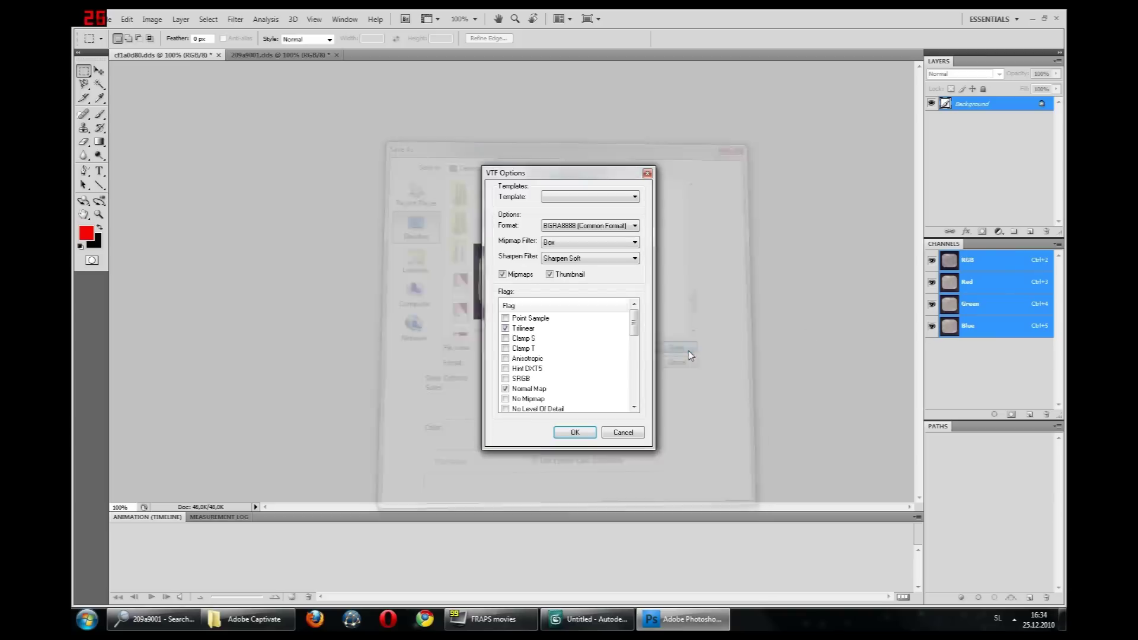
left_click(604, 197)
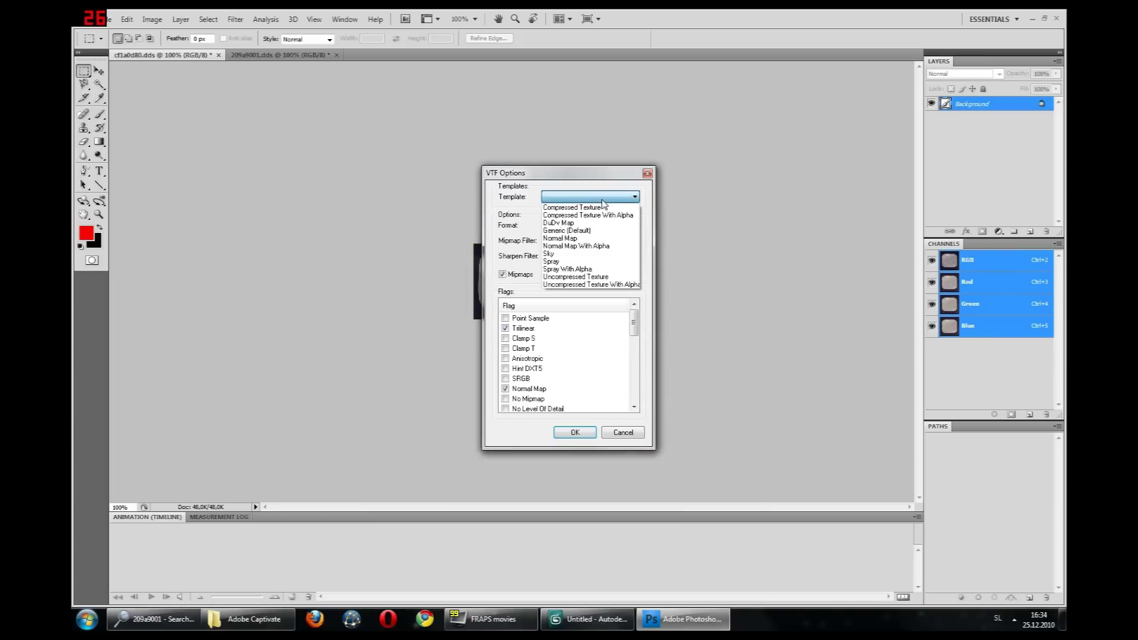
left_click(596, 281)
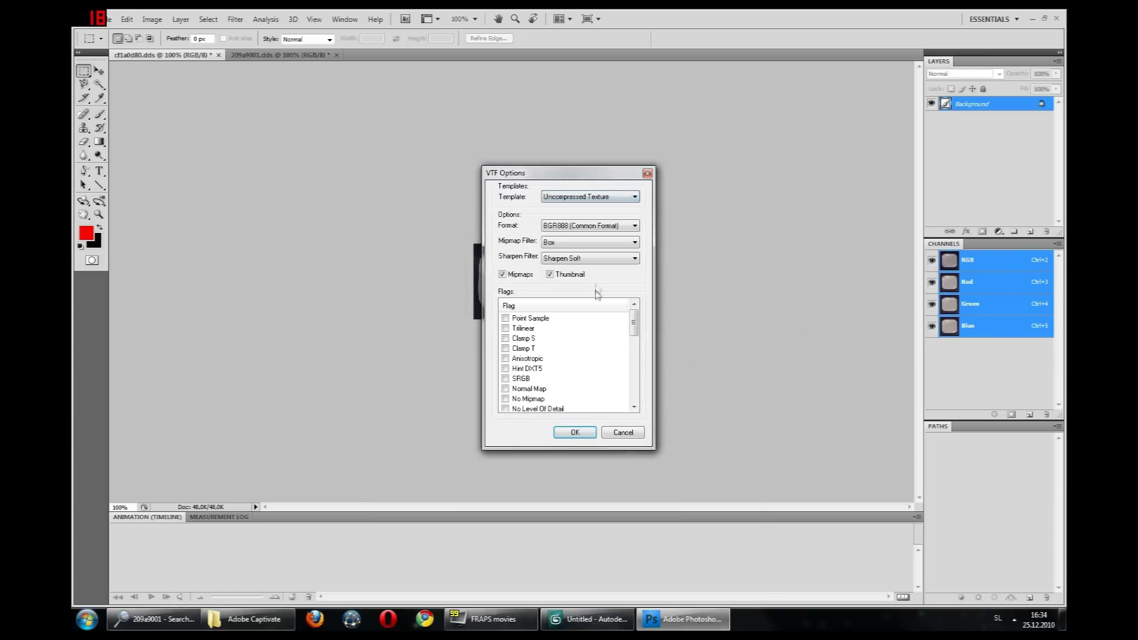
left_click(576, 432)
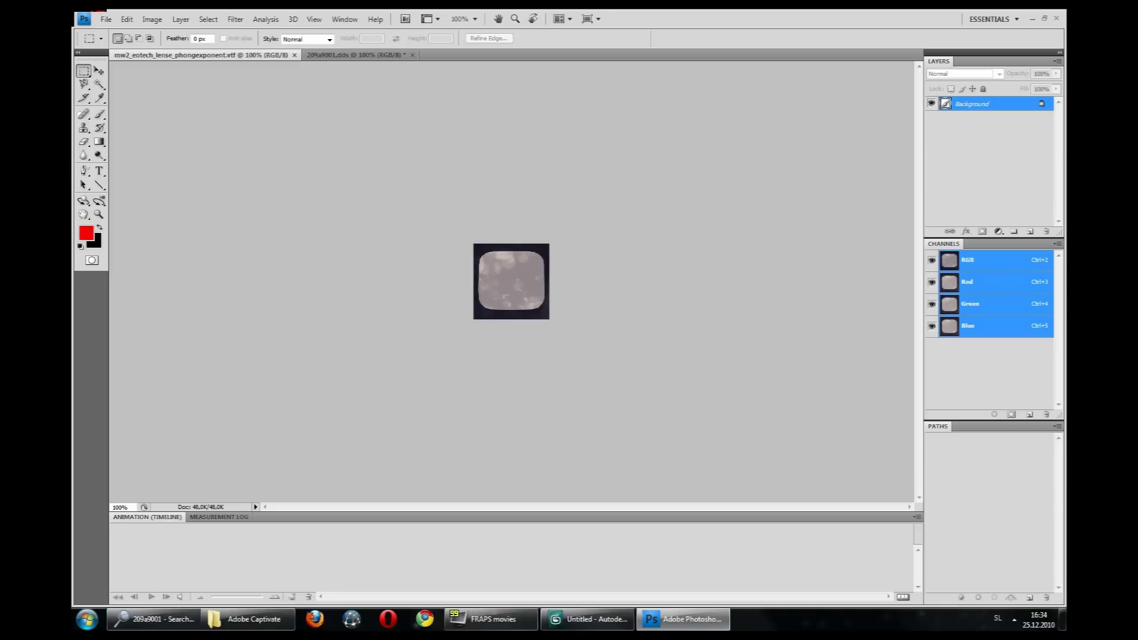
left_click(294, 55)
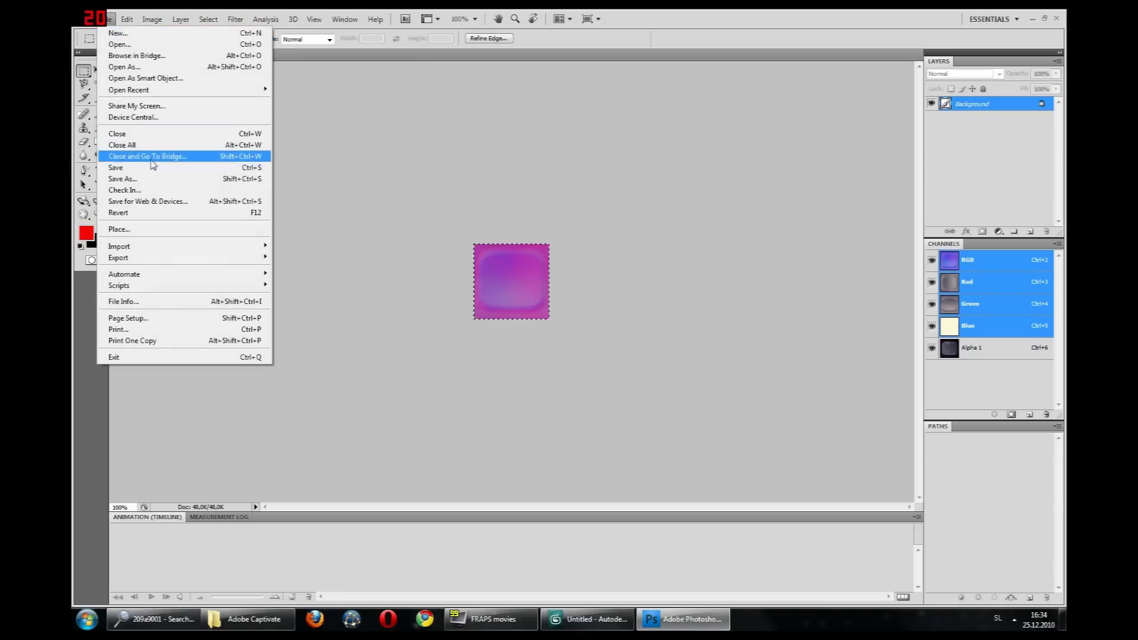
Set up a copy of 209a9001.dds on the Desktop in VTF format, named as the mw2_eotech_lense normal map
left_click(123, 178)
left_click(409, 225)
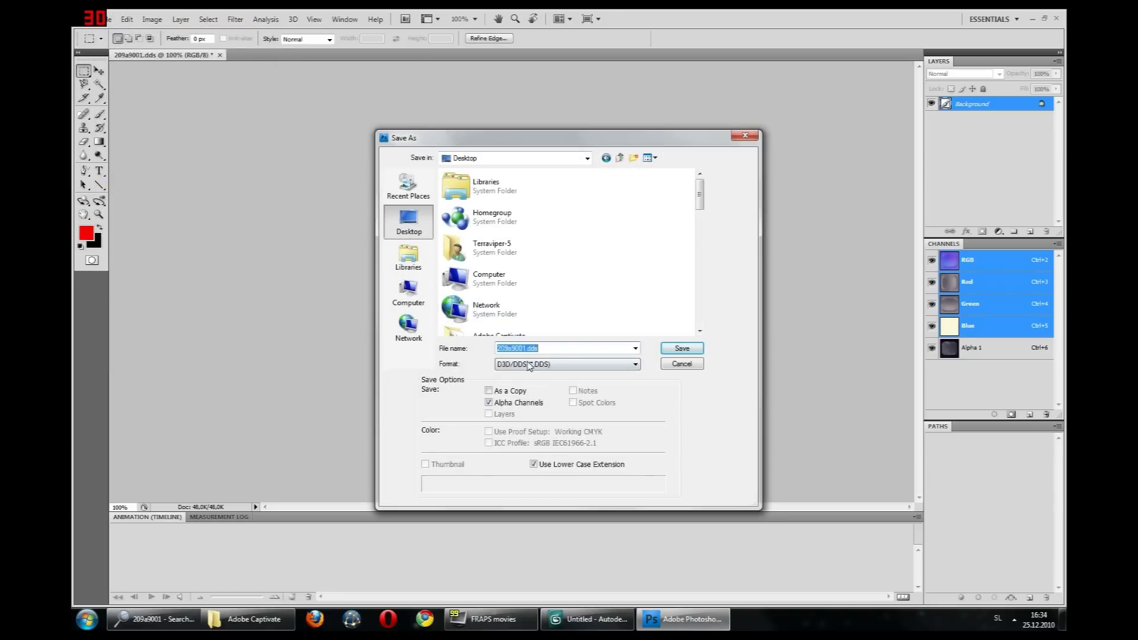
left_click(563, 364)
left_click(515, 552)
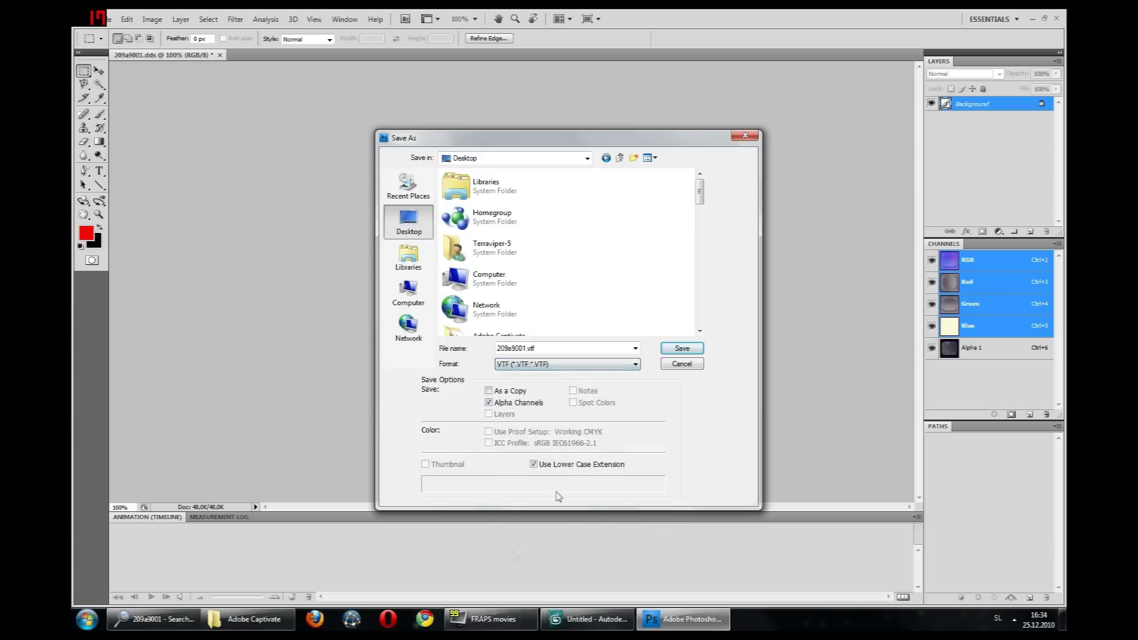
scroll(687, 328, "down", 10)
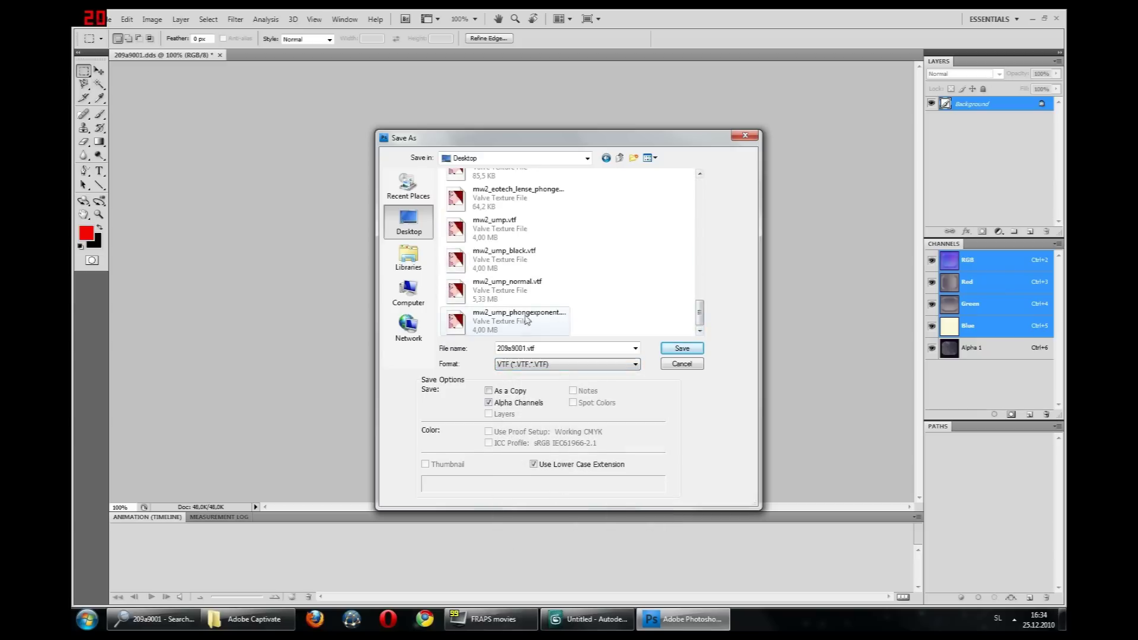
left_click(536, 200)
left_click(600, 347)
left_click(600, 348)
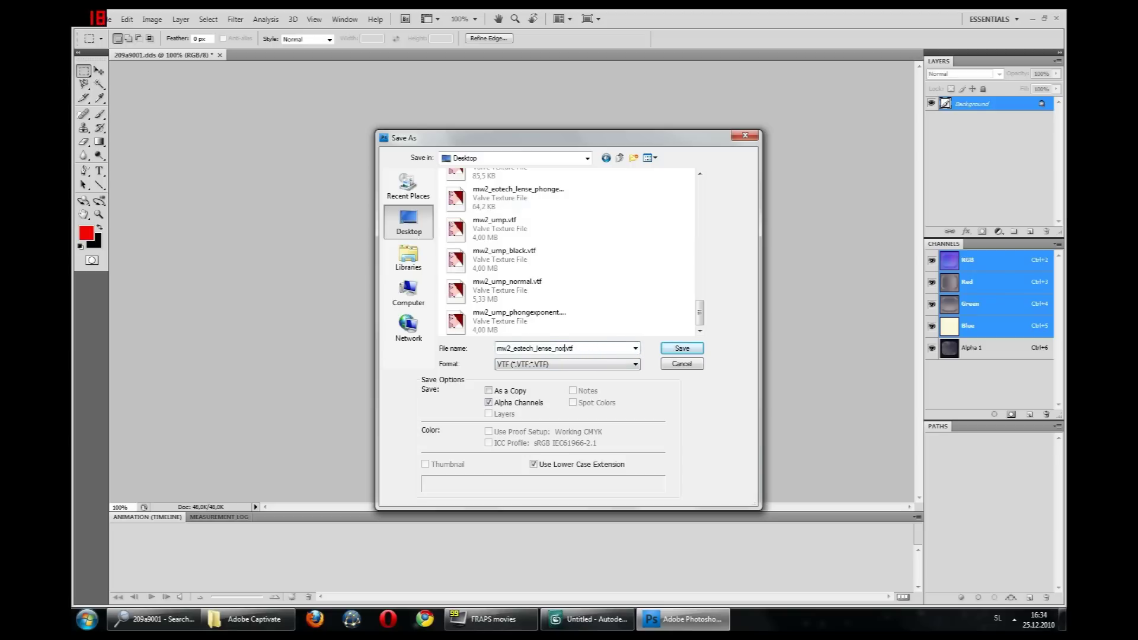
Save the lens normal map with the Normal Map With Alpha template and close the document
left_click(685, 345)
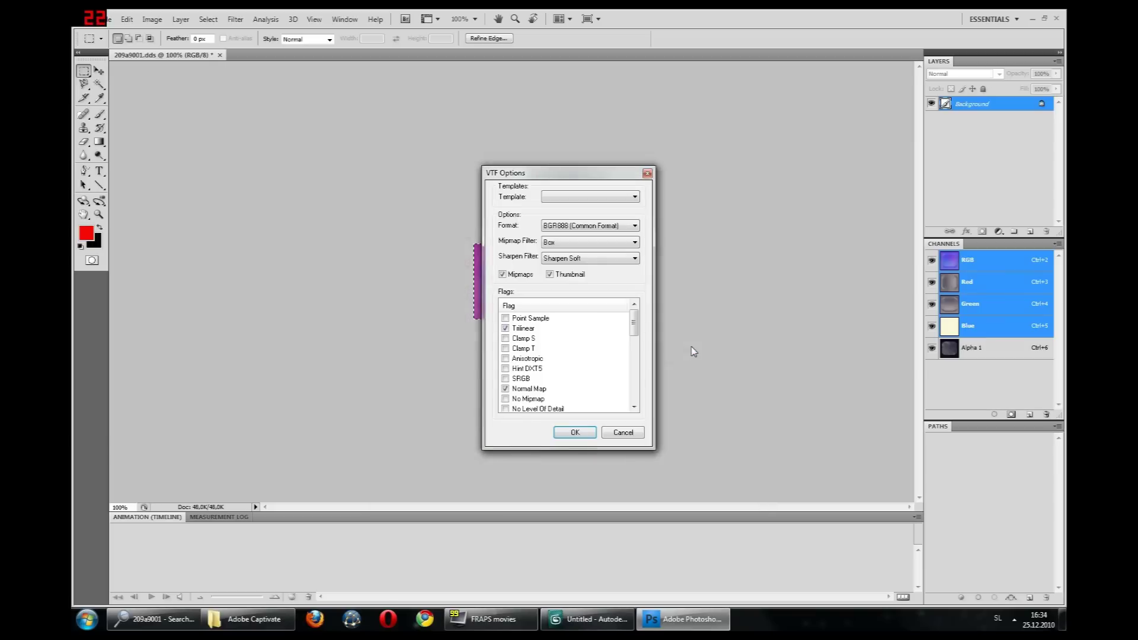
left_click(609, 198)
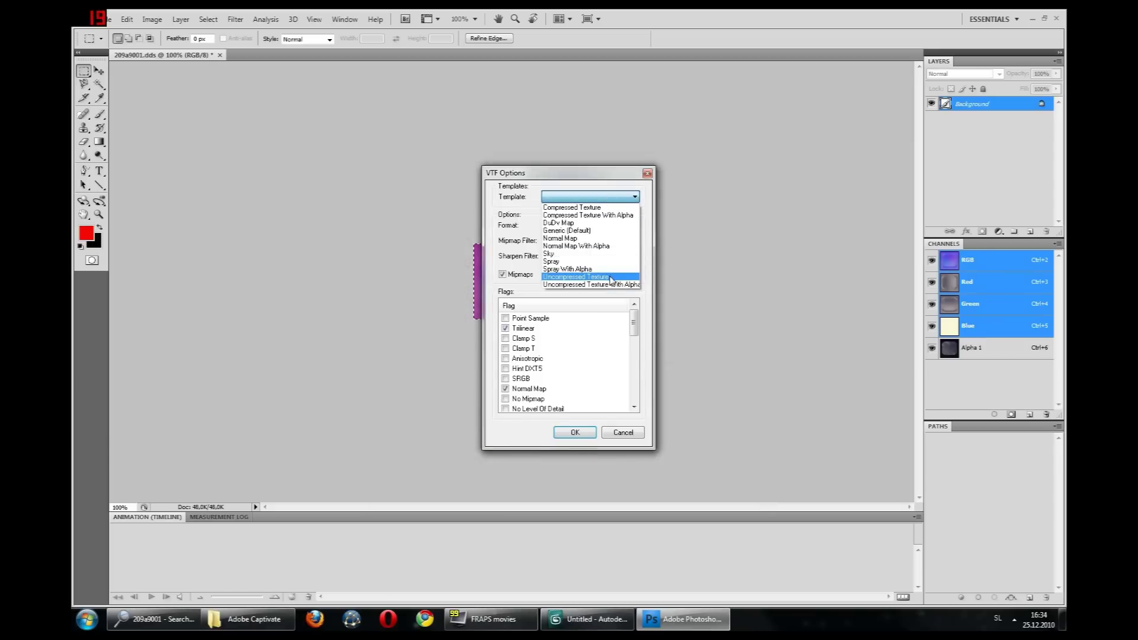
left_click(604, 245)
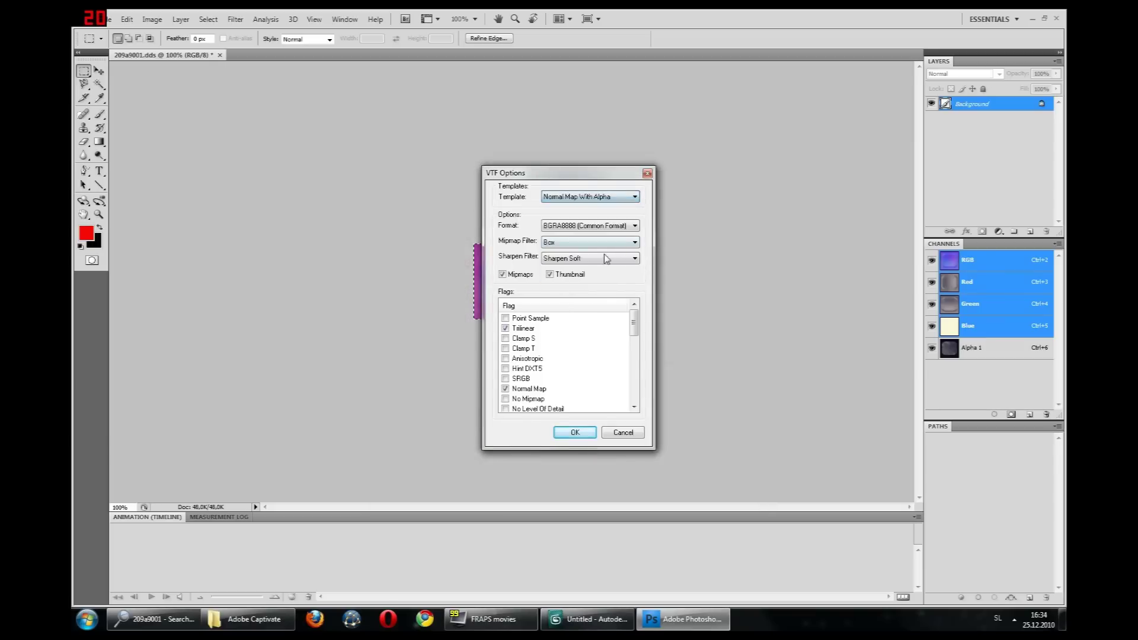
left_click(578, 431)
key("ctrl+w")
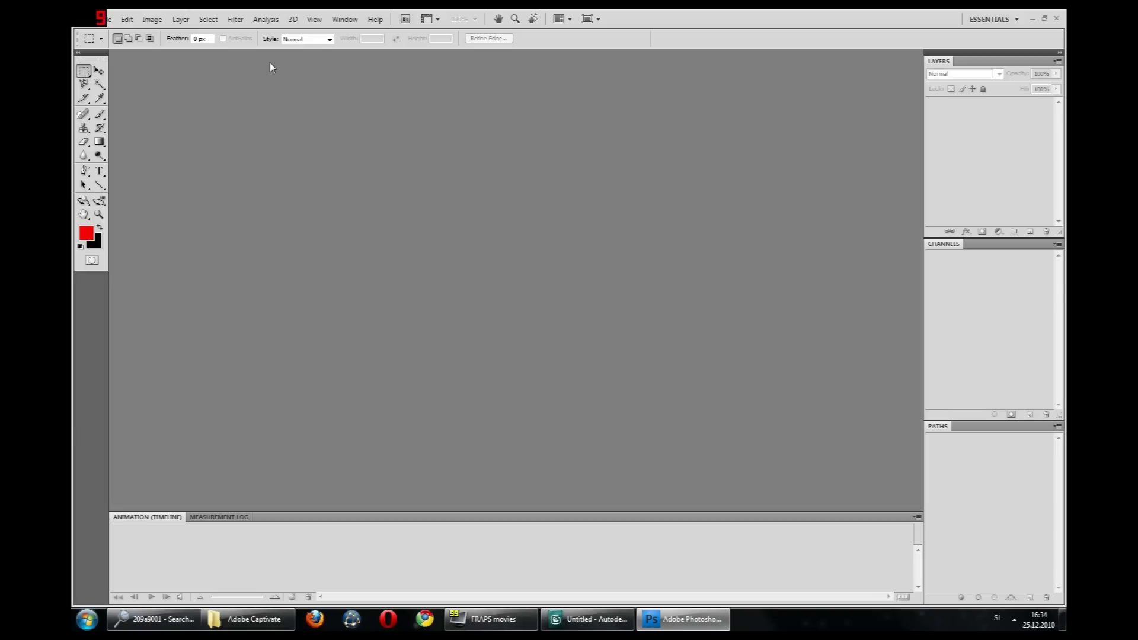
Show the Windows desktop and group mw2_ump_normal.vtf and mw2_eotech_lense.vtf with the other exported VTF files
left_click(683, 618)
left_click(567, 14)
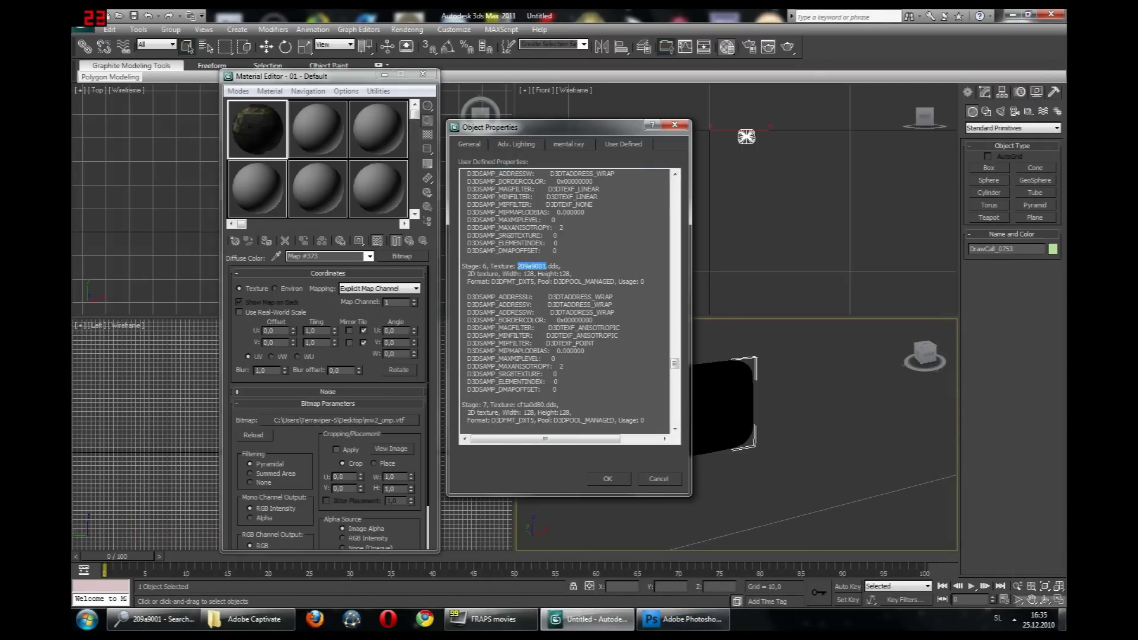
left_click(1062, 620)
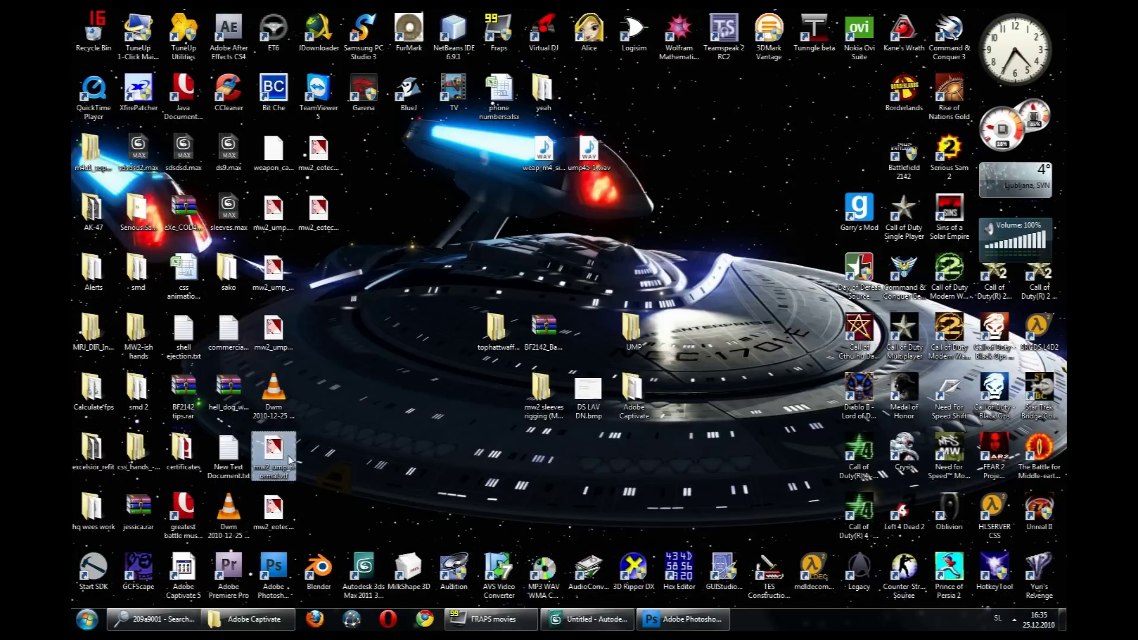
left_click_drag(290, 459, 320, 276)
left_click_drag(274, 509, 320, 331)
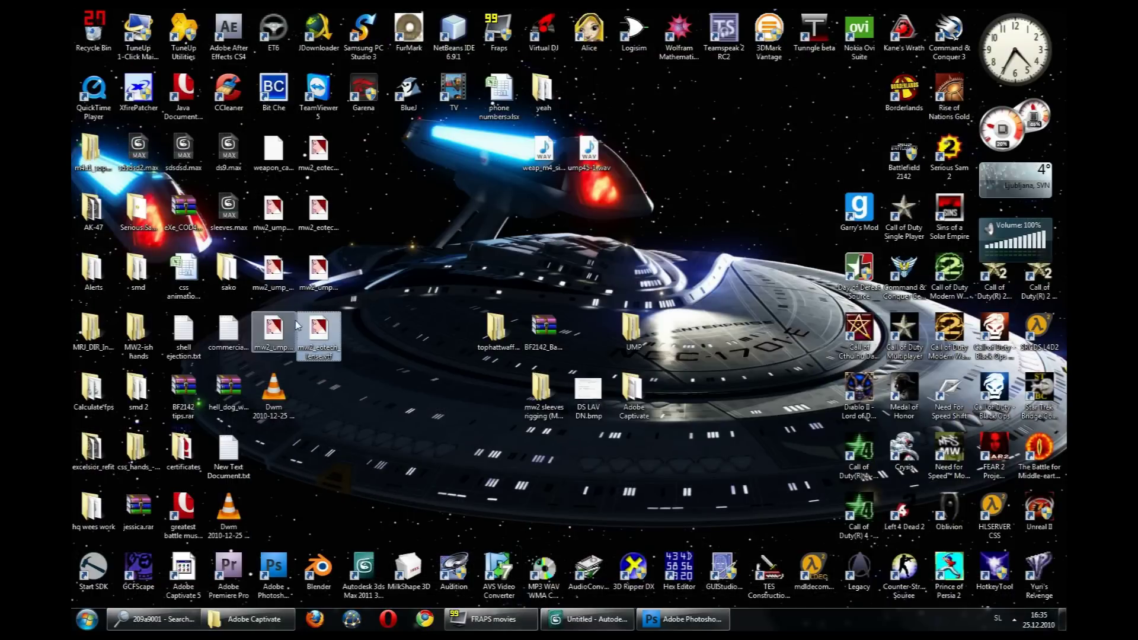
Look over the exported VTF files on the desktop and open mw2_eotech_lense.vtf in Photoshop
left_click(293, 325)
left_click(290, 279)
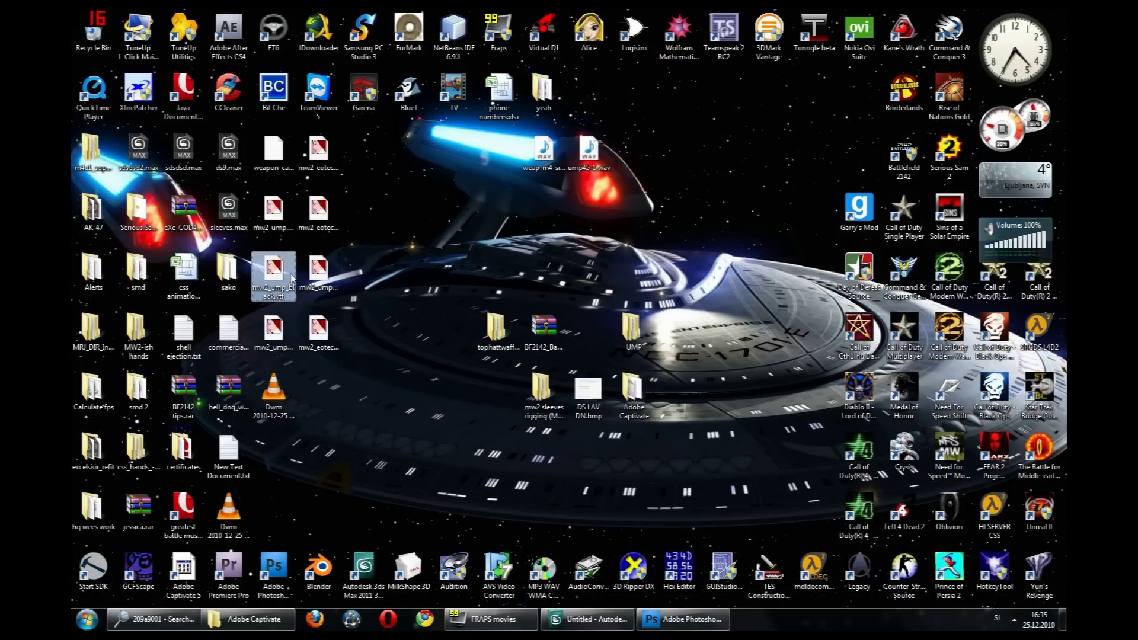
left_click(314, 222)
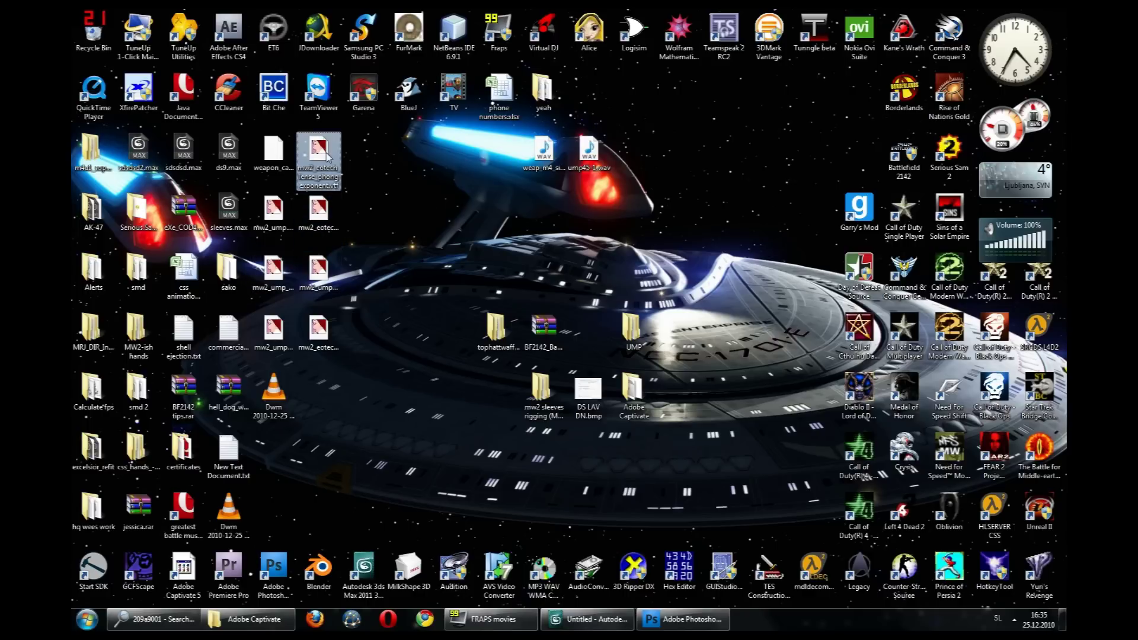
left_click(320, 281)
left_click(327, 334)
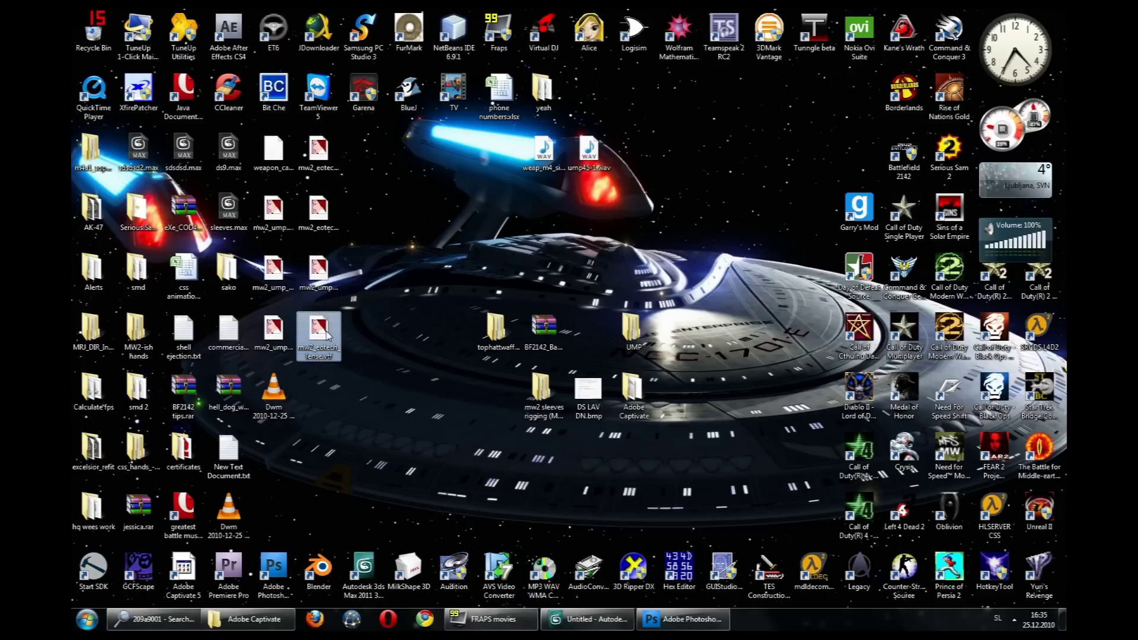
right_click(330, 334)
mouse_move(386, 92)
left_click(550, 75)
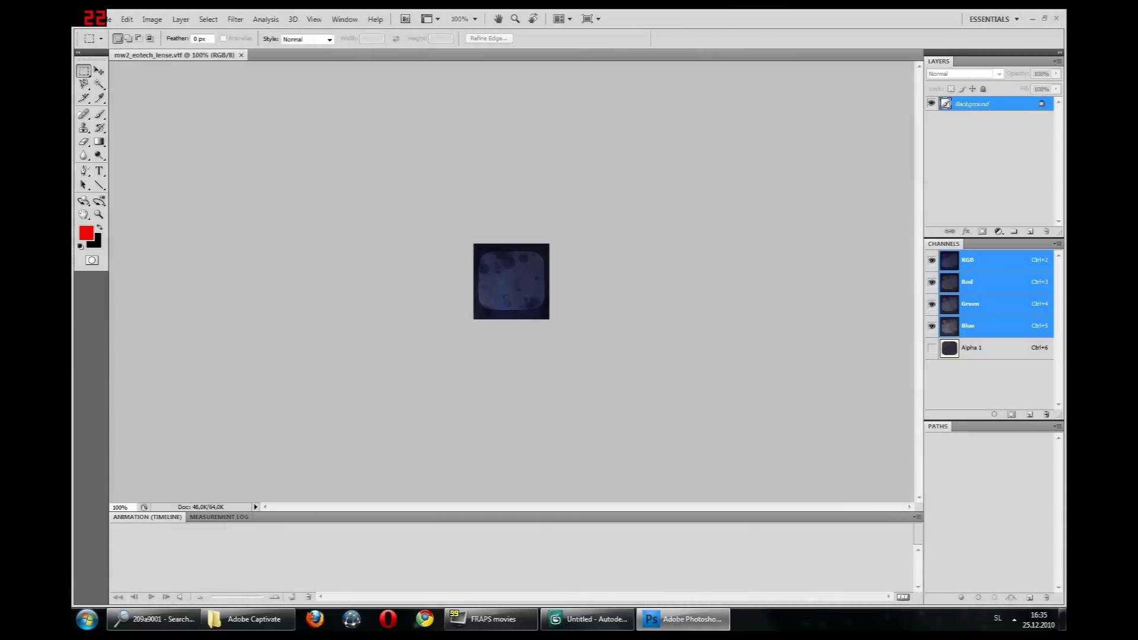
Copy the whole Alpha 1 channel of mw2_eotech_lense.vtf and paste it over the RGB image as a new layer
left_click(973, 348)
key("ctrl+a")
key("ctrl+c")
left_click(994, 264)
key("ctrl+v")
Delete the Alpha 1 channel of mw2_eotech_lense.vtf and flatten the pasted layer into the background
left_click(974, 348)
right_click(939, 350)
left_click(975, 374)
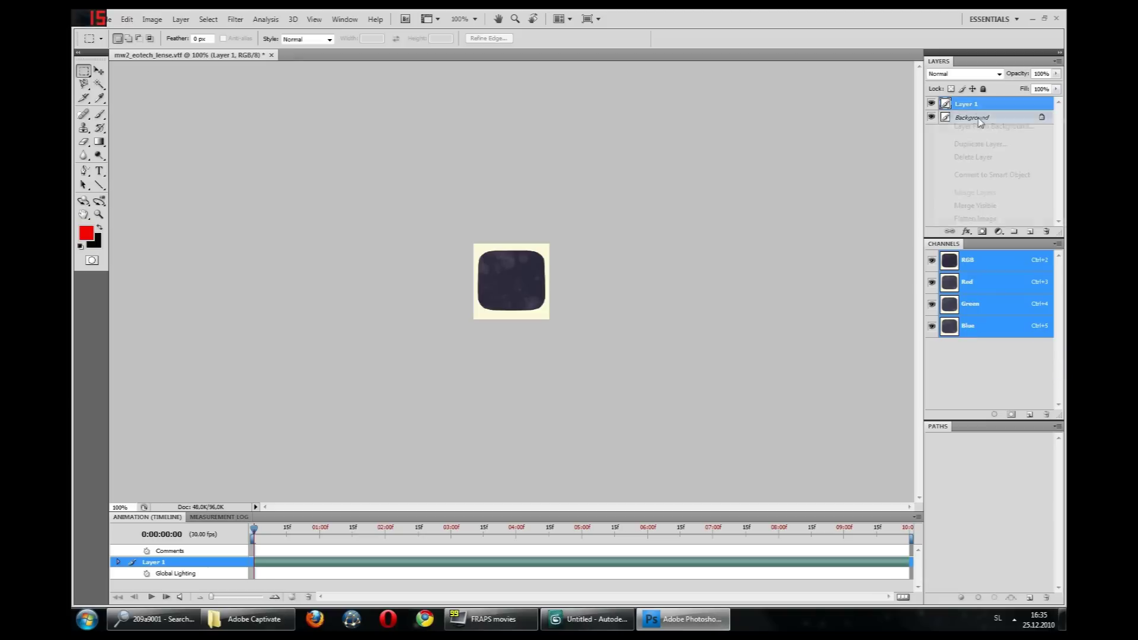
right_click(980, 114)
left_click(974, 219)
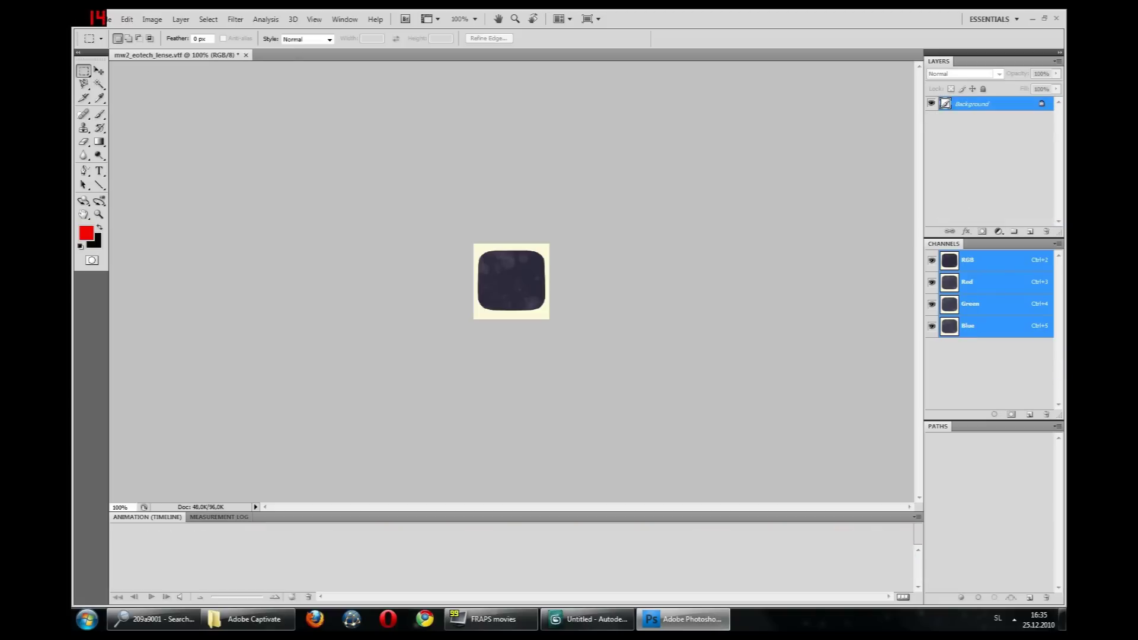
Save the flattened lens image to the desktop in BMP format as mw2_eotech_lense.bmp
left_click(105, 19)
left_click(172, 179)
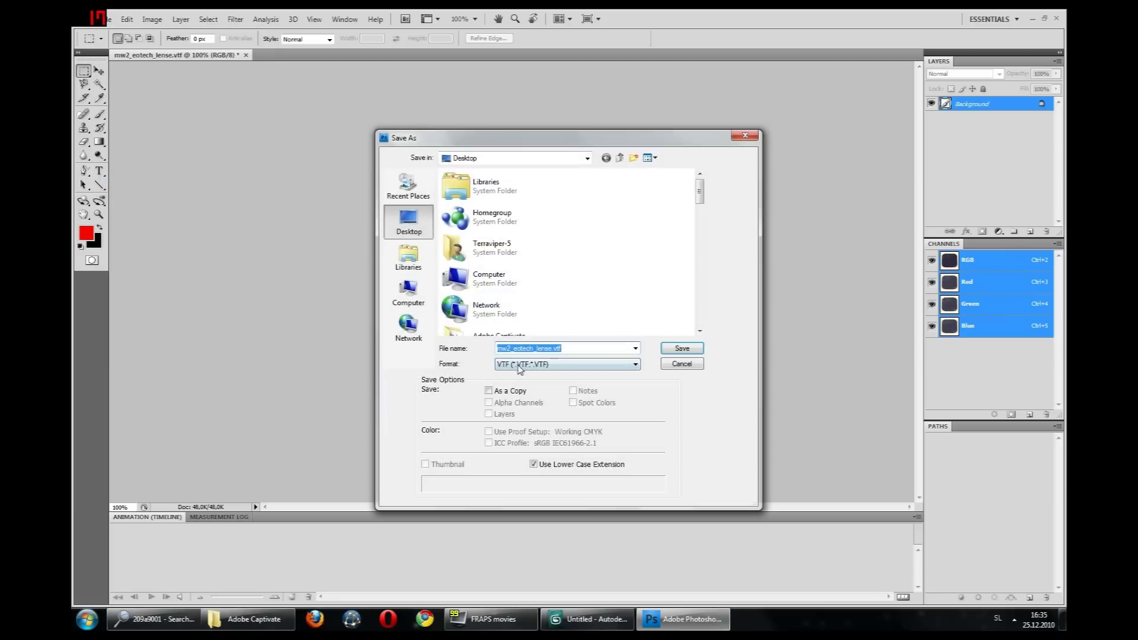
left_click(567, 364)
left_click(533, 372)
left_click(634, 364)
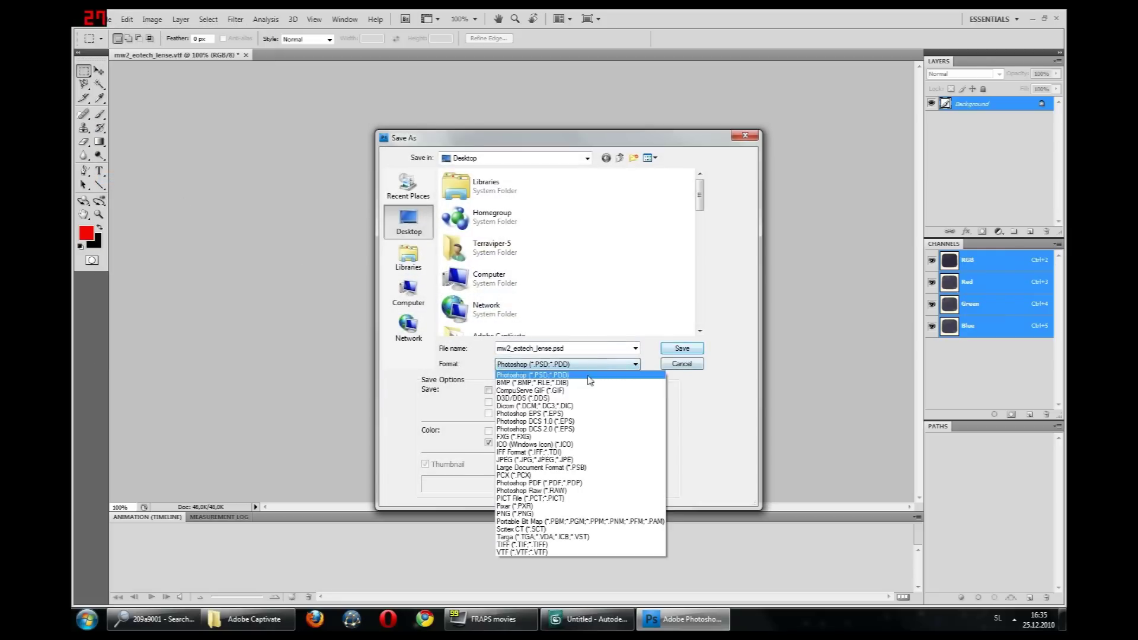
left_click(533, 382)
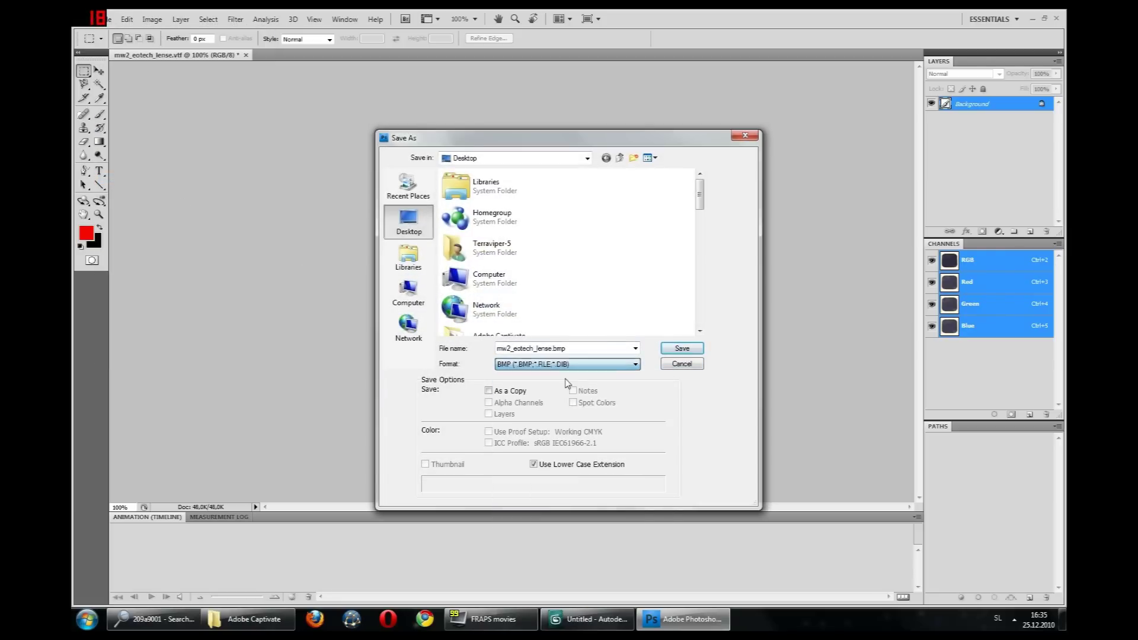
left_click(682, 349)
left_click(614, 248)
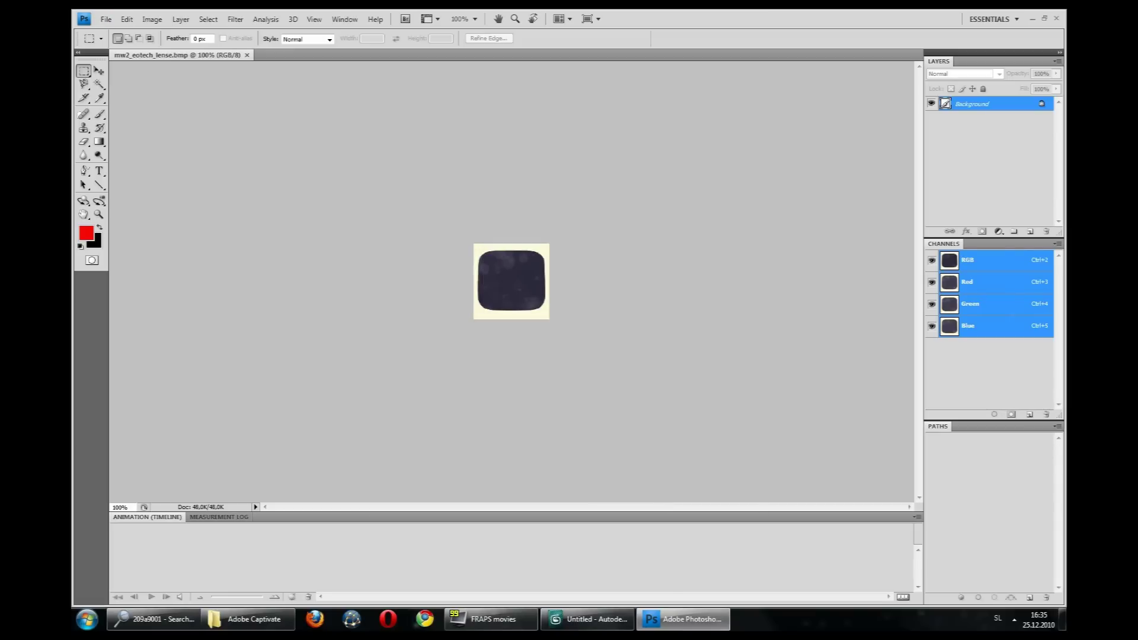
Close the lens image, show the Windows desktop, and place mw2_eotech_lense.bmp directly below the exported EOTech VTF files
left_click(246, 55)
left_click(683, 619)
left_click(587, 618)
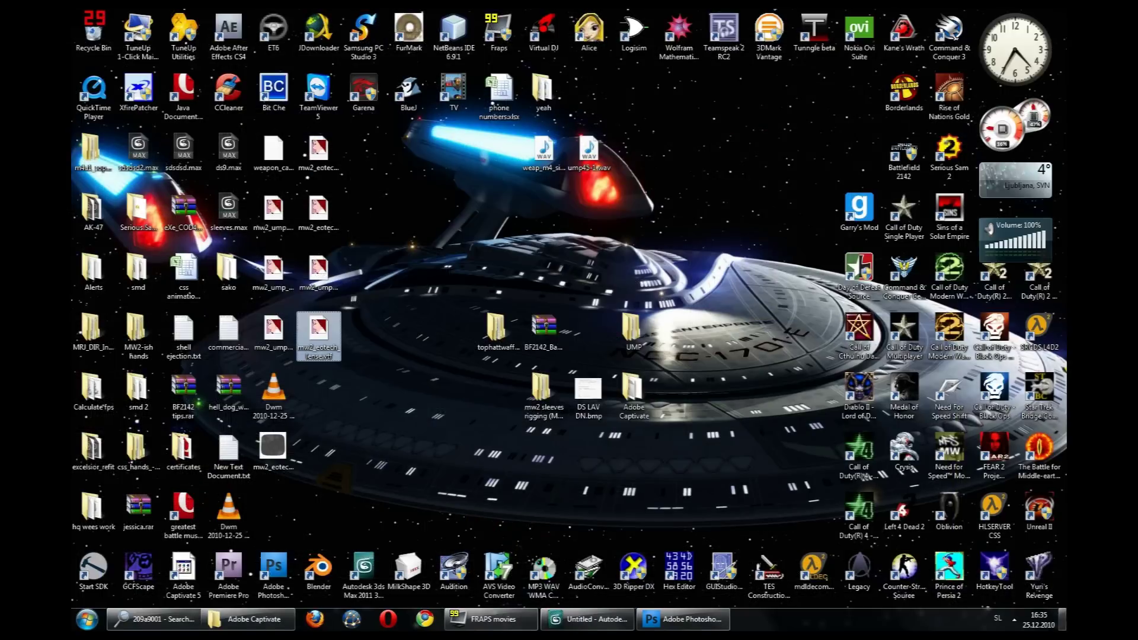
left_click_drag(272, 447, 331, 421)
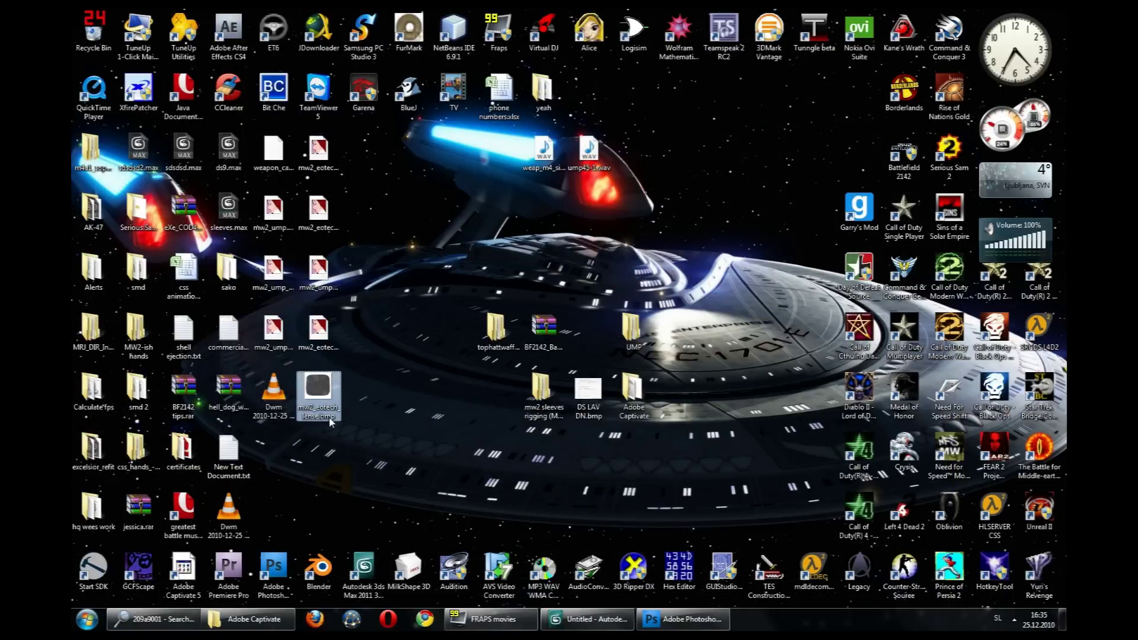
Rename the lens BMP file on the desktop as mw2_eotech_opacity.bmp
left_click(318, 415)
key("Right")
key("BackSpace")
key("BackSpace")
key("BackSpace")
key("BackSpace")
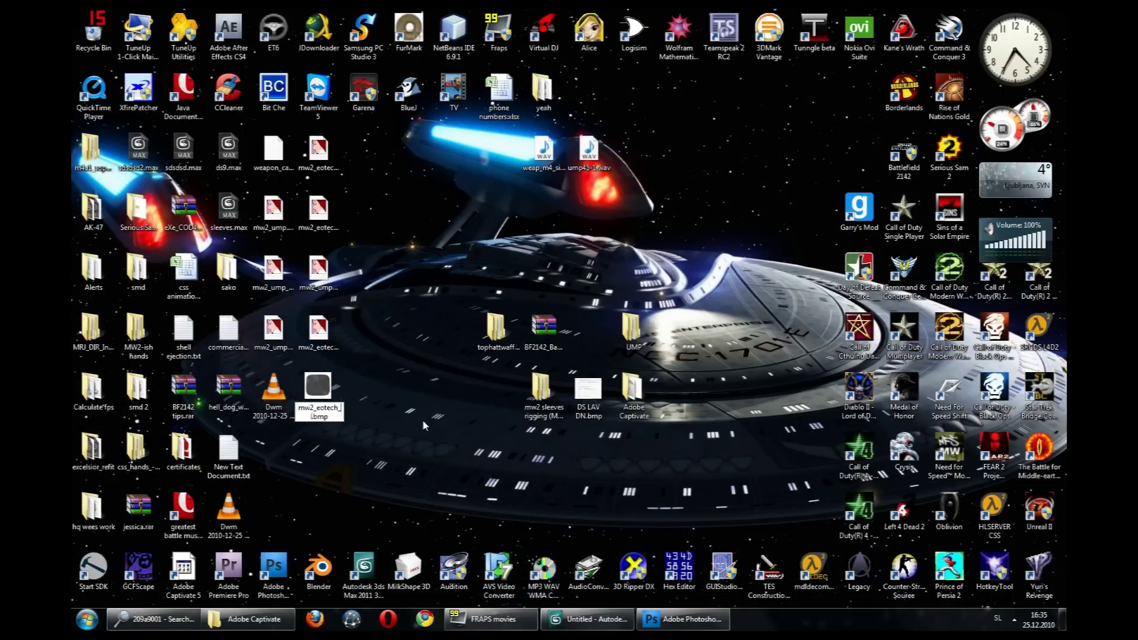
type("opacity")
key("Return")
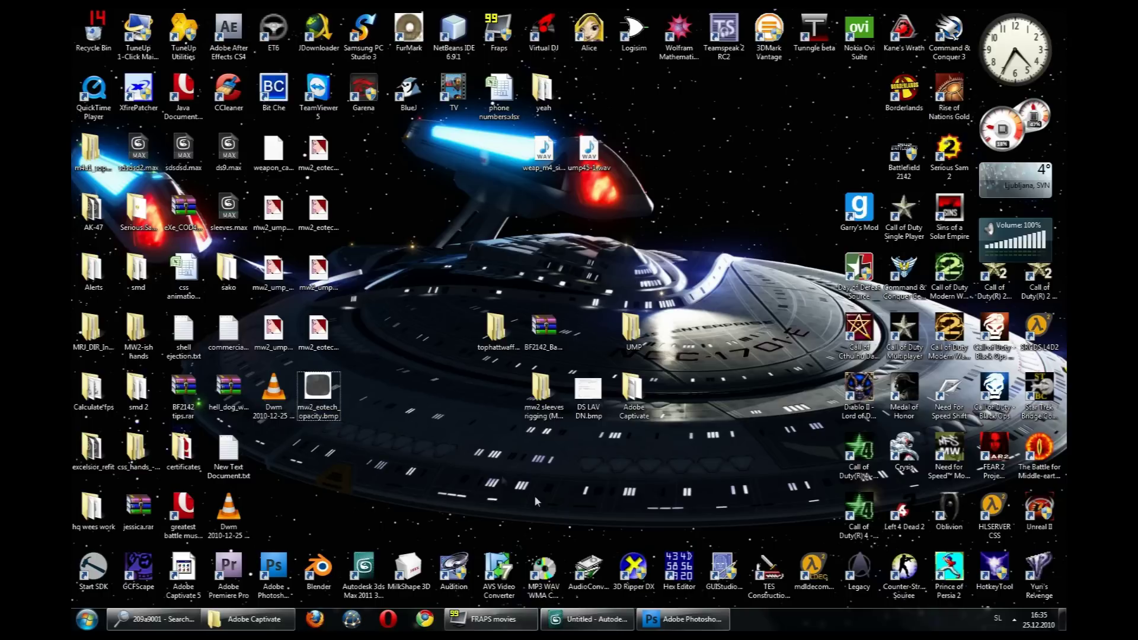
Switch to 3ds Max and load mw2_eotech_opacity.bmp from the desktop as the Opacity bitmap of the 02 - Default material
left_click(616, 619)
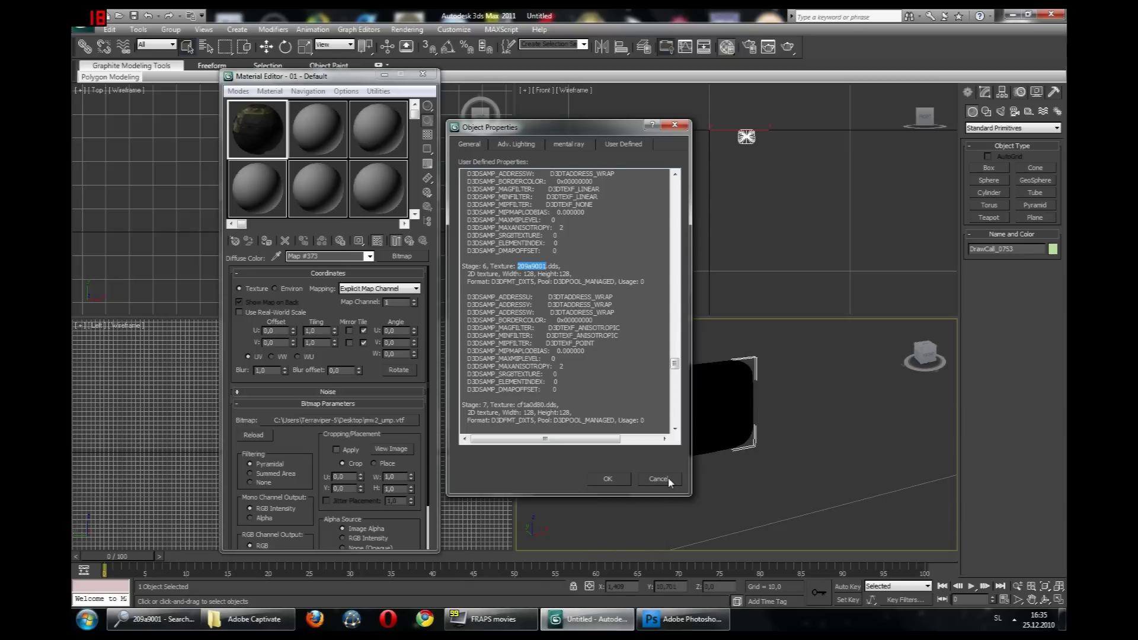
left_click(658, 479)
left_click(332, 155)
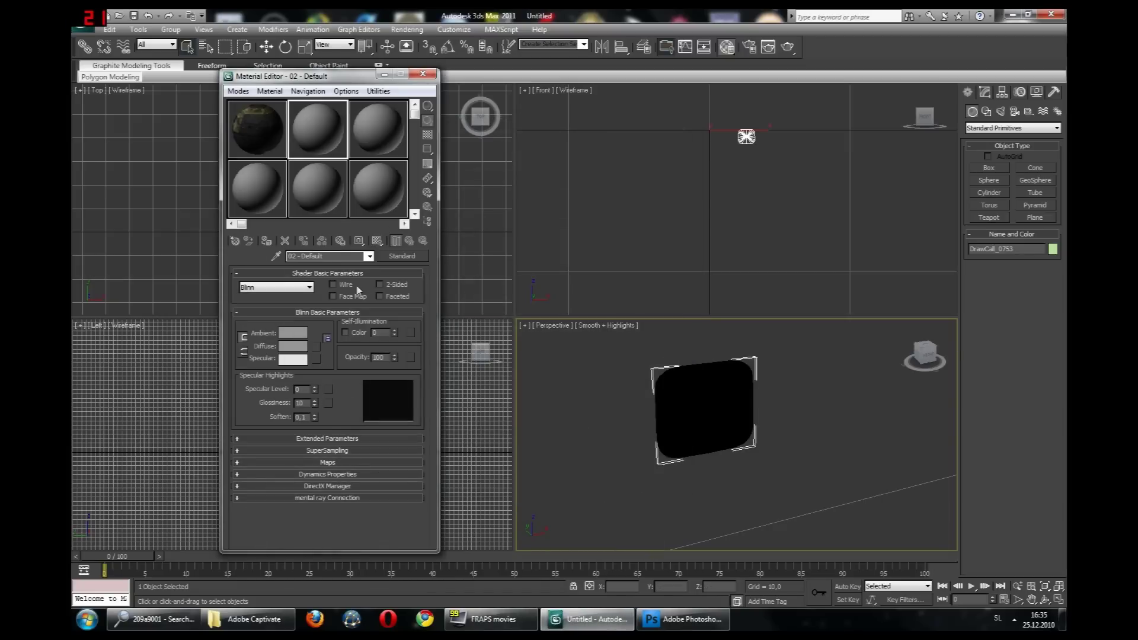
left_click(328, 463)
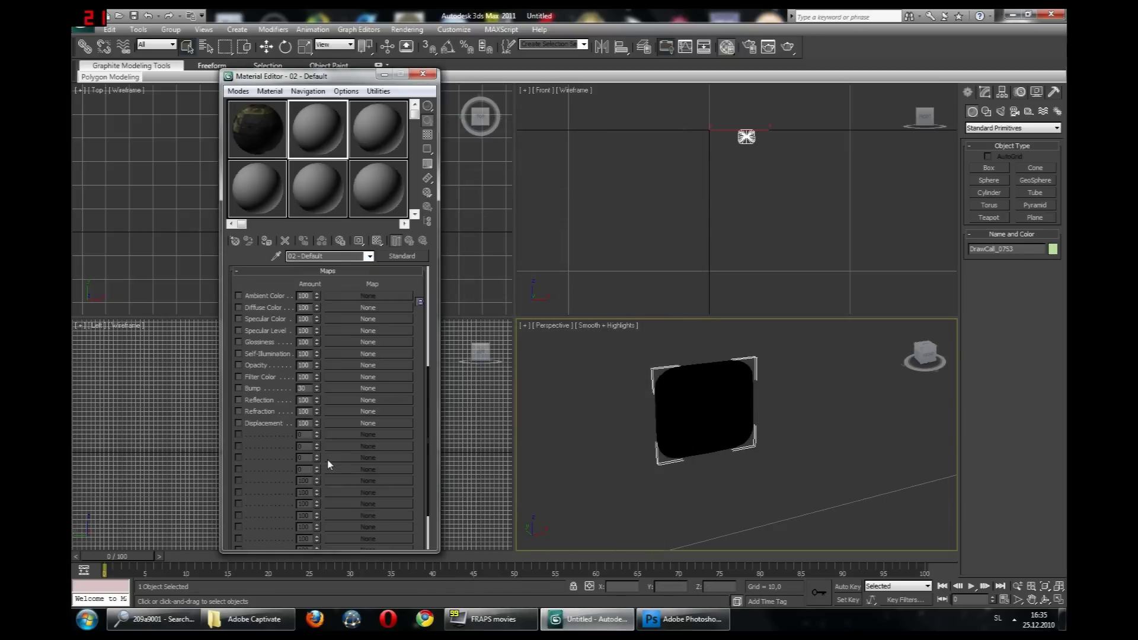
left_click(343, 367)
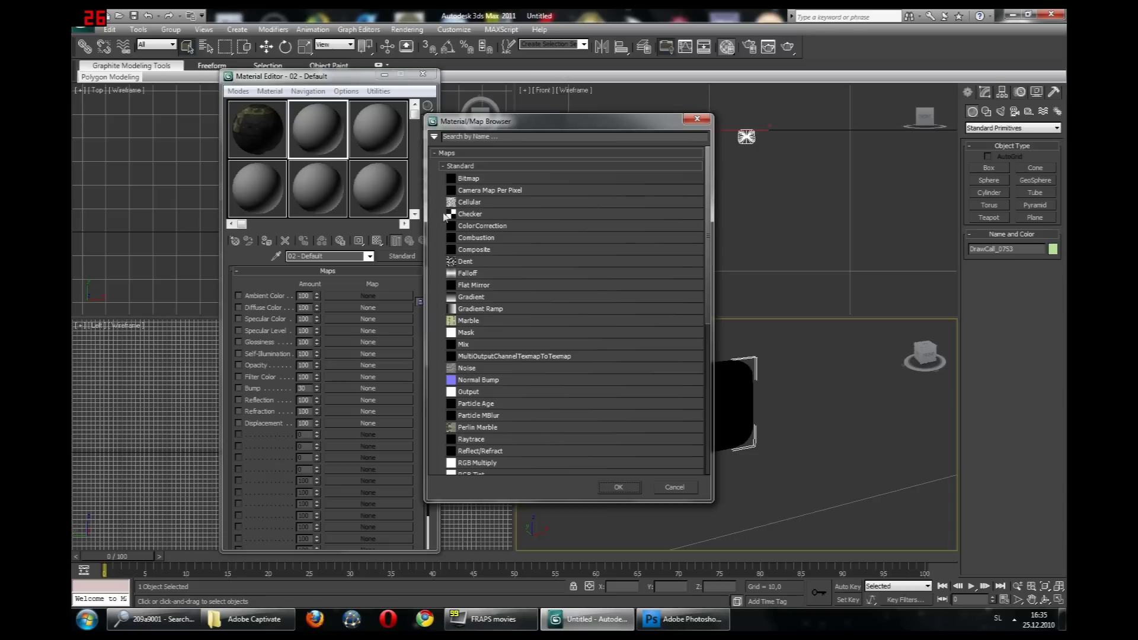
double_click(468, 179)
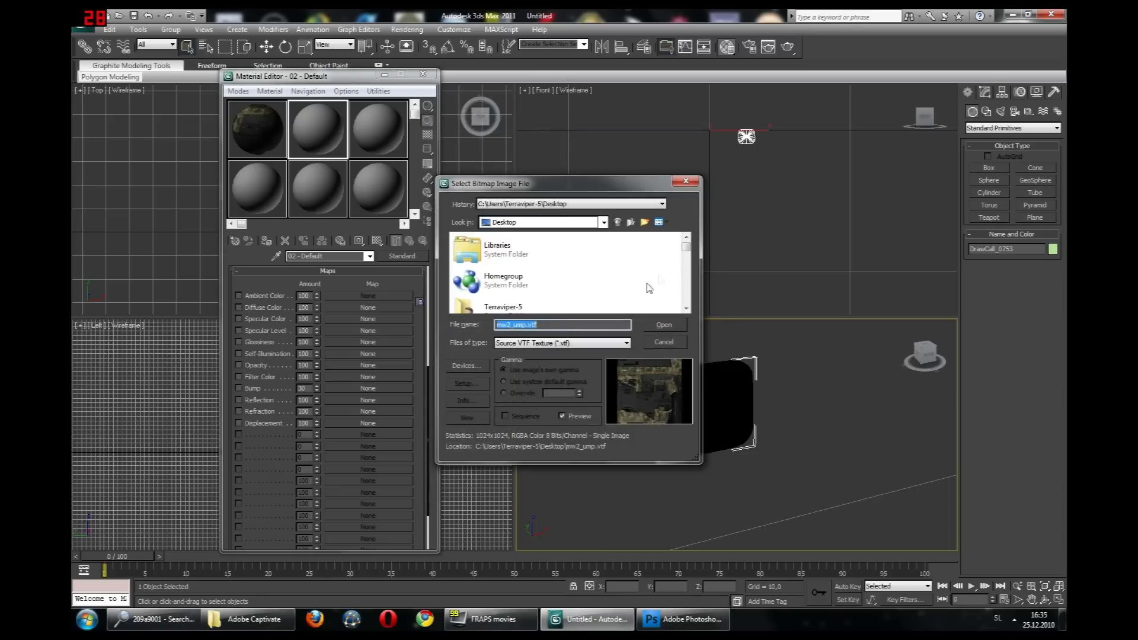
left_click_drag(686, 248, 640, 291)
left_click(568, 342)
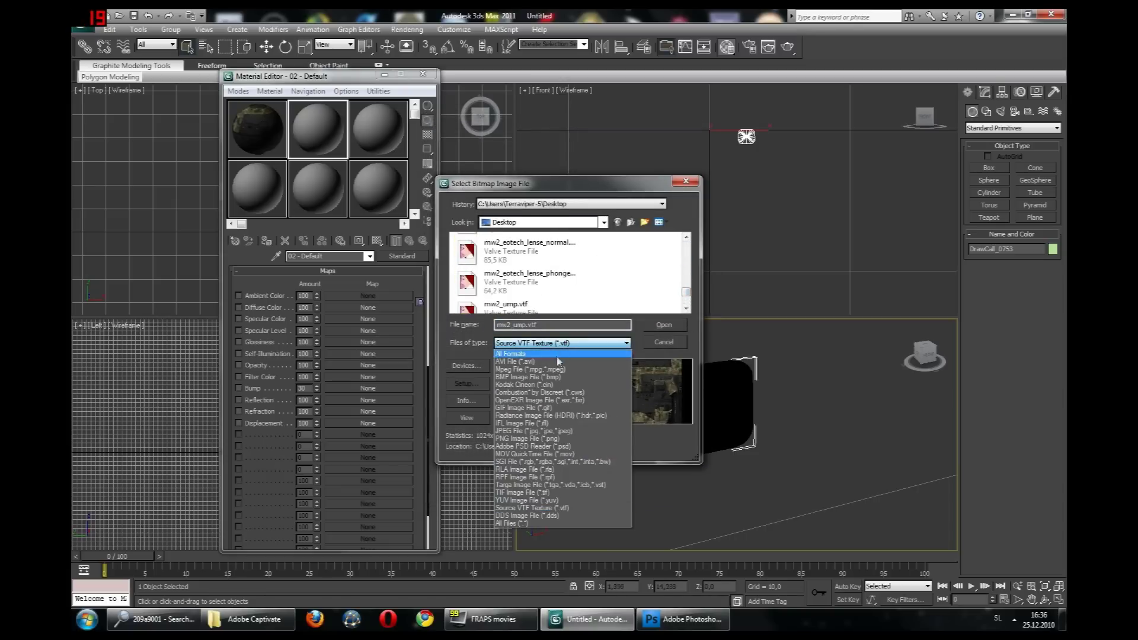
left_click(557, 377)
double_click(565, 306)
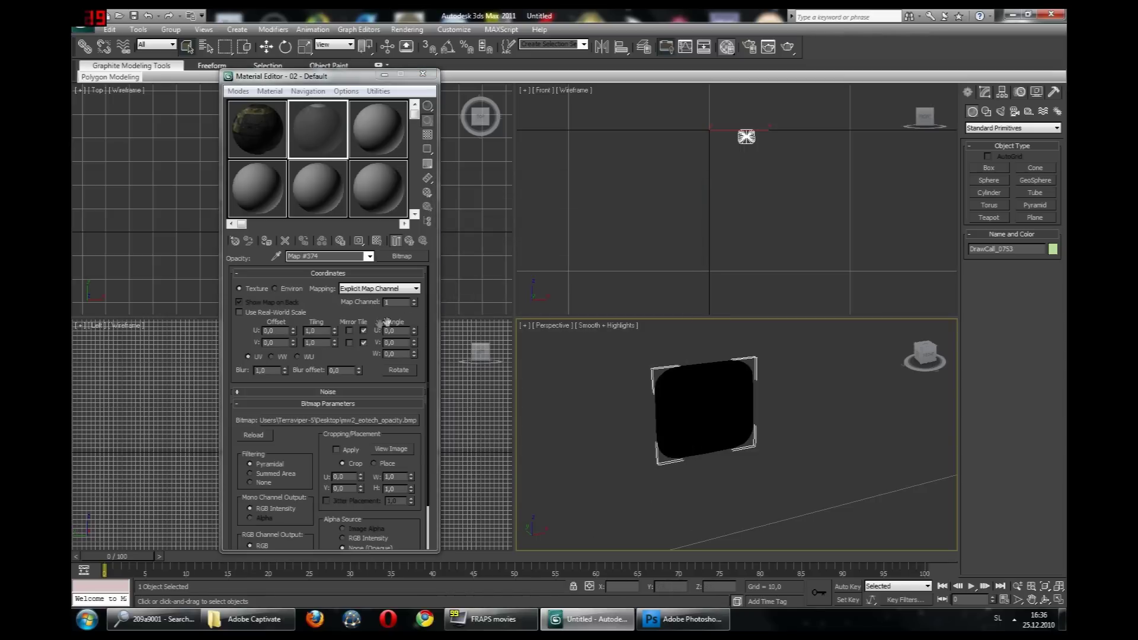
Return to the 02 - Default material's maps and load mw2_eotech_lense.vtf from the desktop as its Diffuse Color bitmap
left_click(369, 256)
left_click(332, 266)
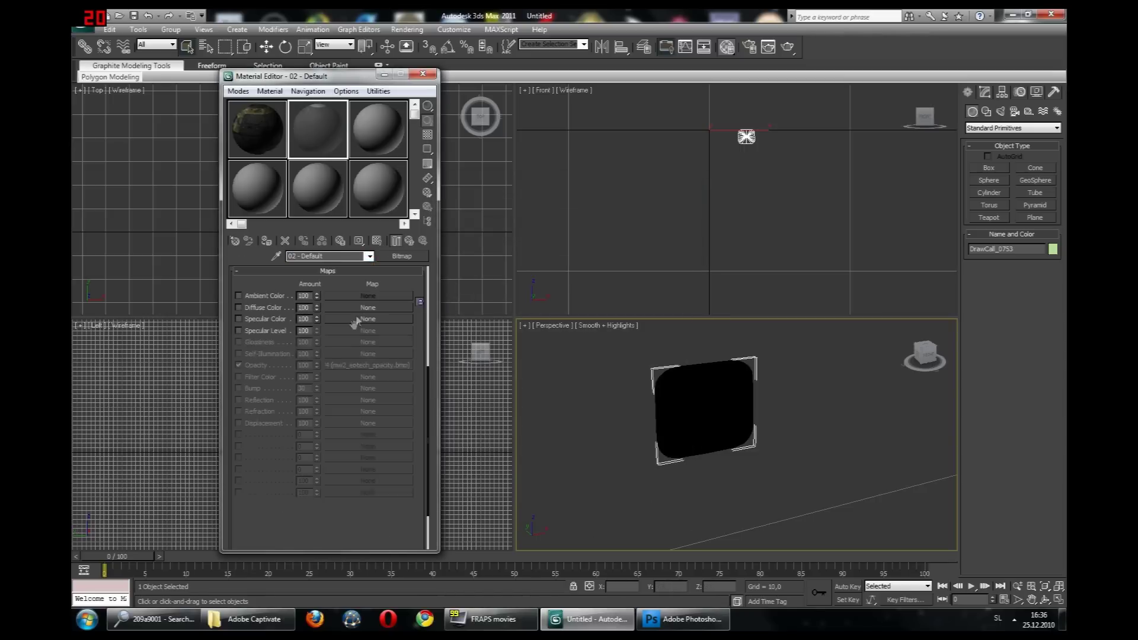
left_click(335, 308)
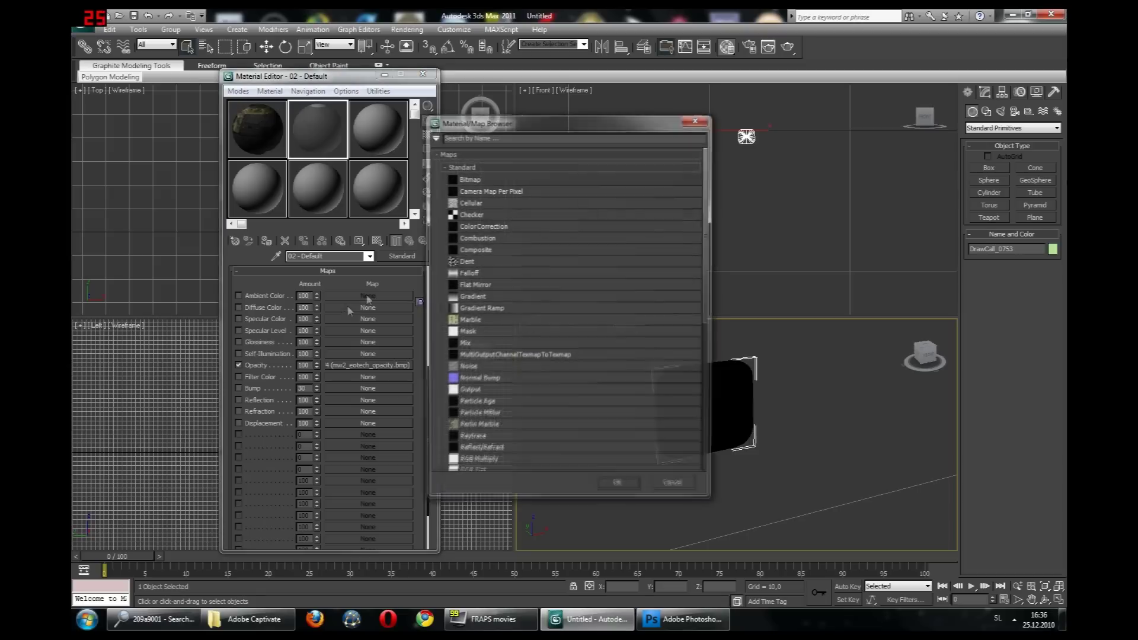
double_click(471, 179)
left_click(549, 343)
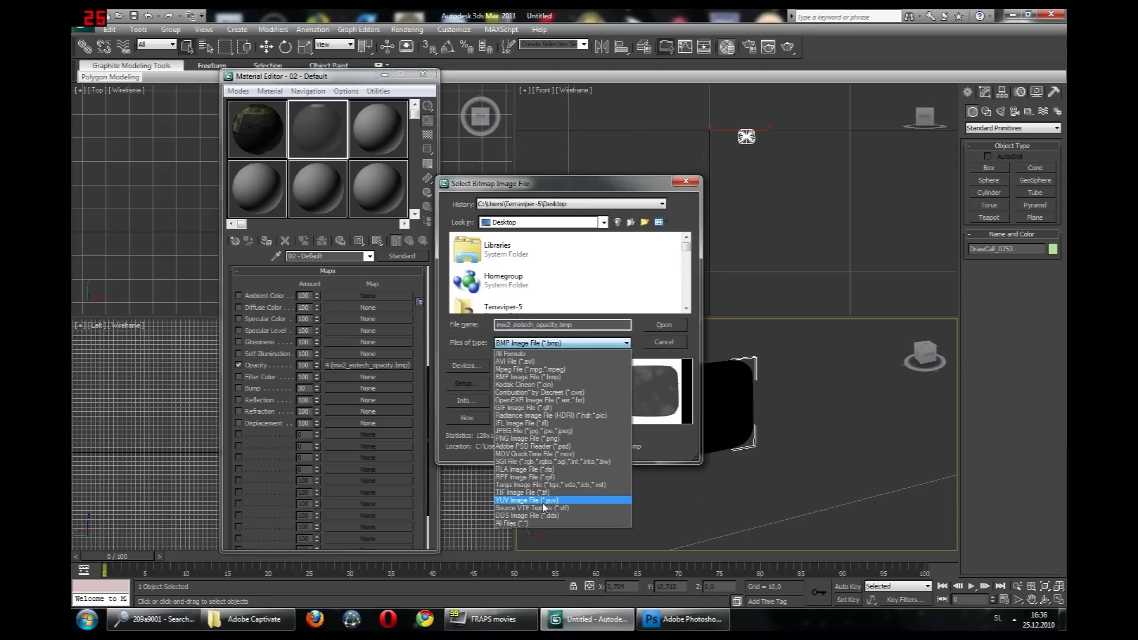
left_click(532, 524)
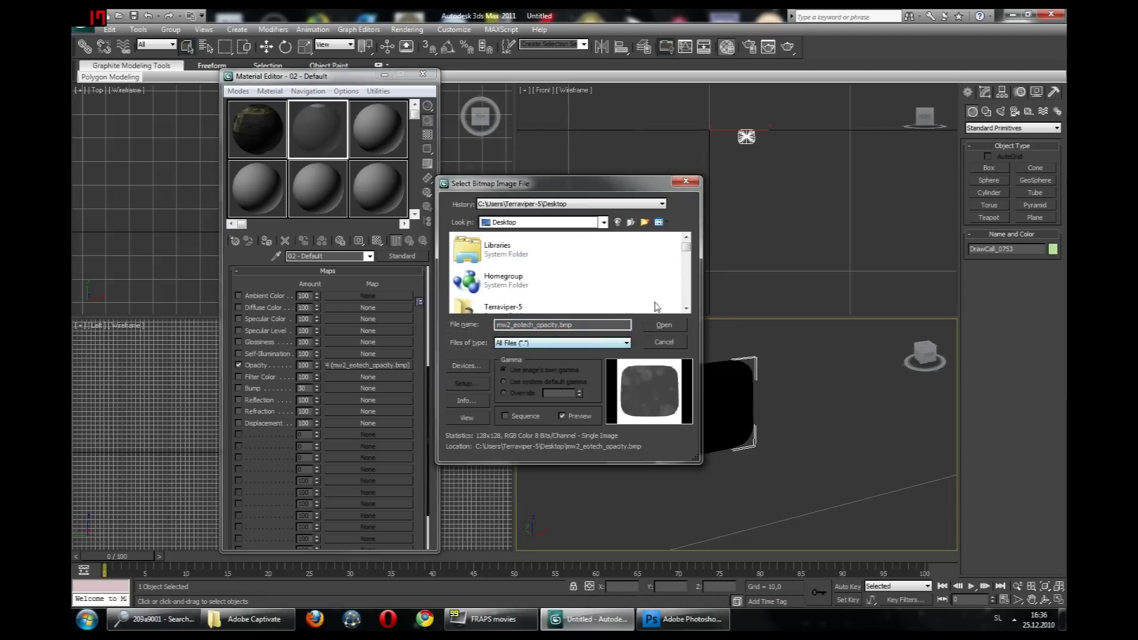
left_click_drag(687, 249, 689, 308)
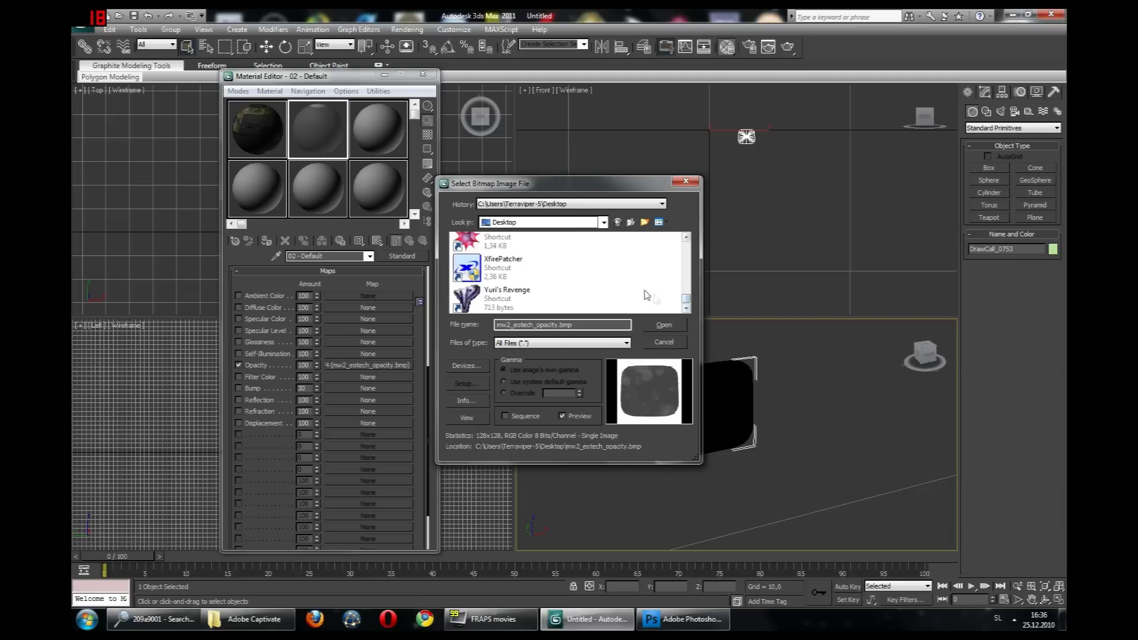
scroll(645, 293, "up", 6)
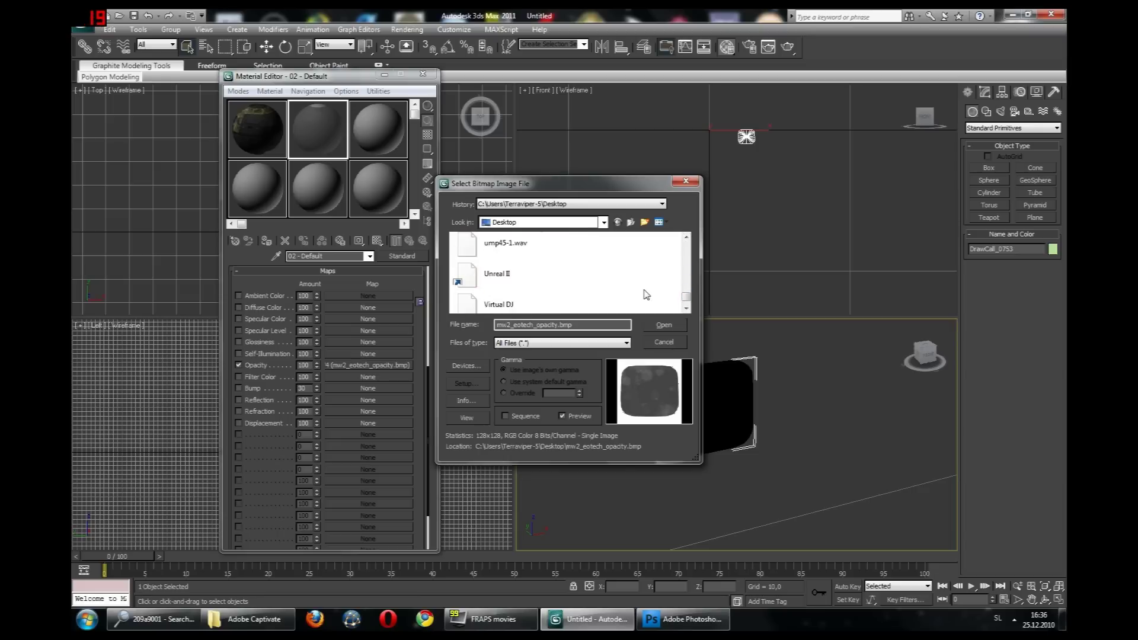
left_click(576, 342)
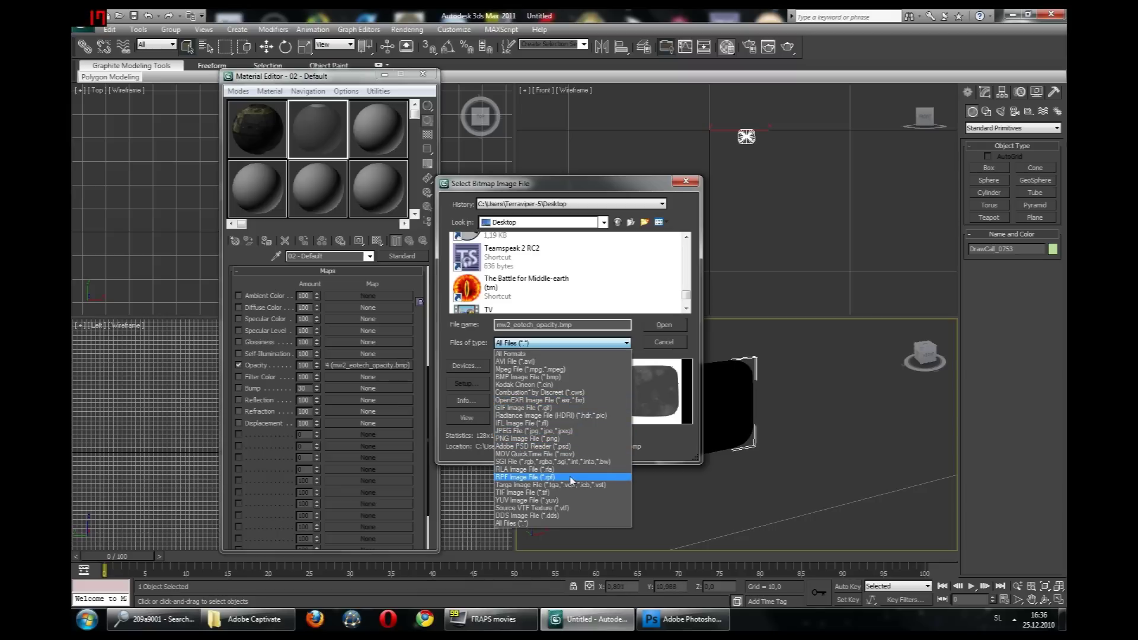
left_click(570, 508)
scroll(581, 285, "up", 1)
scroll(570, 287, "down", 1)
scroll(570, 287, "up", 1)
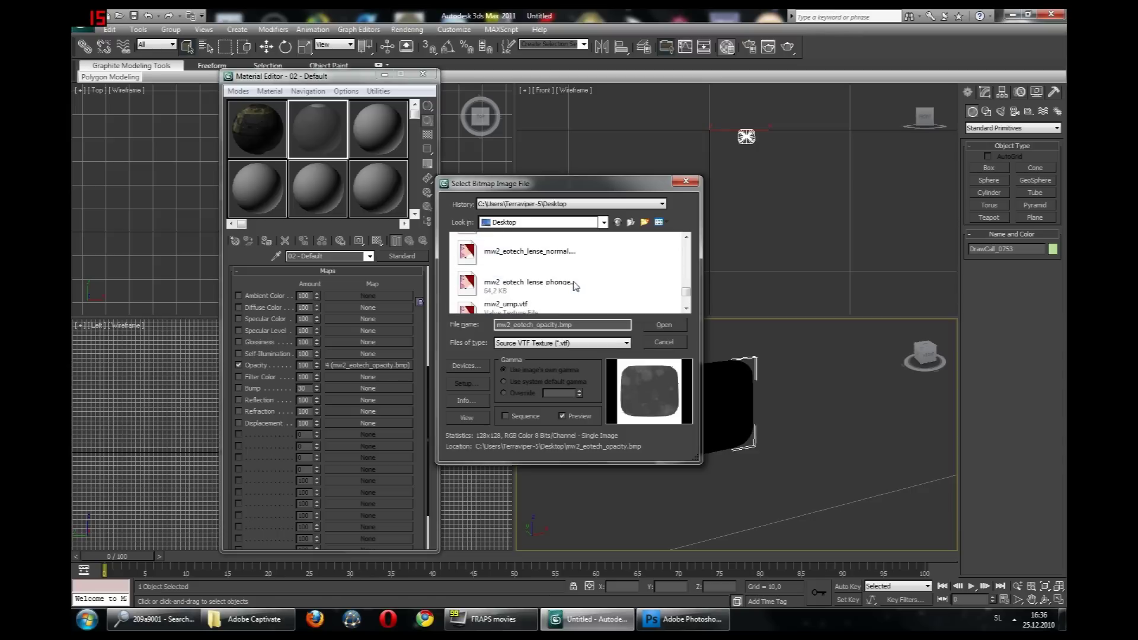
scroll(572, 273, "up", 1)
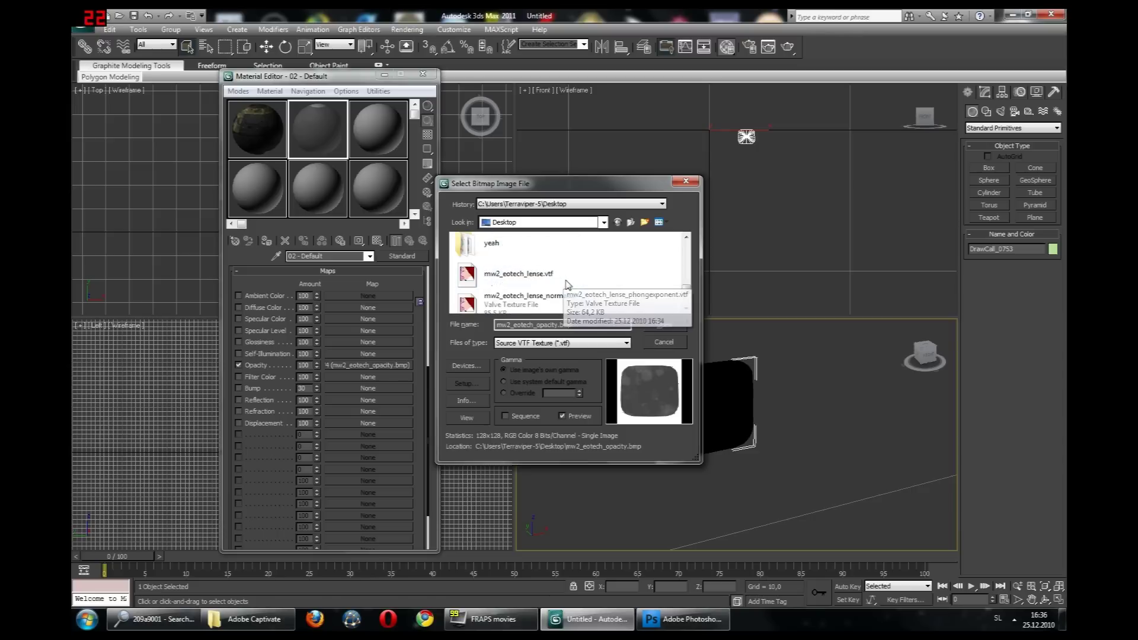
double_click(545, 280)
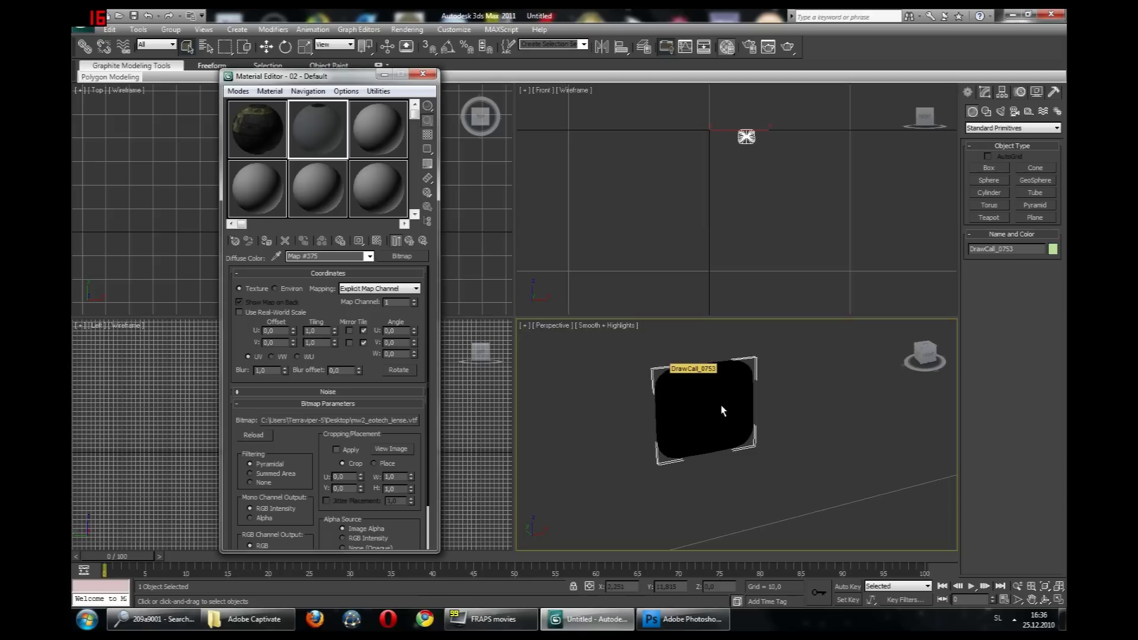
Assign the 02 - Default material to the selected lens object, show its texture in the viewport, and deselect the lens
left_click(1038, 600)
left_click_drag(732, 432, 686, 450)
right_click(686, 450)
left_click(266, 242)
left_click(377, 241)
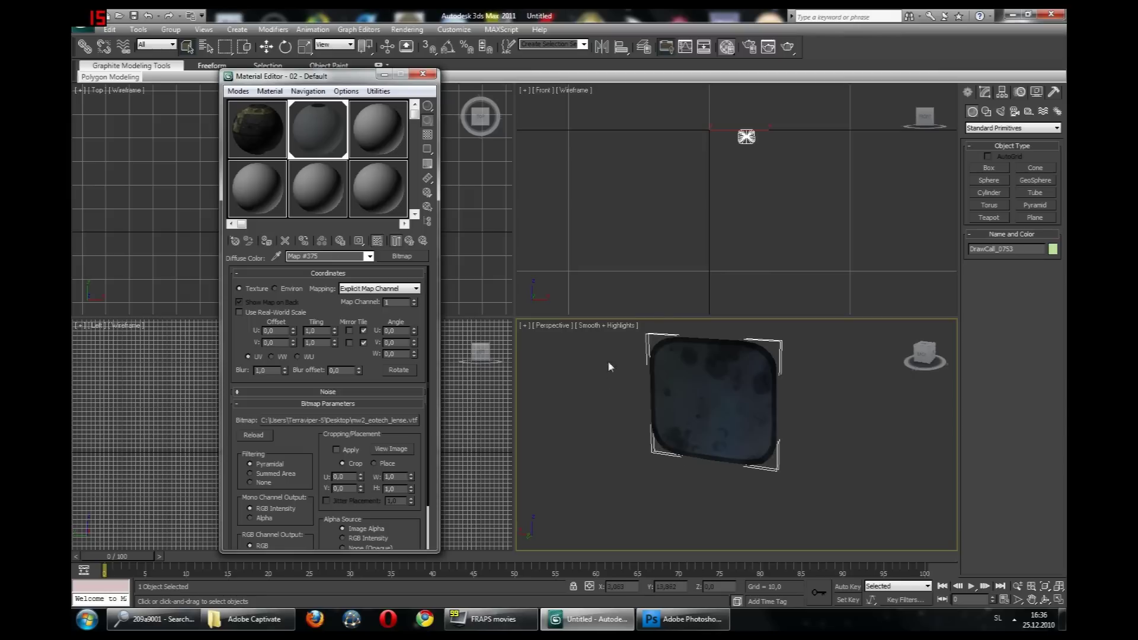
left_click(607, 389)
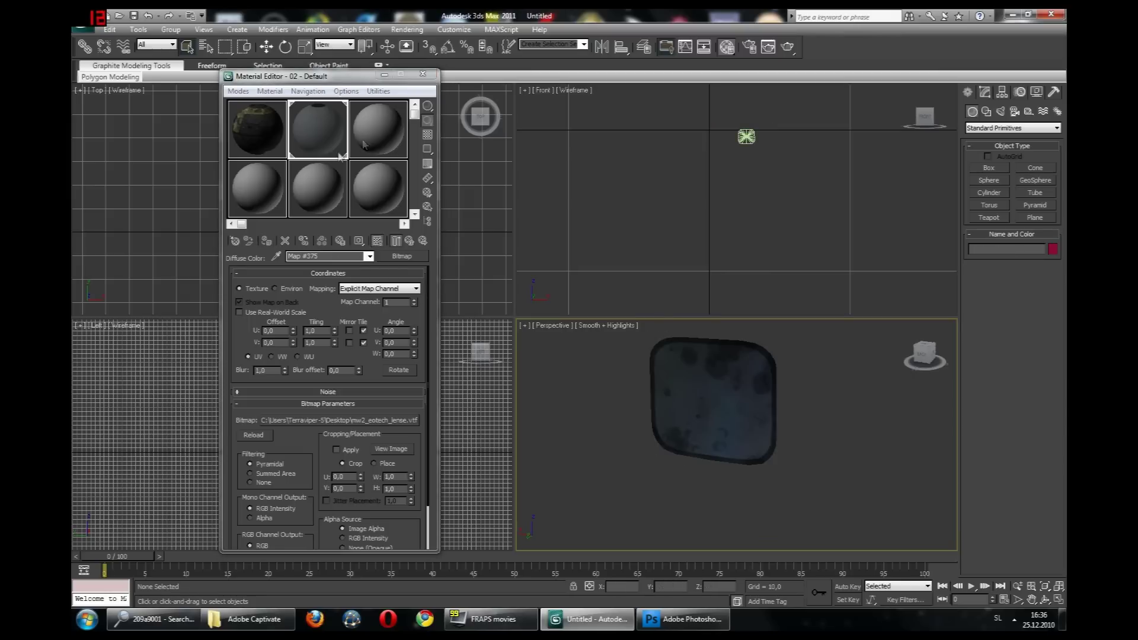
Select the lens and center its pivot to the object
left_click(717, 356)
left_click(1001, 92)
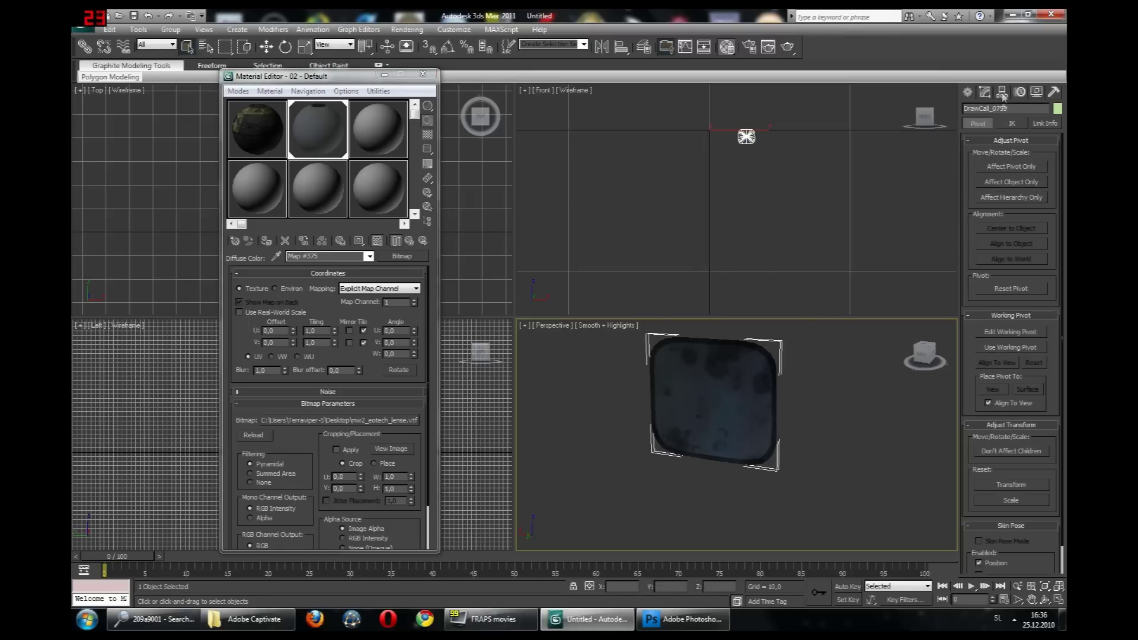
left_click(1008, 169)
left_click(1013, 229)
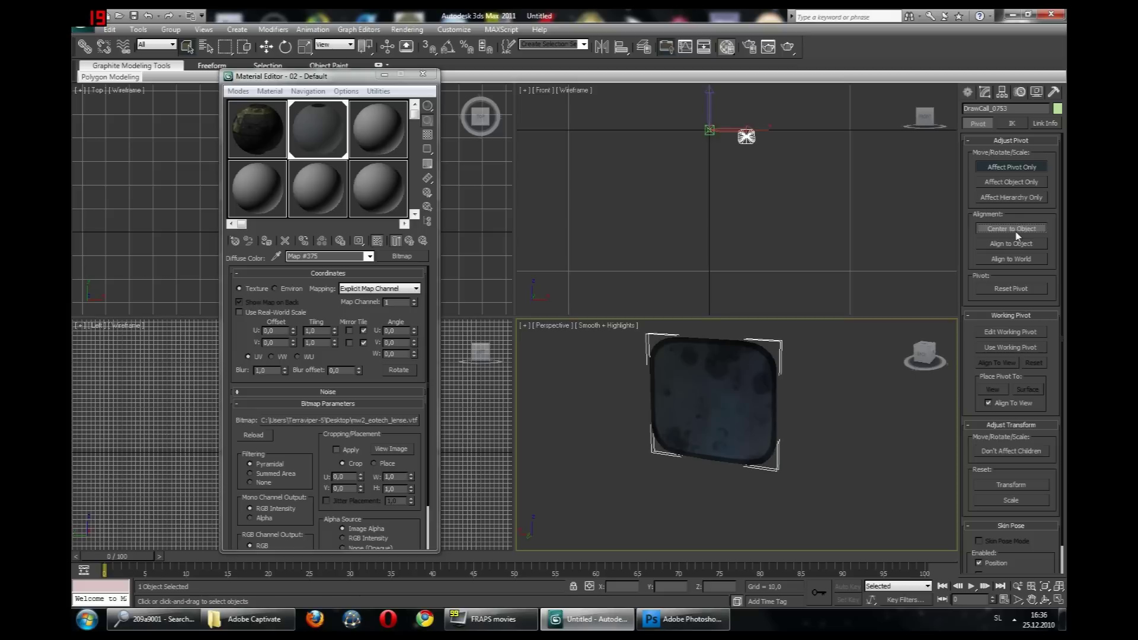
left_click(1019, 169)
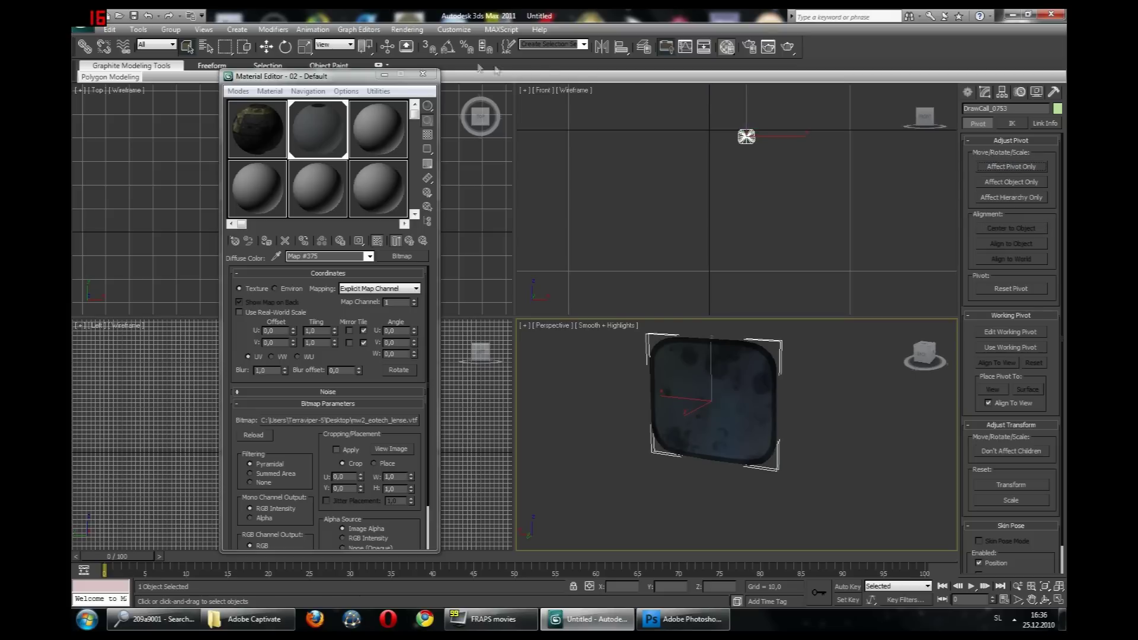
Mirror the lens about the Y axis with No Clone
left_click(600, 47)
left_click(545, 257)
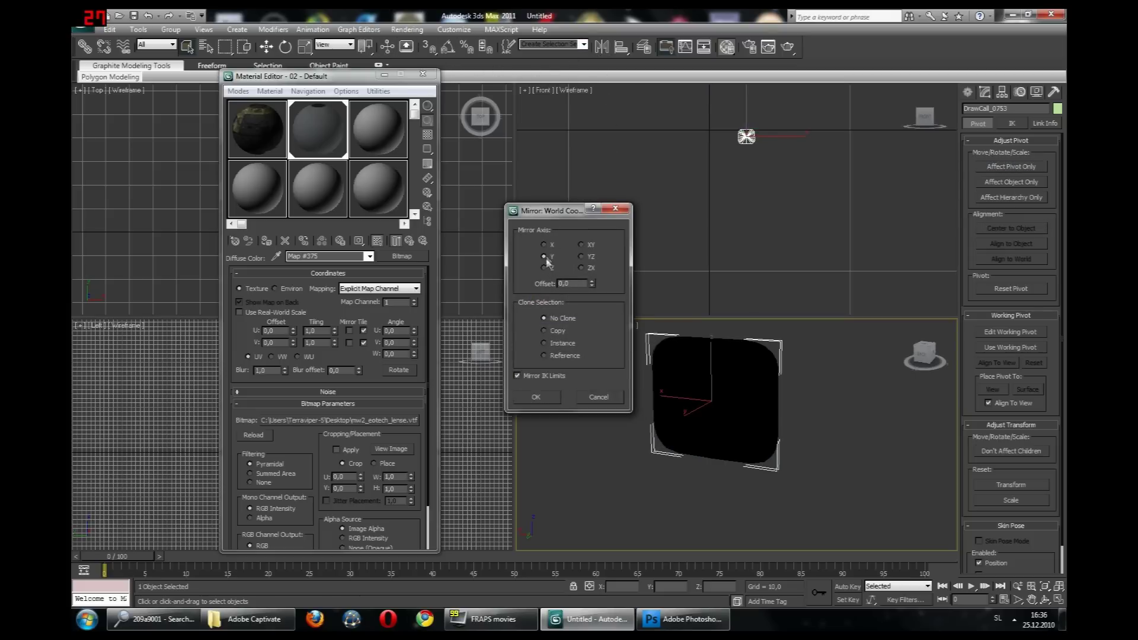
left_click(536, 396)
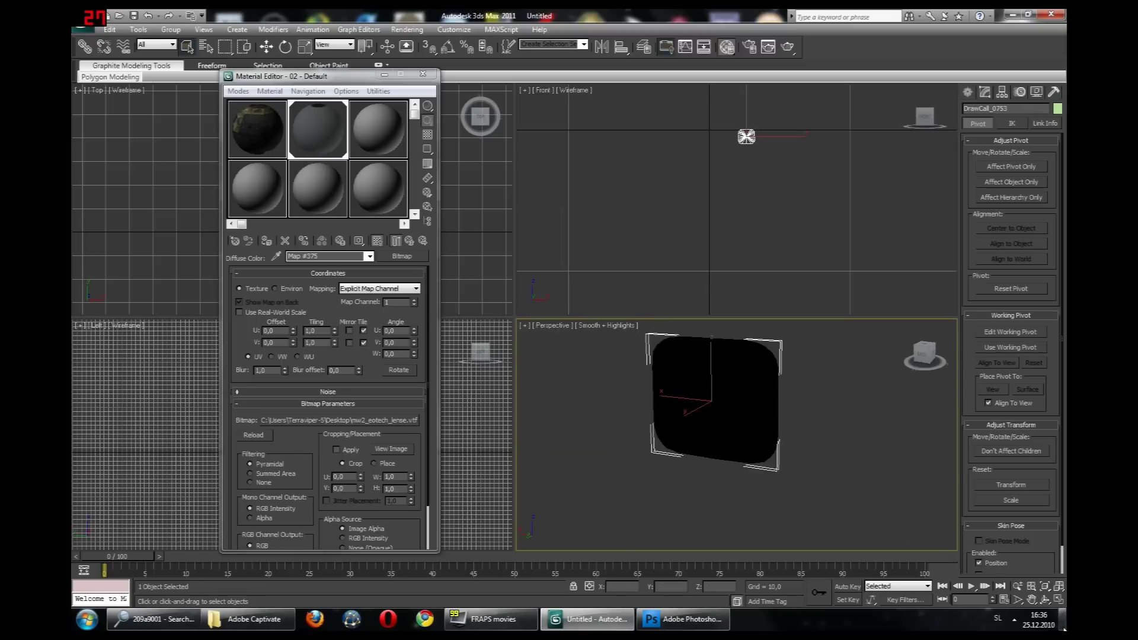
Deselect the lens and render a close view of its textured face from the Perspective viewport
left_click(1045, 600)
left_click_drag(769, 437, 802, 426)
right_click(802, 427)
left_click(840, 429)
scroll(842, 431, "up", 5)
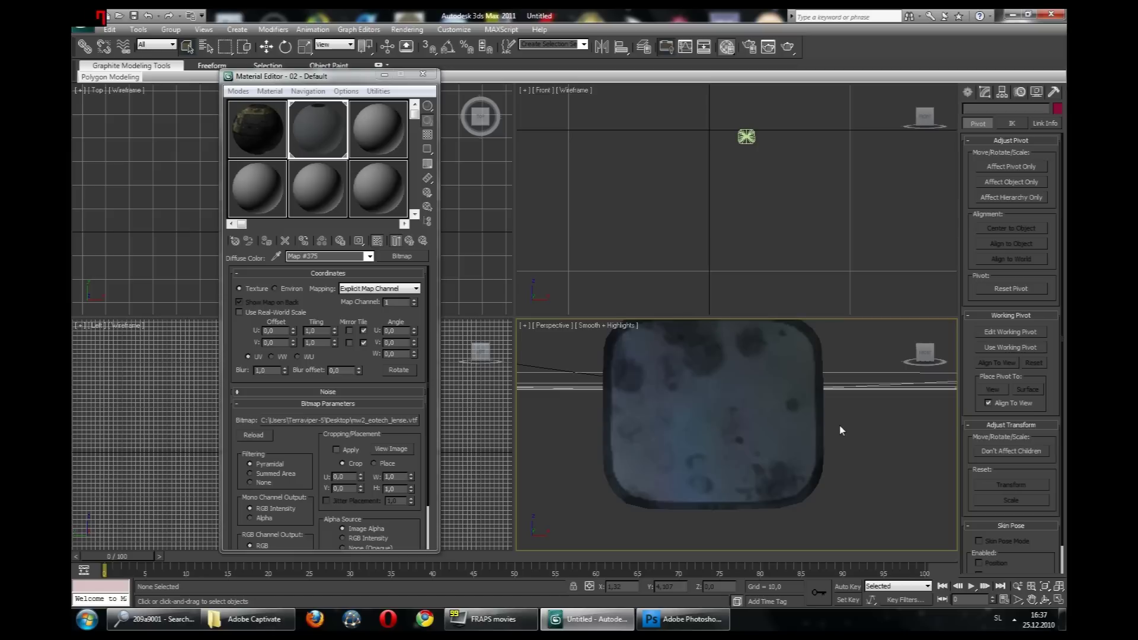
left_click(407, 29)
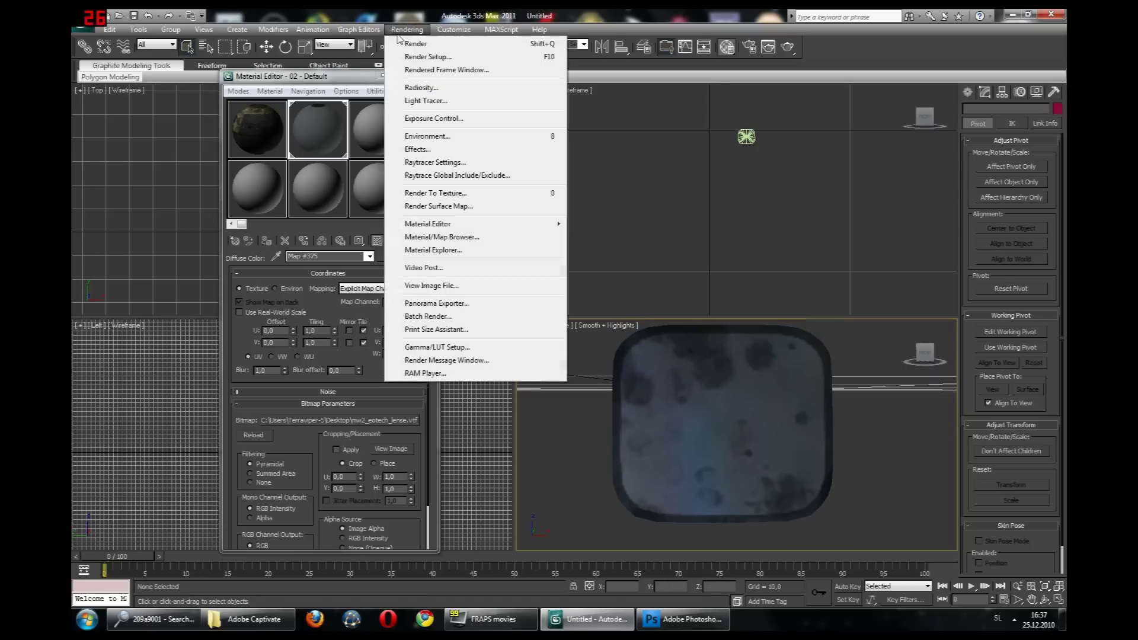
left_click(415, 42)
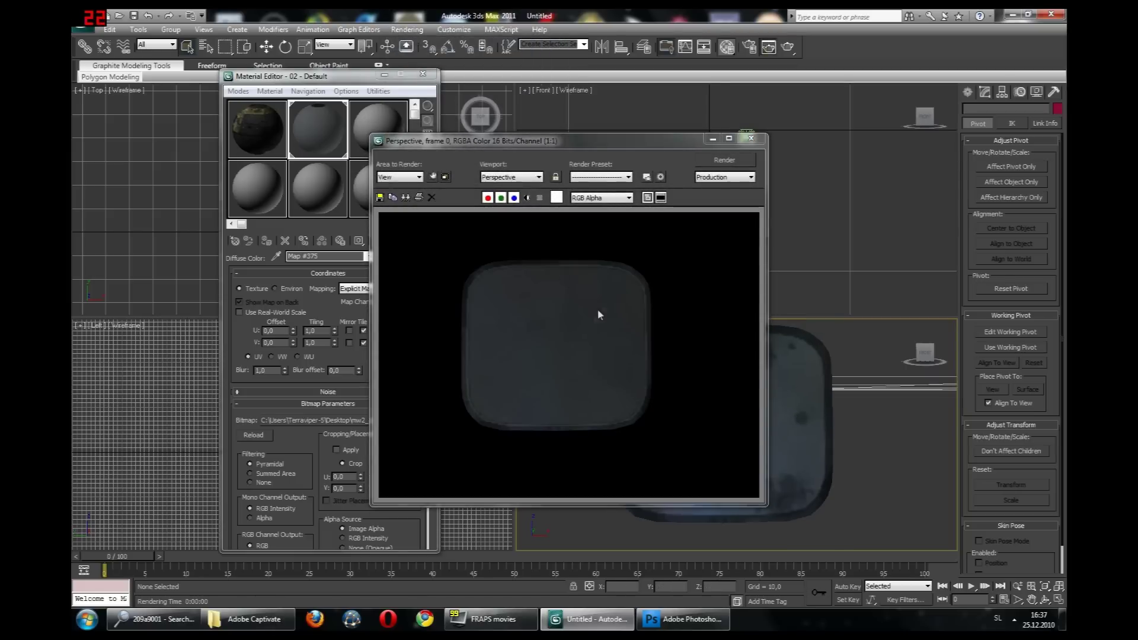
Close the render window and select the blank rectangular plane beside the lens in the Perspective viewport
left_click_drag(675, 143, 562, 178)
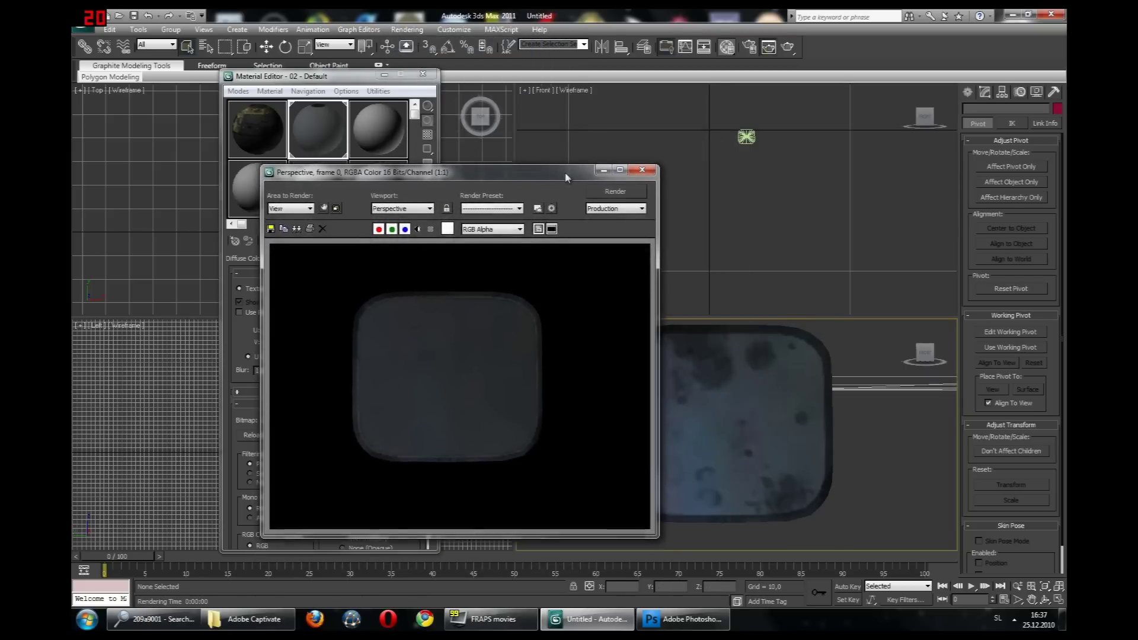
left_click(634, 172)
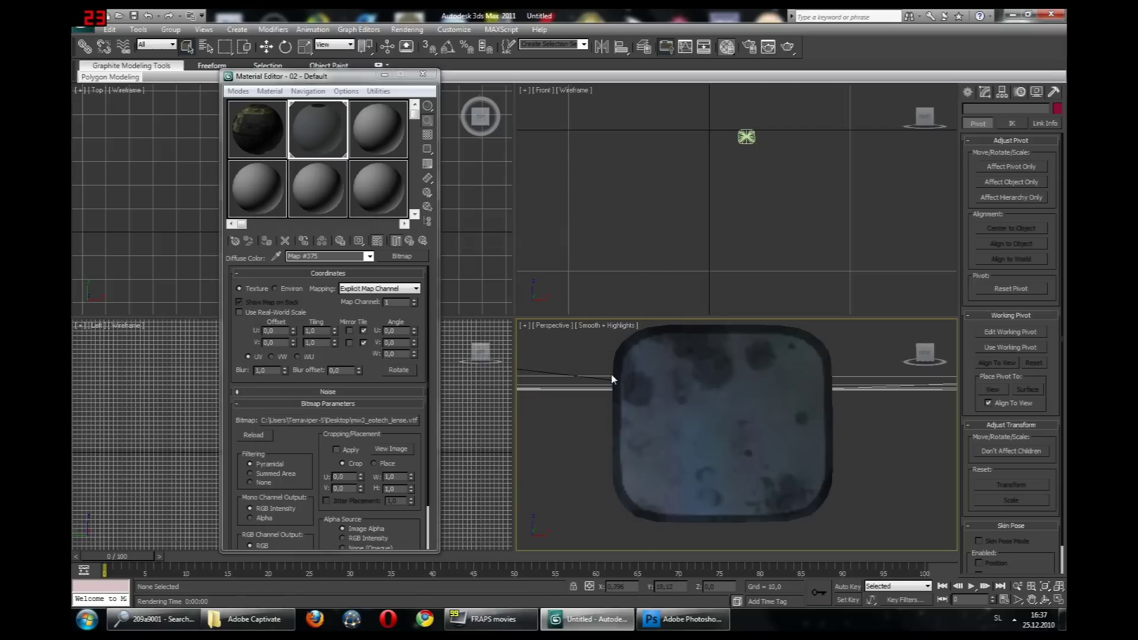
left_click(1045, 599)
mouse_move(741, 442)
left_mouse_down()
mouse_move(784, 441)
mouse_move(755, 447)
left_mouse_up()
right_click(694, 424)
right_click(691, 422)
left_click(757, 432)
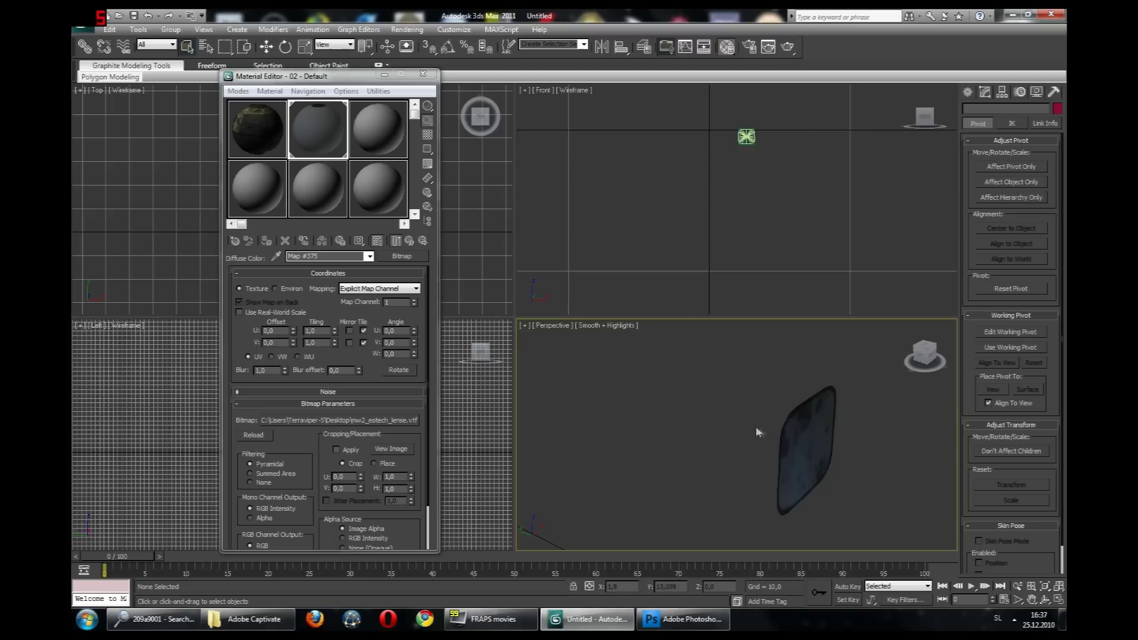
left_click(770, 428)
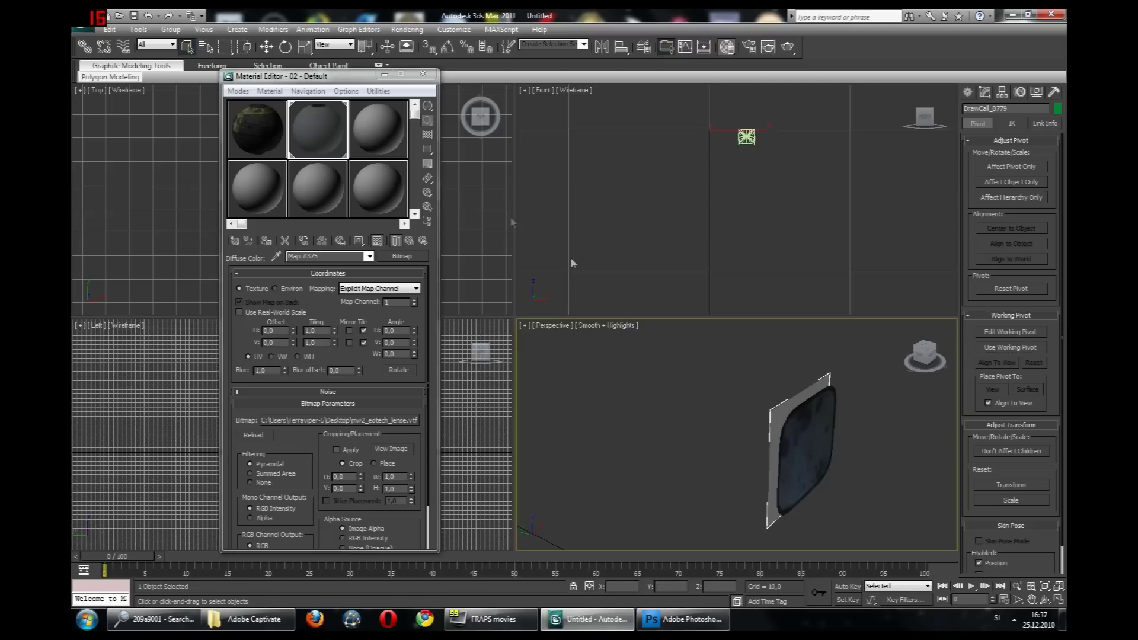
Close the Material Editor and copy the Stage 0 texture name 9bcede11 from the selected plane's user-defined object properties
left_click(422, 74)
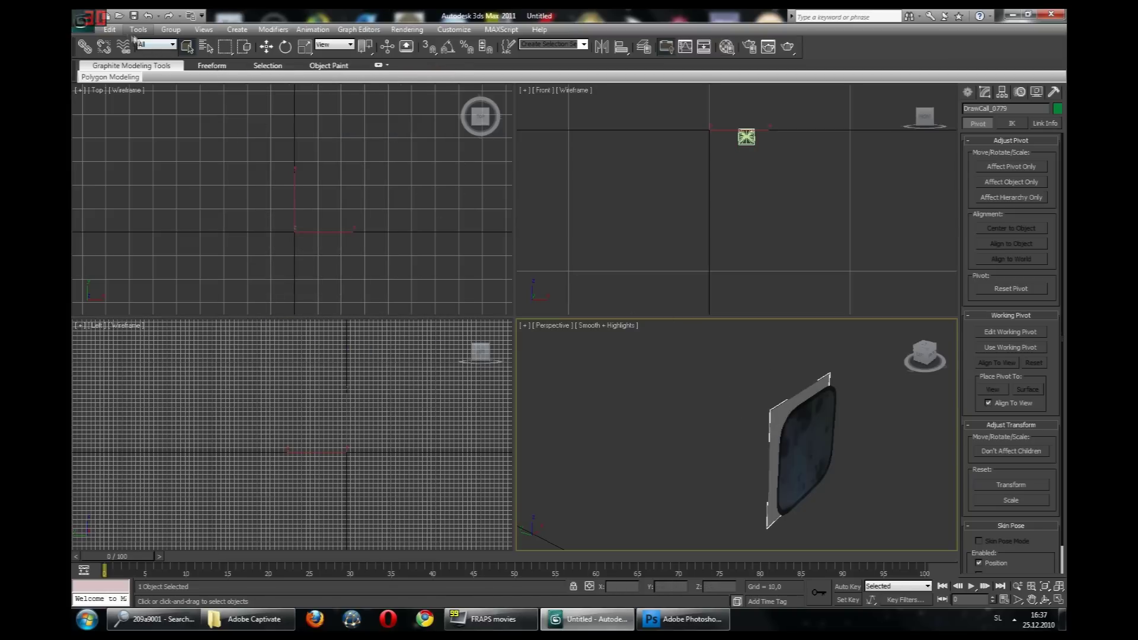
left_click(112, 30)
left_click(155, 328)
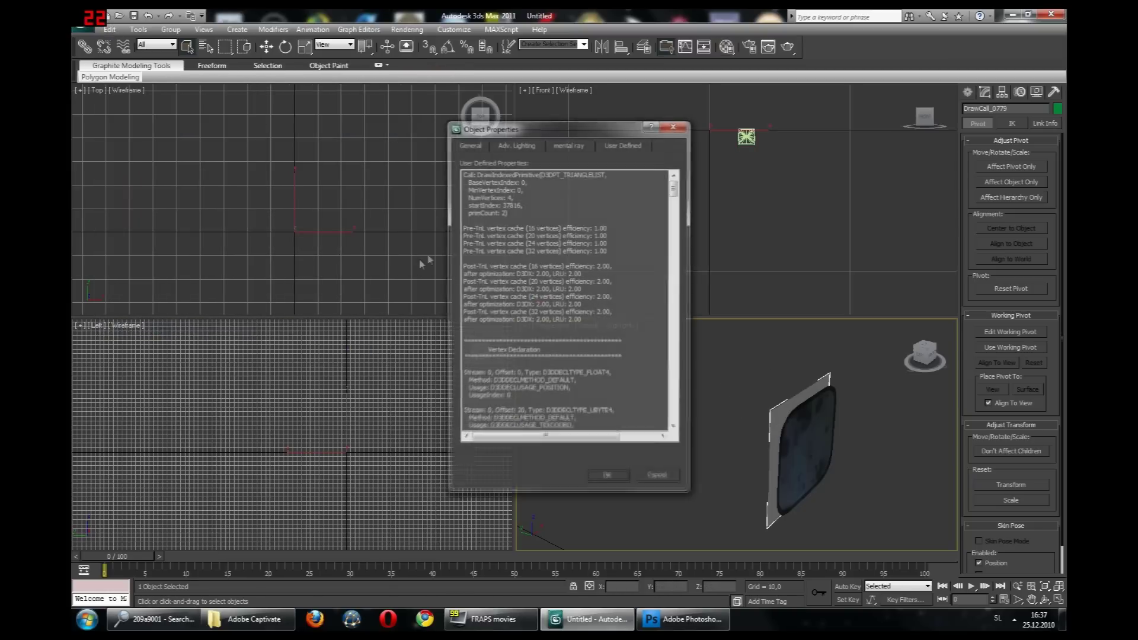
left_click_drag(676, 193, 686, 291)
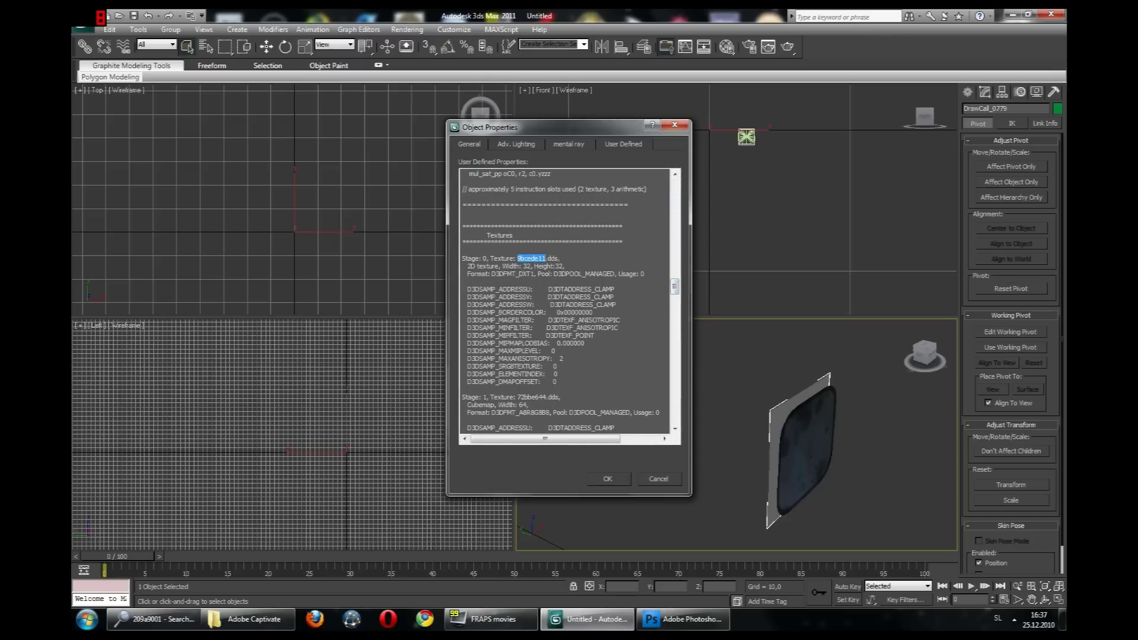
Search the Textures folder for 9bcede11 and open 9bcede11.dds in Adobe Photoshop CS4
left_click(155, 619)
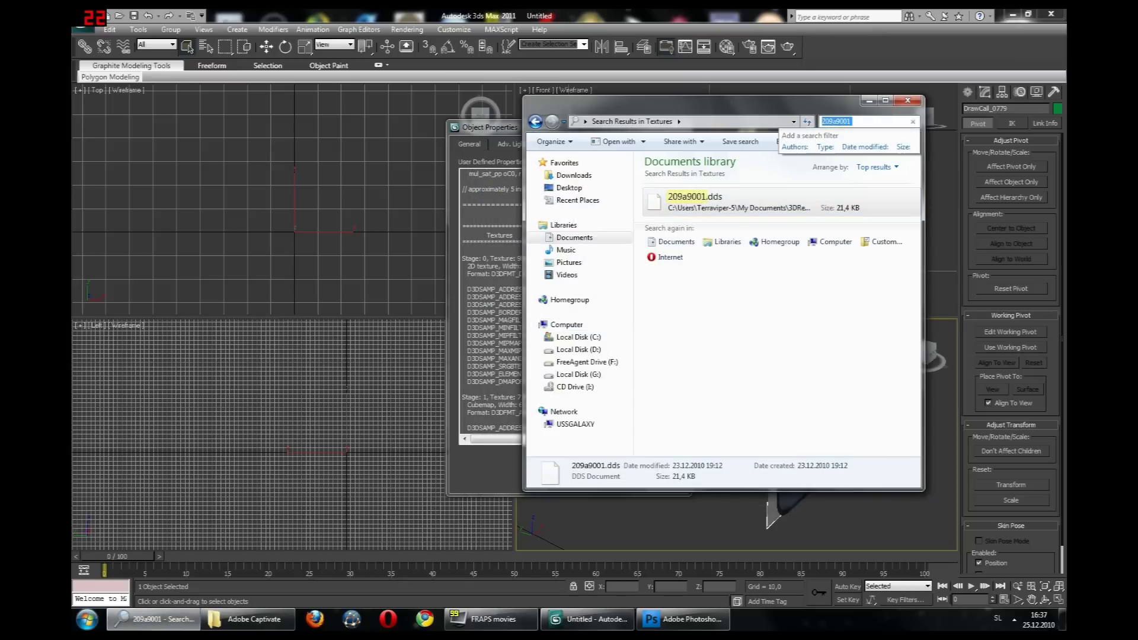
right_click(737, 200)
mouse_move(796, 246)
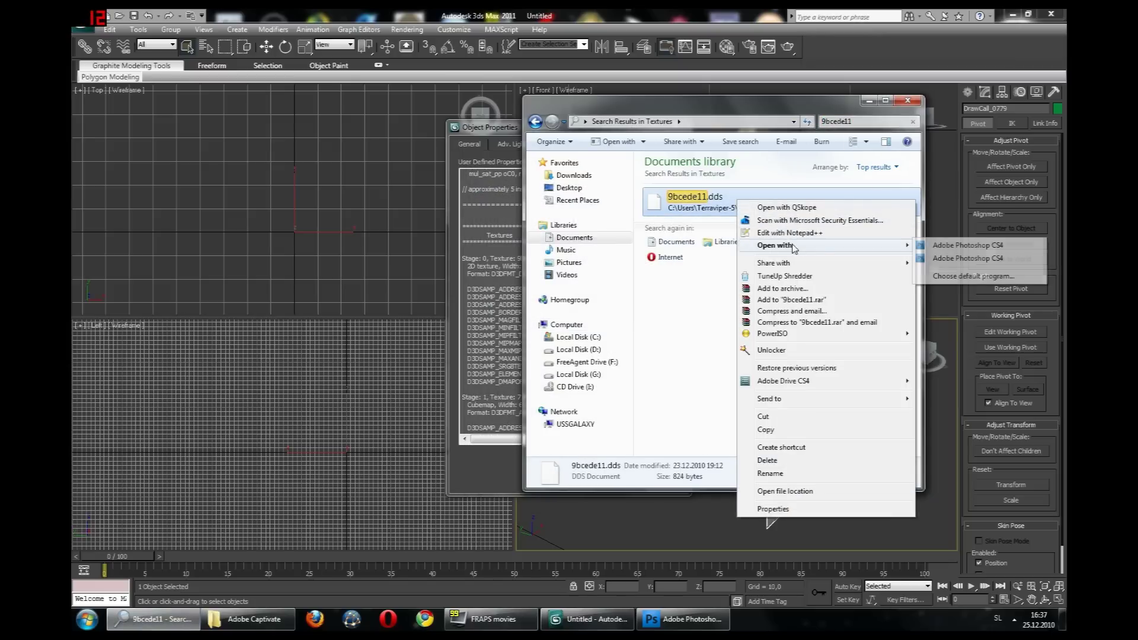
left_click(967, 258)
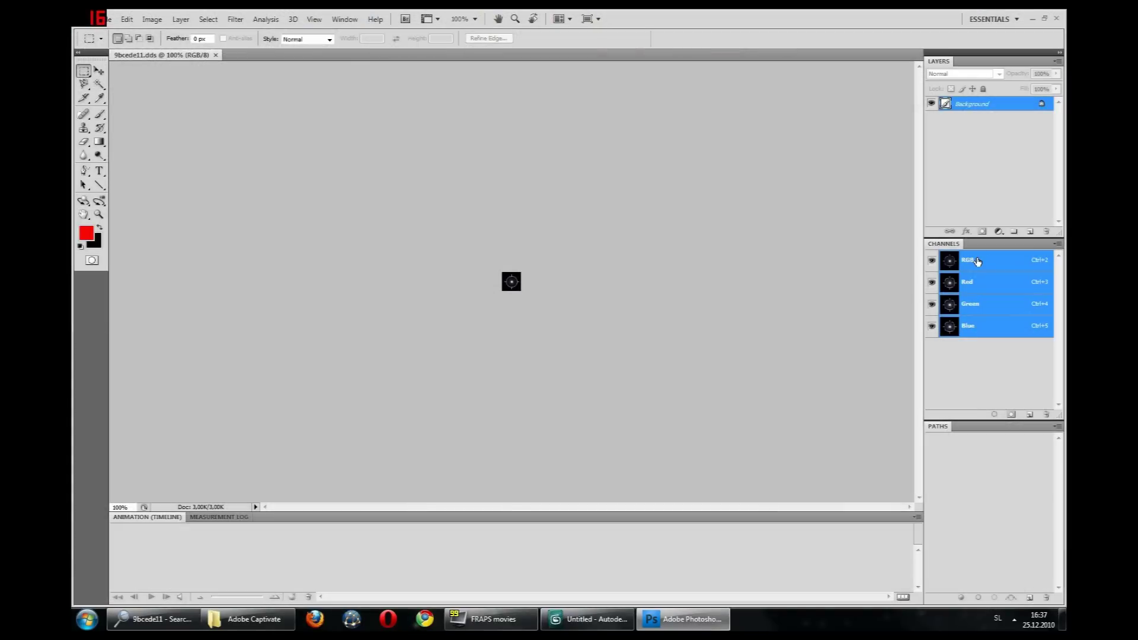
Copy the whole crosshair image, then resize the image to 128 by 128 pixels
key("ctrl+a")
left_click(152, 19)
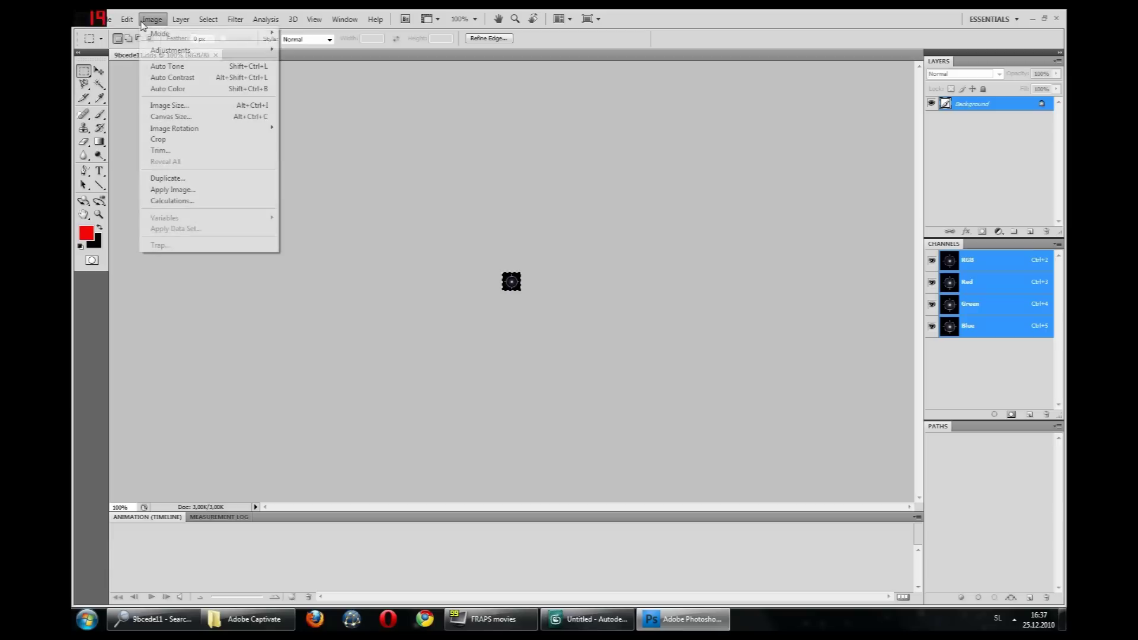
left_click(160, 105)
type("12")
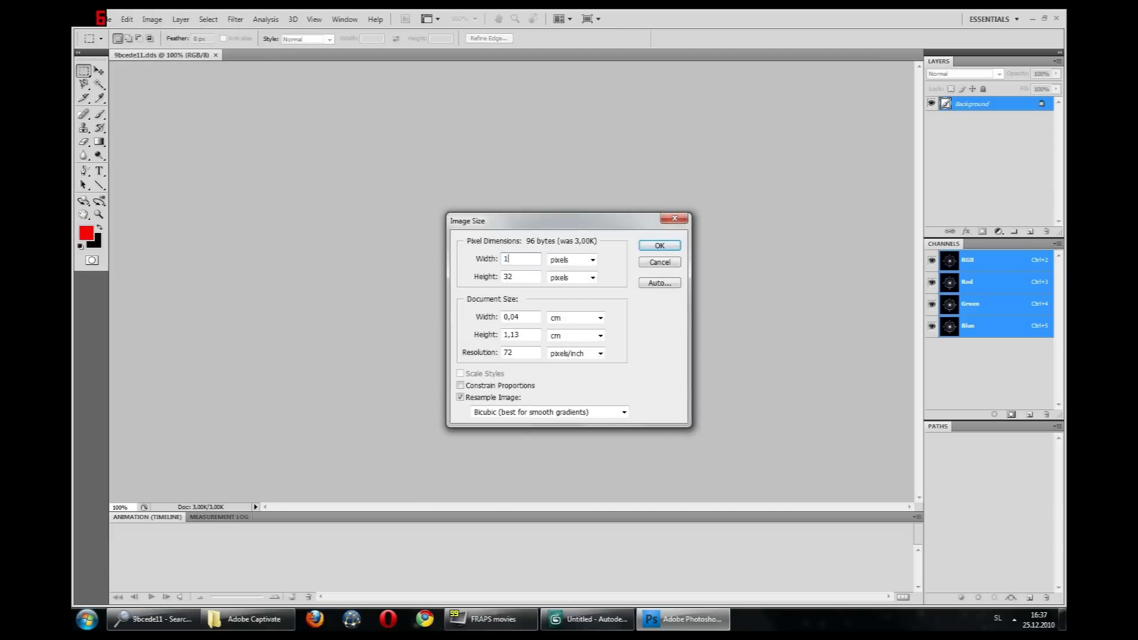
type("12")
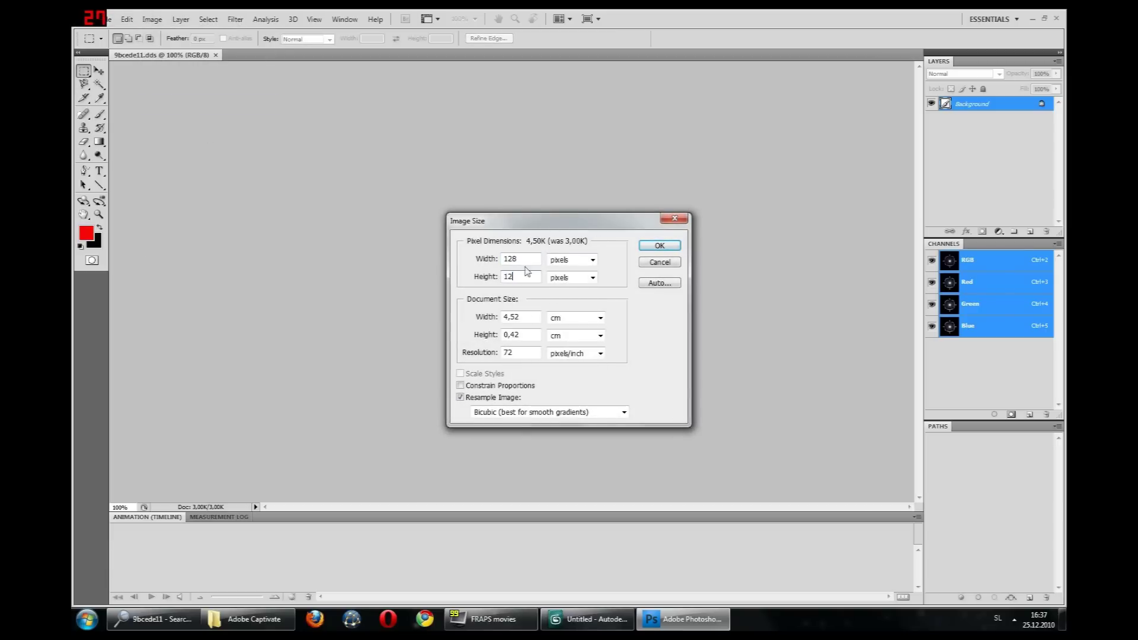
left_click(661, 246)
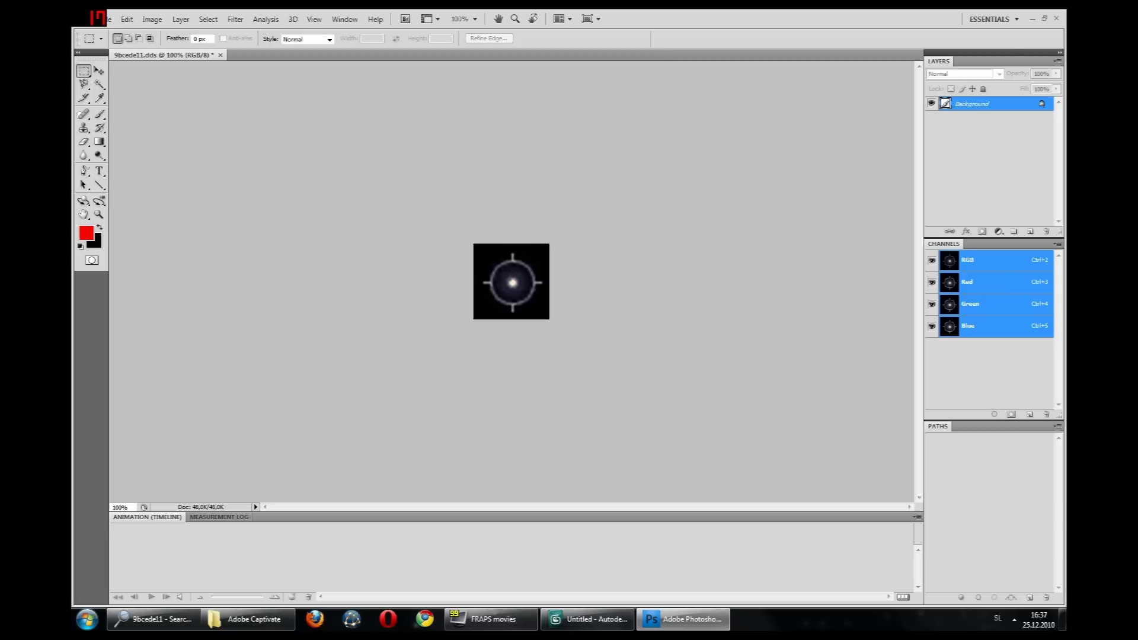
Fill the enlarged background with black
key("shift+F5")
left_click(578, 291)
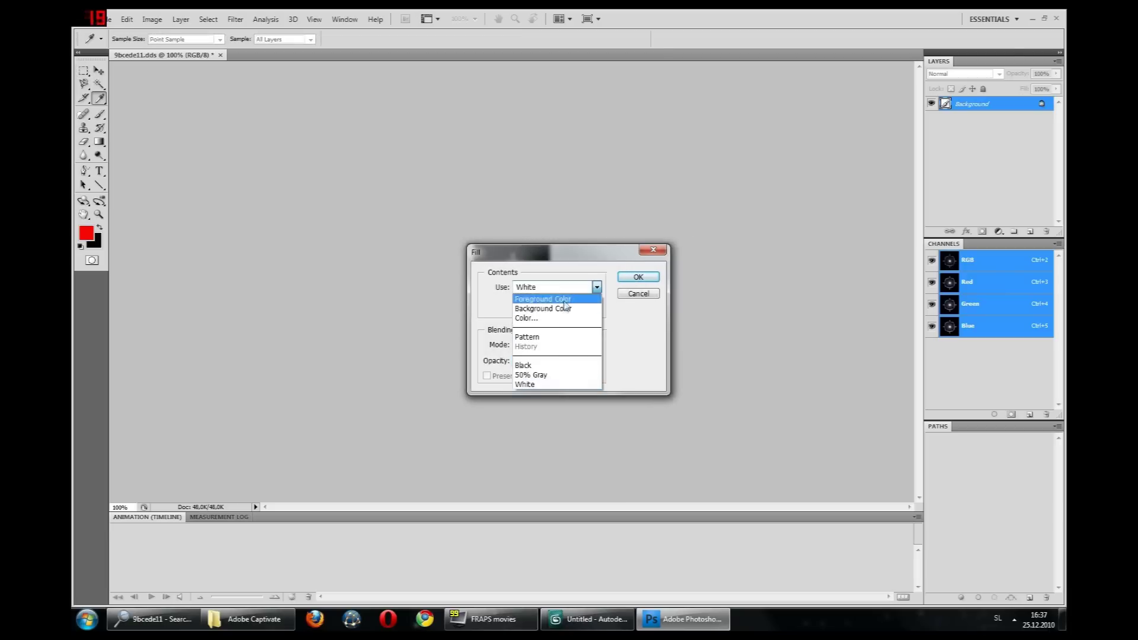
left_click(540, 363)
left_click(638, 278)
Paste the original small crosshair at the center of the black background and flatten the image
key("ctrl+shift+alt+n")
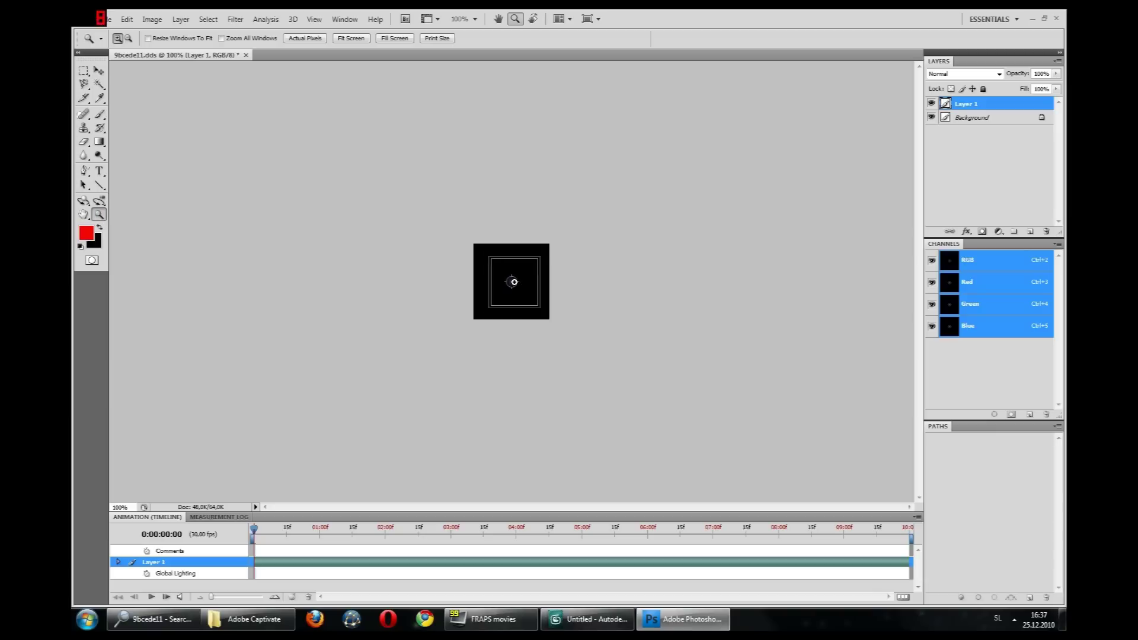
left_click(525, 284)
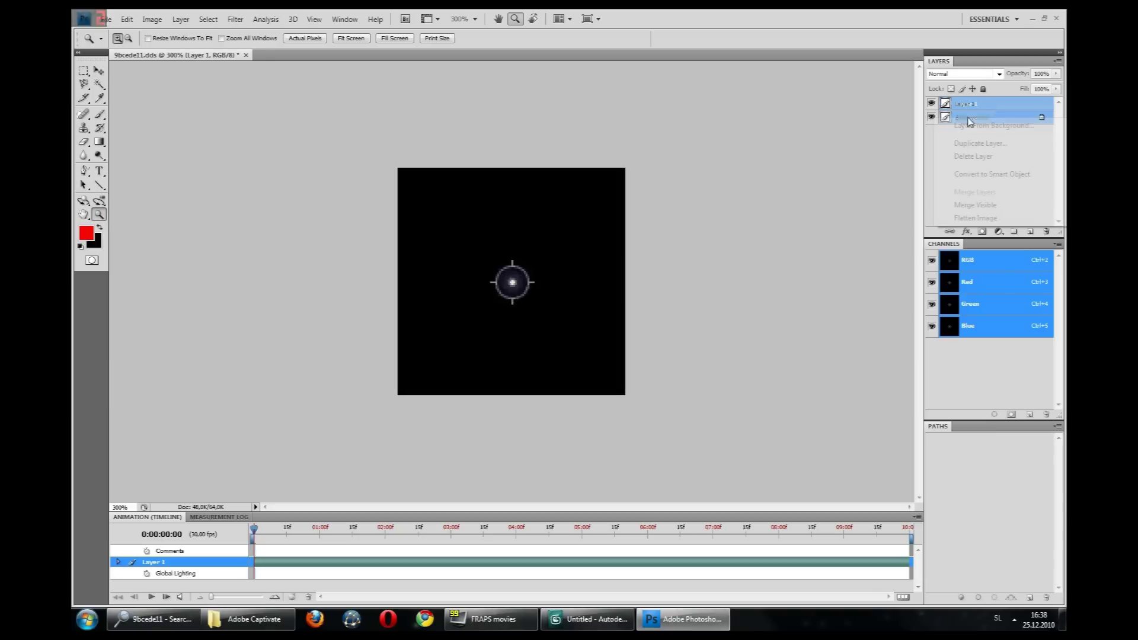
right_click(965, 123)
left_click(971, 218)
left_click(83, 71)
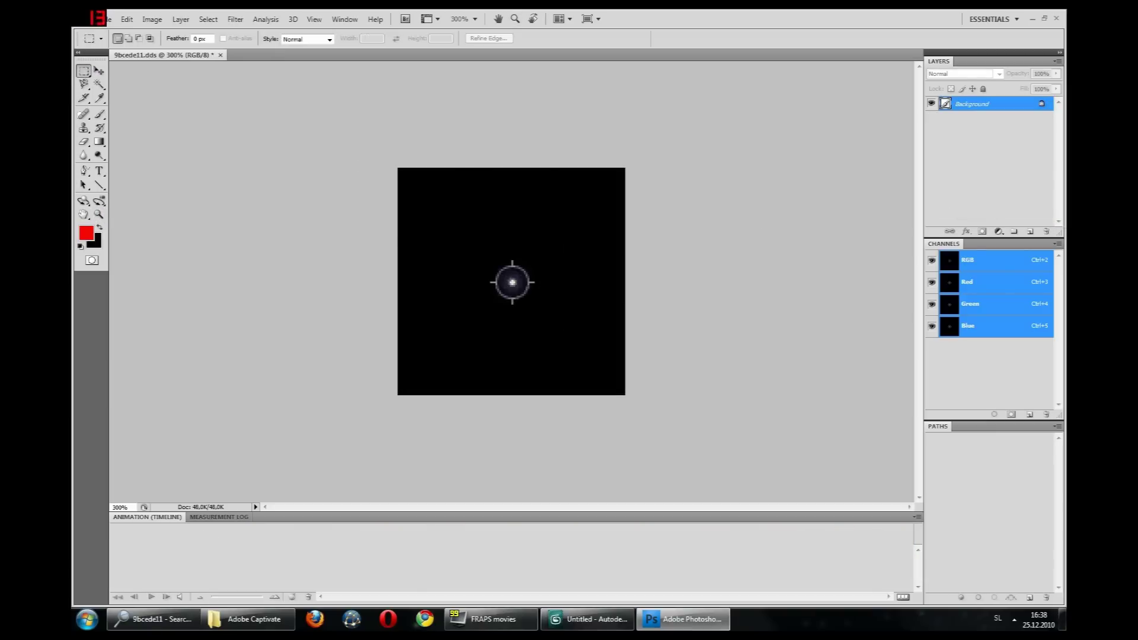
Add a new alpha channel holding a copy of the crosshair image and show it together with the RGB channels
left_click(1058, 244)
left_click(1002, 249)
left_click(642, 279)
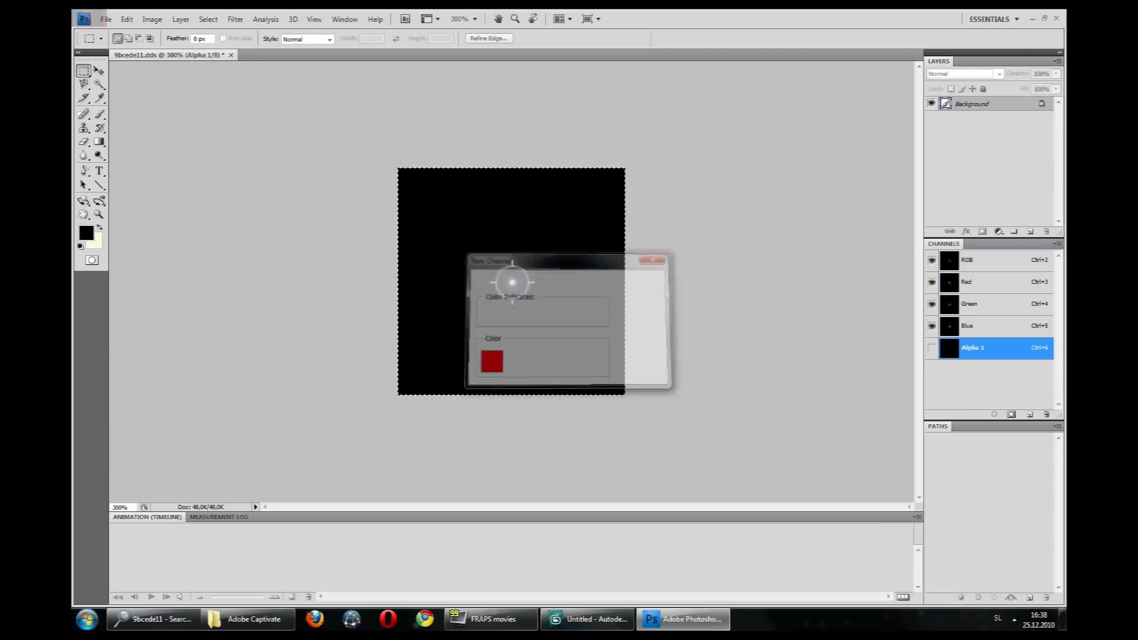
left_click(932, 347)
left_click(932, 261)
left_click(932, 261)
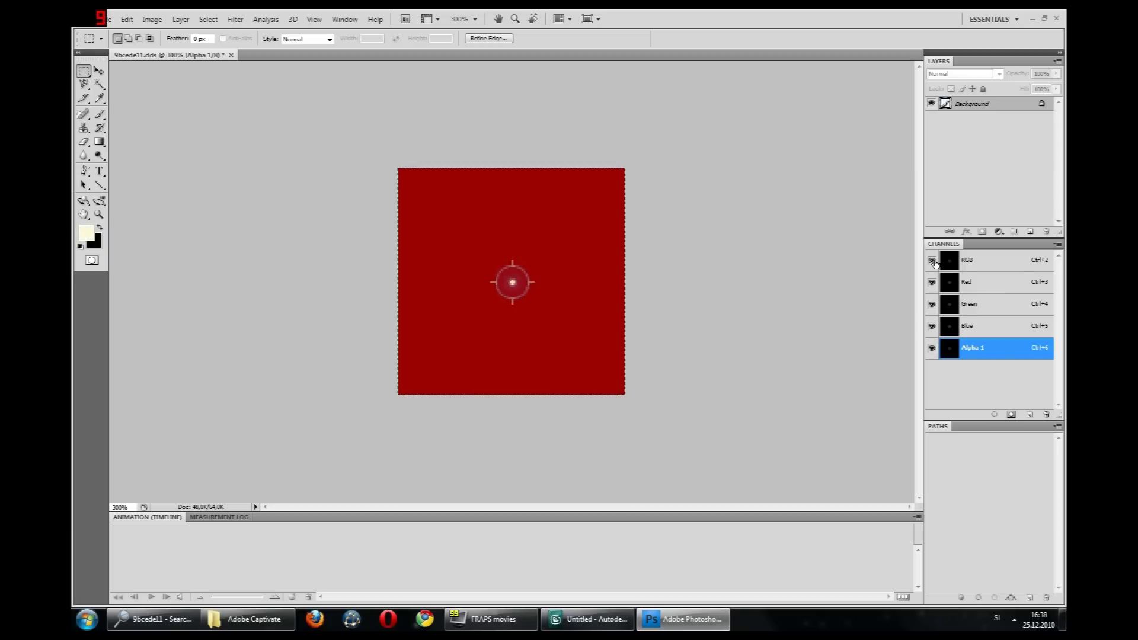
Fill the entire RGB composite with the red foreground color and clear the selection
left_click(967, 260)
key("i")
key("shift+F5")
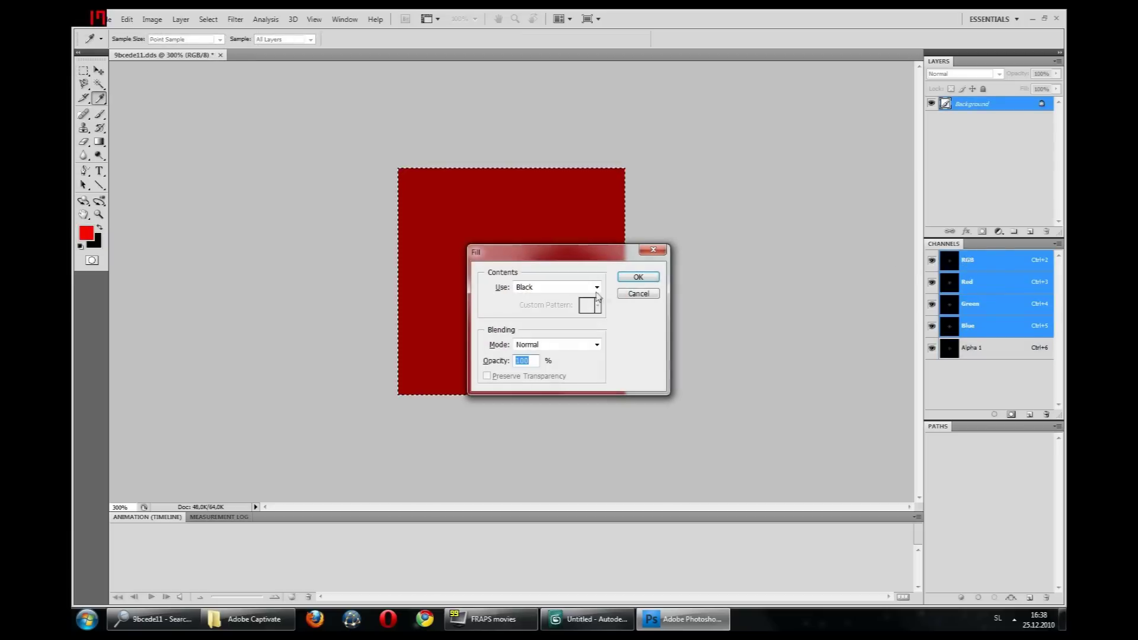
left_click(582, 288)
left_click(586, 300)
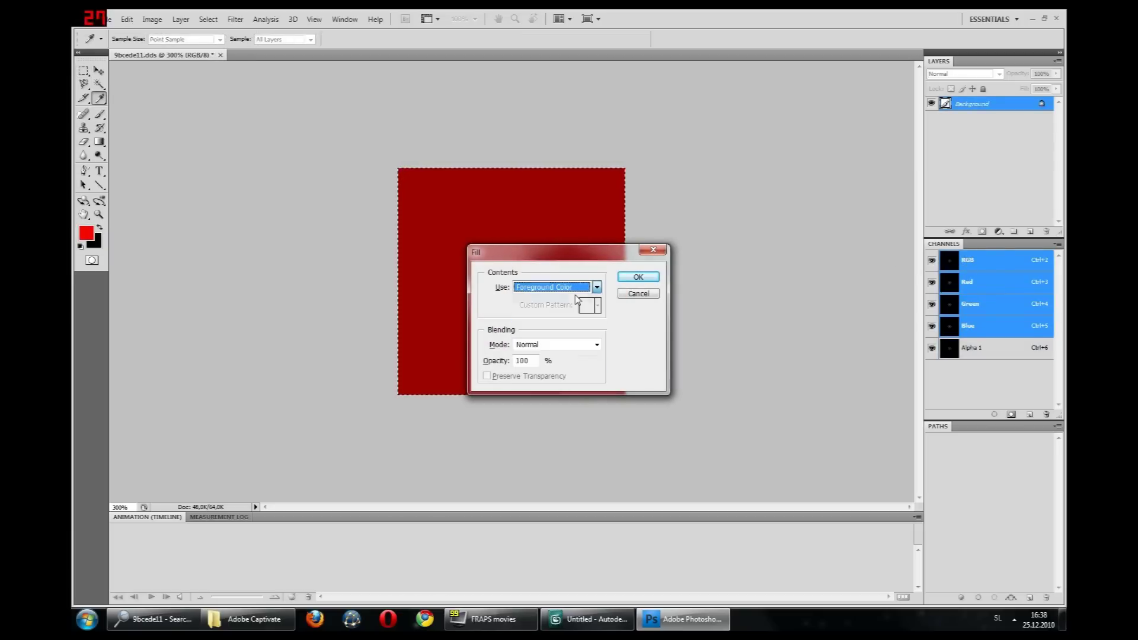
left_click(638, 277)
key("m")
key("ctrl+d")
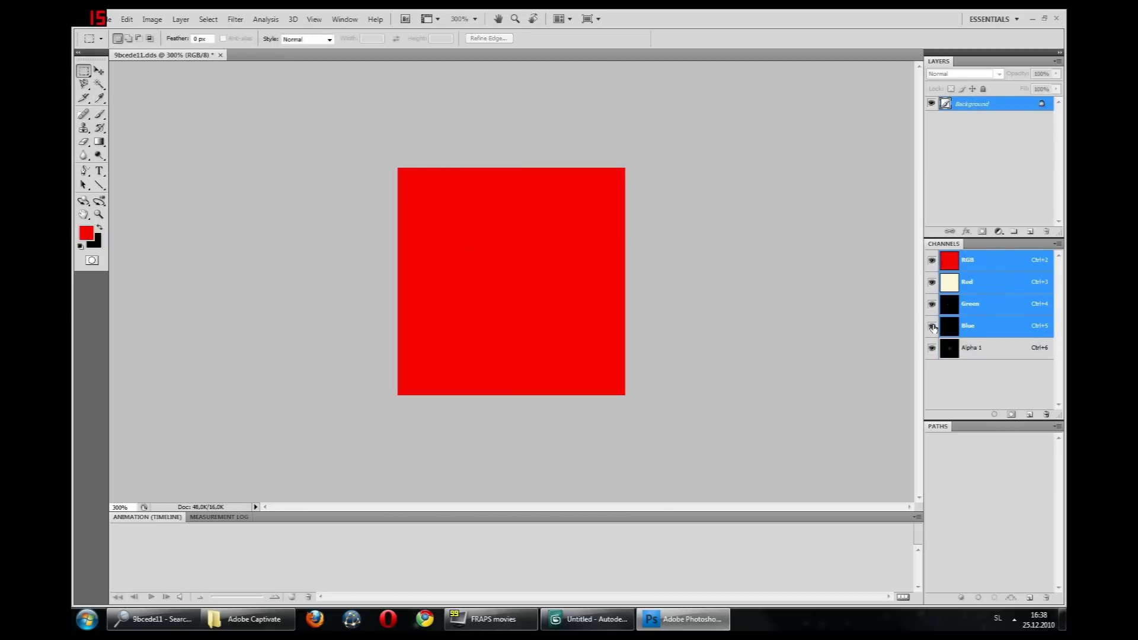
left_click(975, 351, "ctrl")
key("ctrl+d")
Save the image to the Desktop in VTF format as mw2_eot_crosshair.vtf
left_click(106, 20)
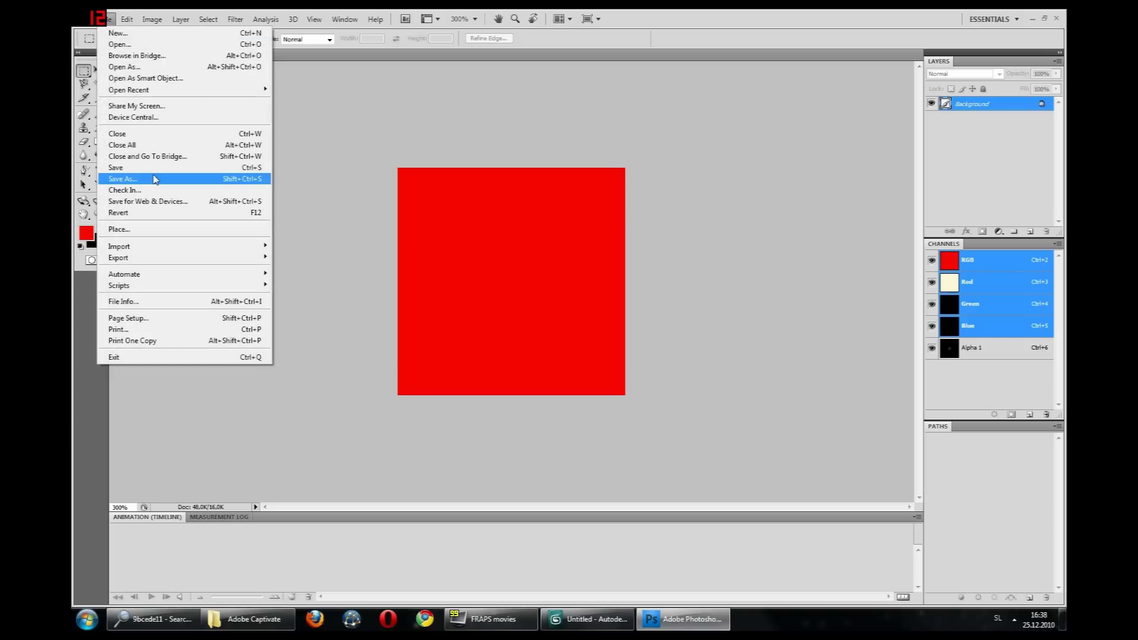
left_click(145, 177)
left_click(569, 363)
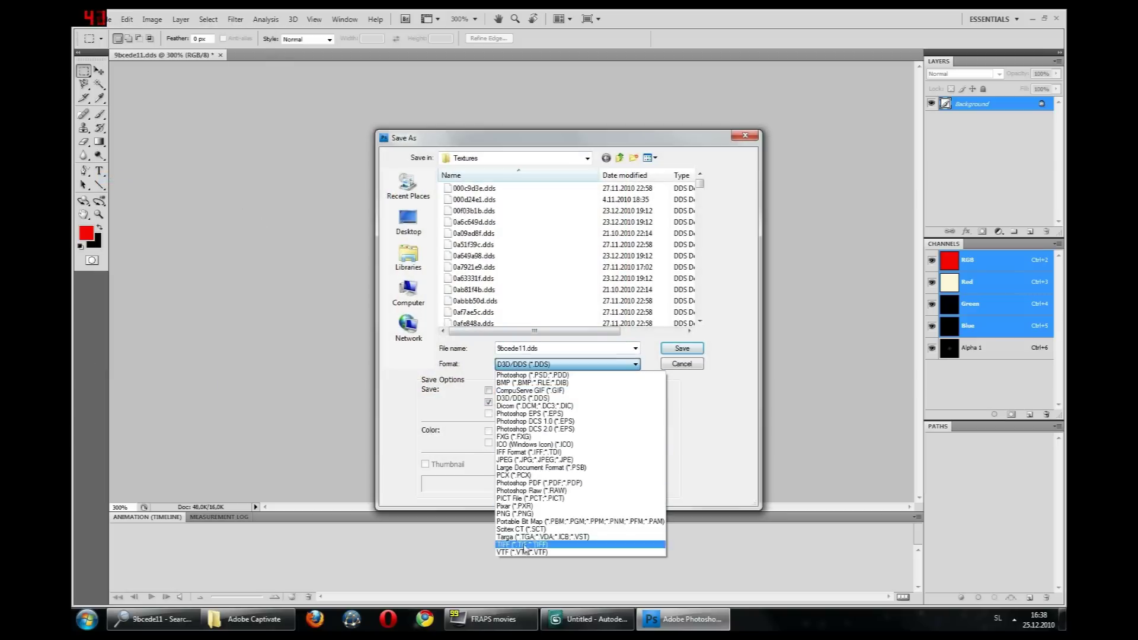
left_click(521, 551)
left_click(409, 231)
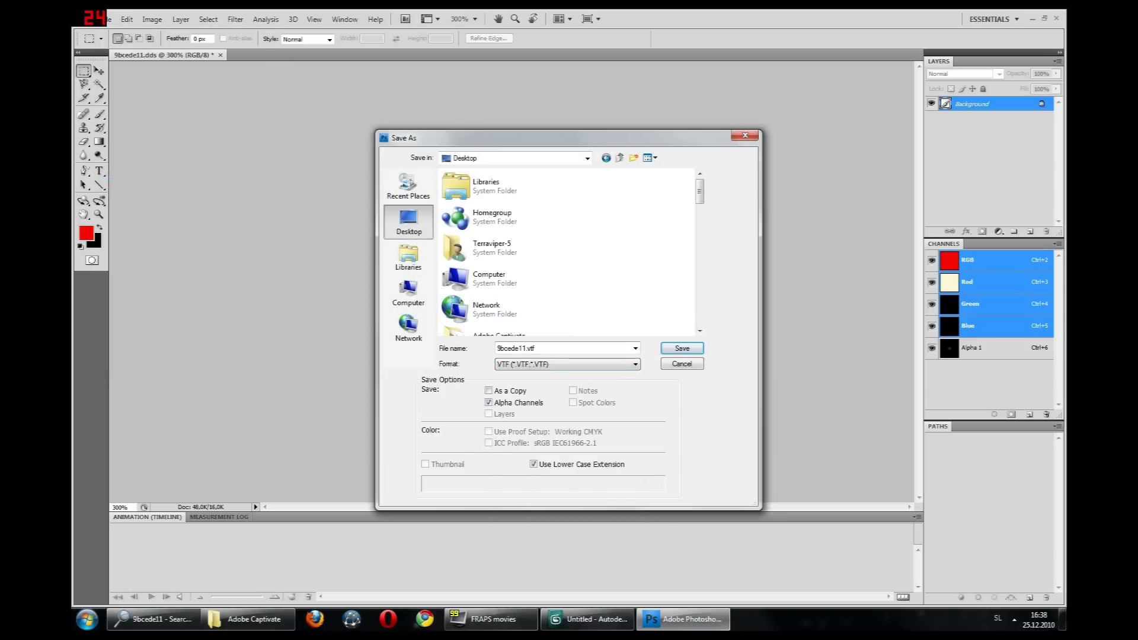
key("BackSpace")
type("mw")
left_click(687, 351)
Apply the Uncompressed Texture With Alpha template in the VTF options and finish the export
left_click(592, 197)
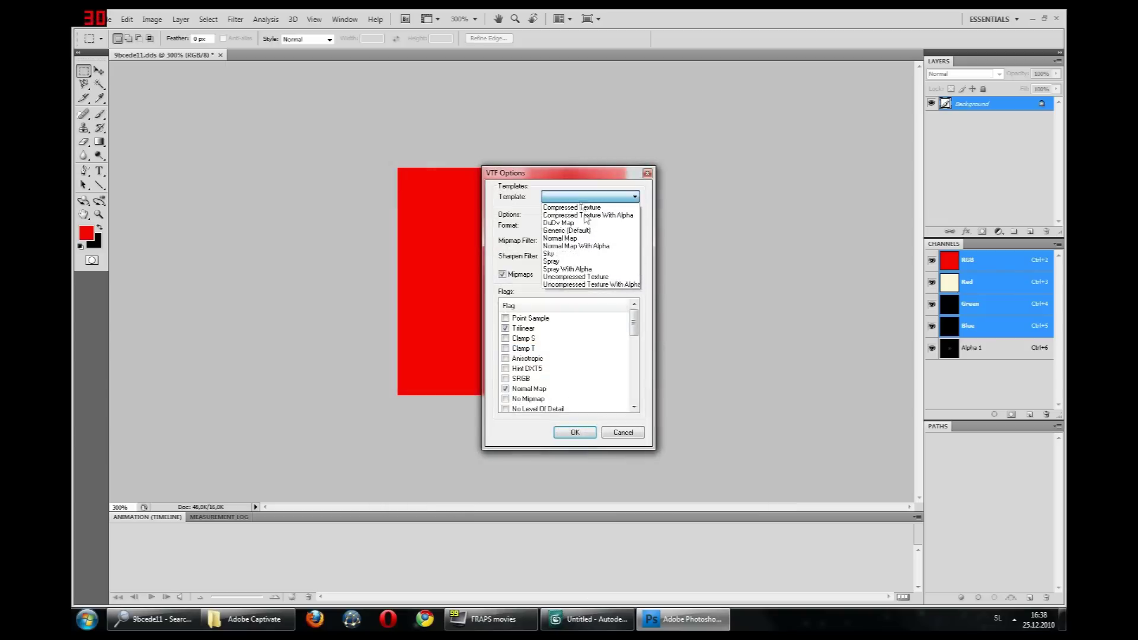
left_click(603, 285)
left_click(575, 432)
Copy the contents of the Alpha 1 channel and paste them into the RGB image as a new layer
key("ctrl+6")
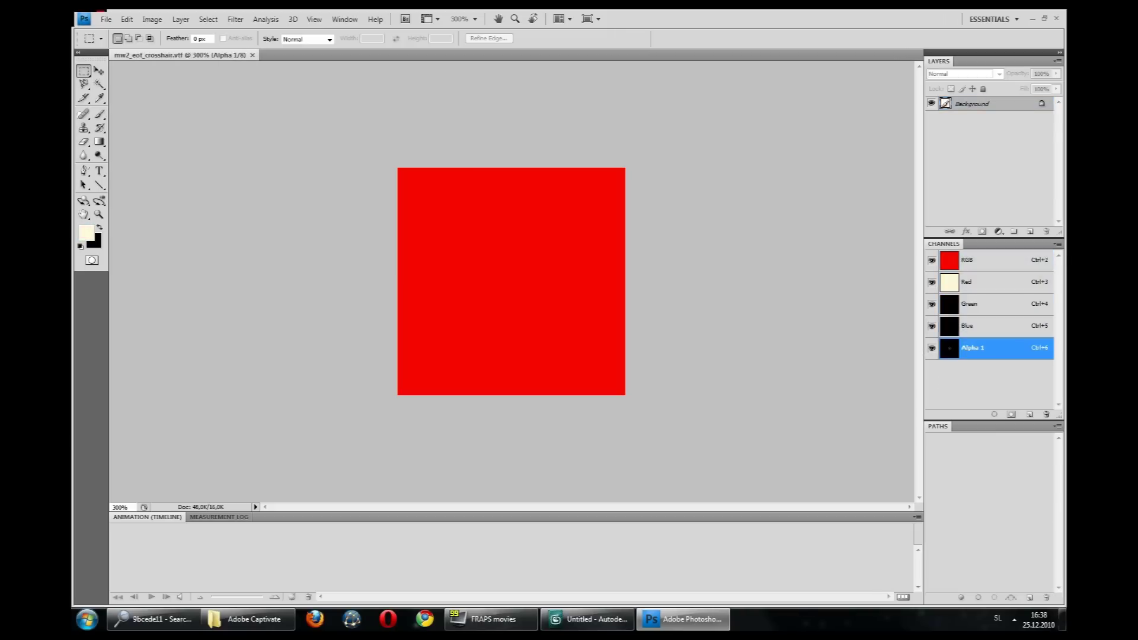
key("ctrl+a")
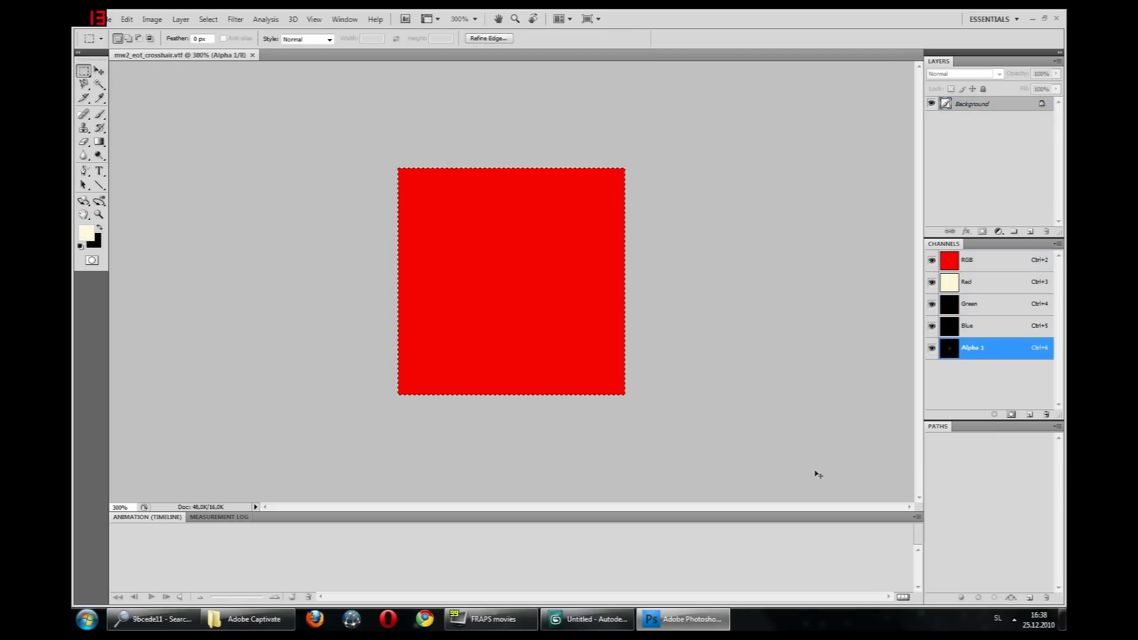
left_click(976, 261)
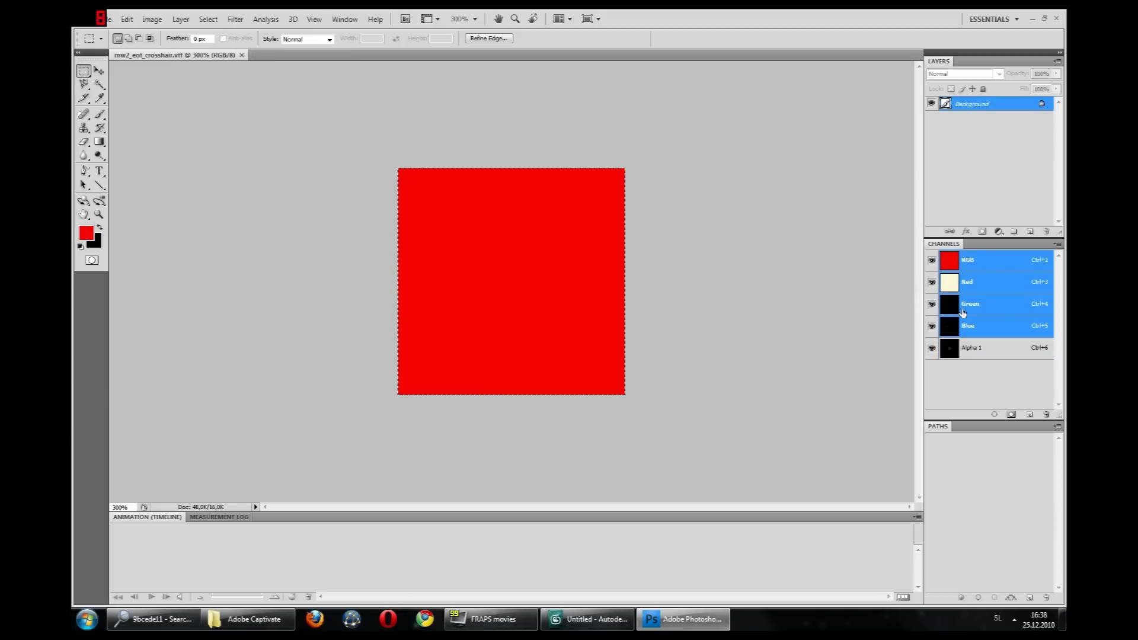
key("ctrl+v")
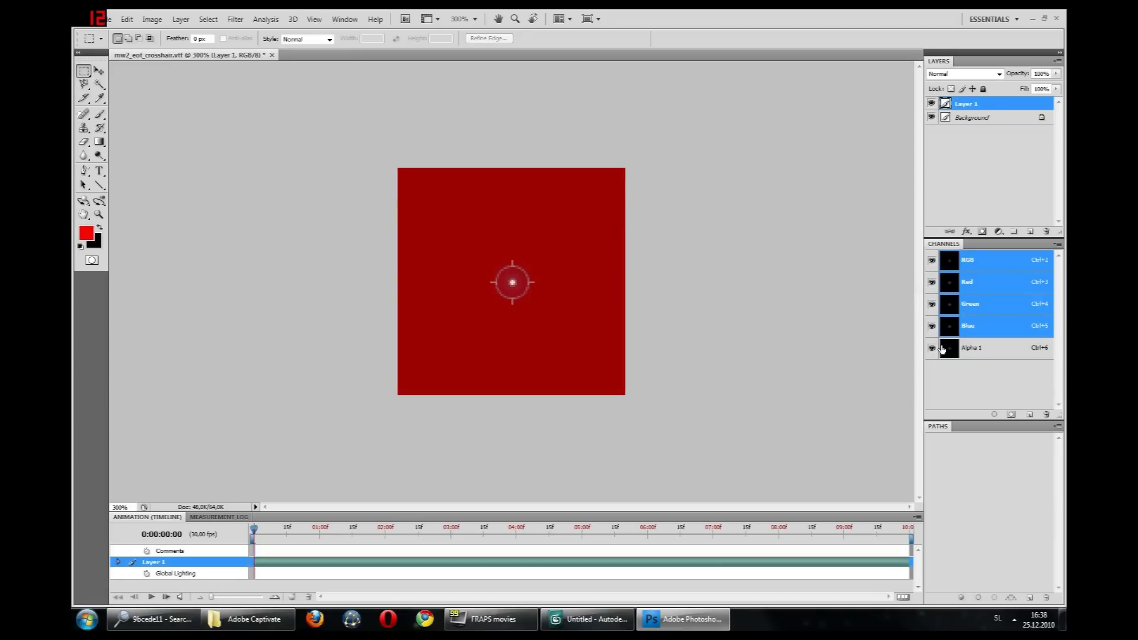
Delete the Alpha 1 channel and flatten the image
left_click(984, 350)
right_click(984, 354)
left_click(972, 372)
right_click(972, 117)
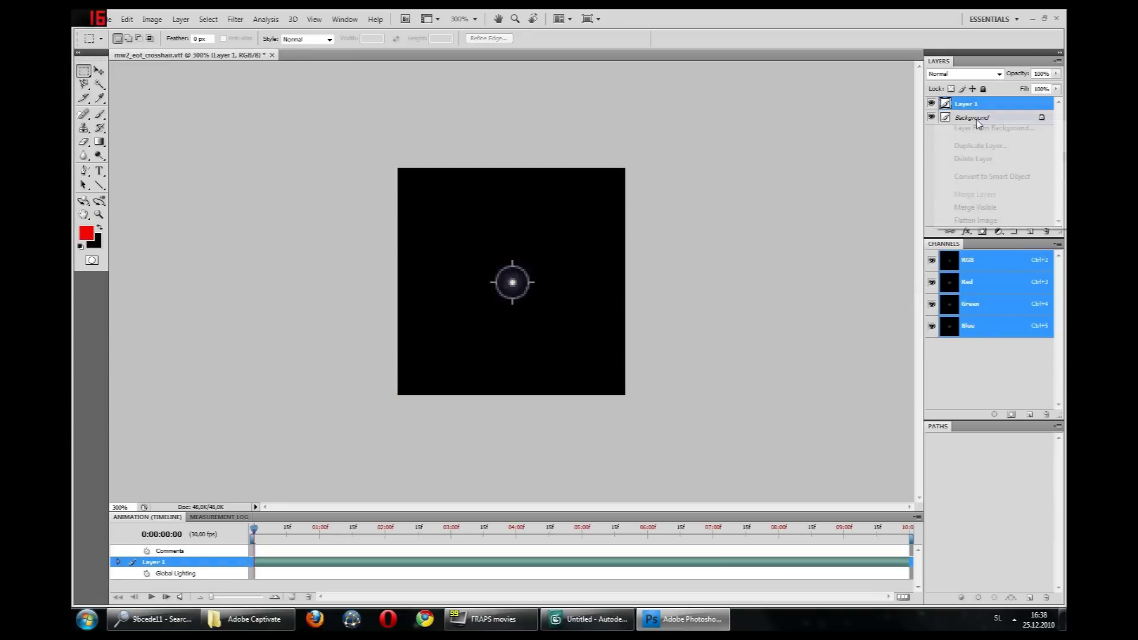
left_click(972, 220)
Save the flattened crosshair image to the Desktop in BMP format as mw2_eot_crosshair_opacity.bmp and close it
left_click(111, 19)
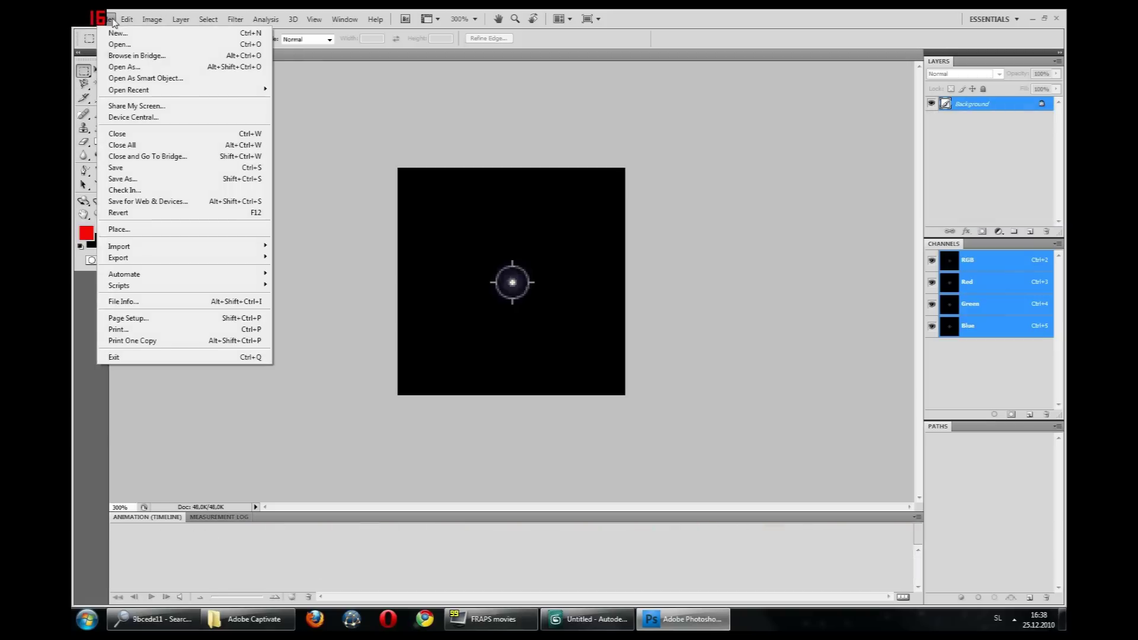
left_click(123, 179)
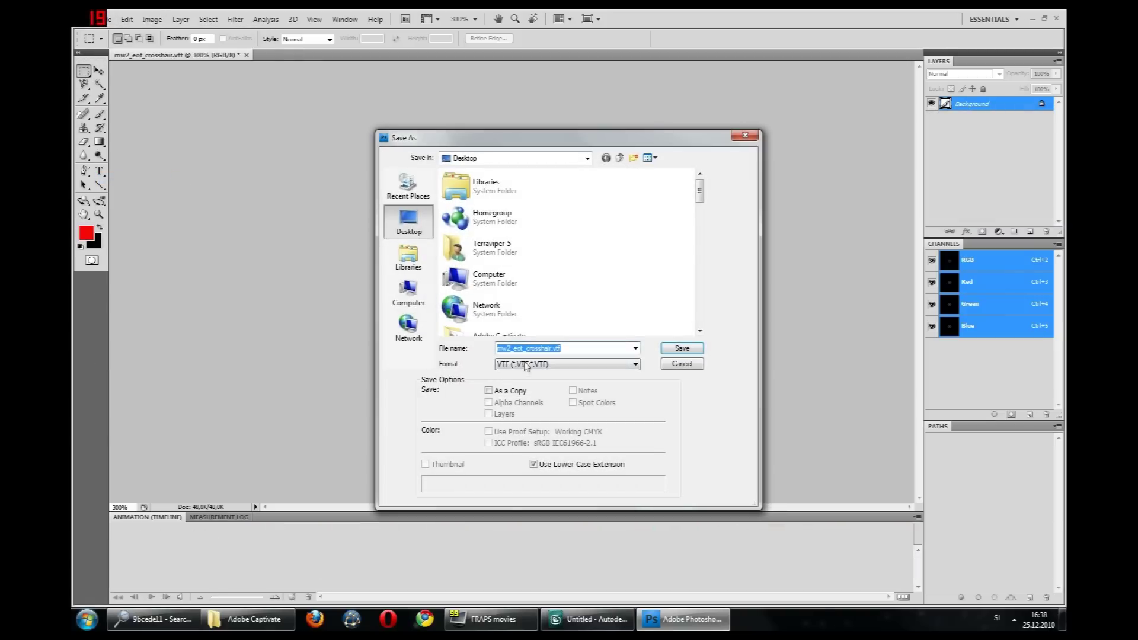
left_click(527, 364)
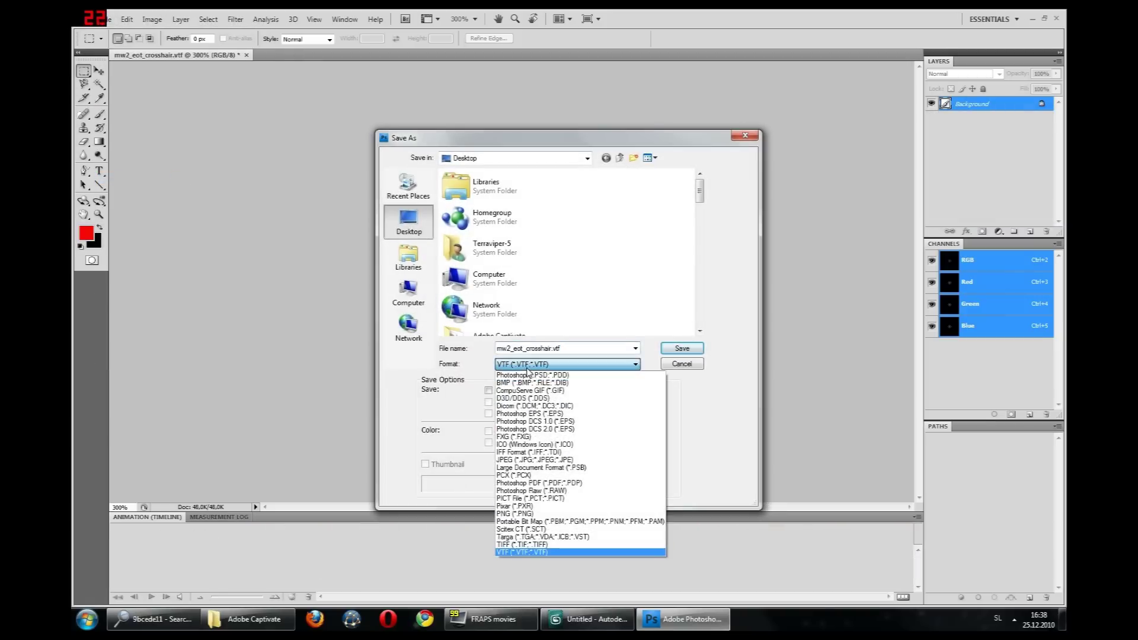
left_click(539, 382)
left_click(553, 353)
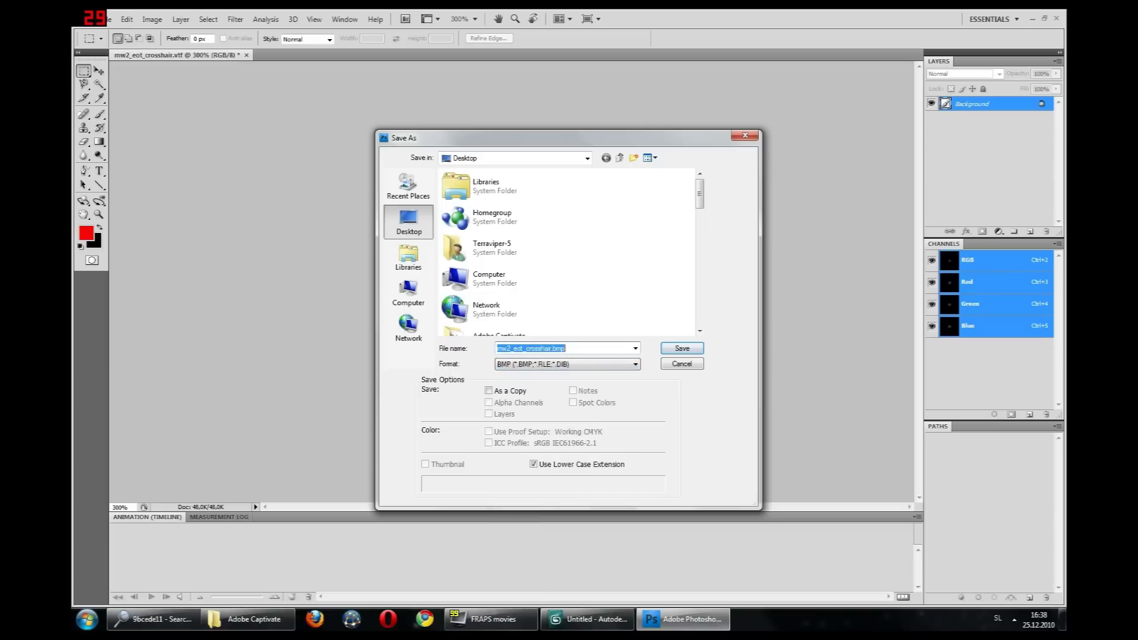
type("_opacity")
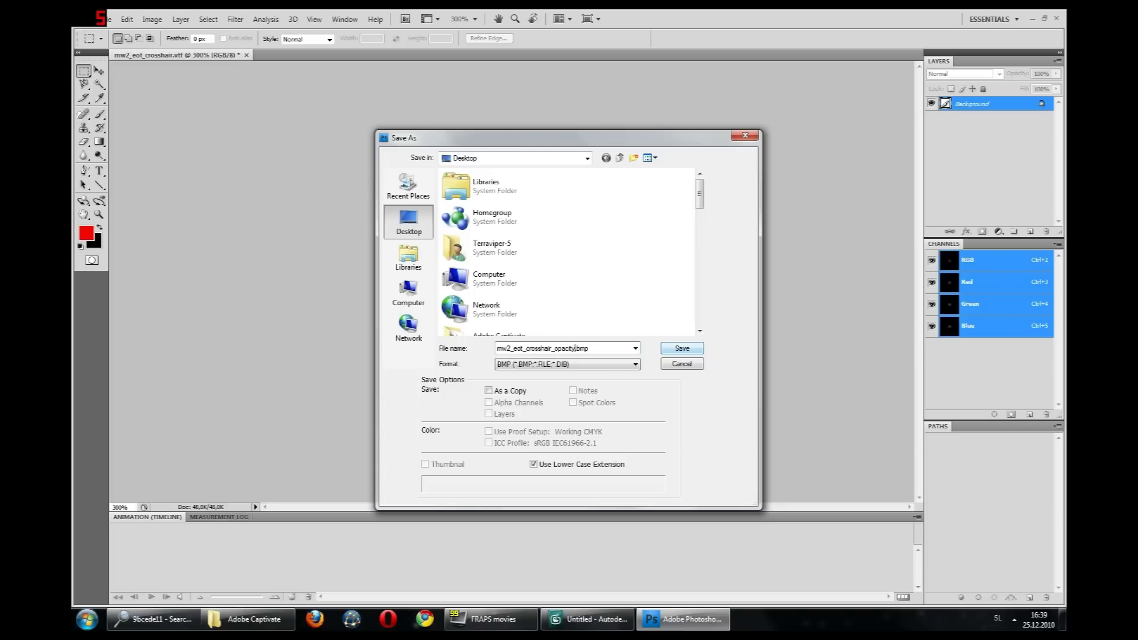
left_click(678, 349)
key("Return")
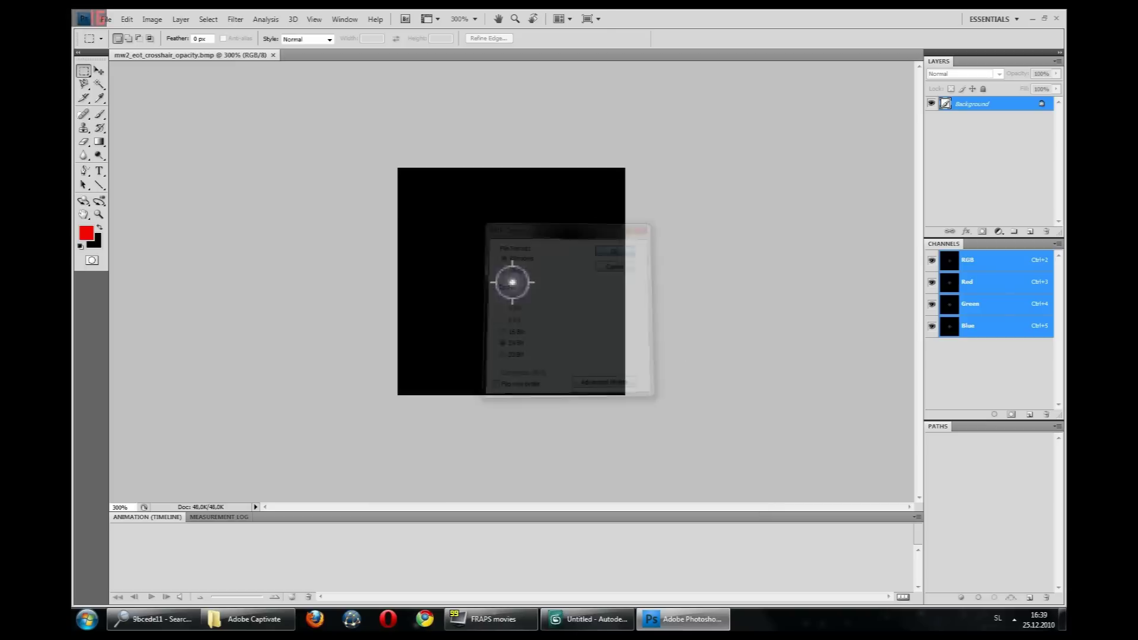
left_click(272, 54)
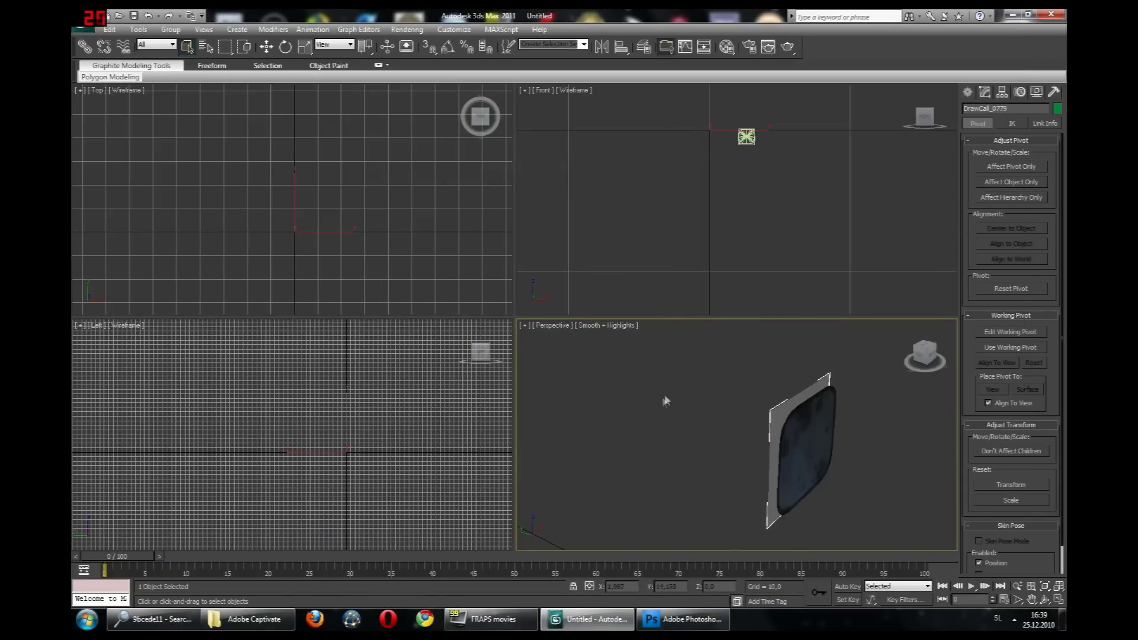
In 3ds Max, open the Material Editor and select the unused 03 - Default material for the crosshair plane
middle_click_drag(666, 399, 646, 361)
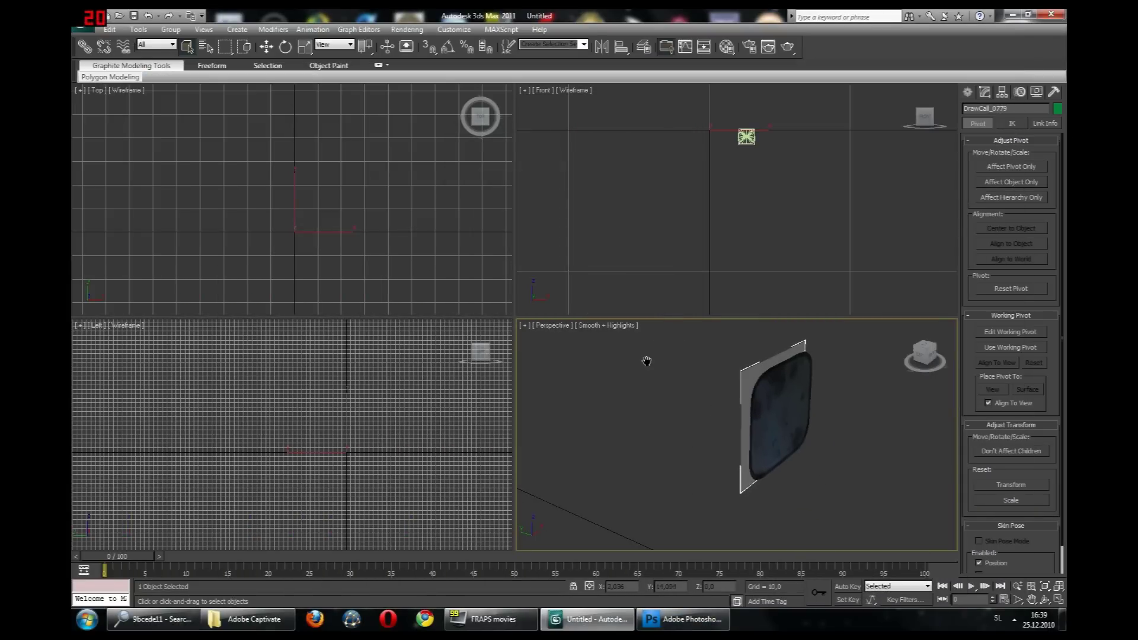
key("m")
left_click(370, 131)
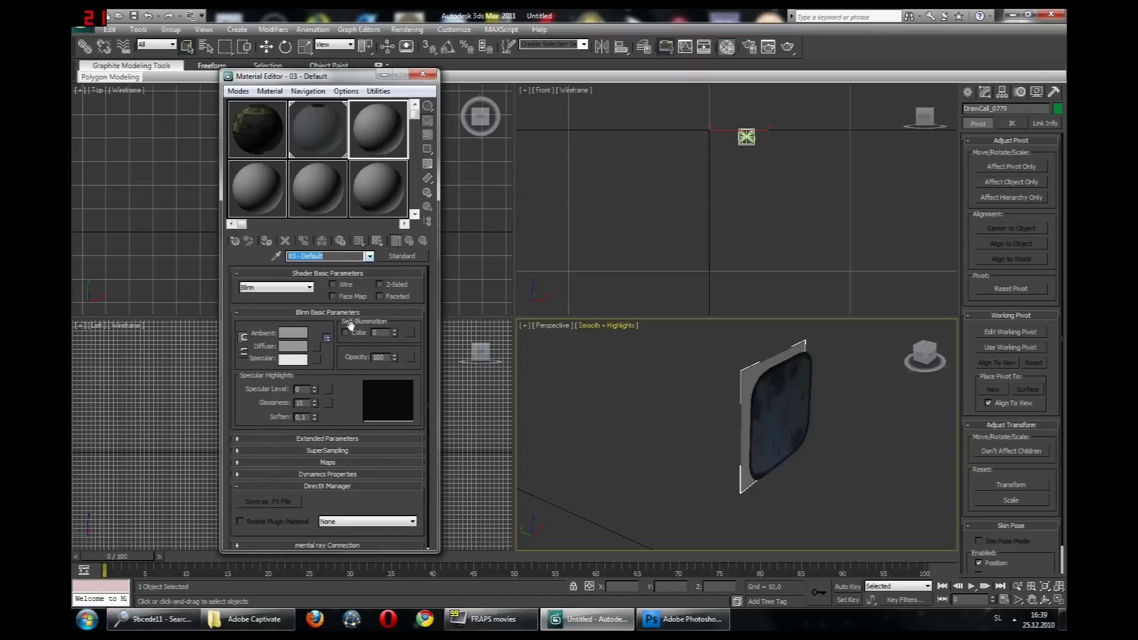